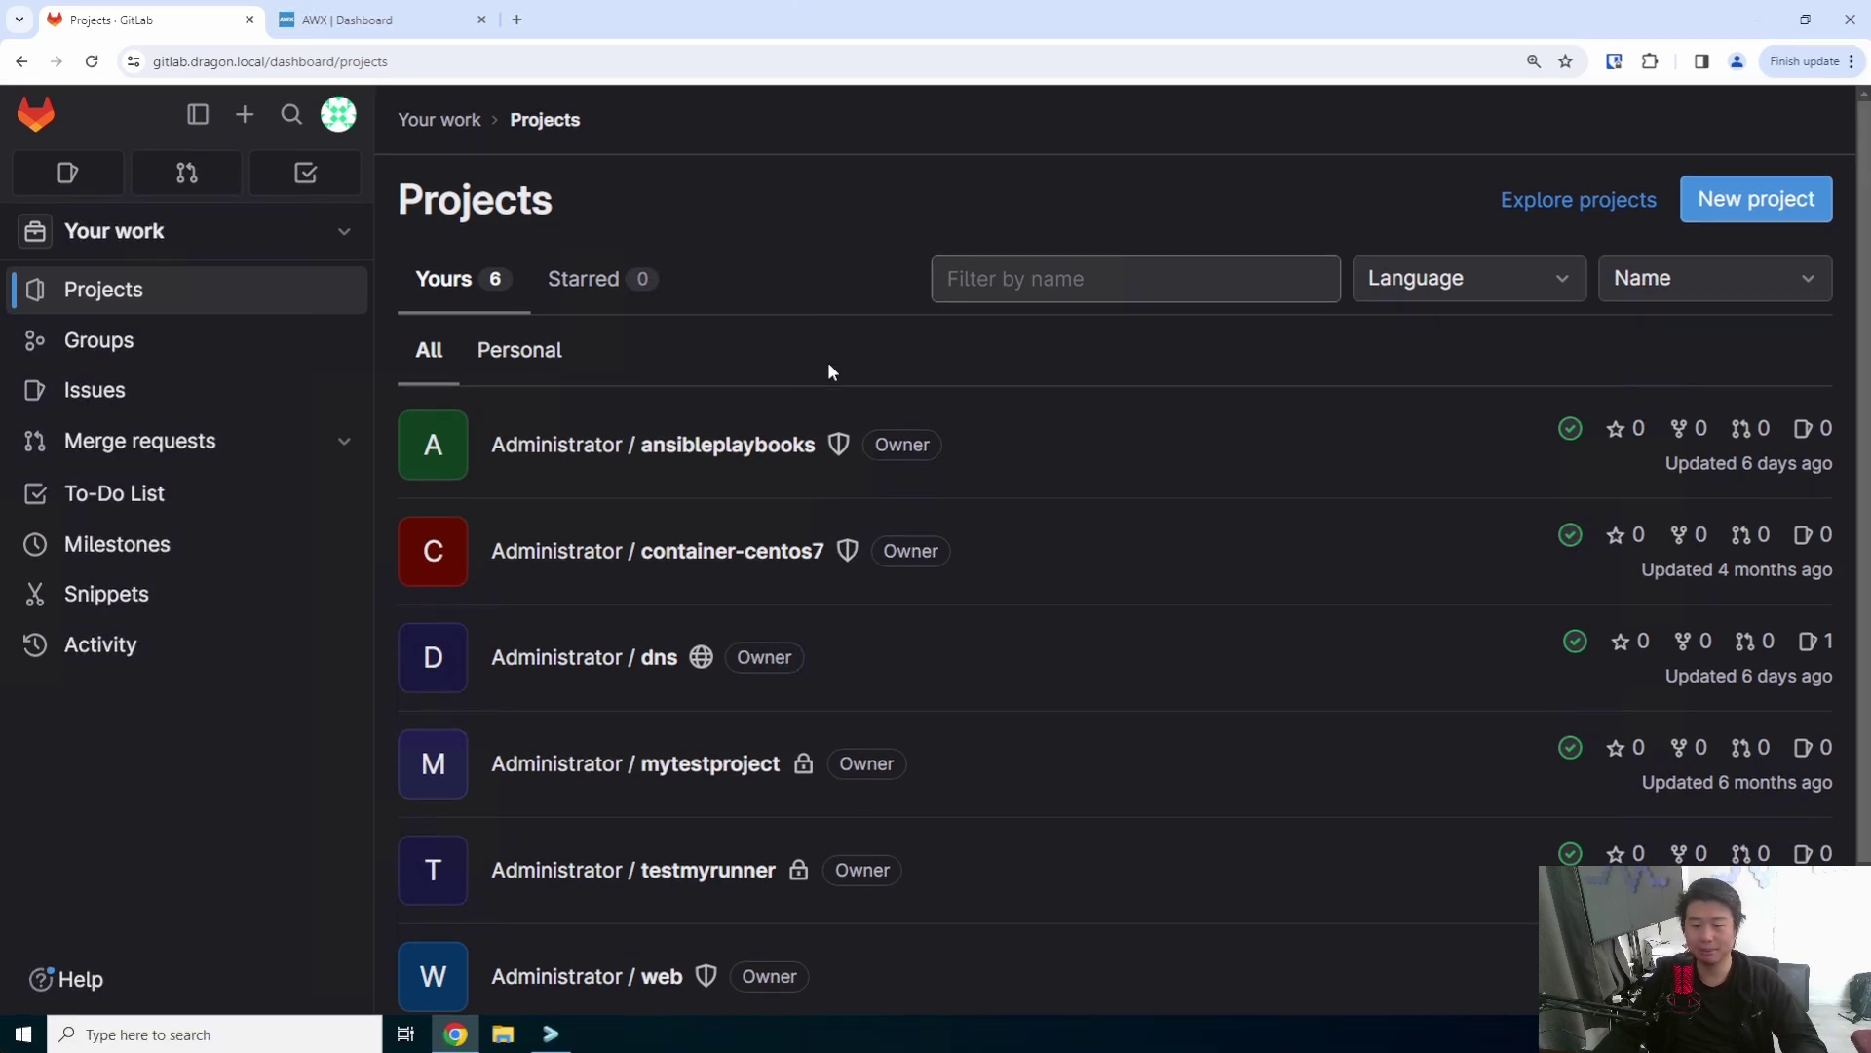
- Open the Administrator / dns project from the Projects list
click(590, 661)
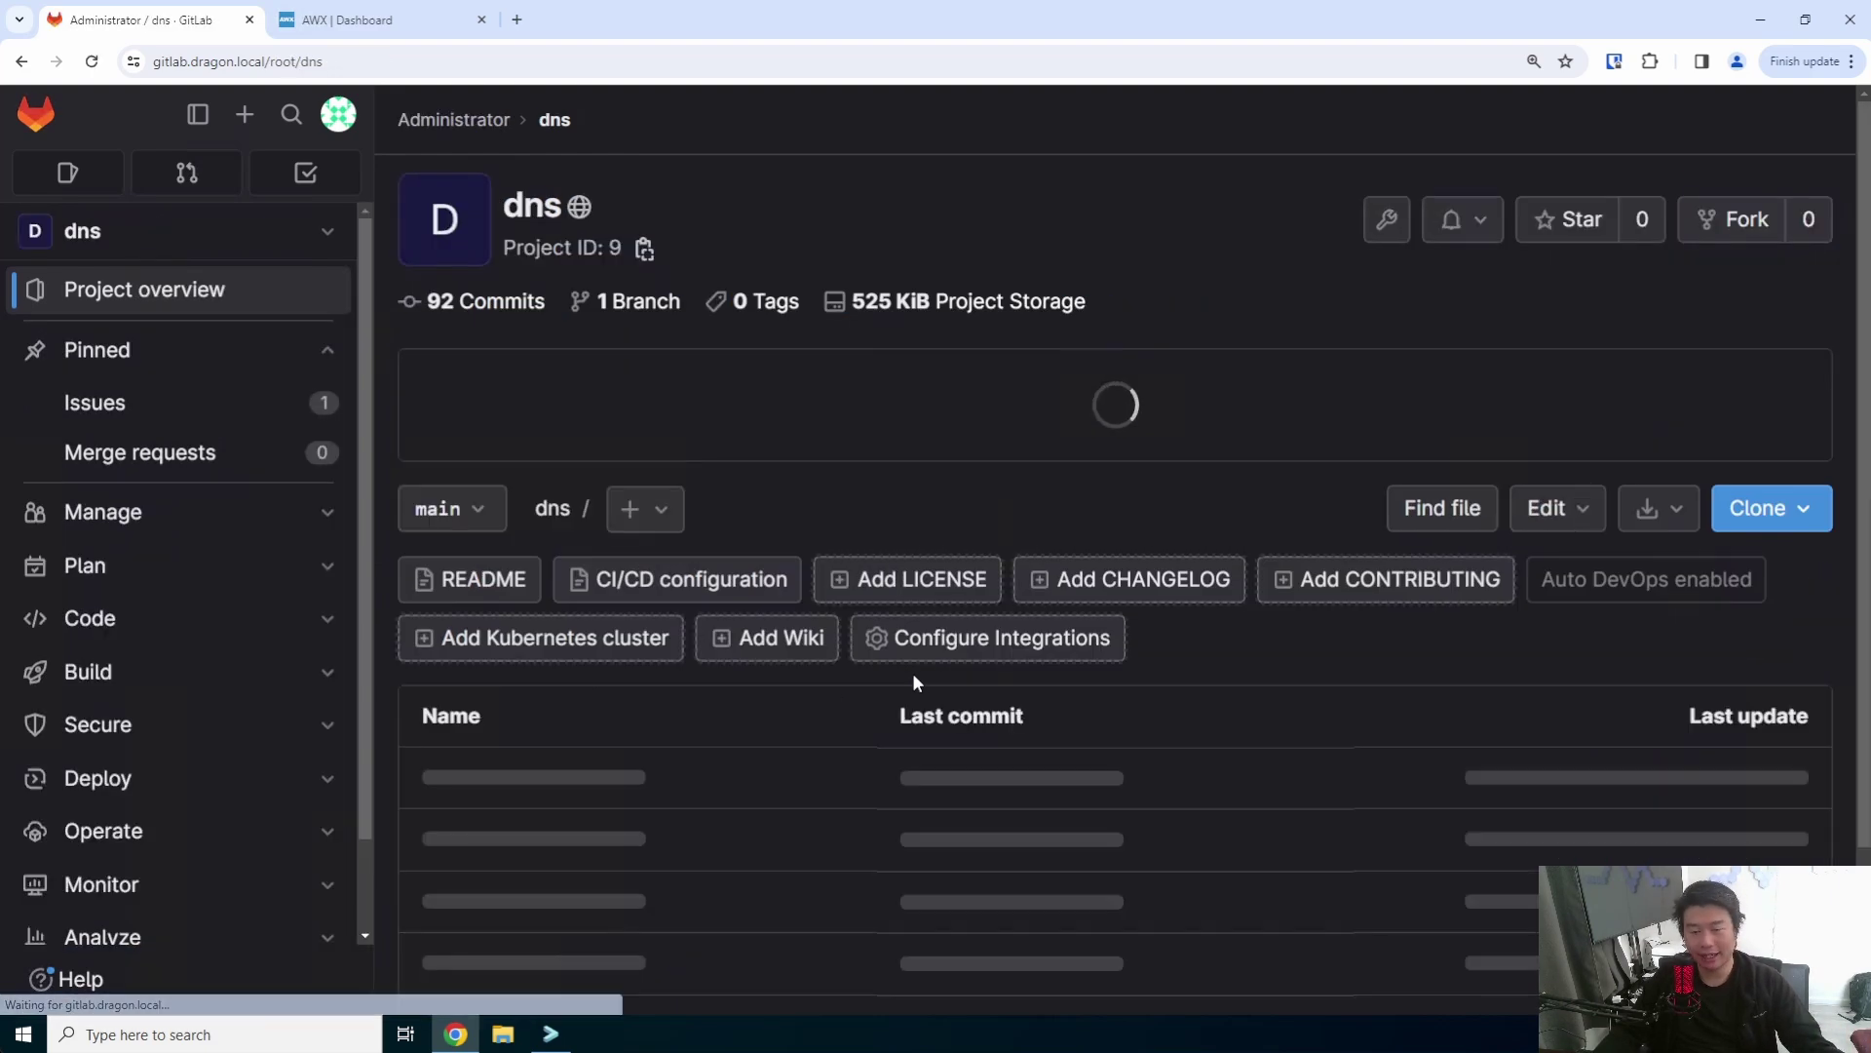
- Open dragon.local.zone in the Web IDE and change its serial to 202307142
click(1521, 521)
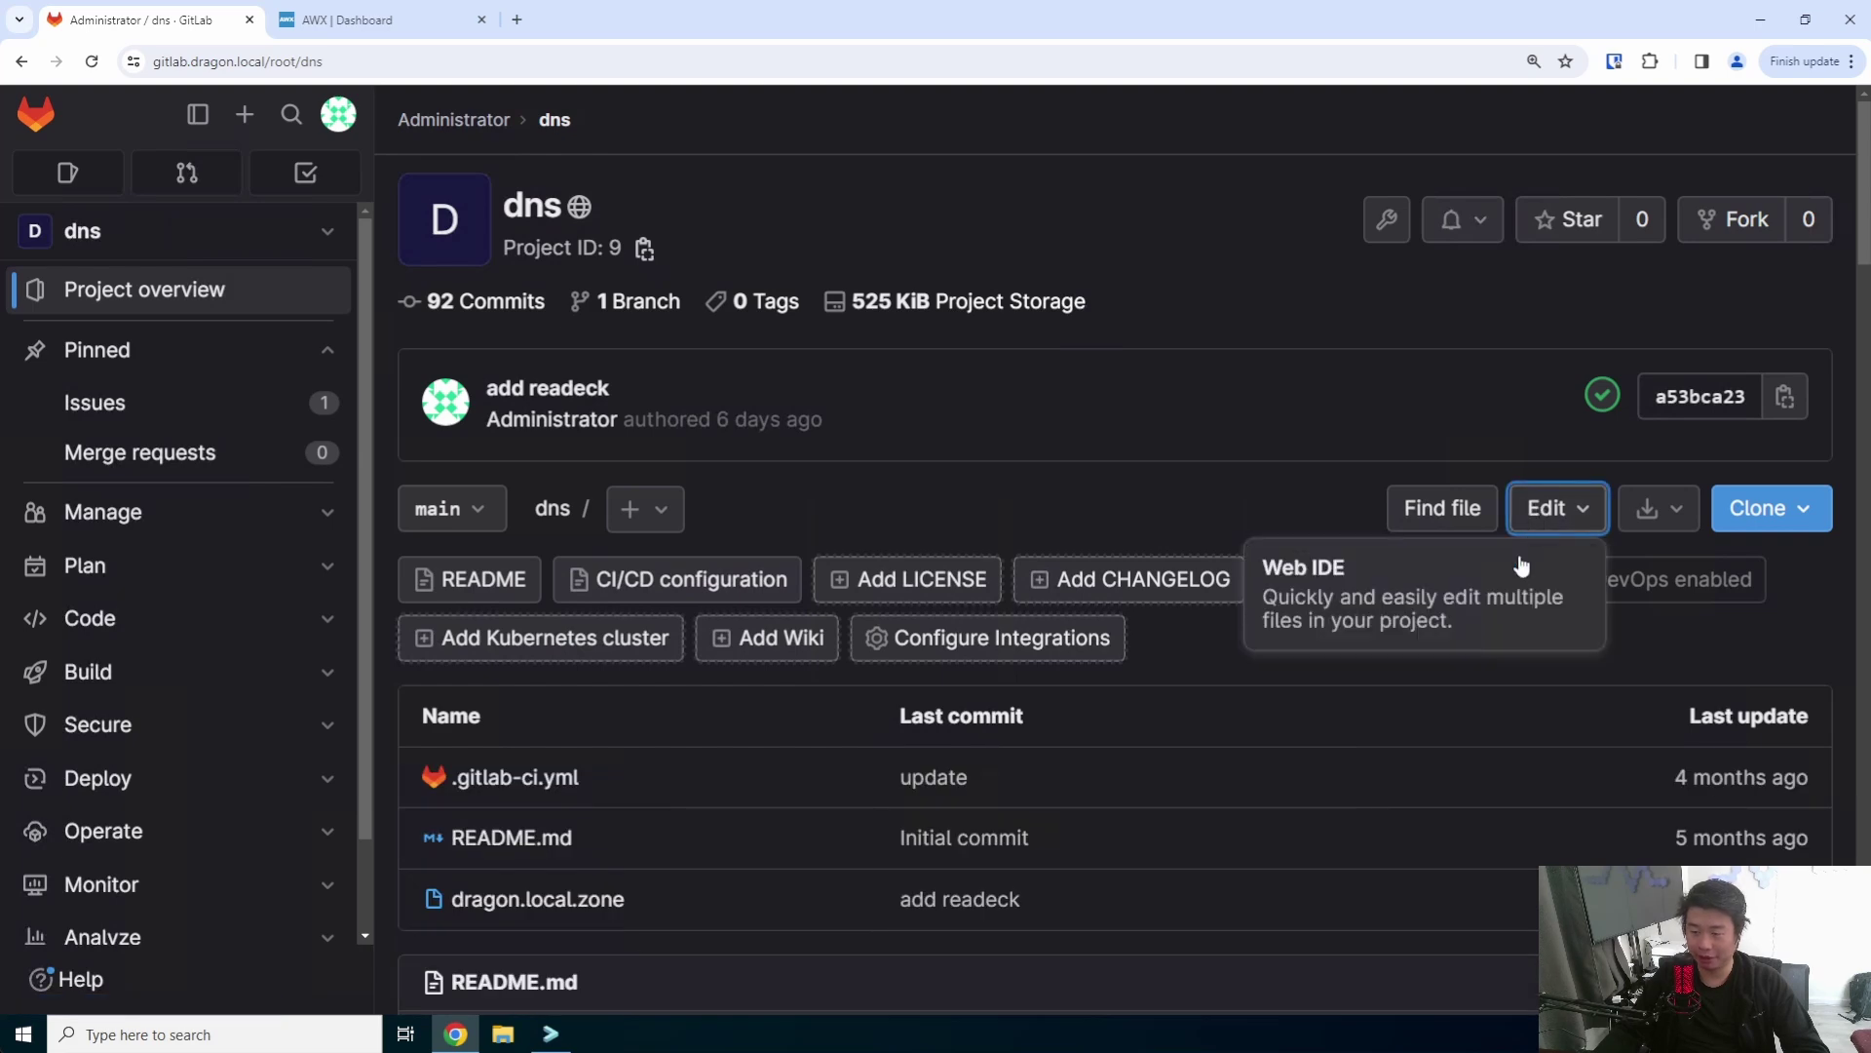
click(1515, 570)
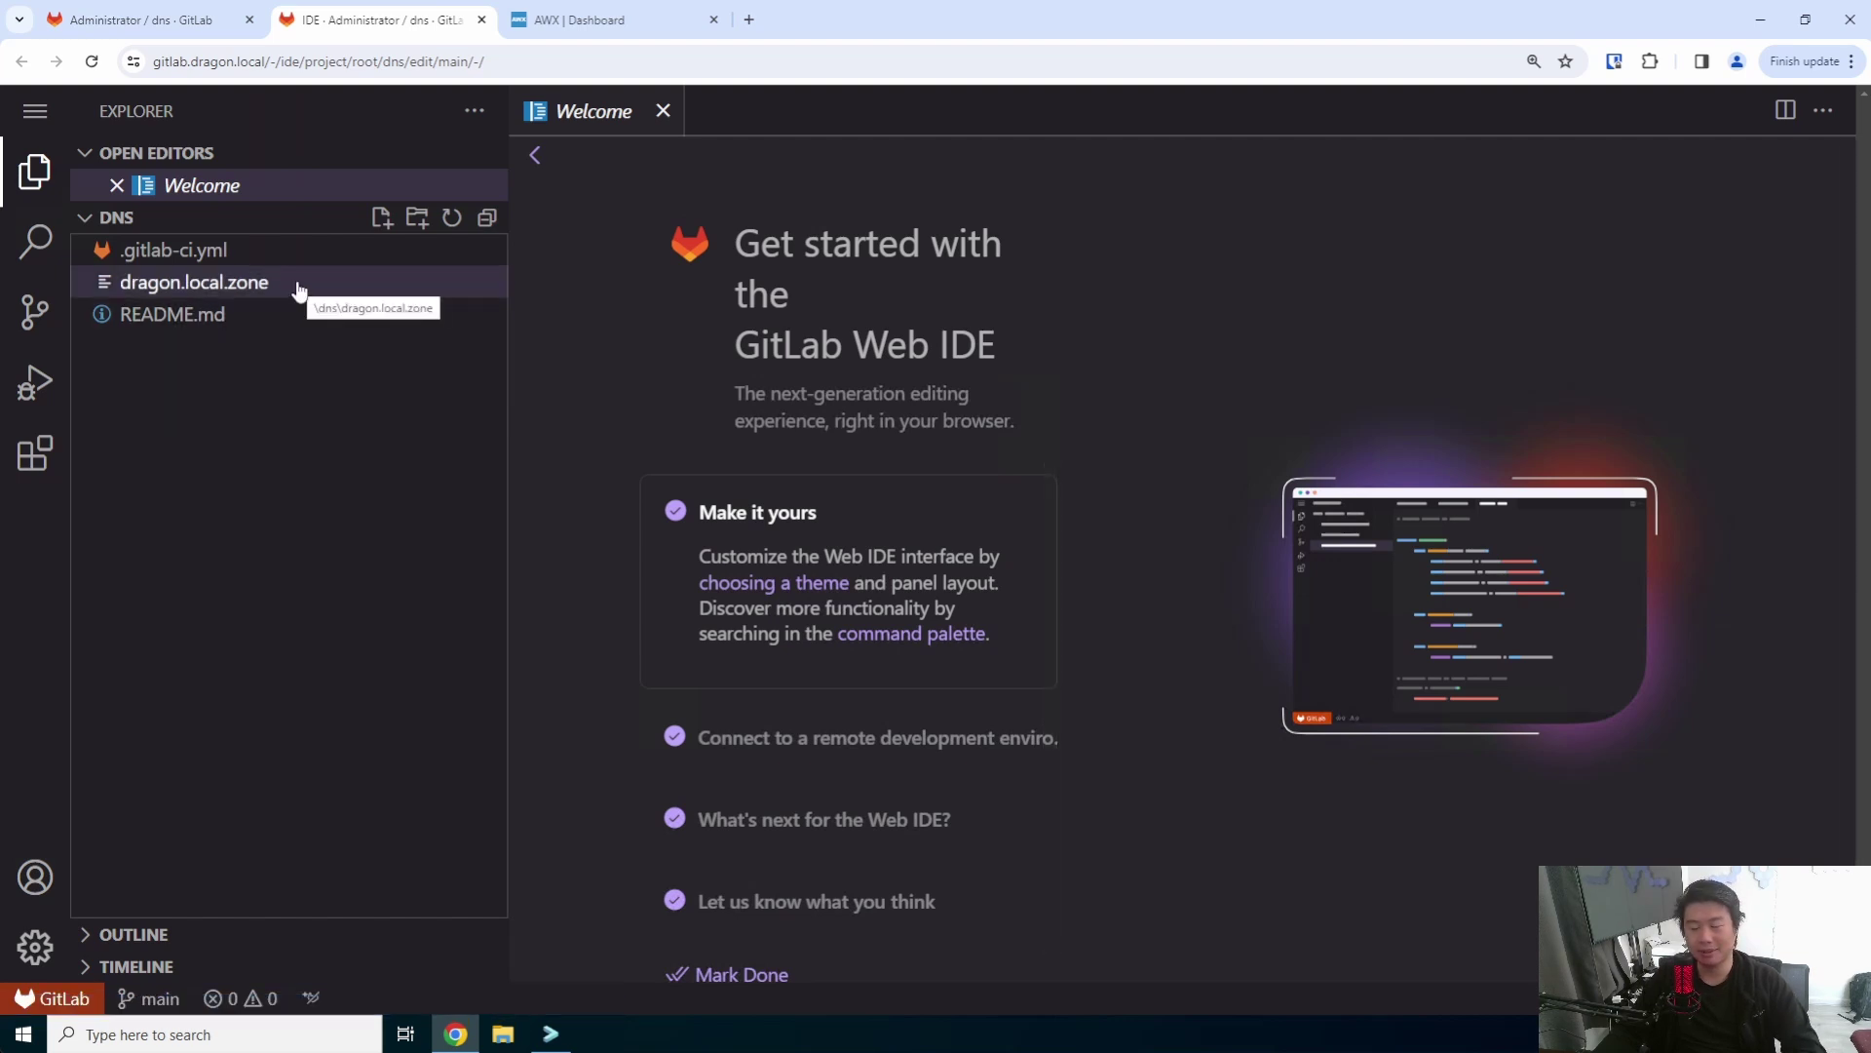
click(299, 288)
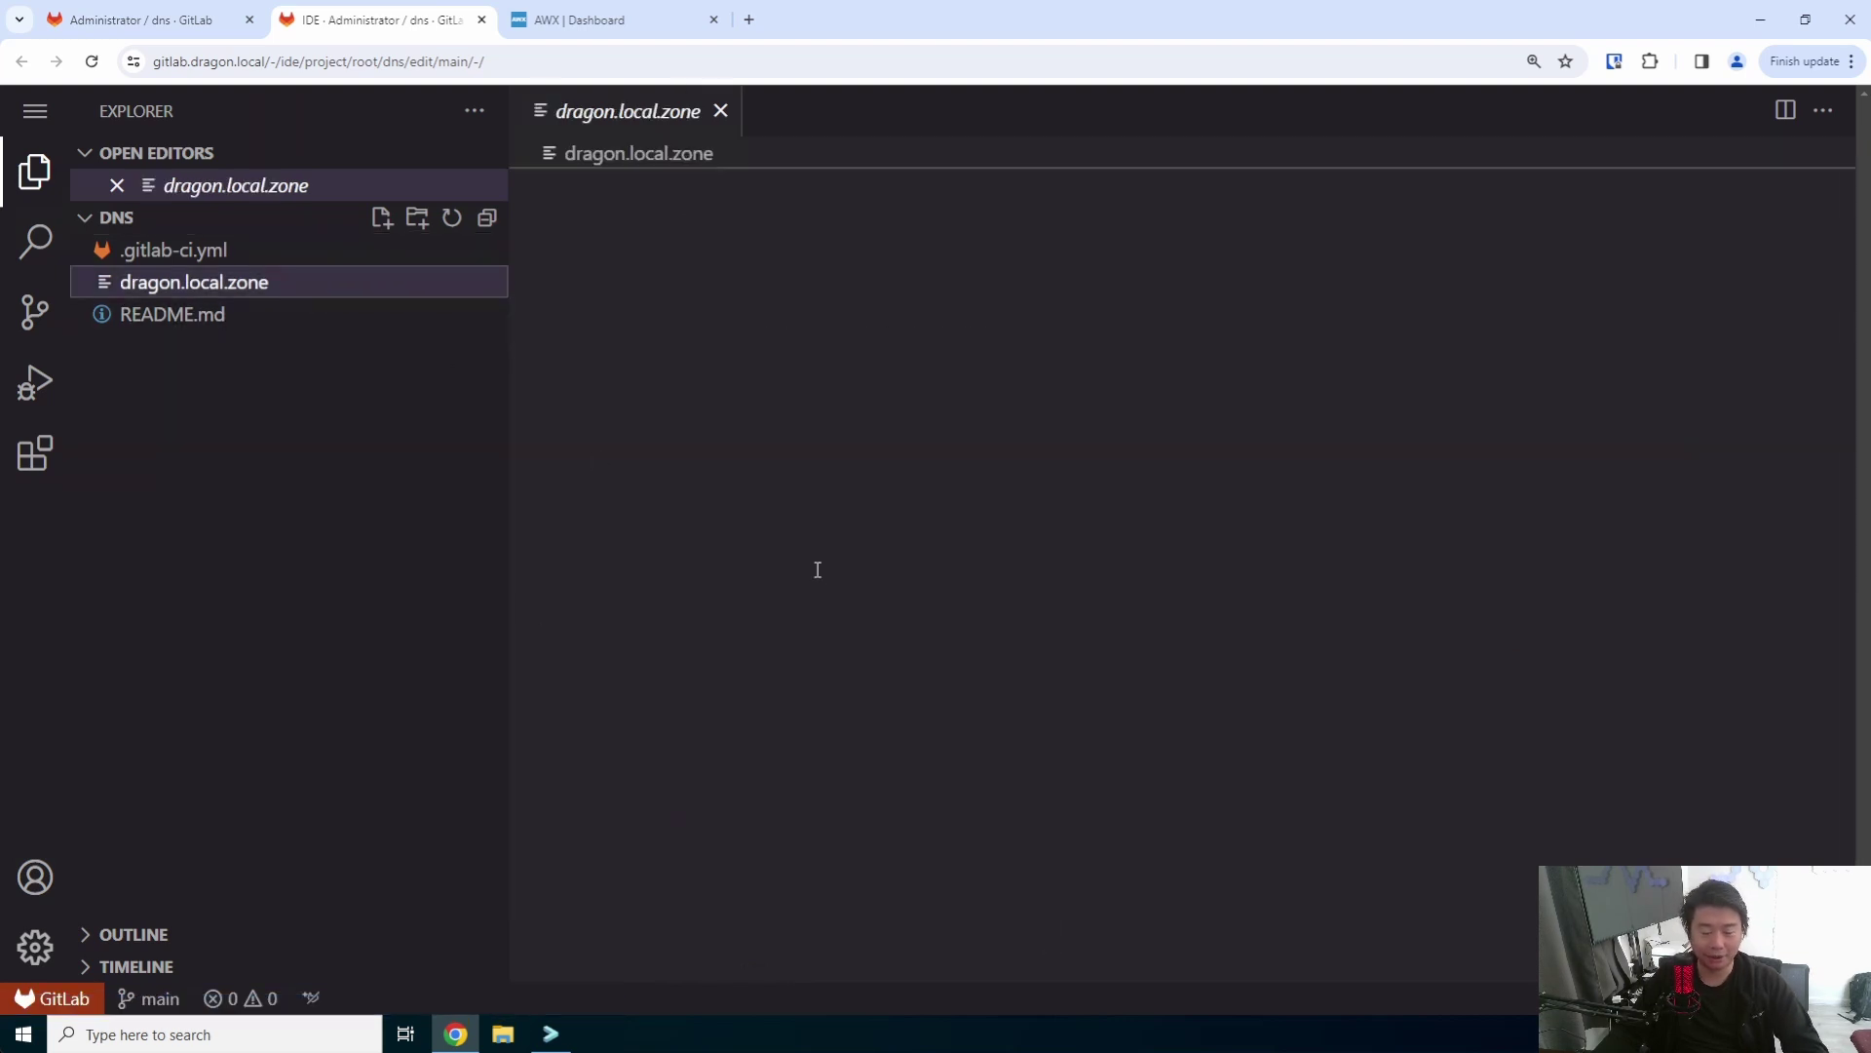
double_click(722, 237)
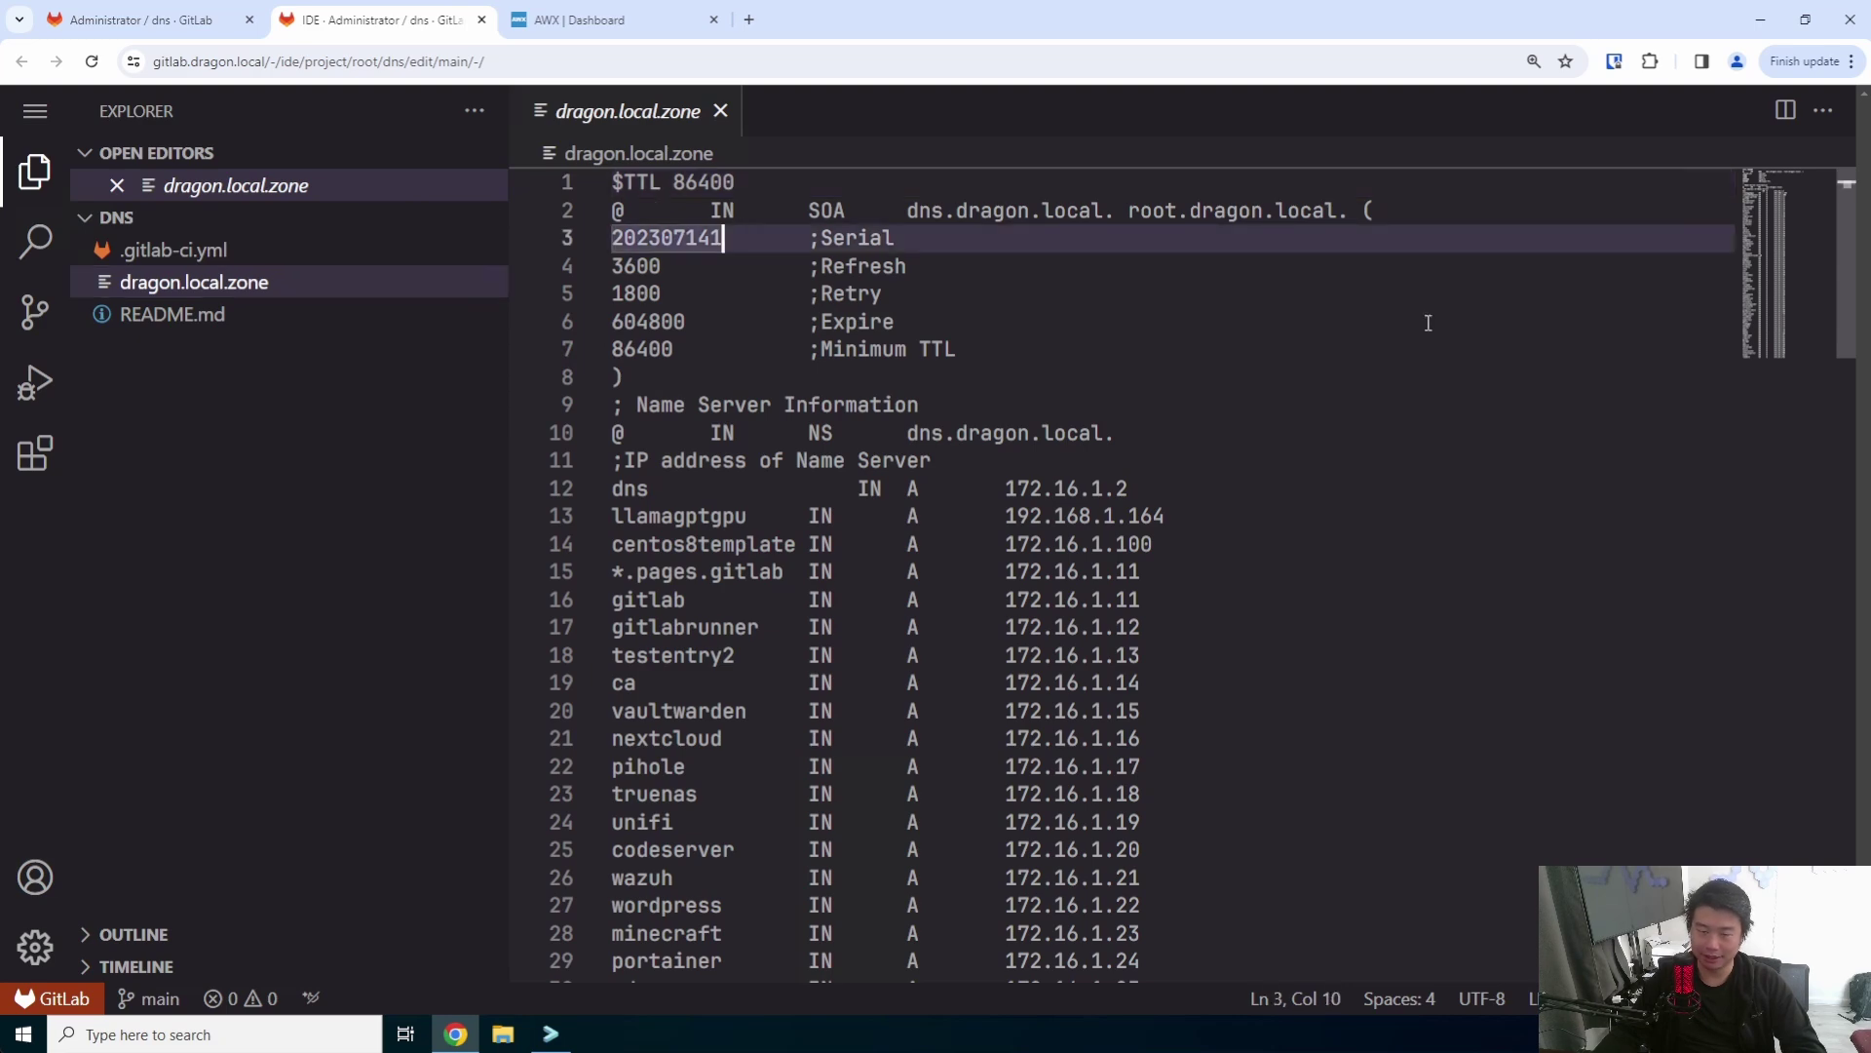
text(202307142)
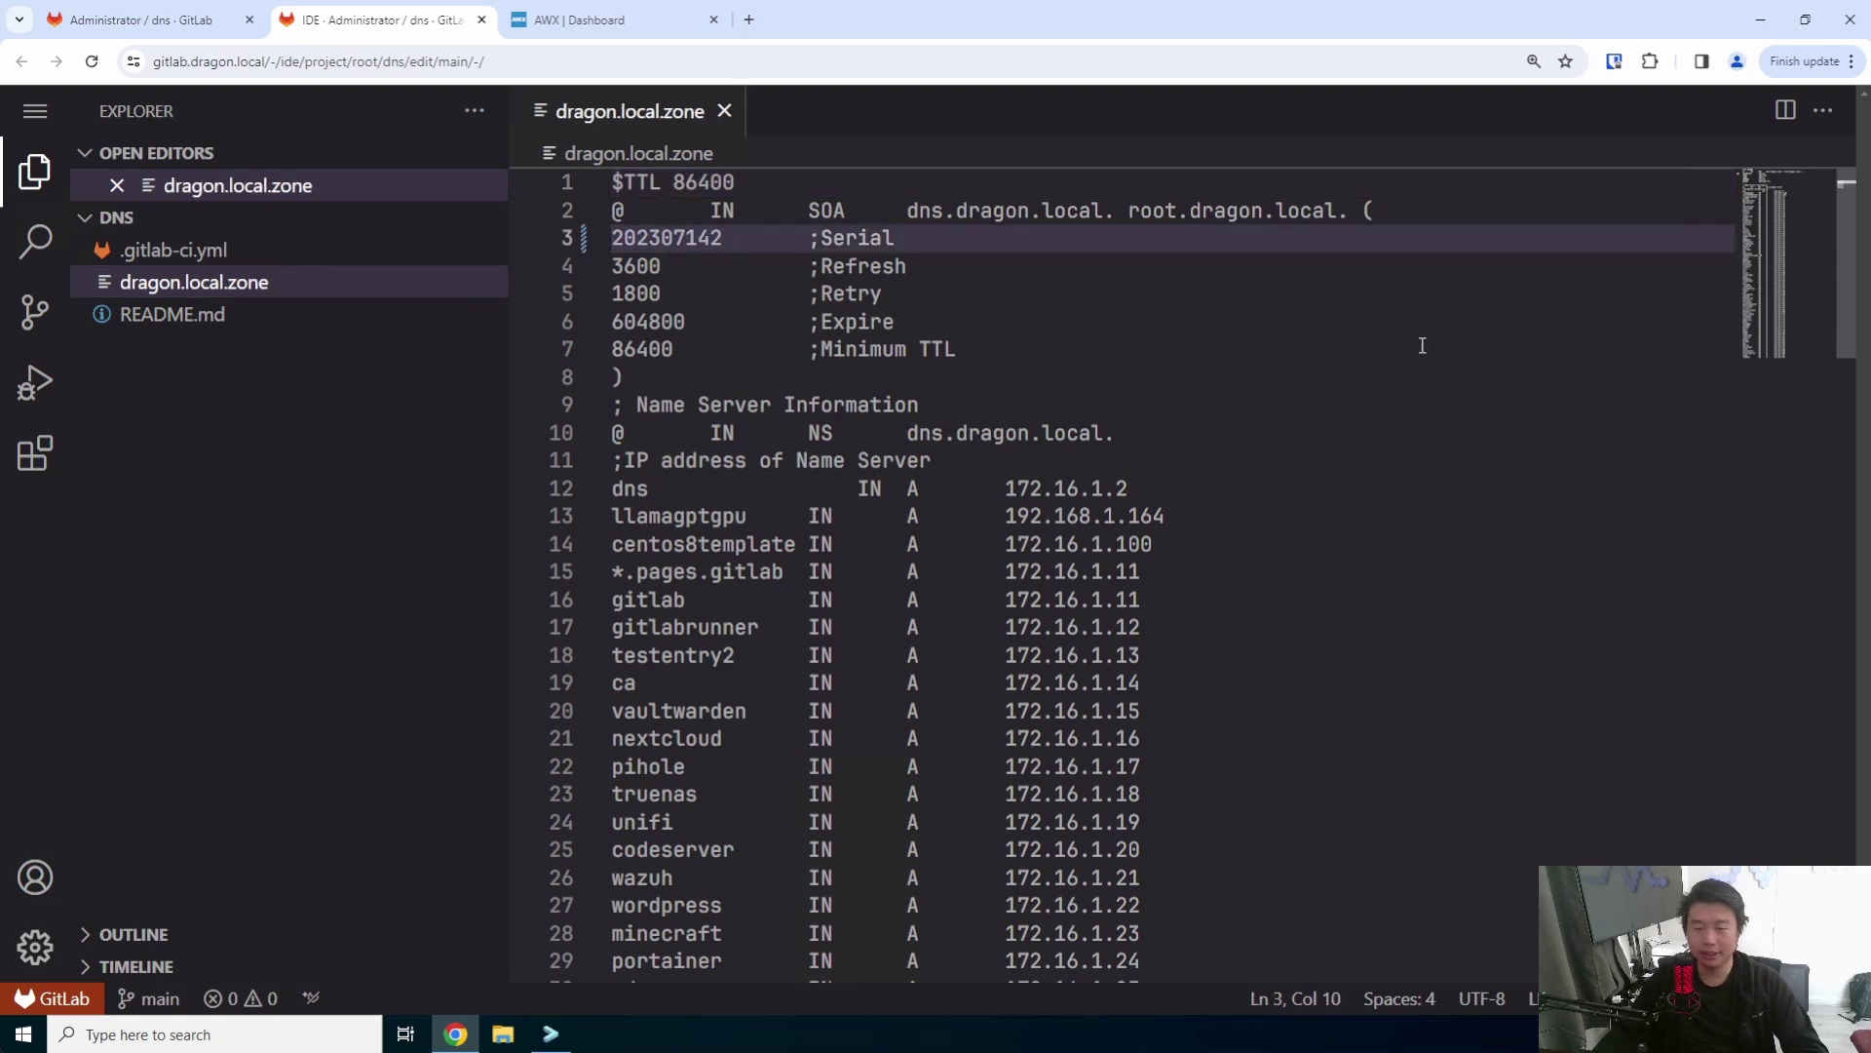
- Add the record 'squoosh IN A 172.16.1.93' after the readeck entry
scroll(1423, 345, down, 20)
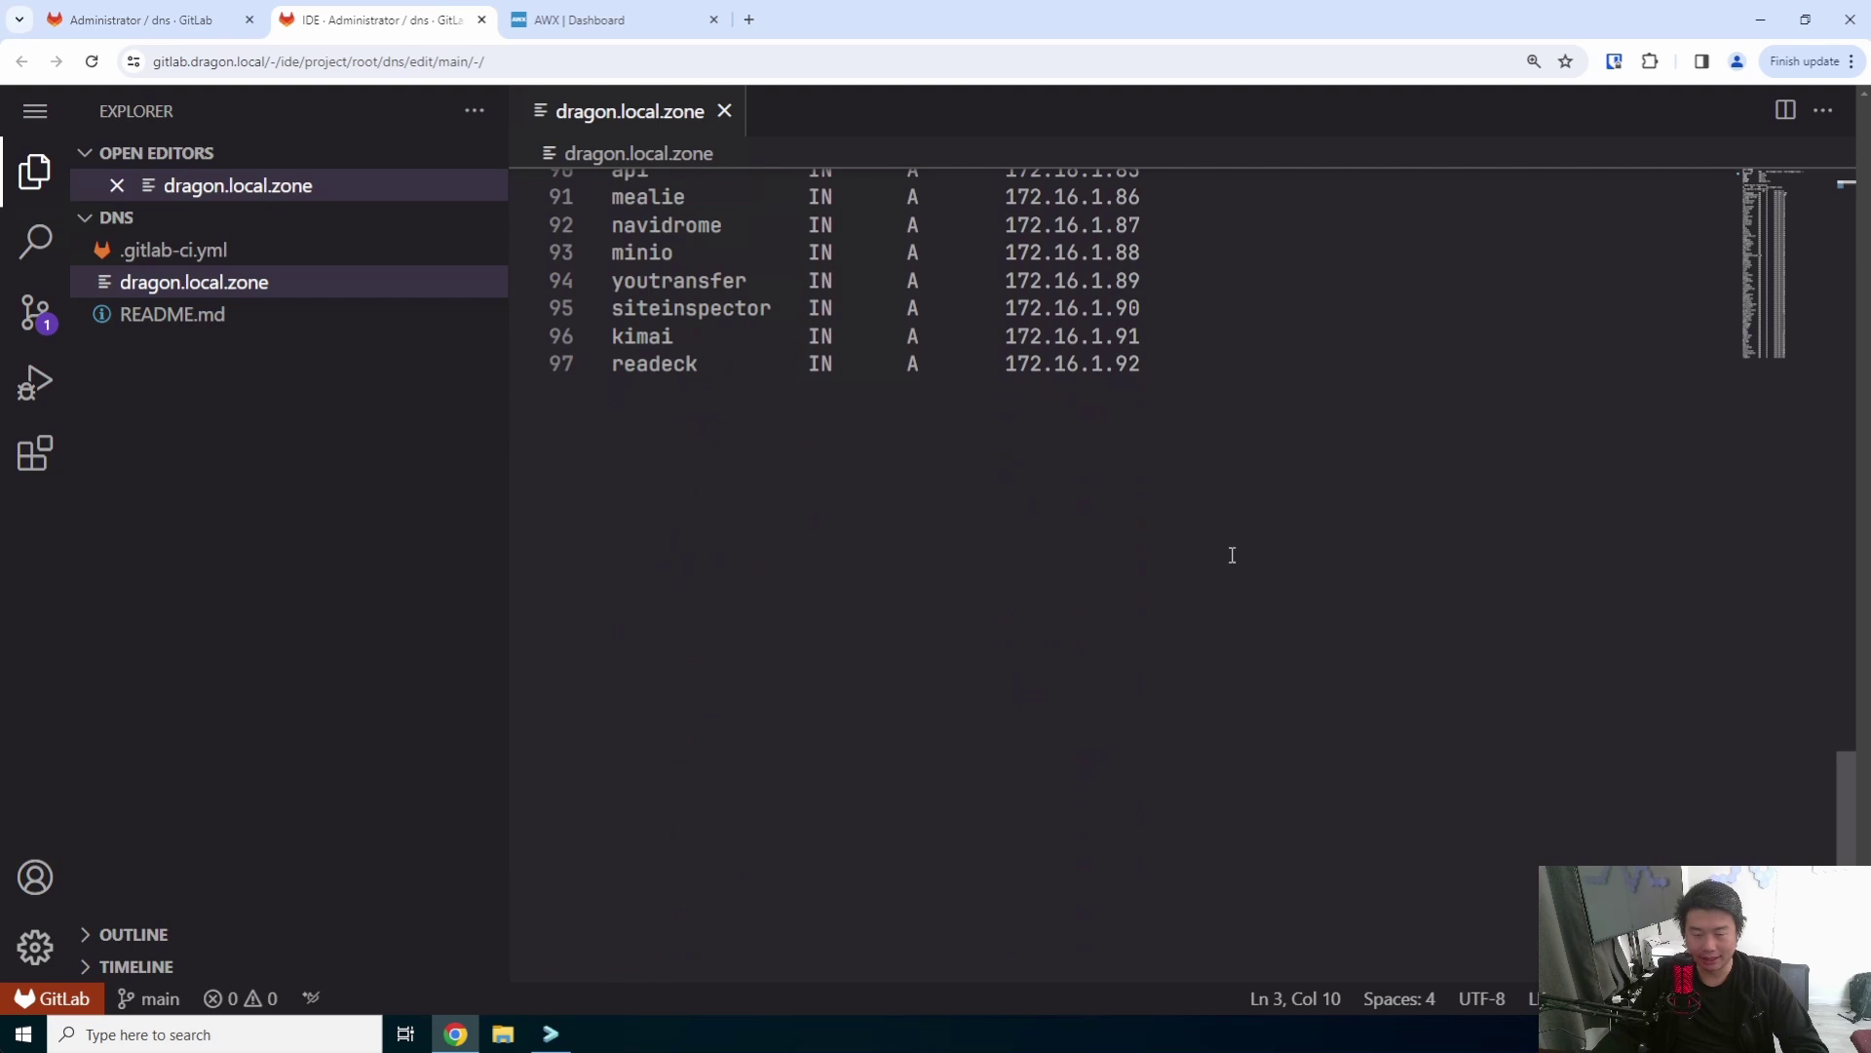
click(1338, 471)
key(Return)
text(sq)
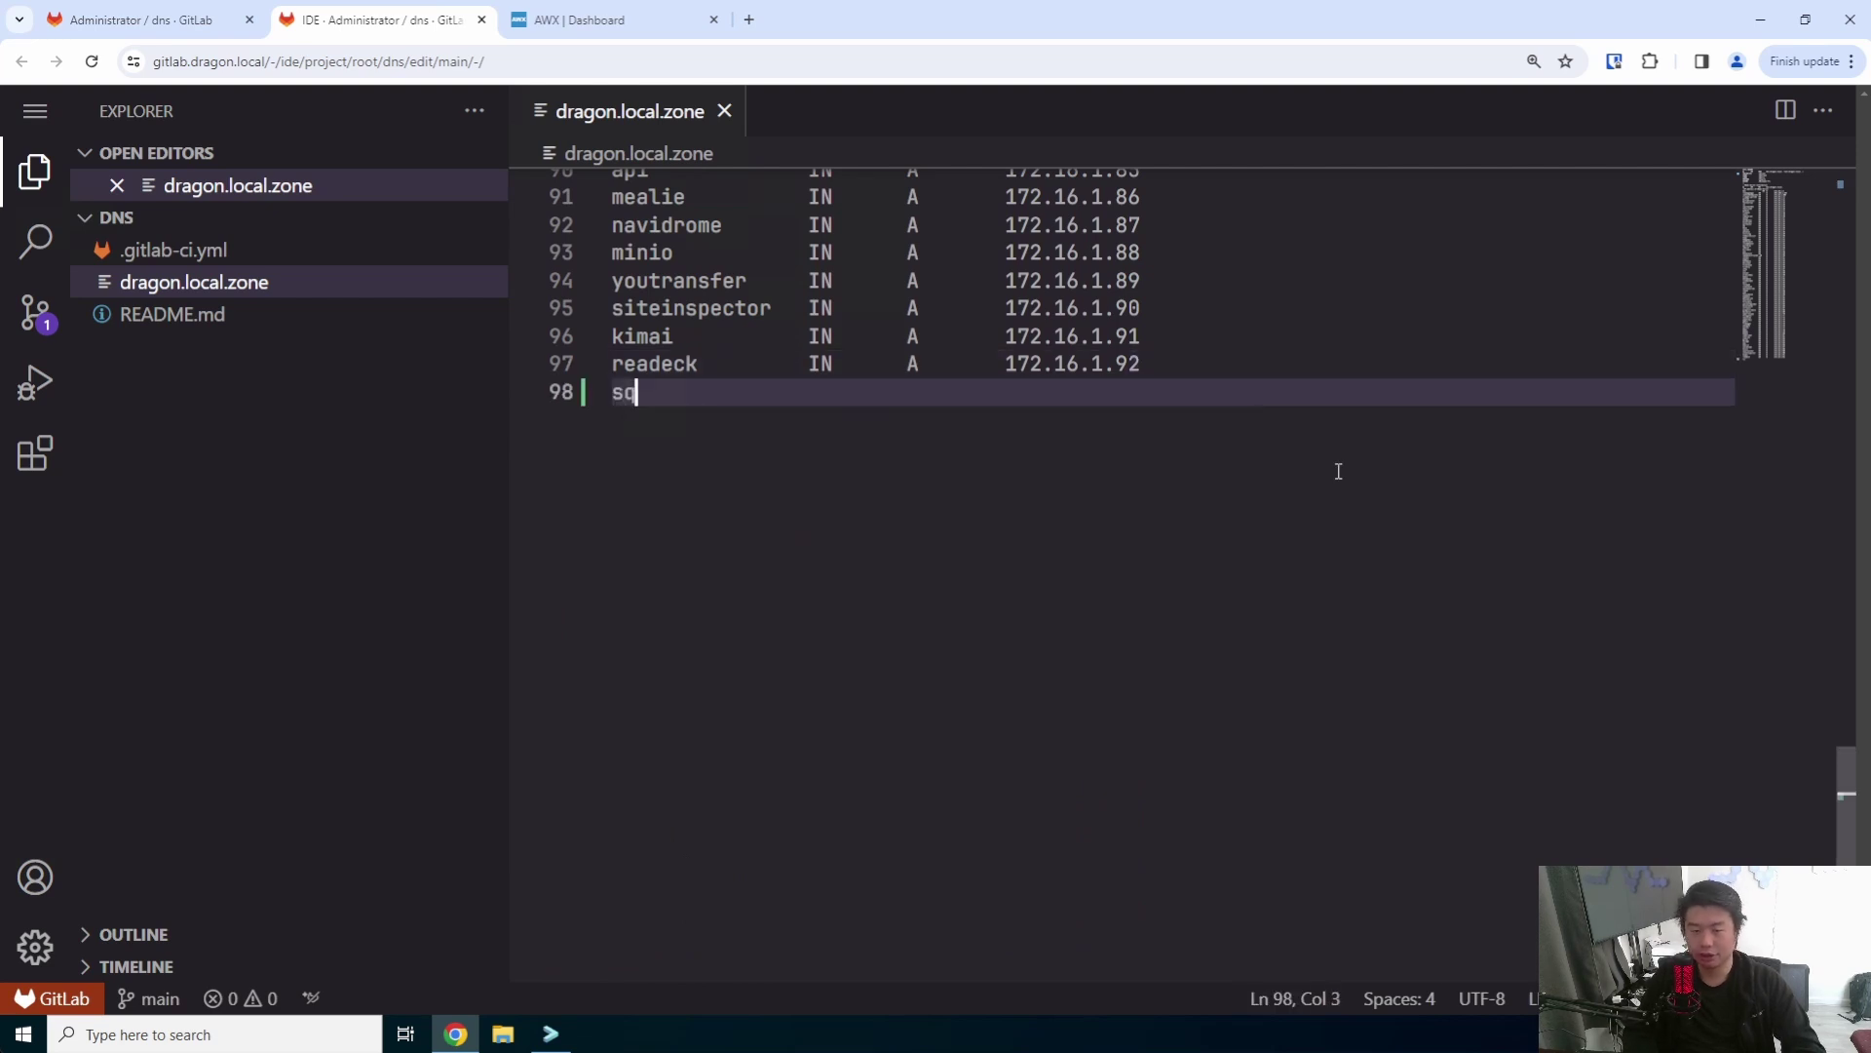
text(uoosh)
key(Tab)
key(Tab)
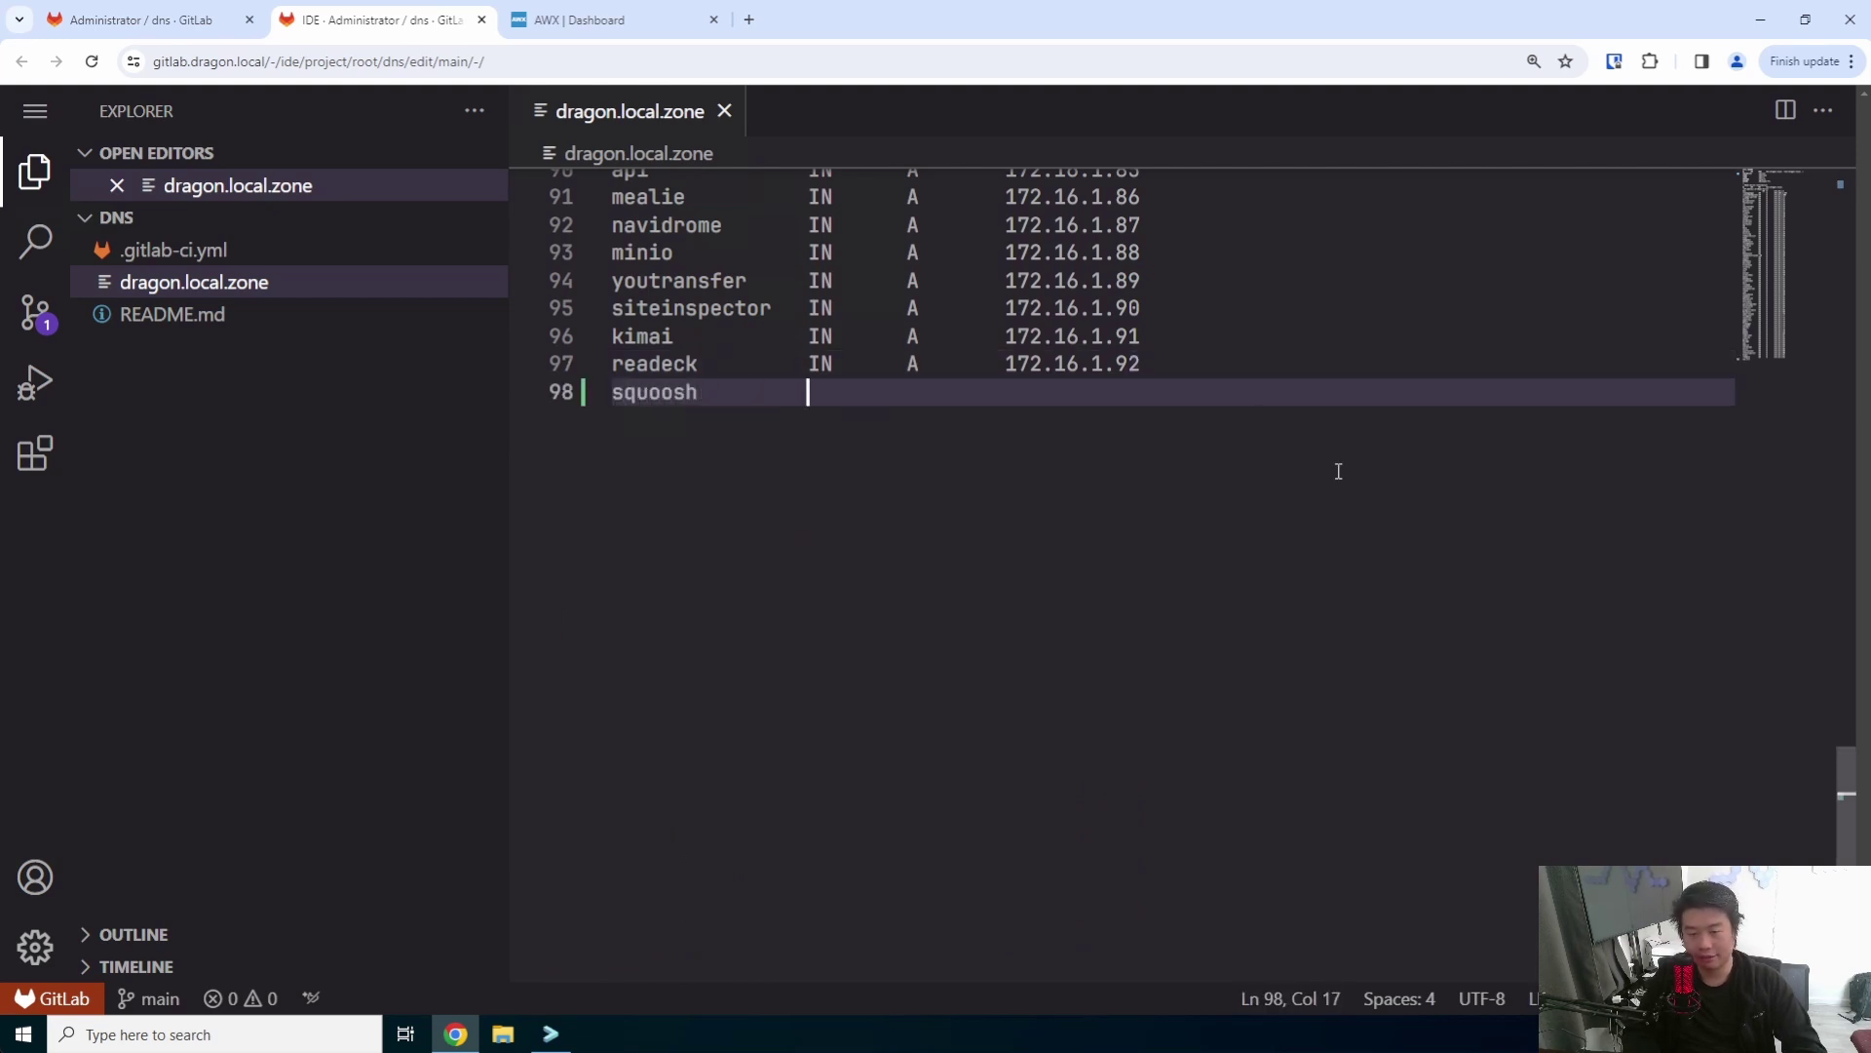
text(IN)
key(Tab)
key(Tab)
key(BackSpace)
key(BackSpace)
key(BackSpace)
key(BackSpace)
text(A)
key(Escape)
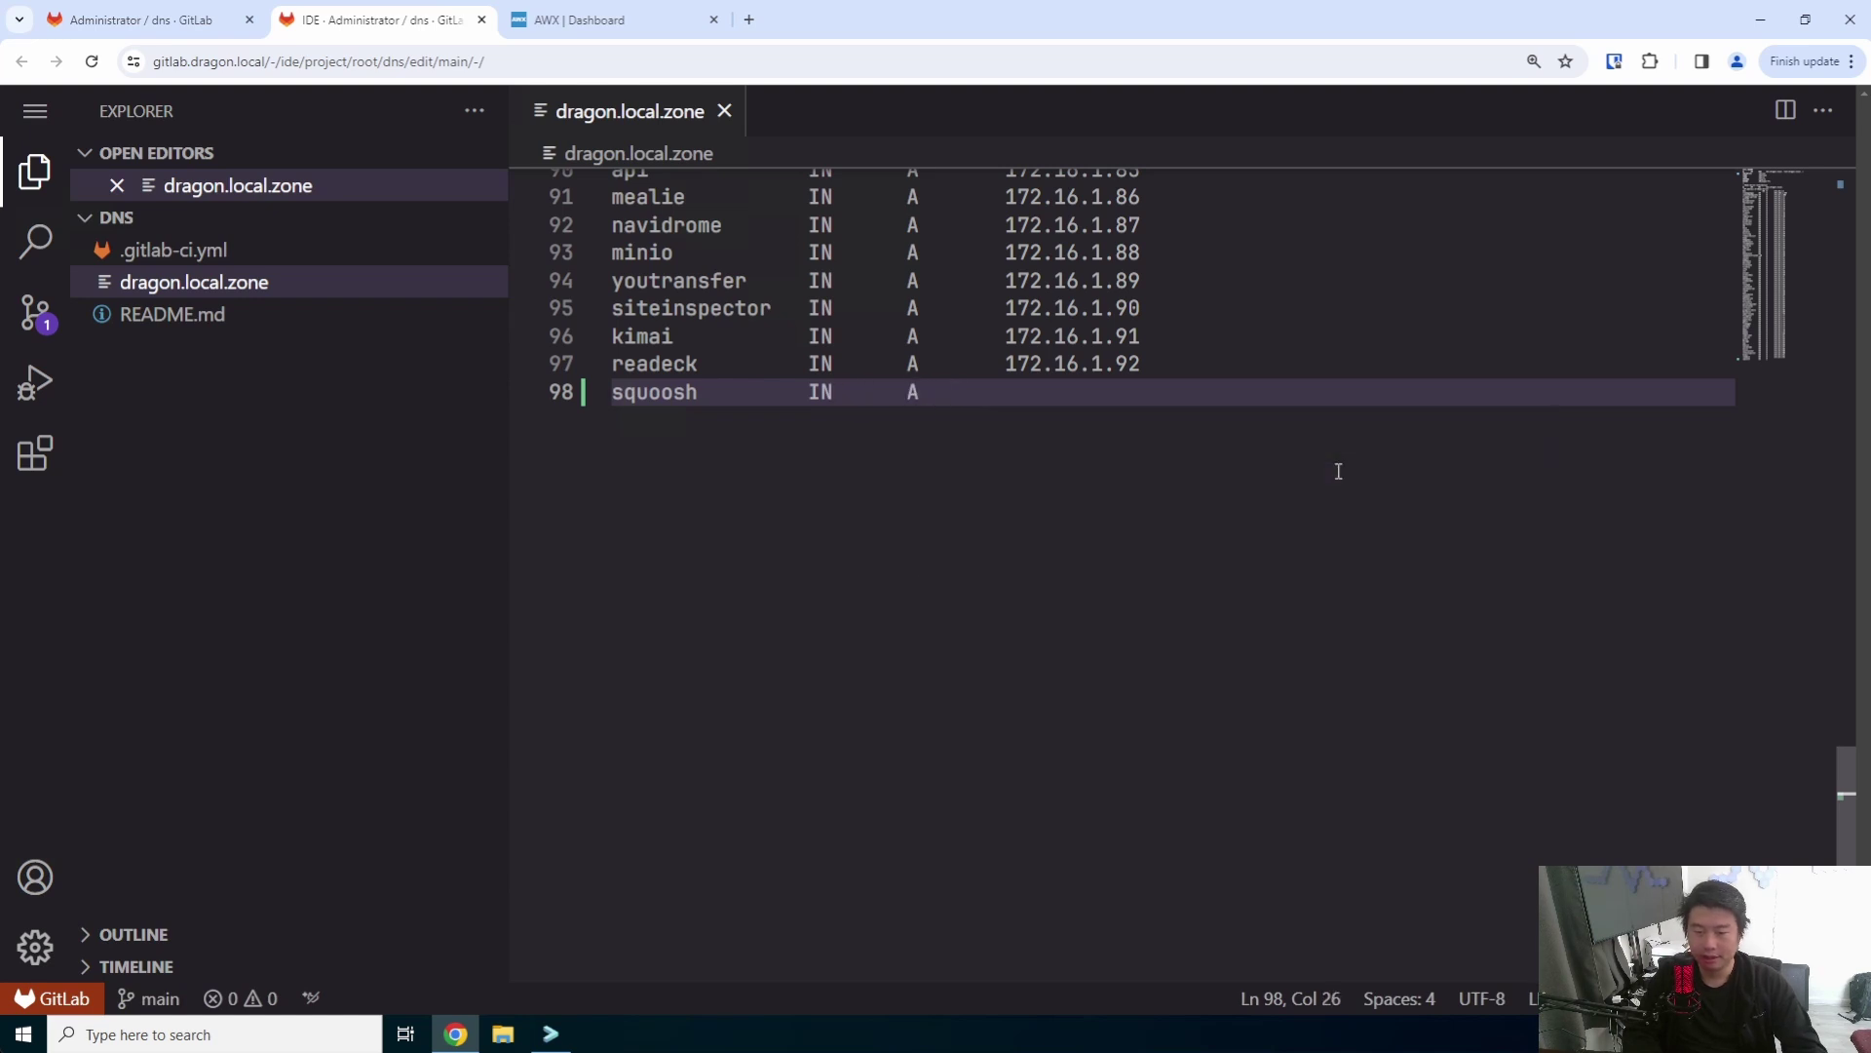
key(Tab)
key(Tab)
text(172.16.1.9)
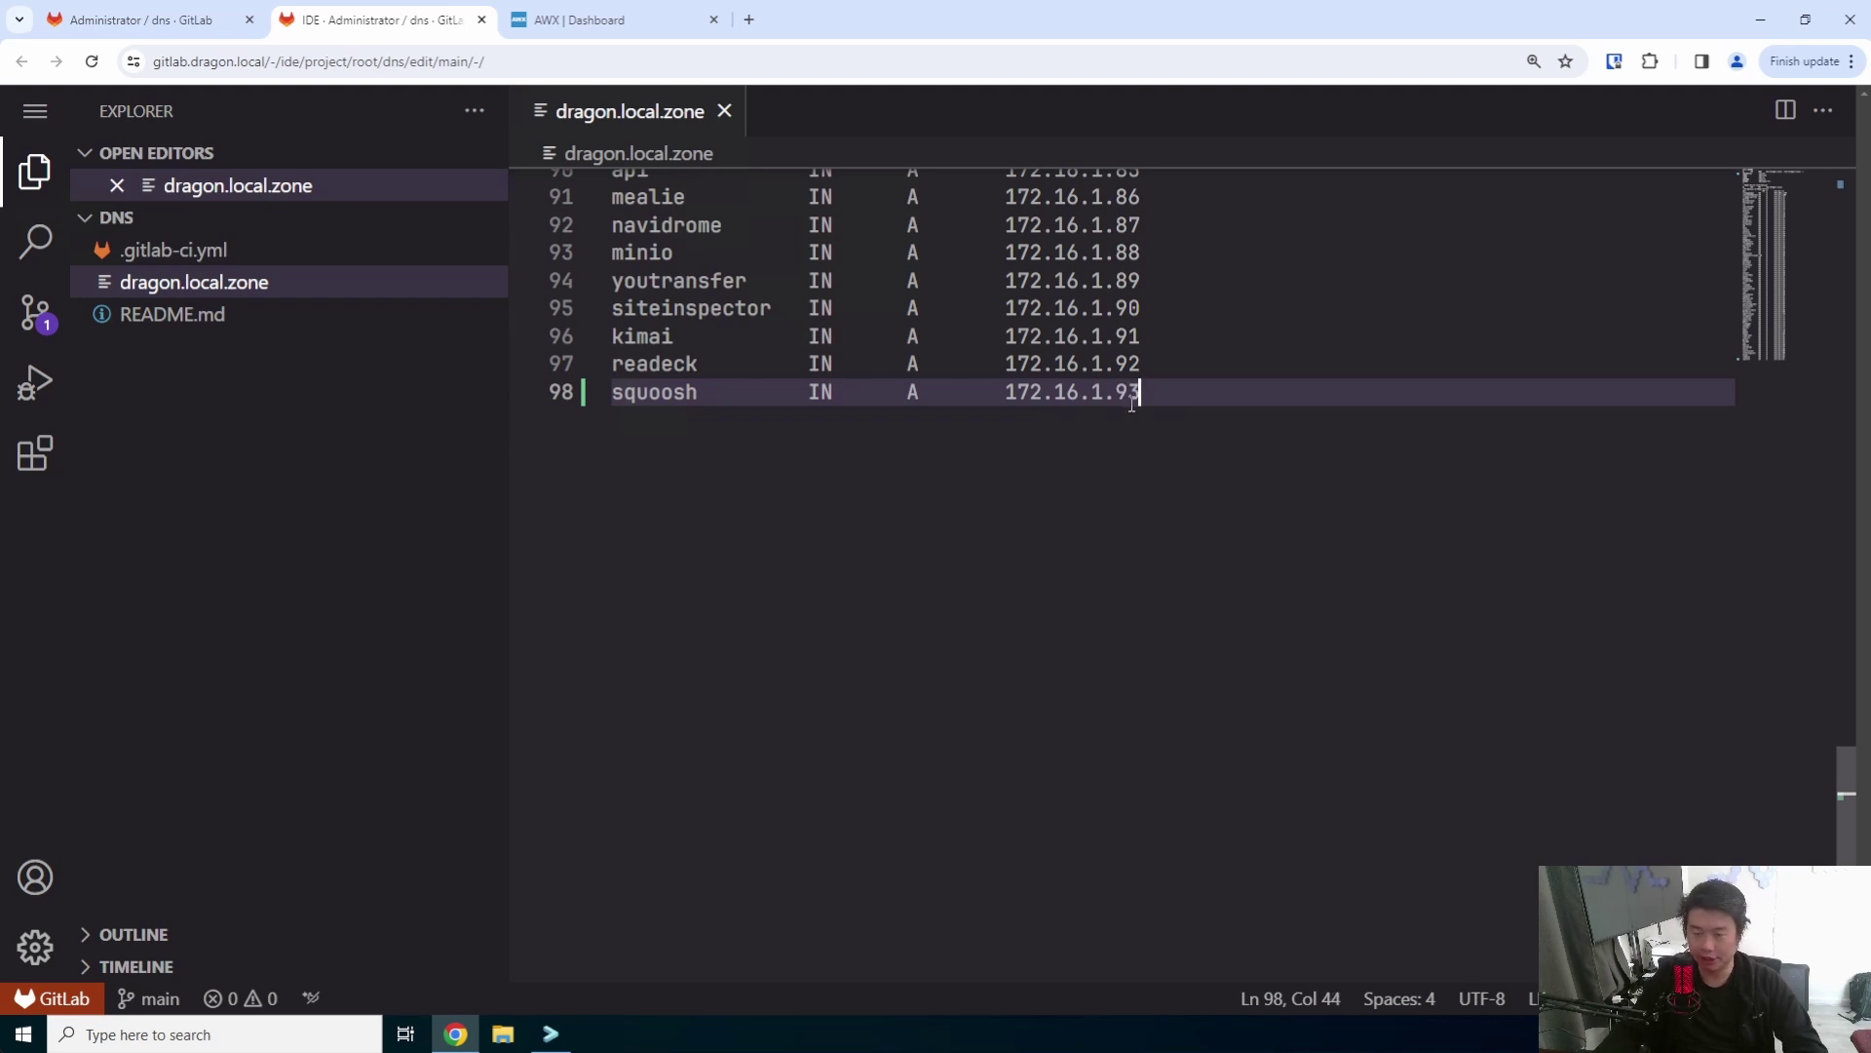
drag(1132, 403, 1106, 389)
click(1253, 413)
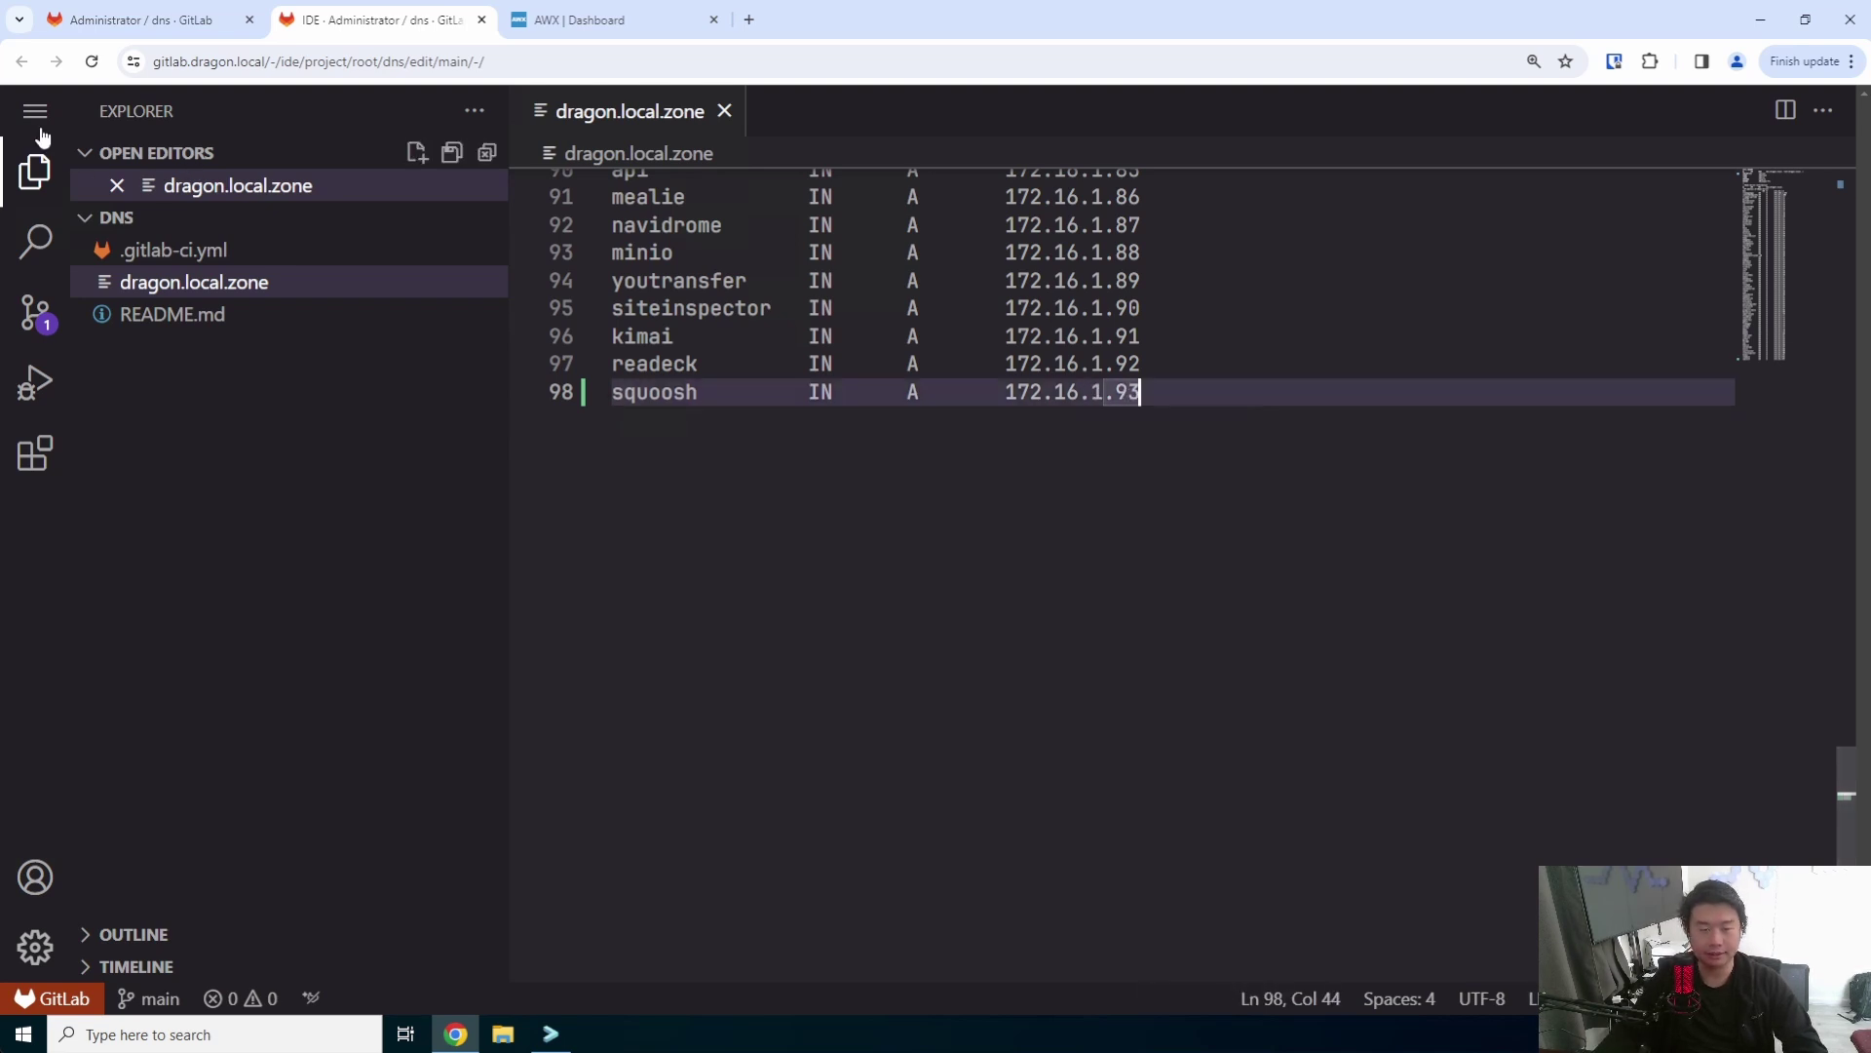
- Commit the zone change to main as 'add squoosh' and close the Web IDE
click(35, 314)
text(a)
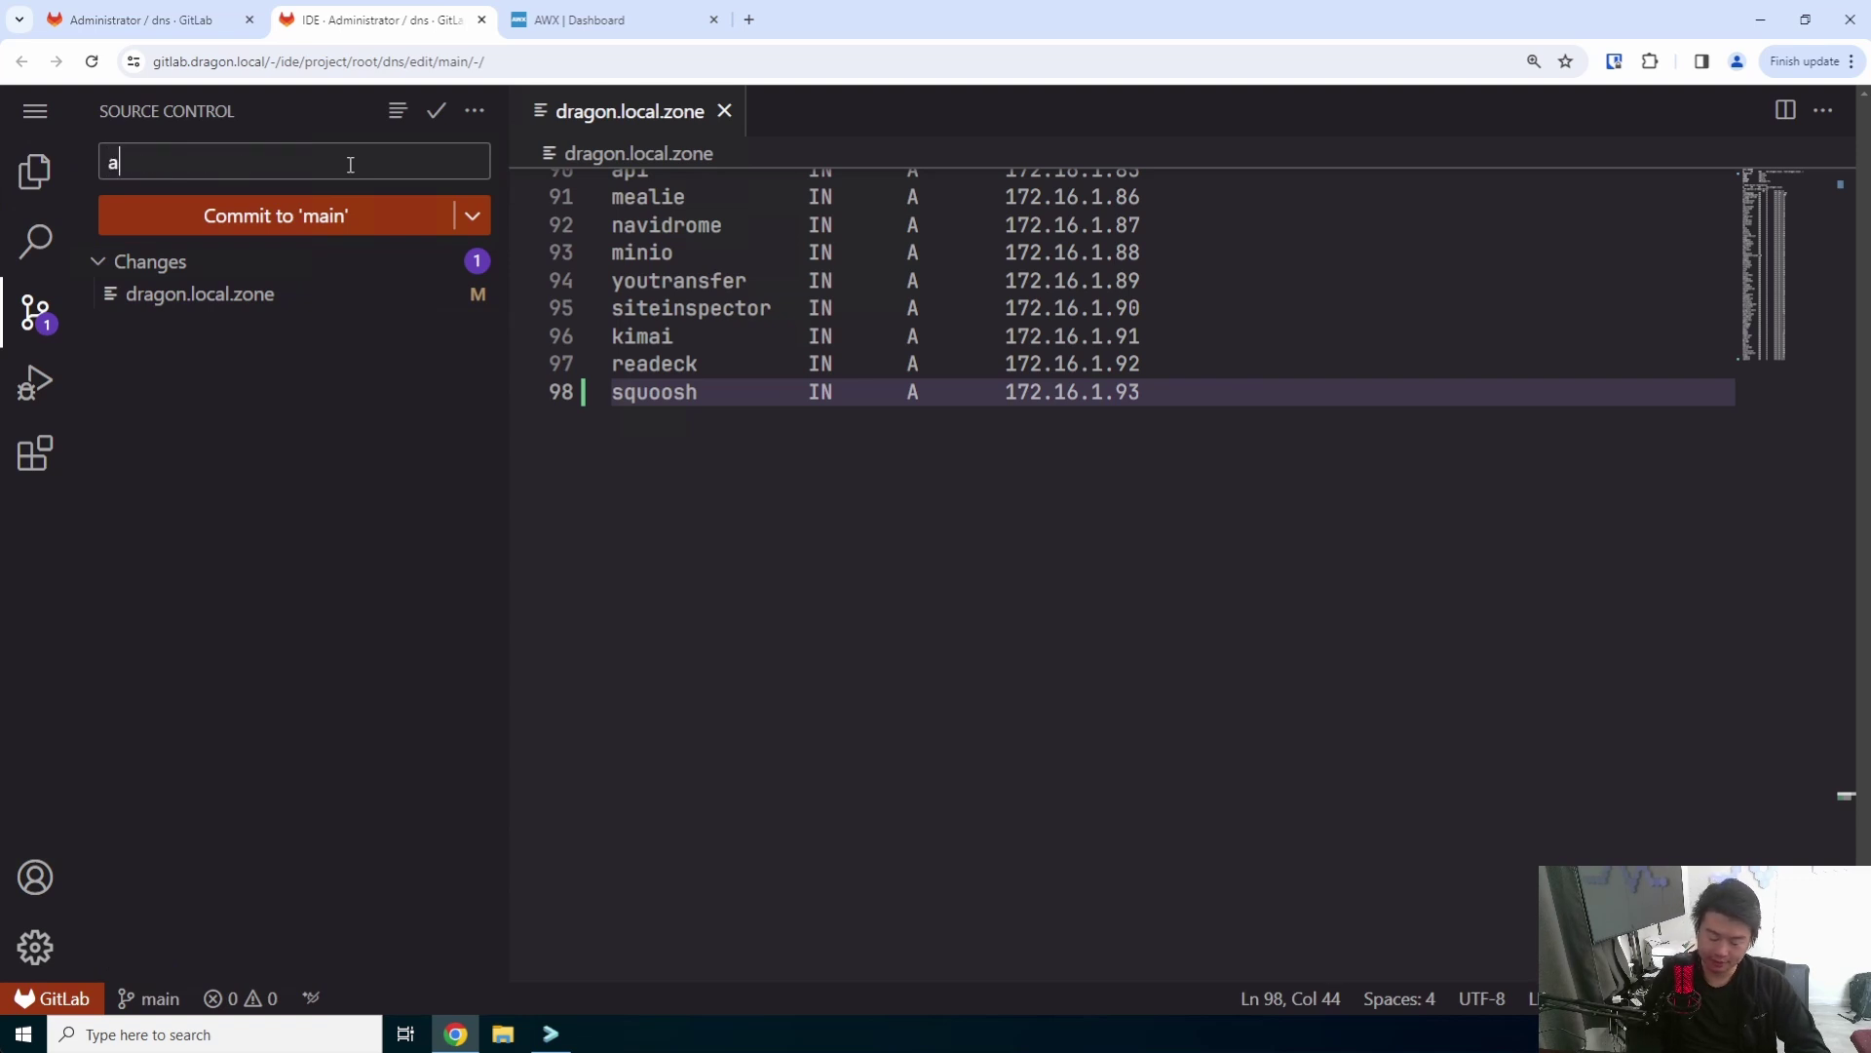
text(dd squoosh)
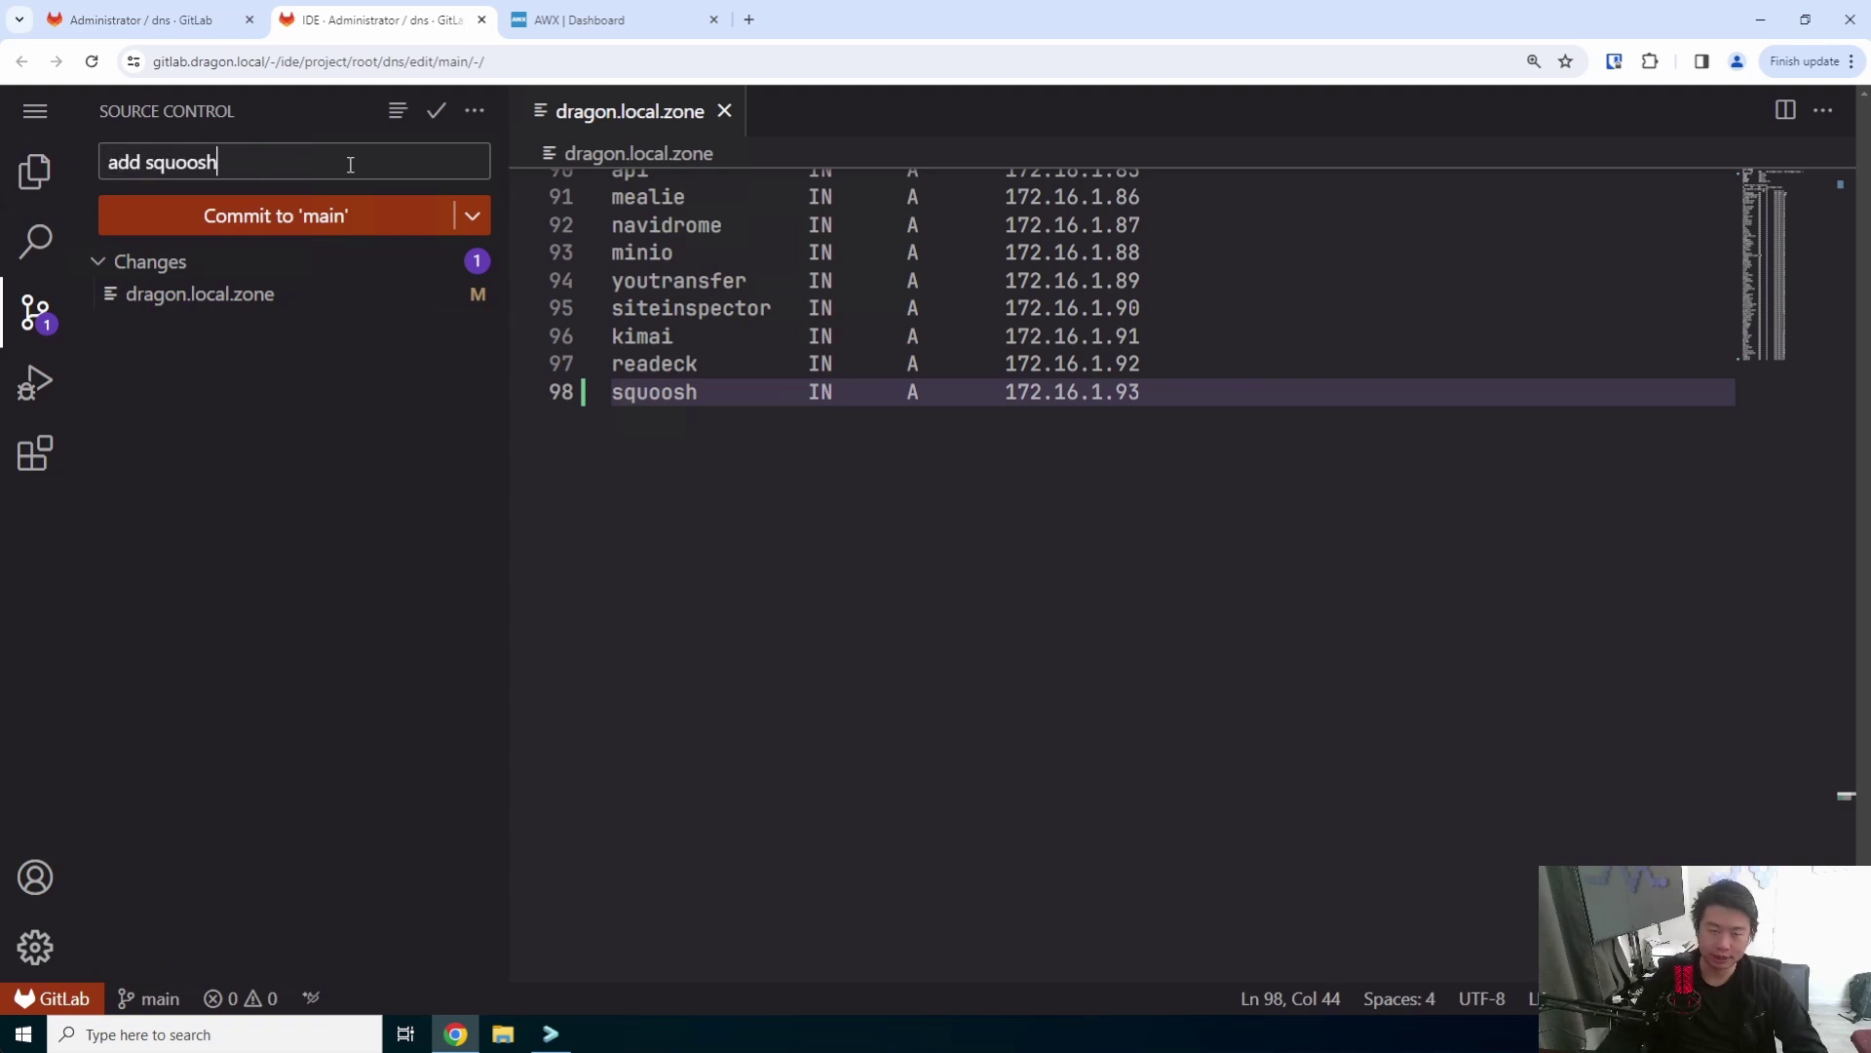
click(274, 204)
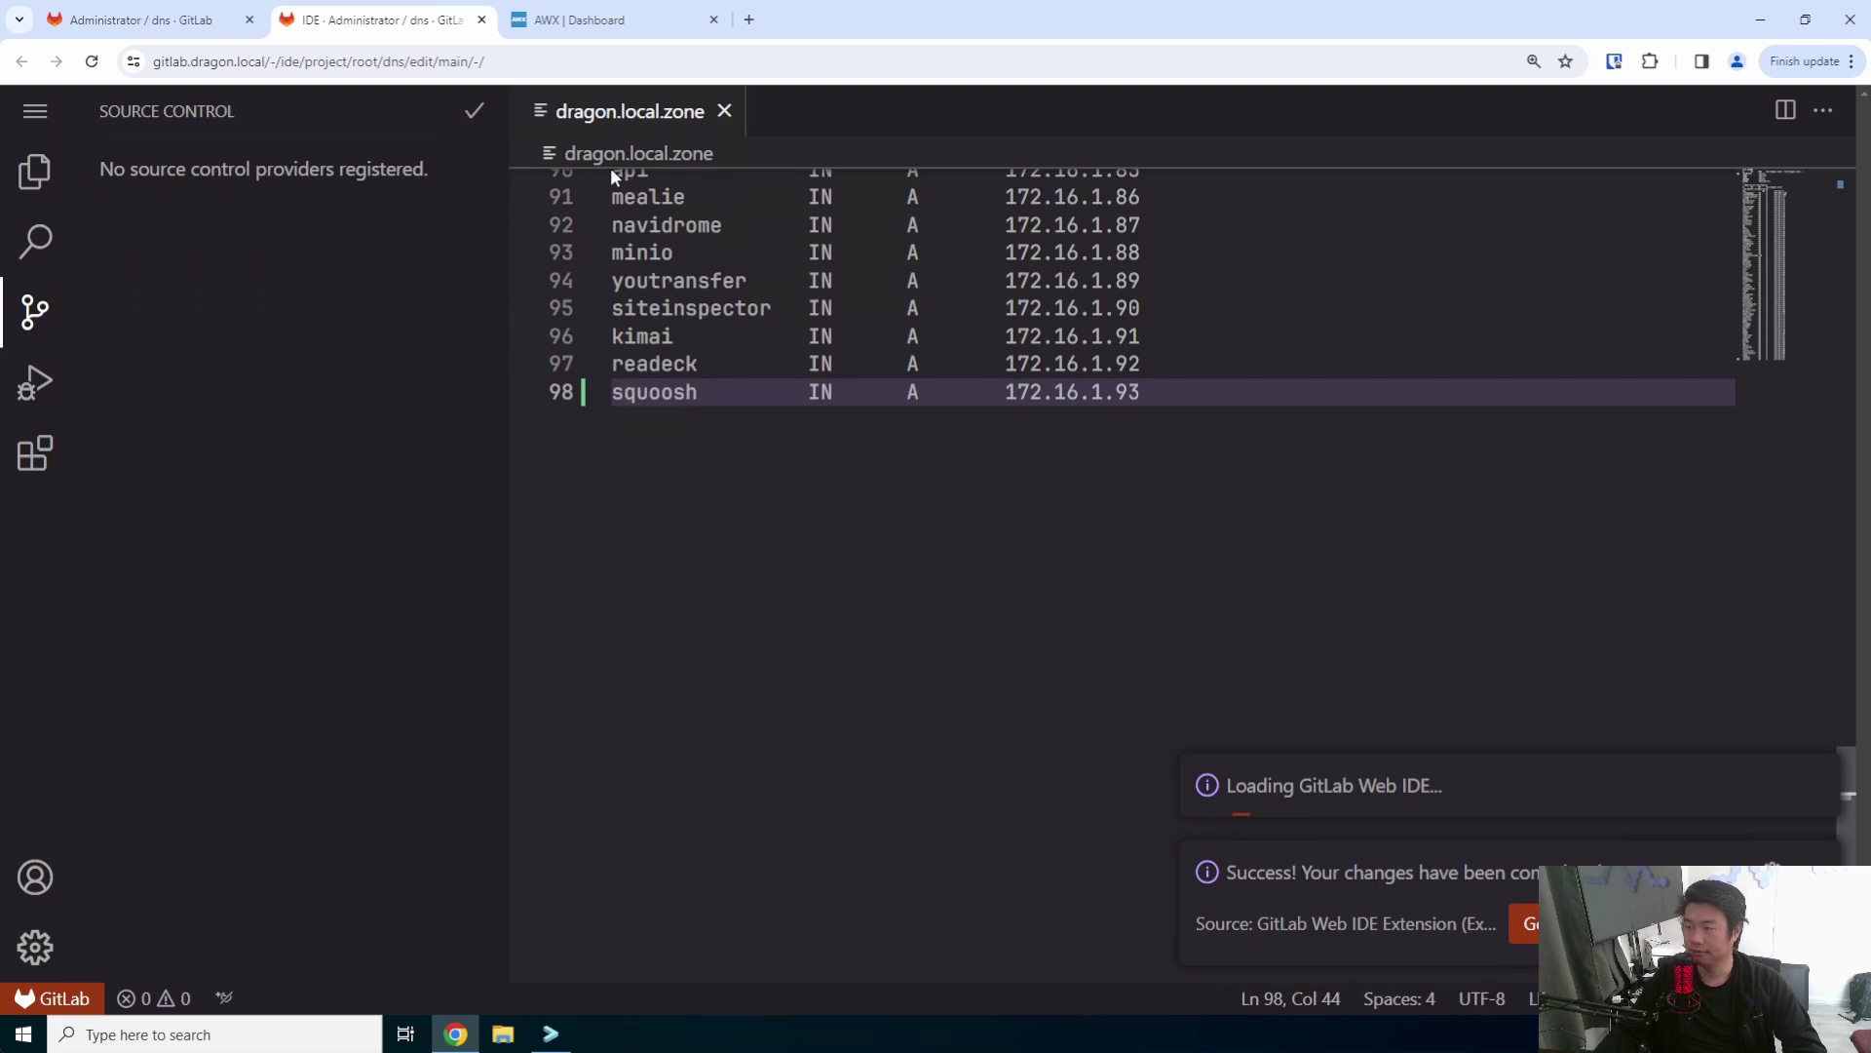
click(481, 19)
- Open the ansibleplaybooks inventory in the Web IDE and append a squoosh line after readeck
click(35, 114)
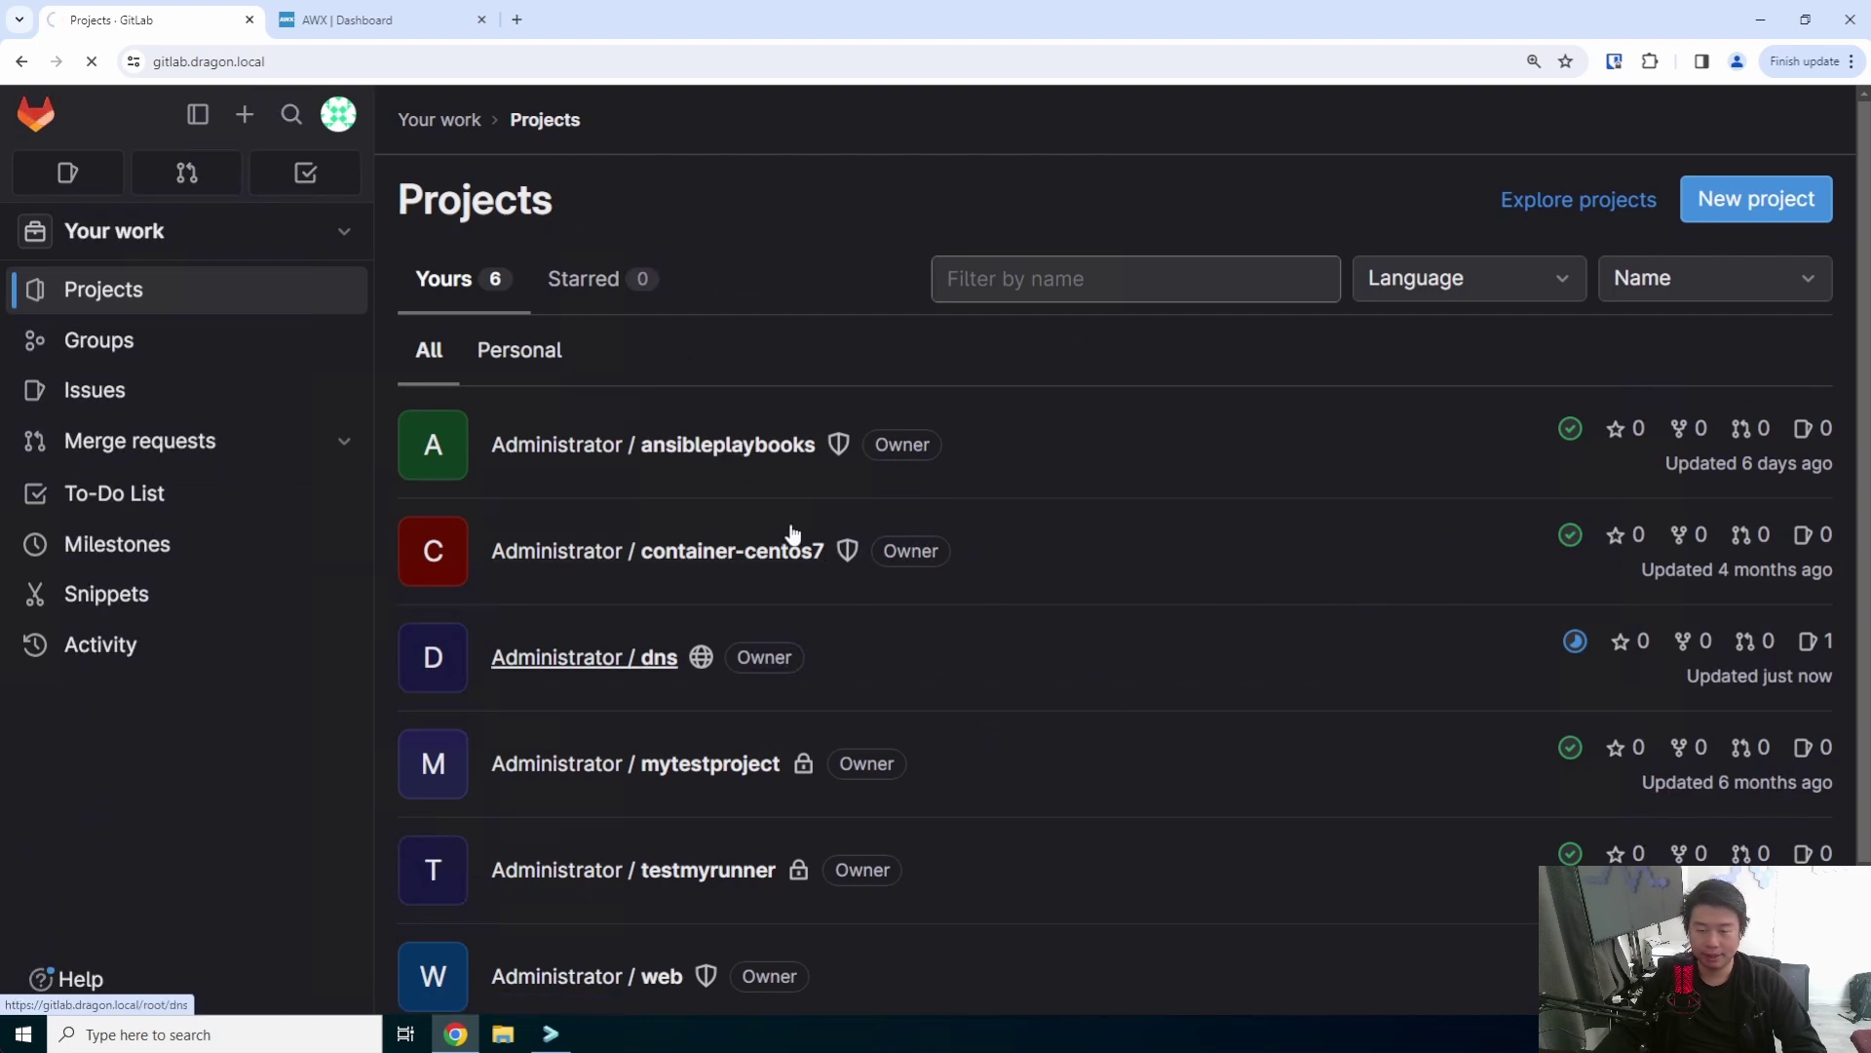
click(723, 454)
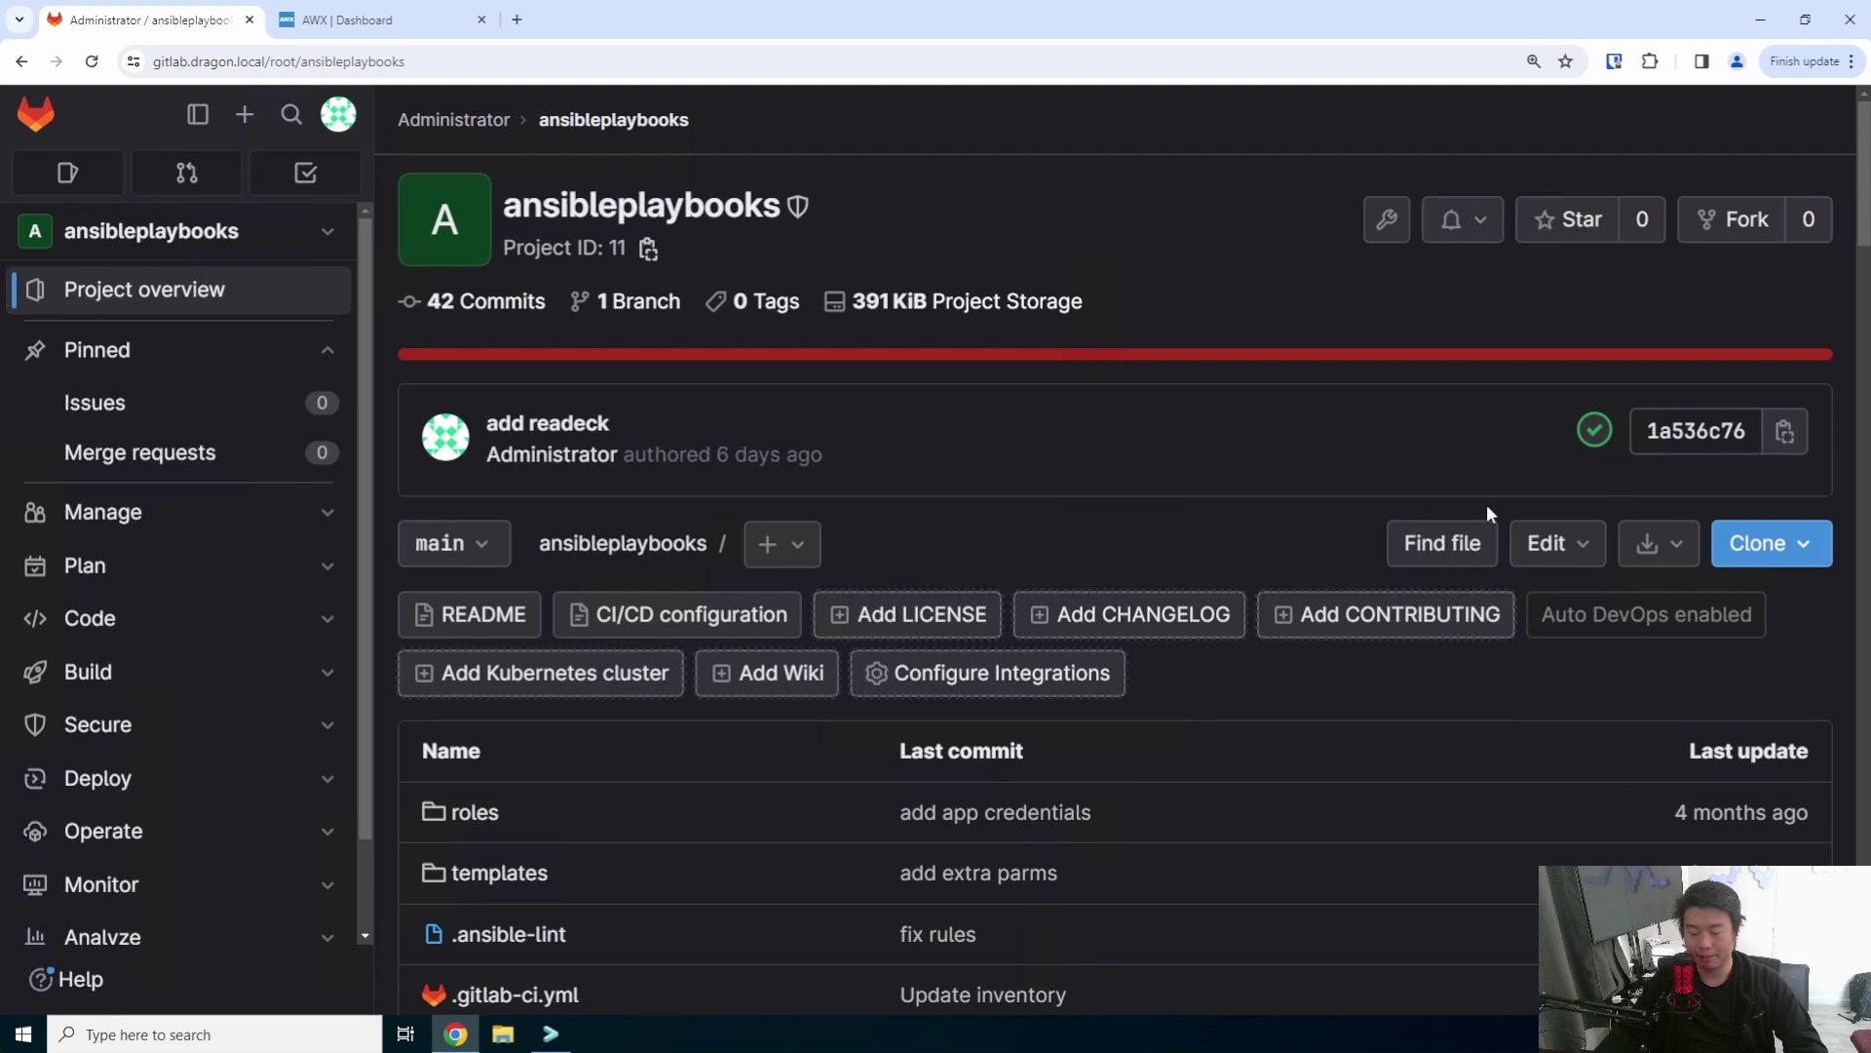
click(1556, 544)
click(1306, 609)
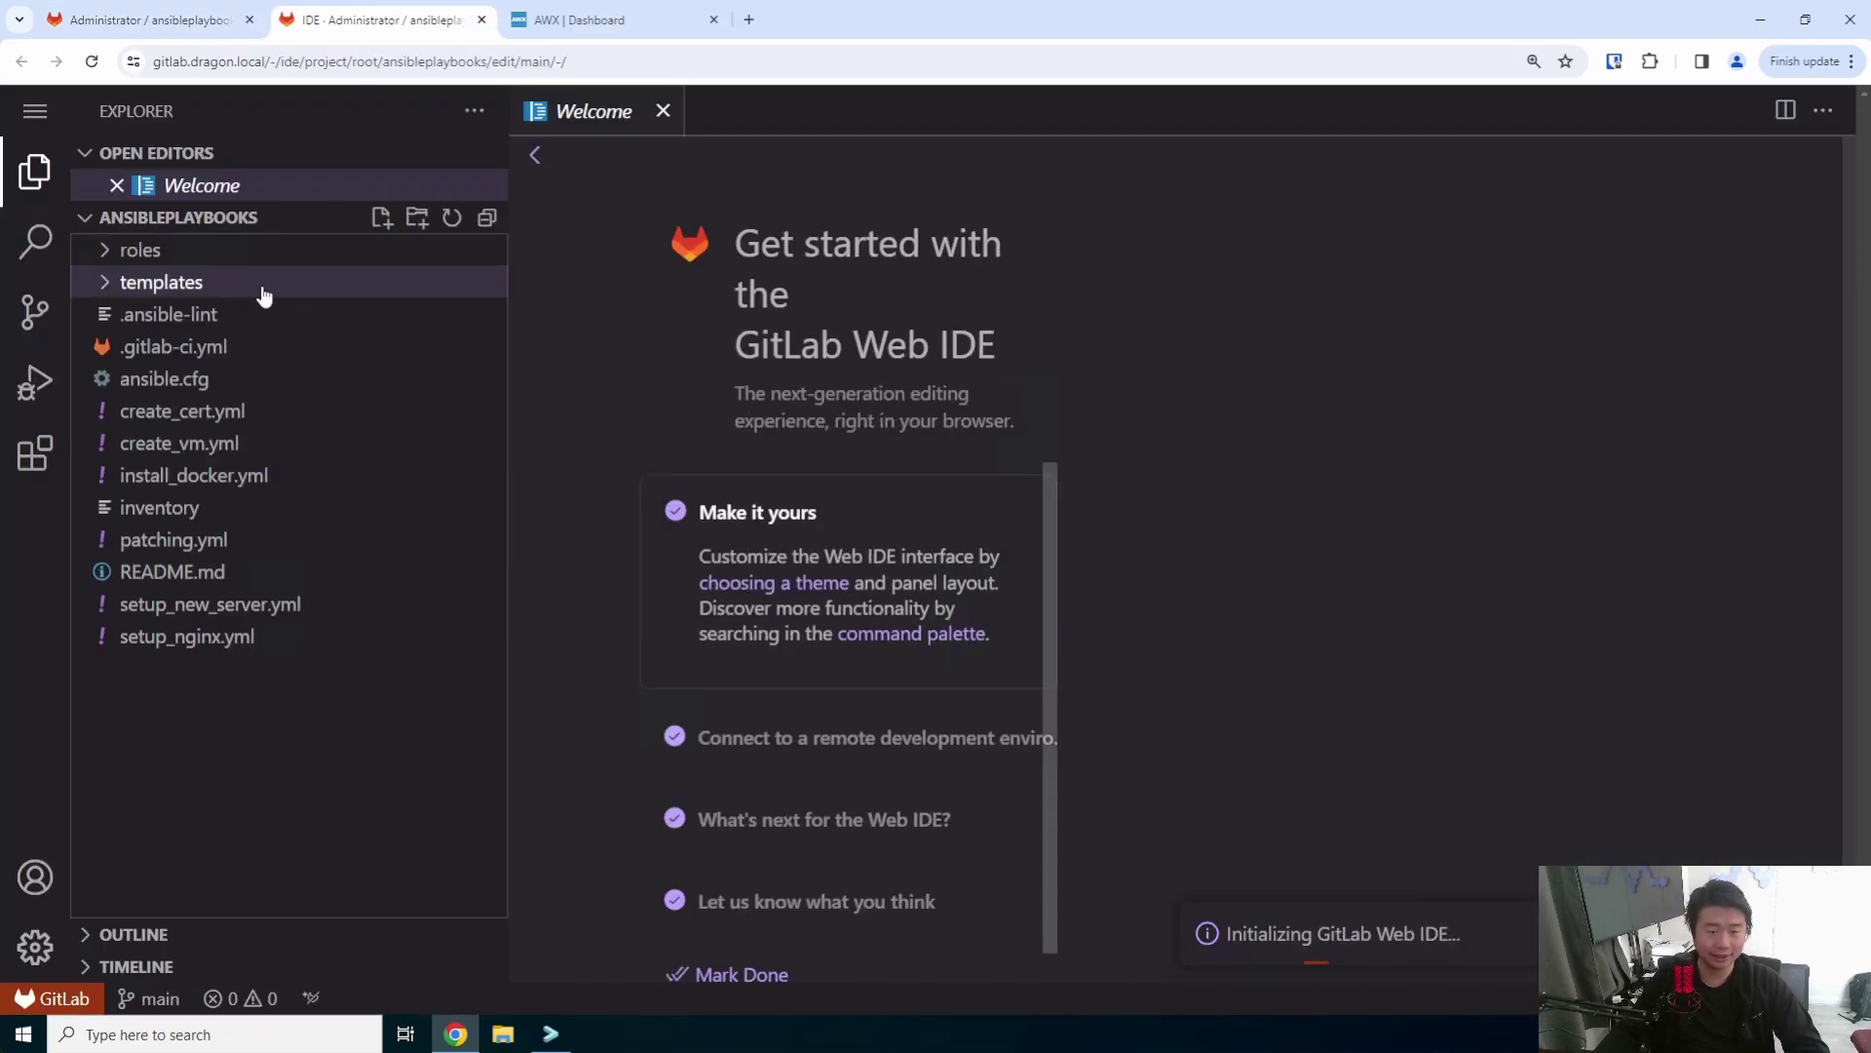
click(302, 511)
click(956, 791)
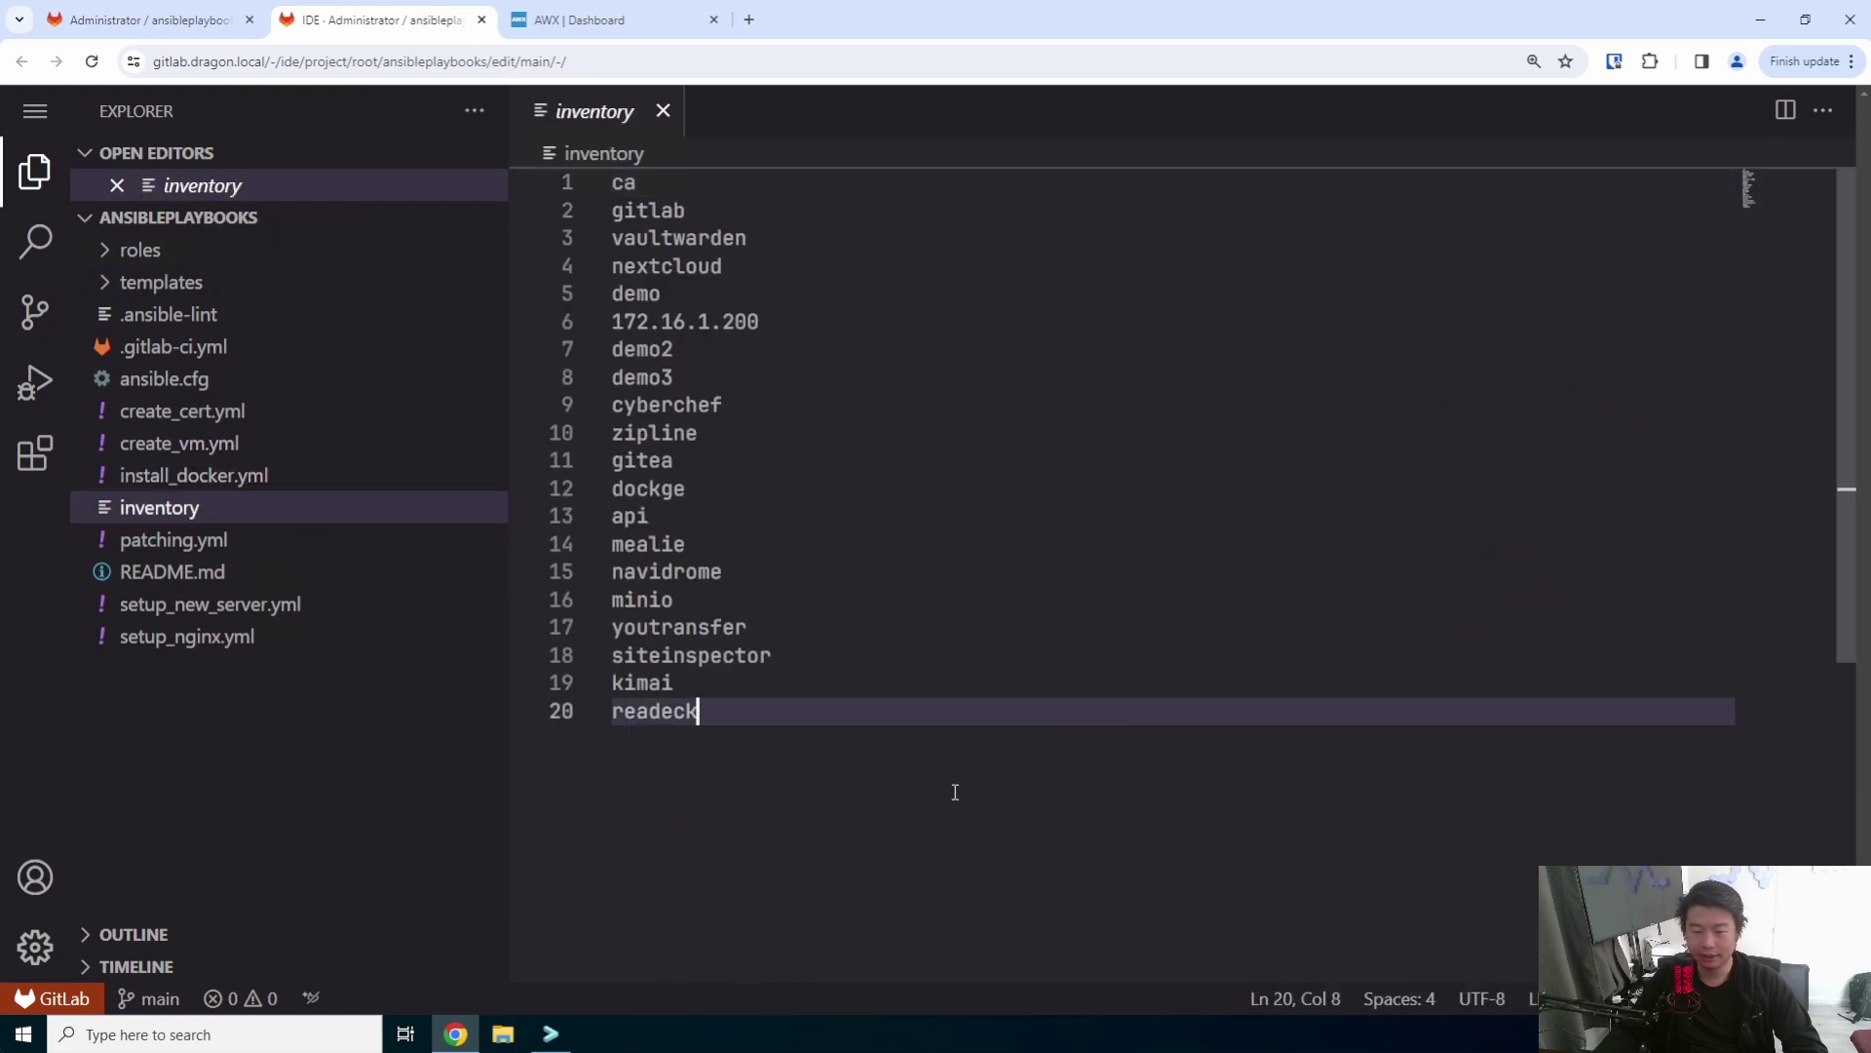
key(Return)
text(squoo)
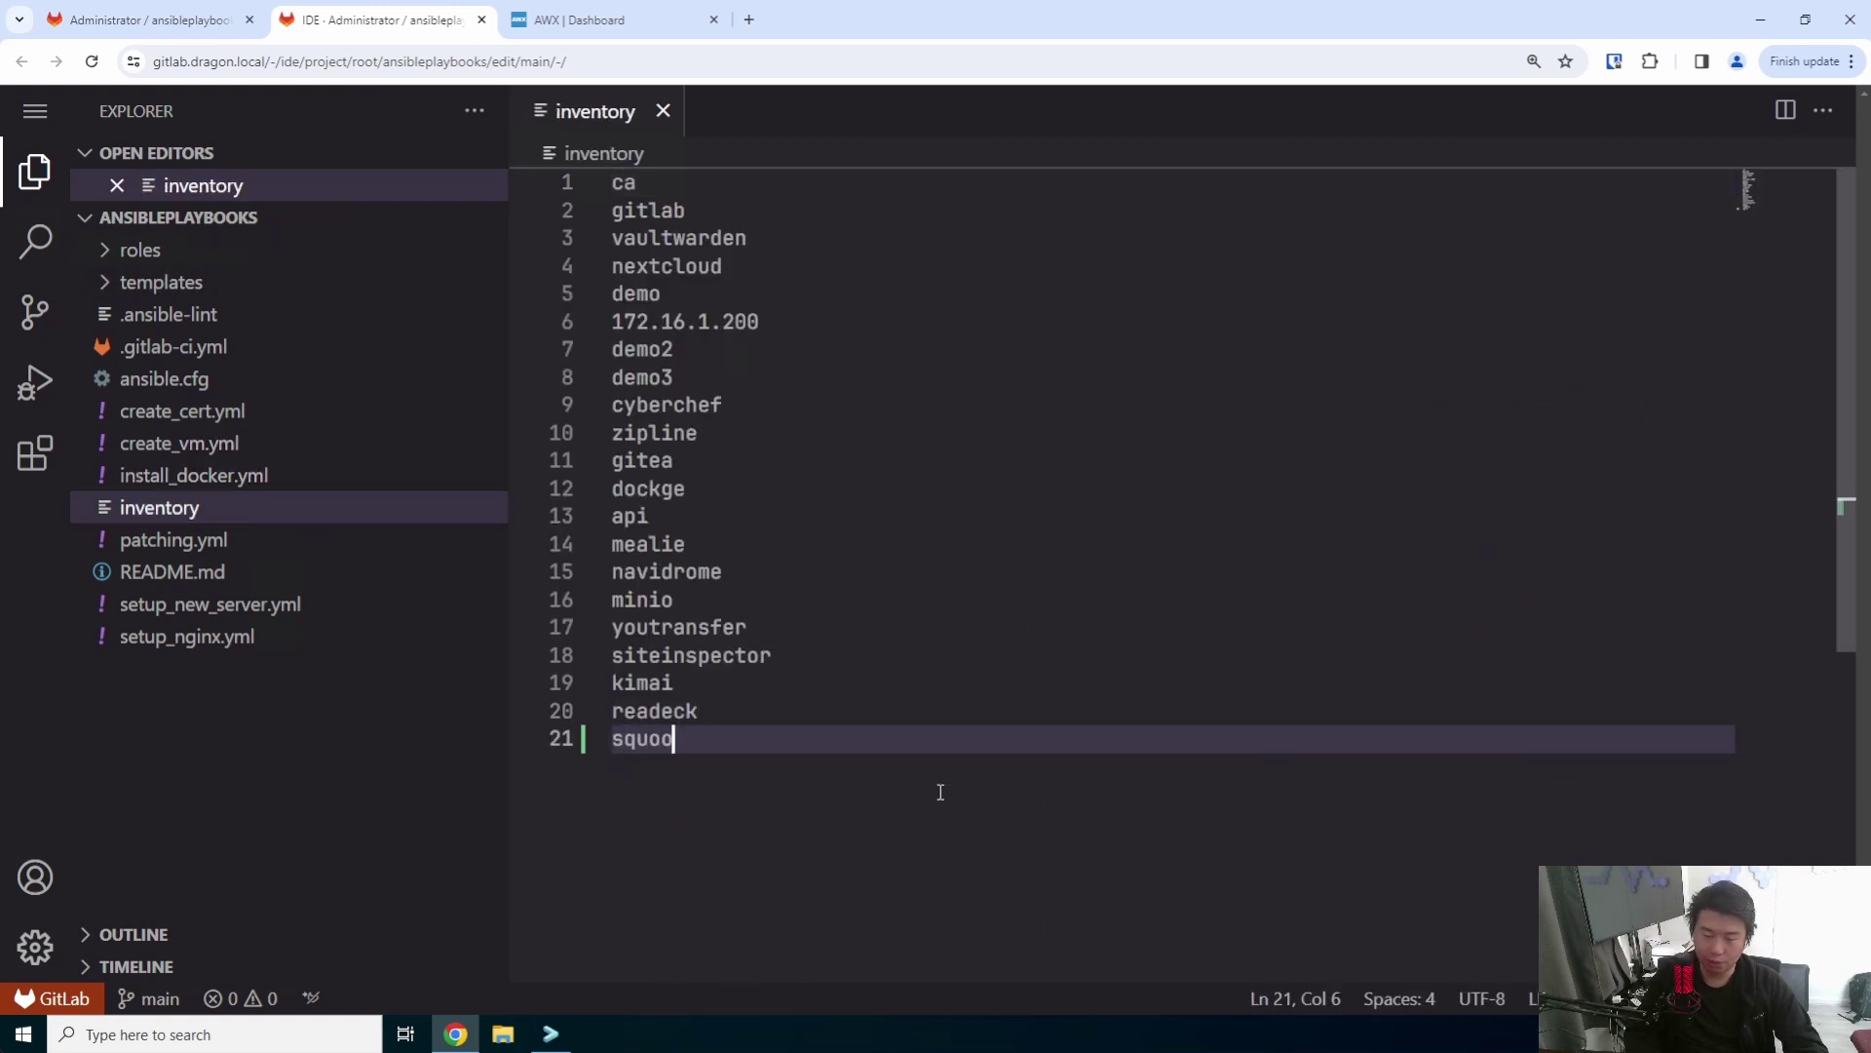
text(sh)
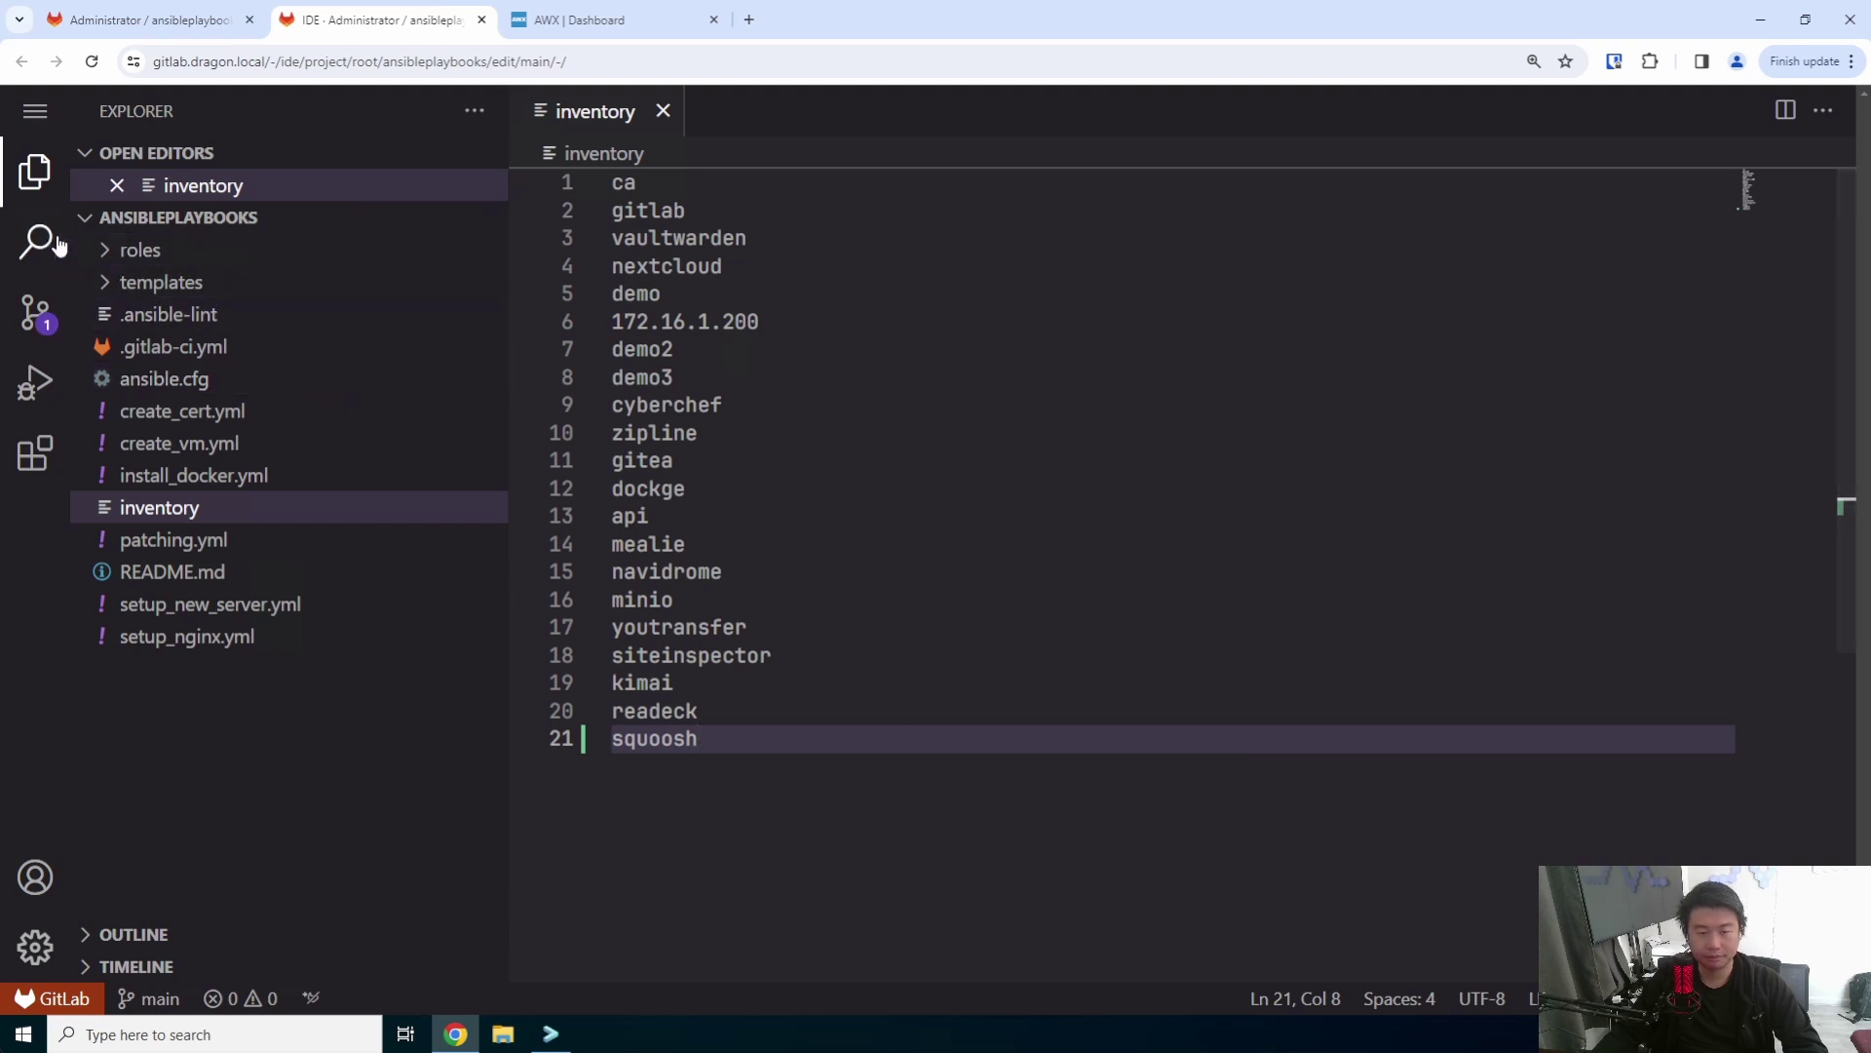
- Commit the inventory change to main as 'add squoosh' and return to the Projects list
click(35, 312)
click(234, 165)
text(add sq)
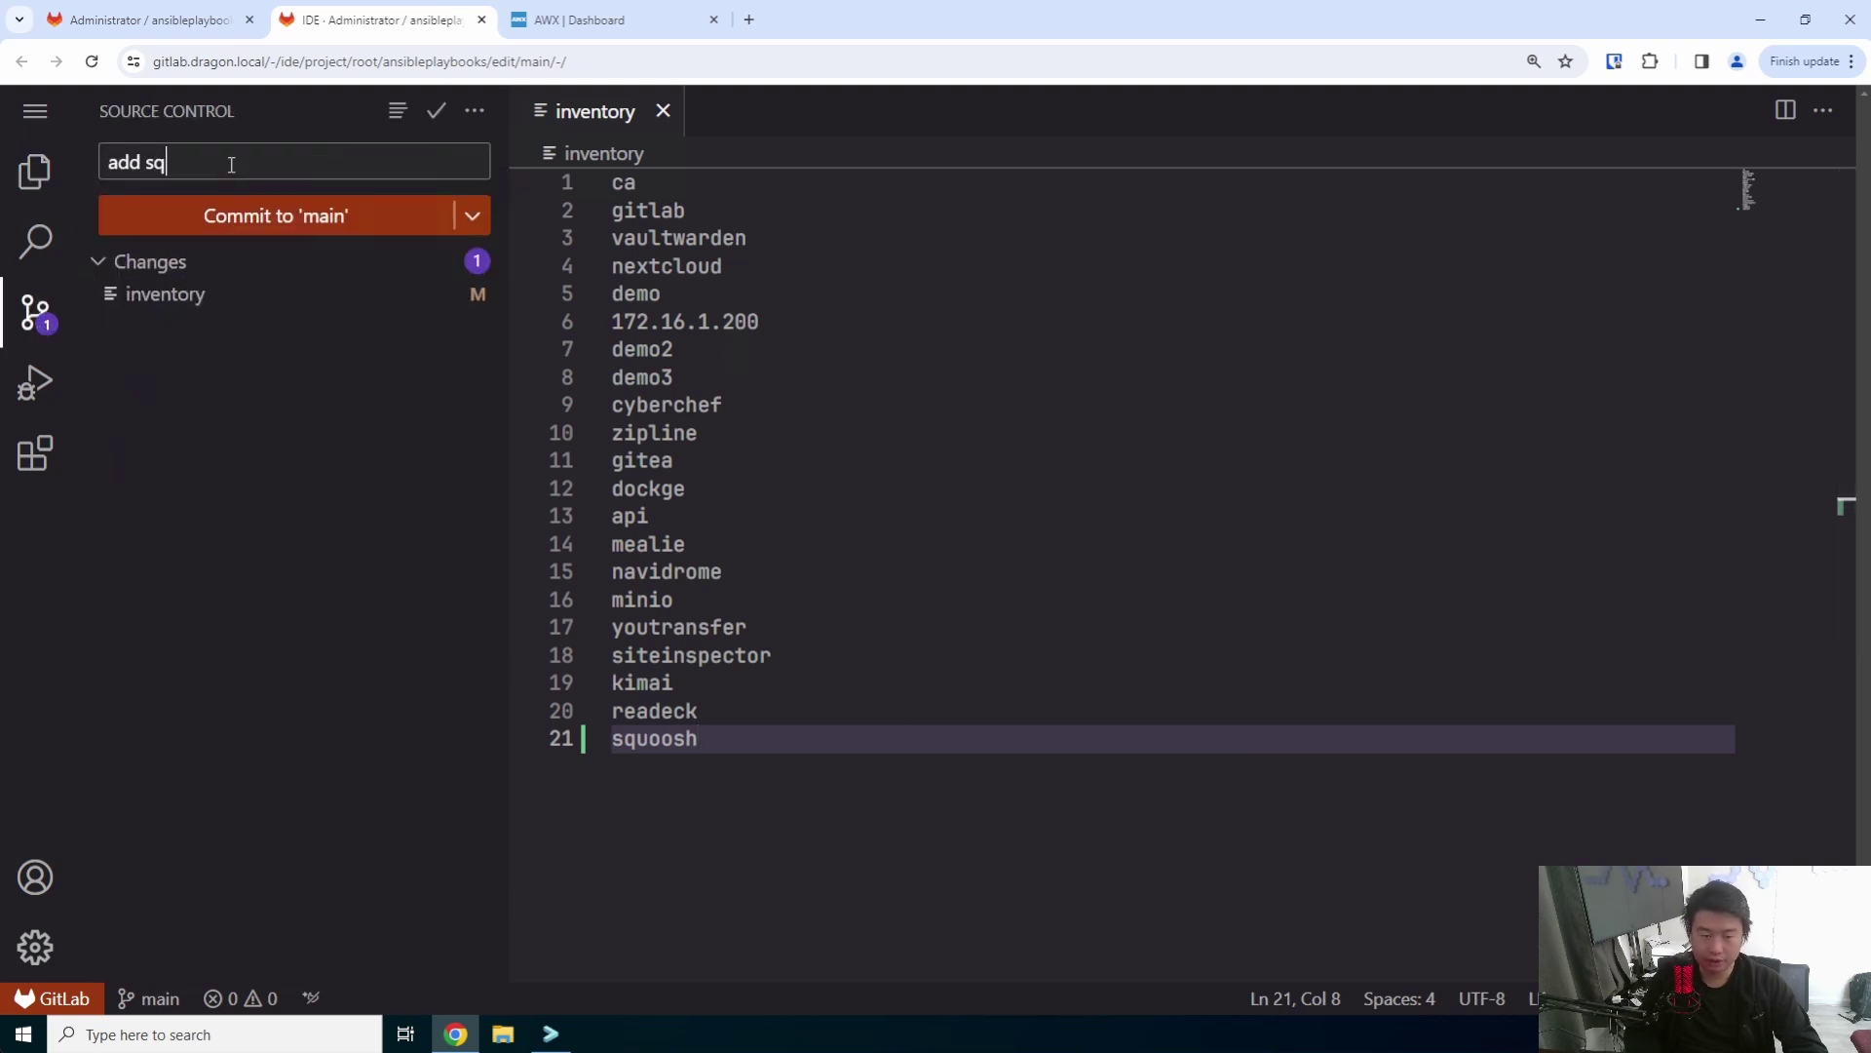
text(uoosh)
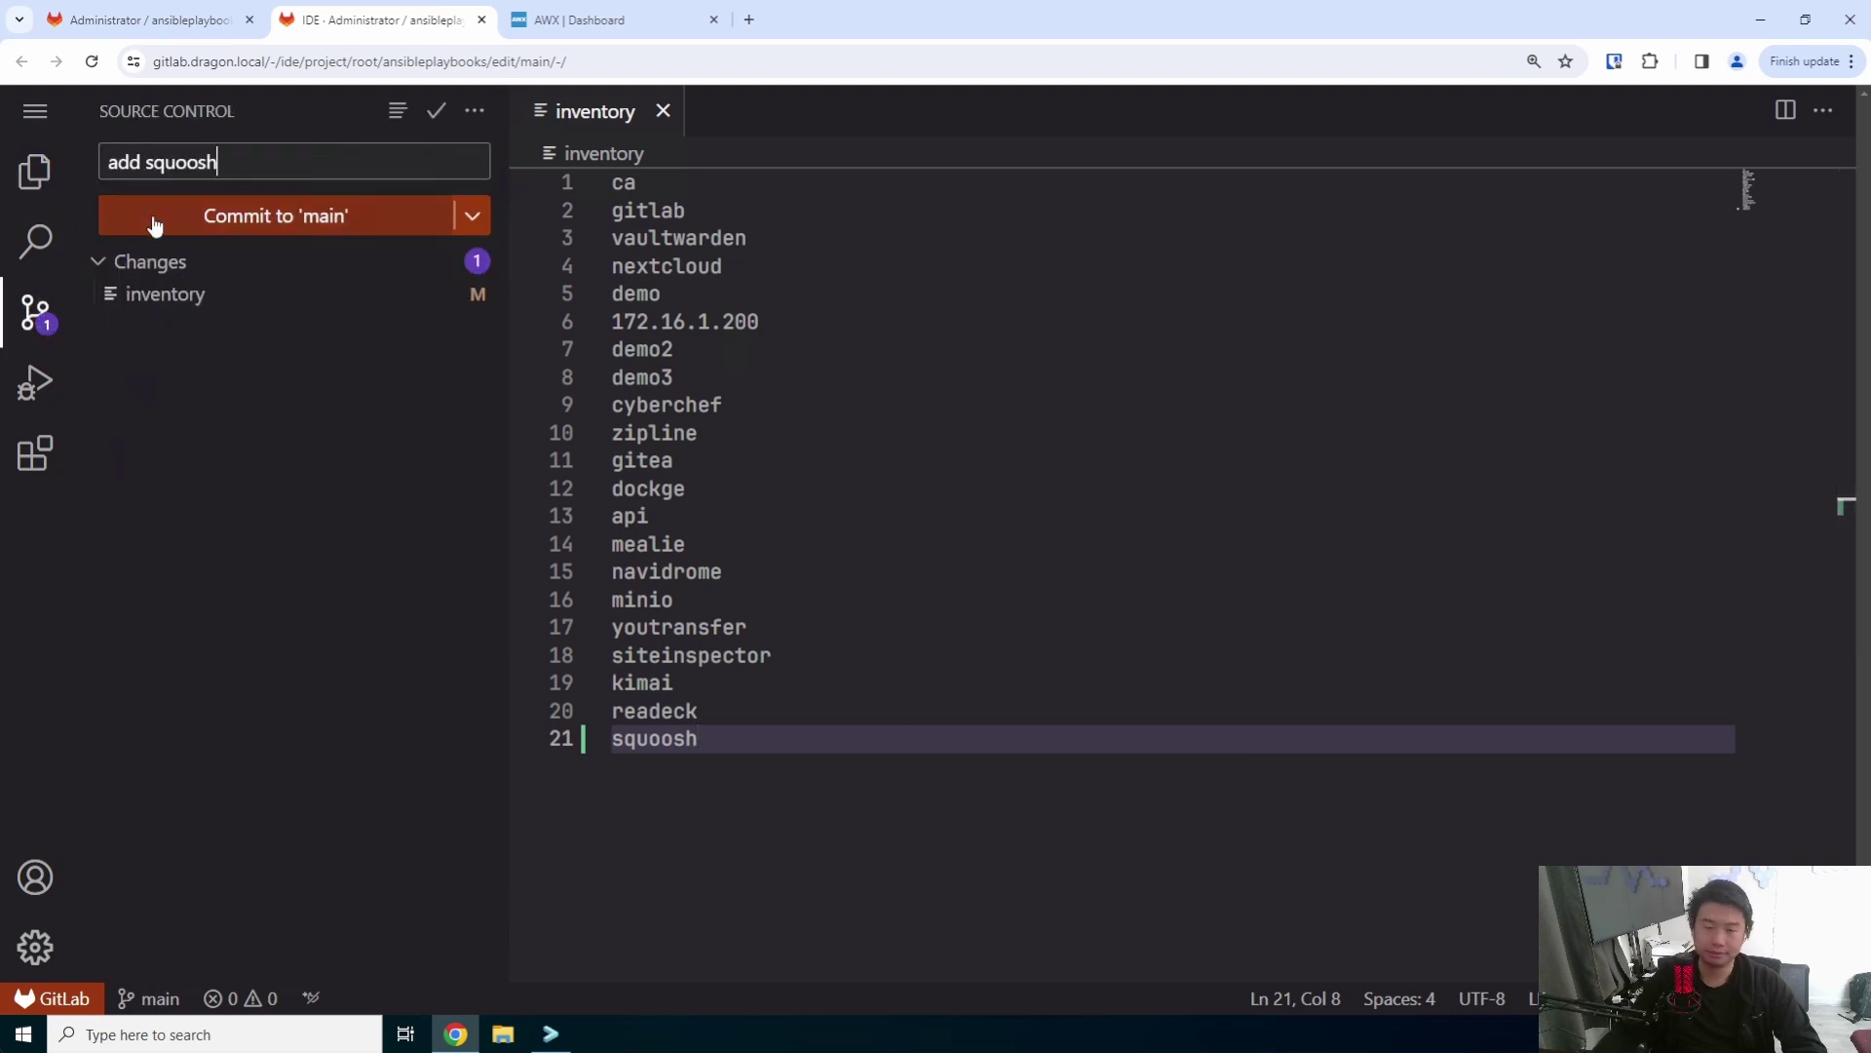
click(188, 231)
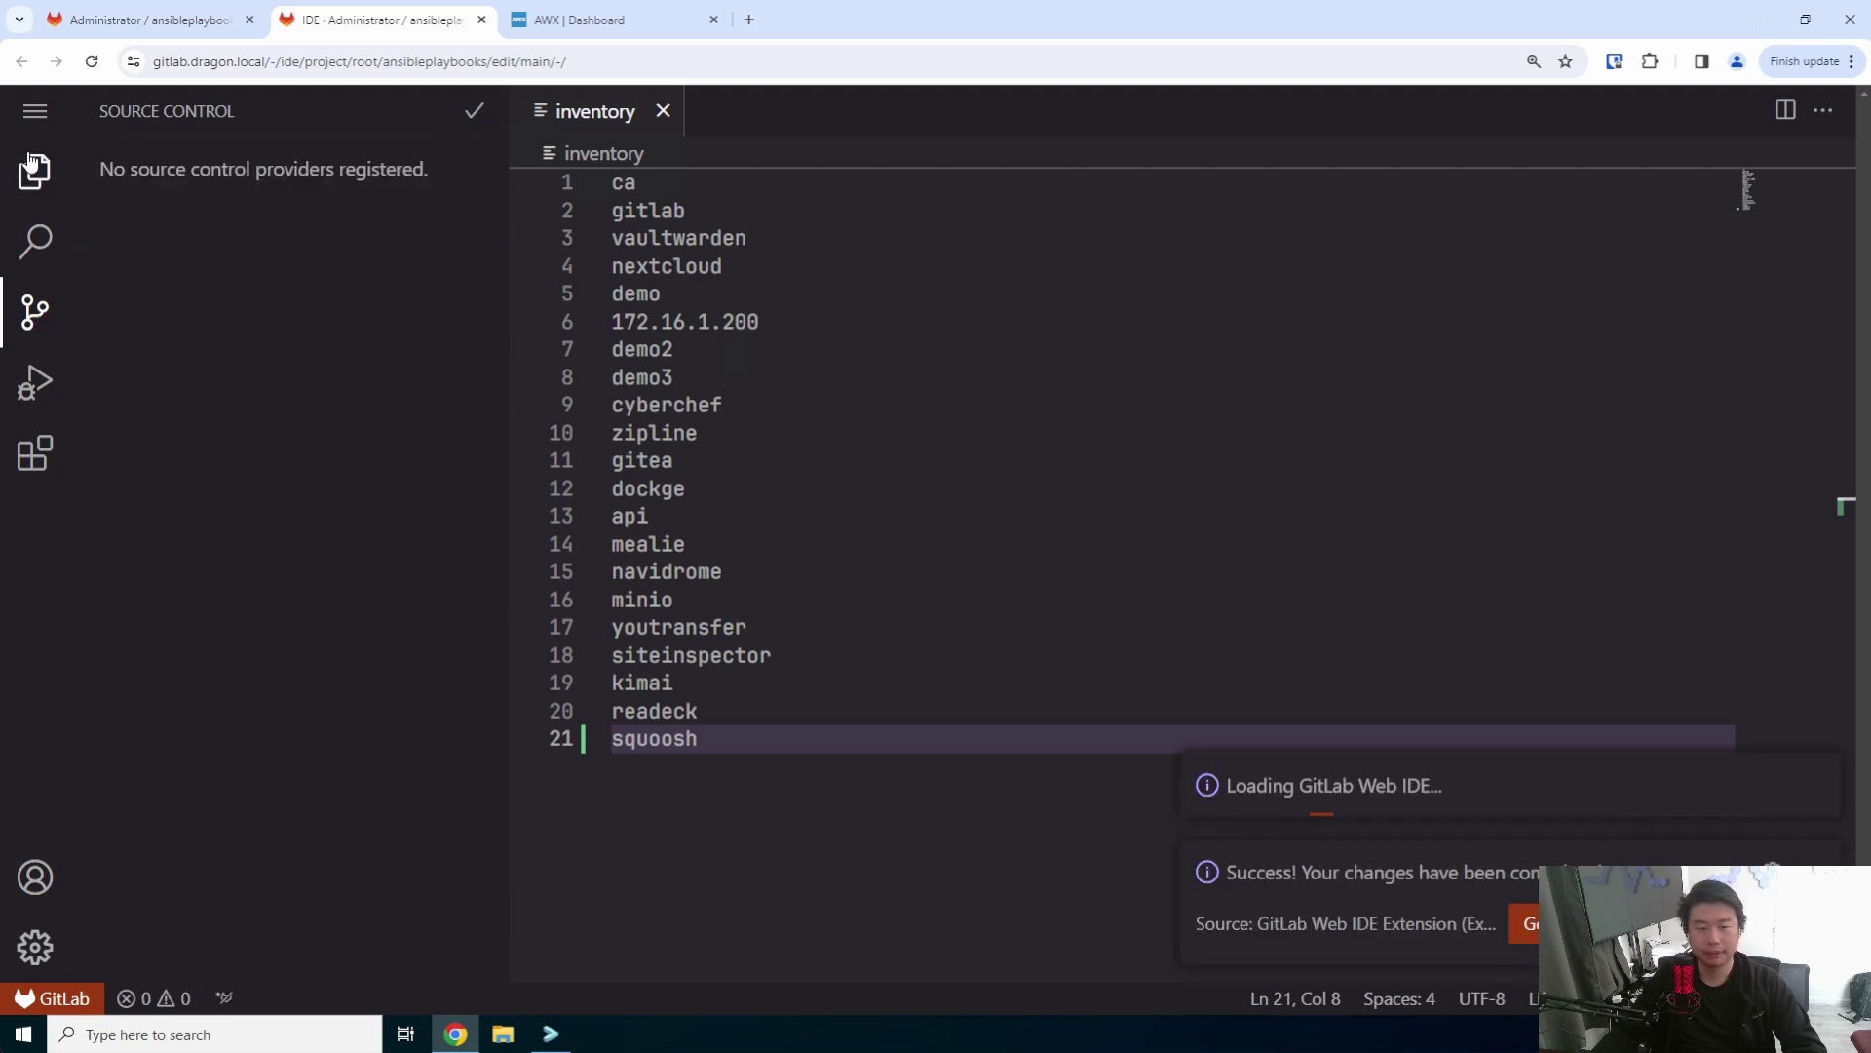
click(482, 19)
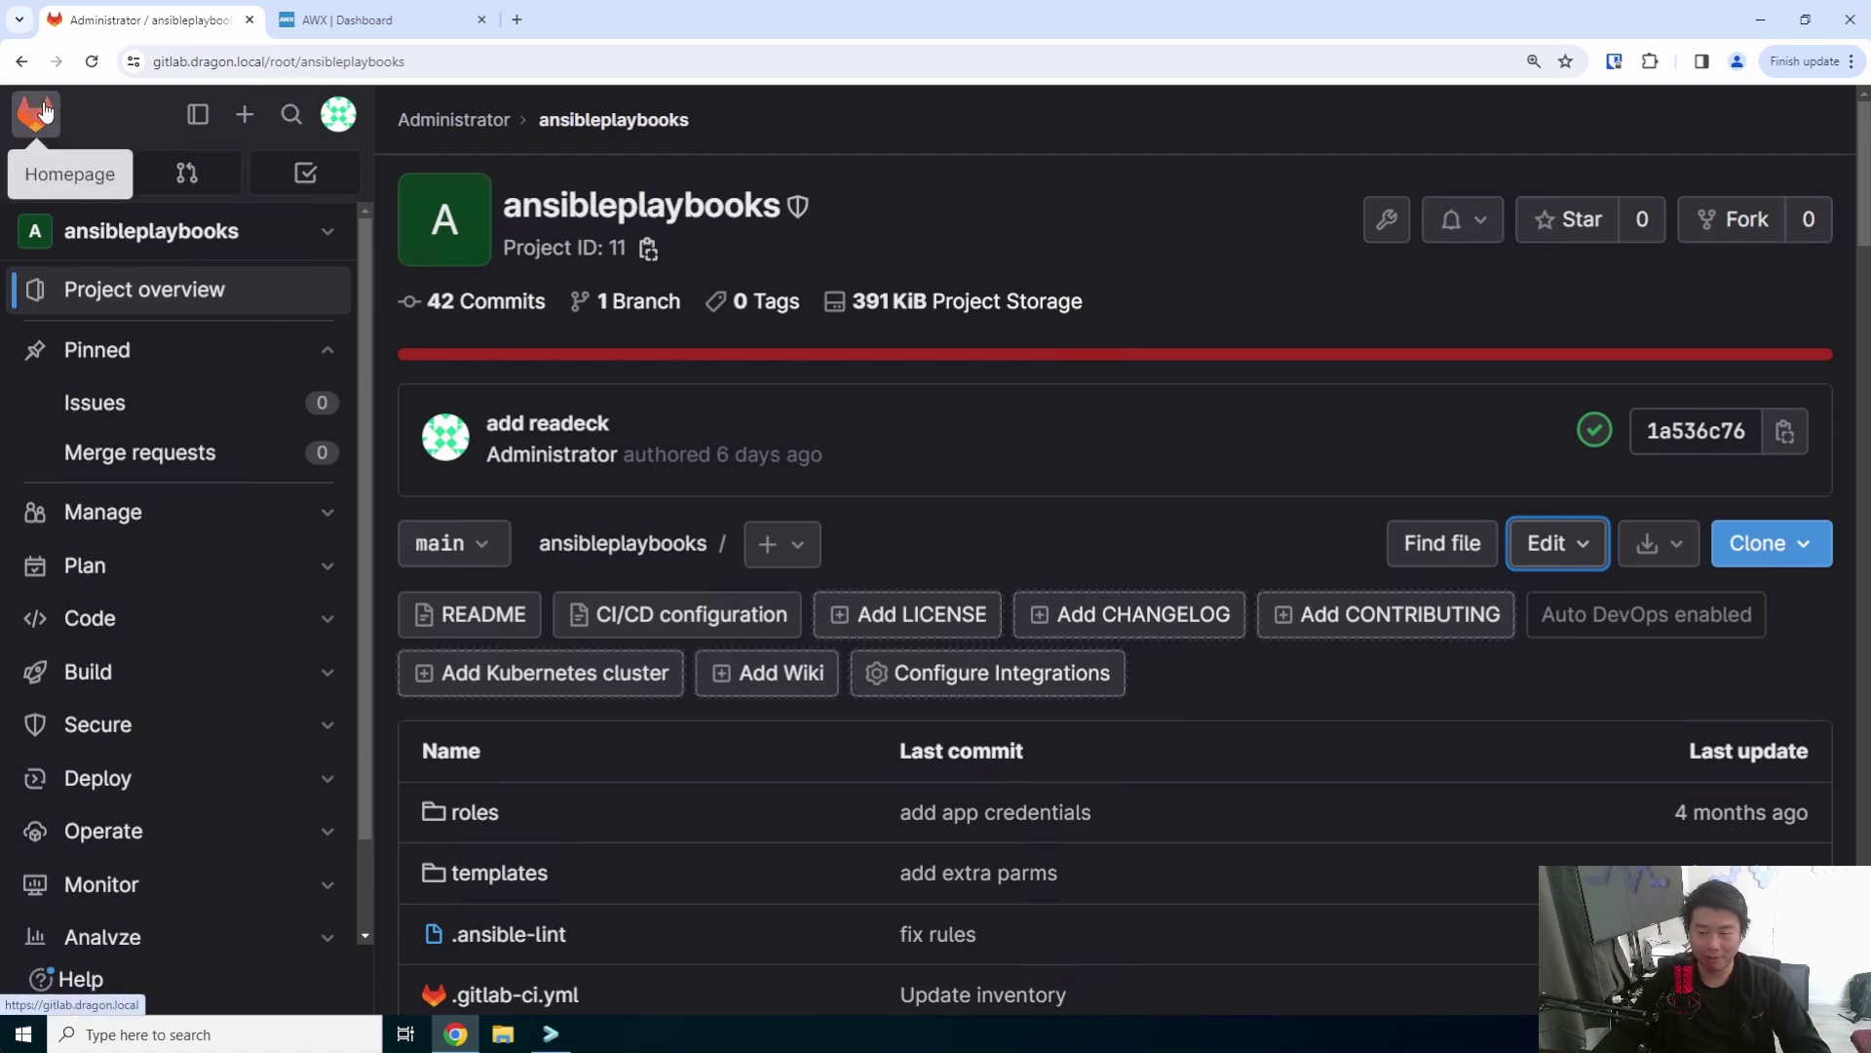
click(39, 113)
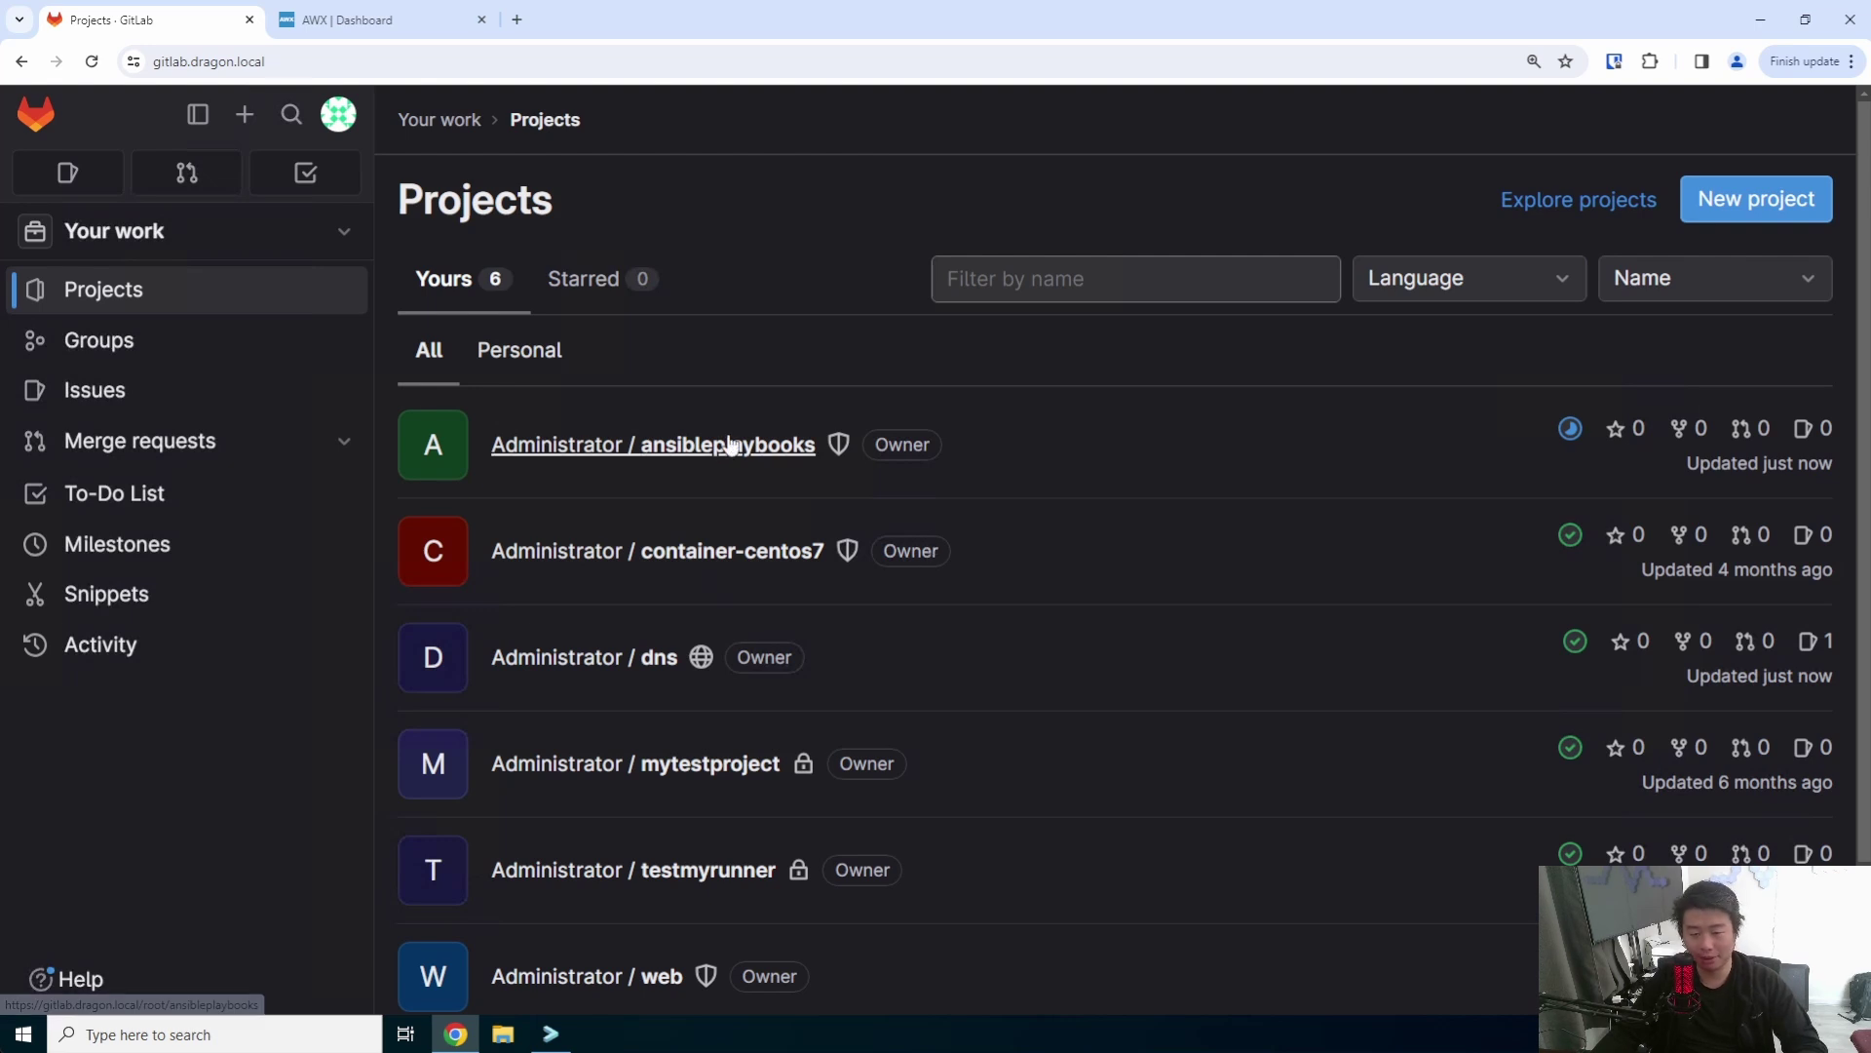
click(393, 25)
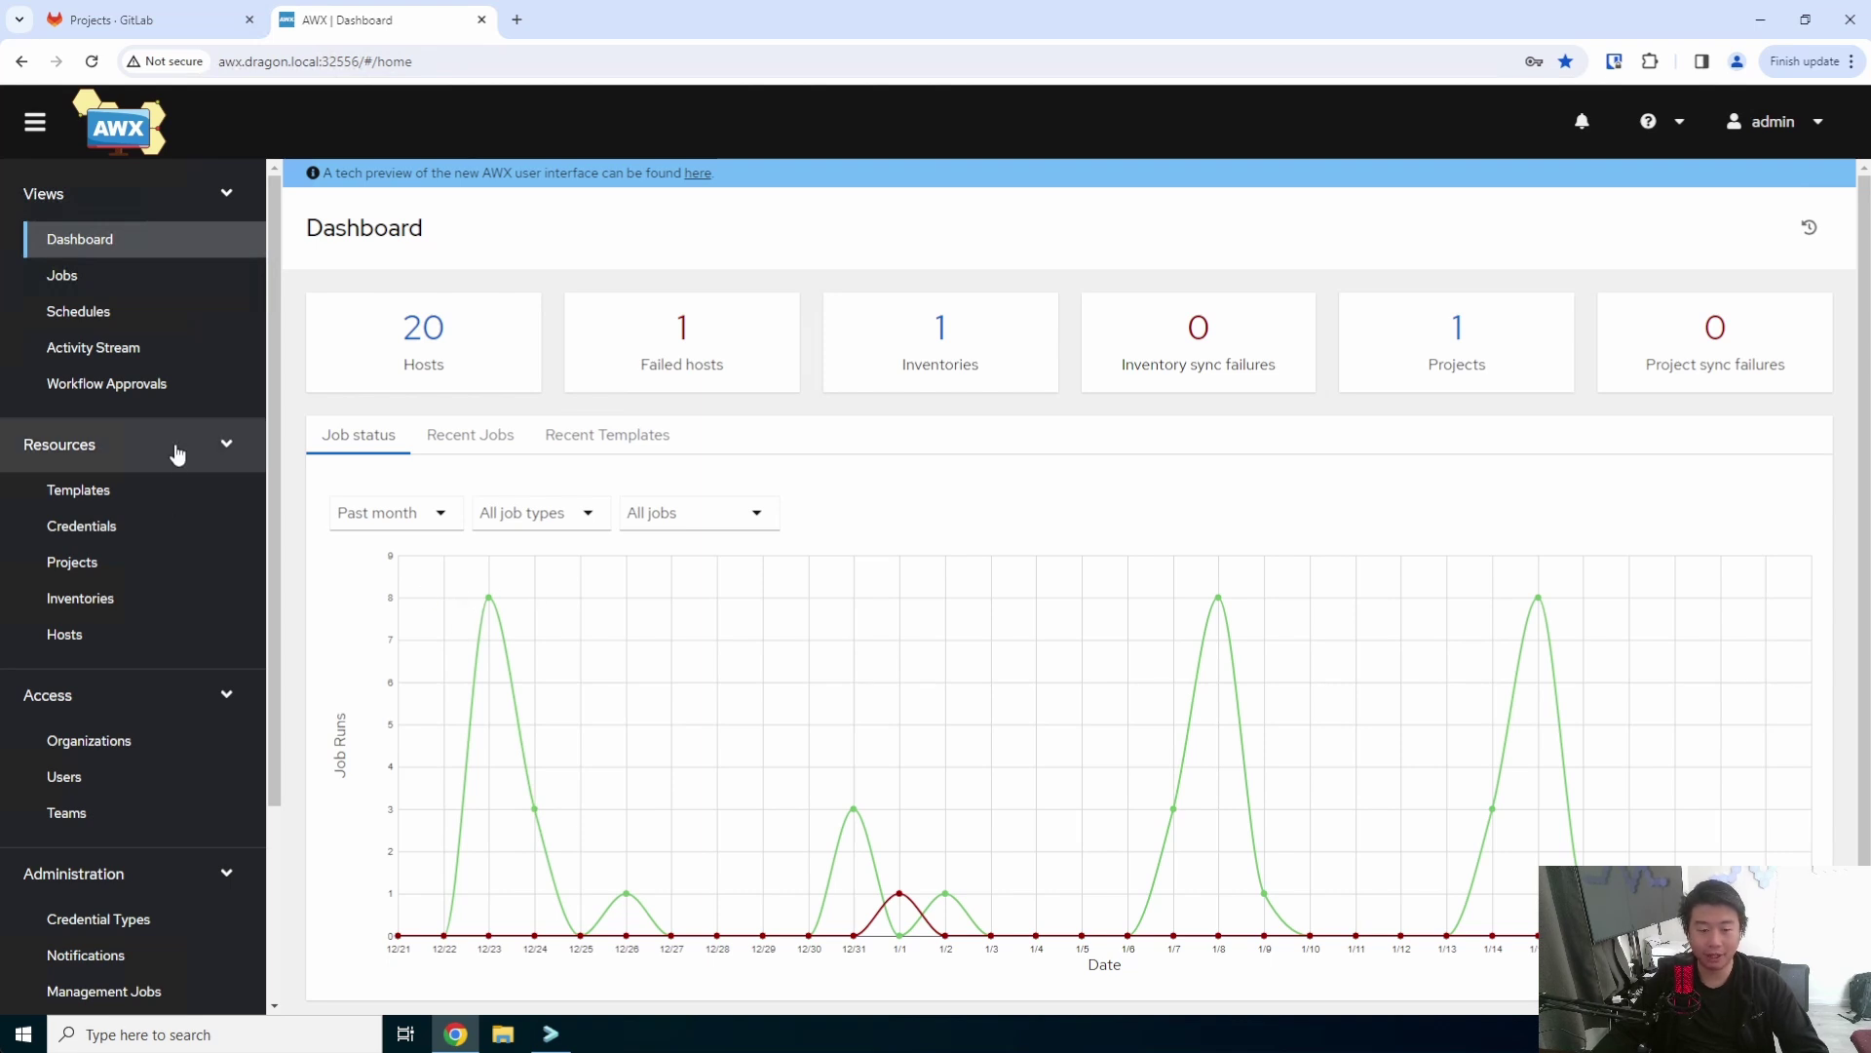
- Show AWX's Templates list with the Create New VM/Patch/Docker/Certs/Nginx workflow
click(199, 492)
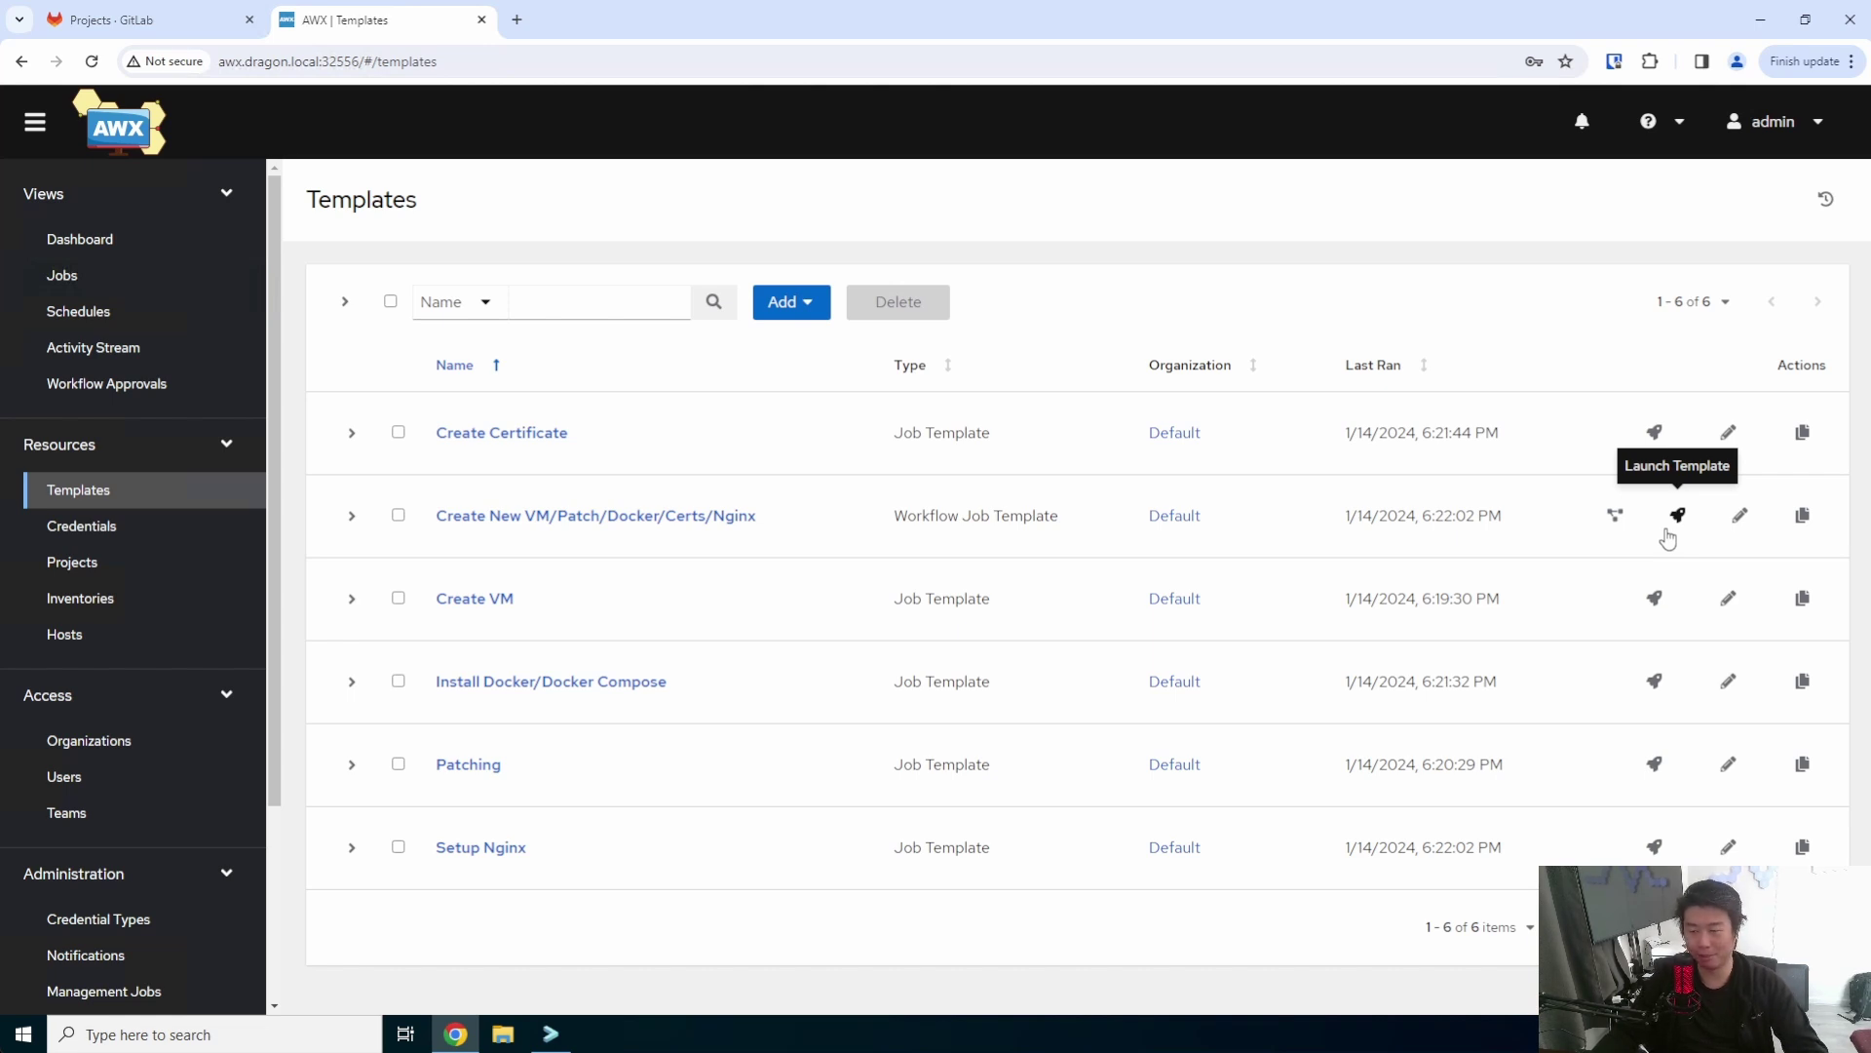
- Launch the Nginx workflow and fill hostname squoosh, new_IP 172.16.1.93, vm_name Dragon squoosh
click(1671, 530)
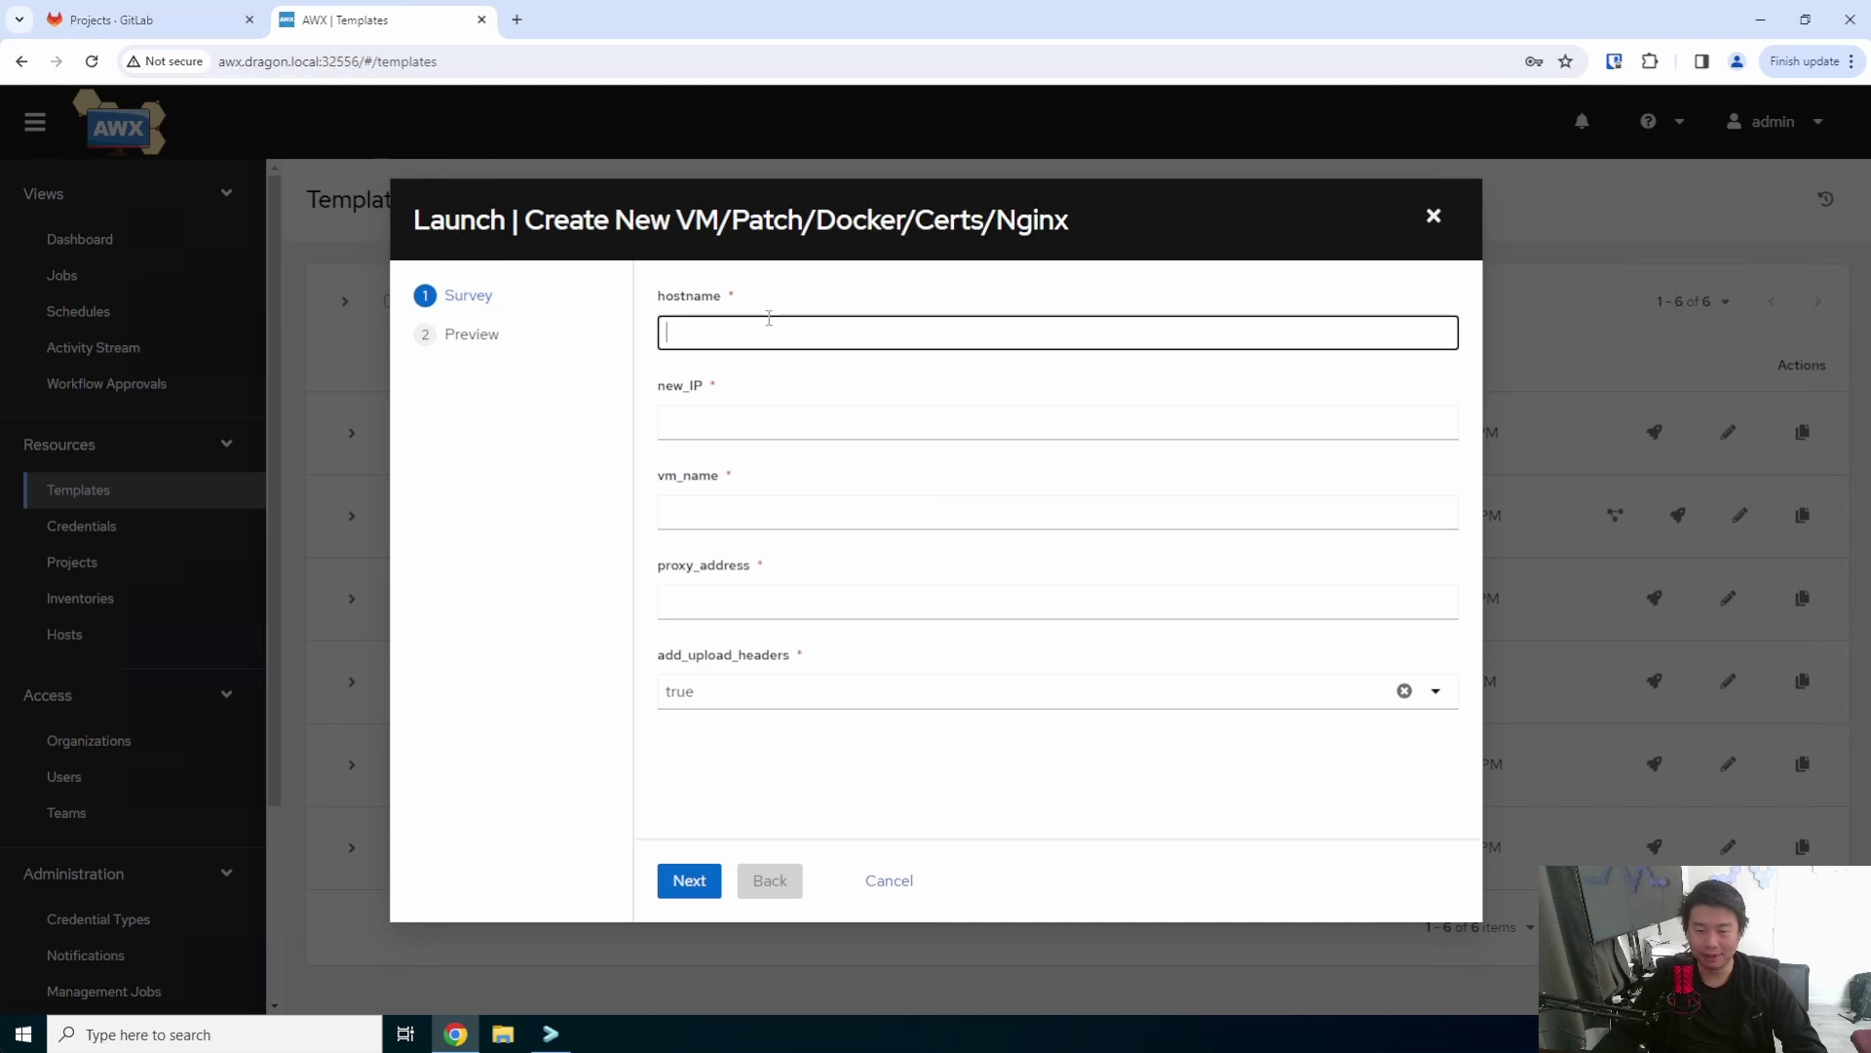
text(squoosh)
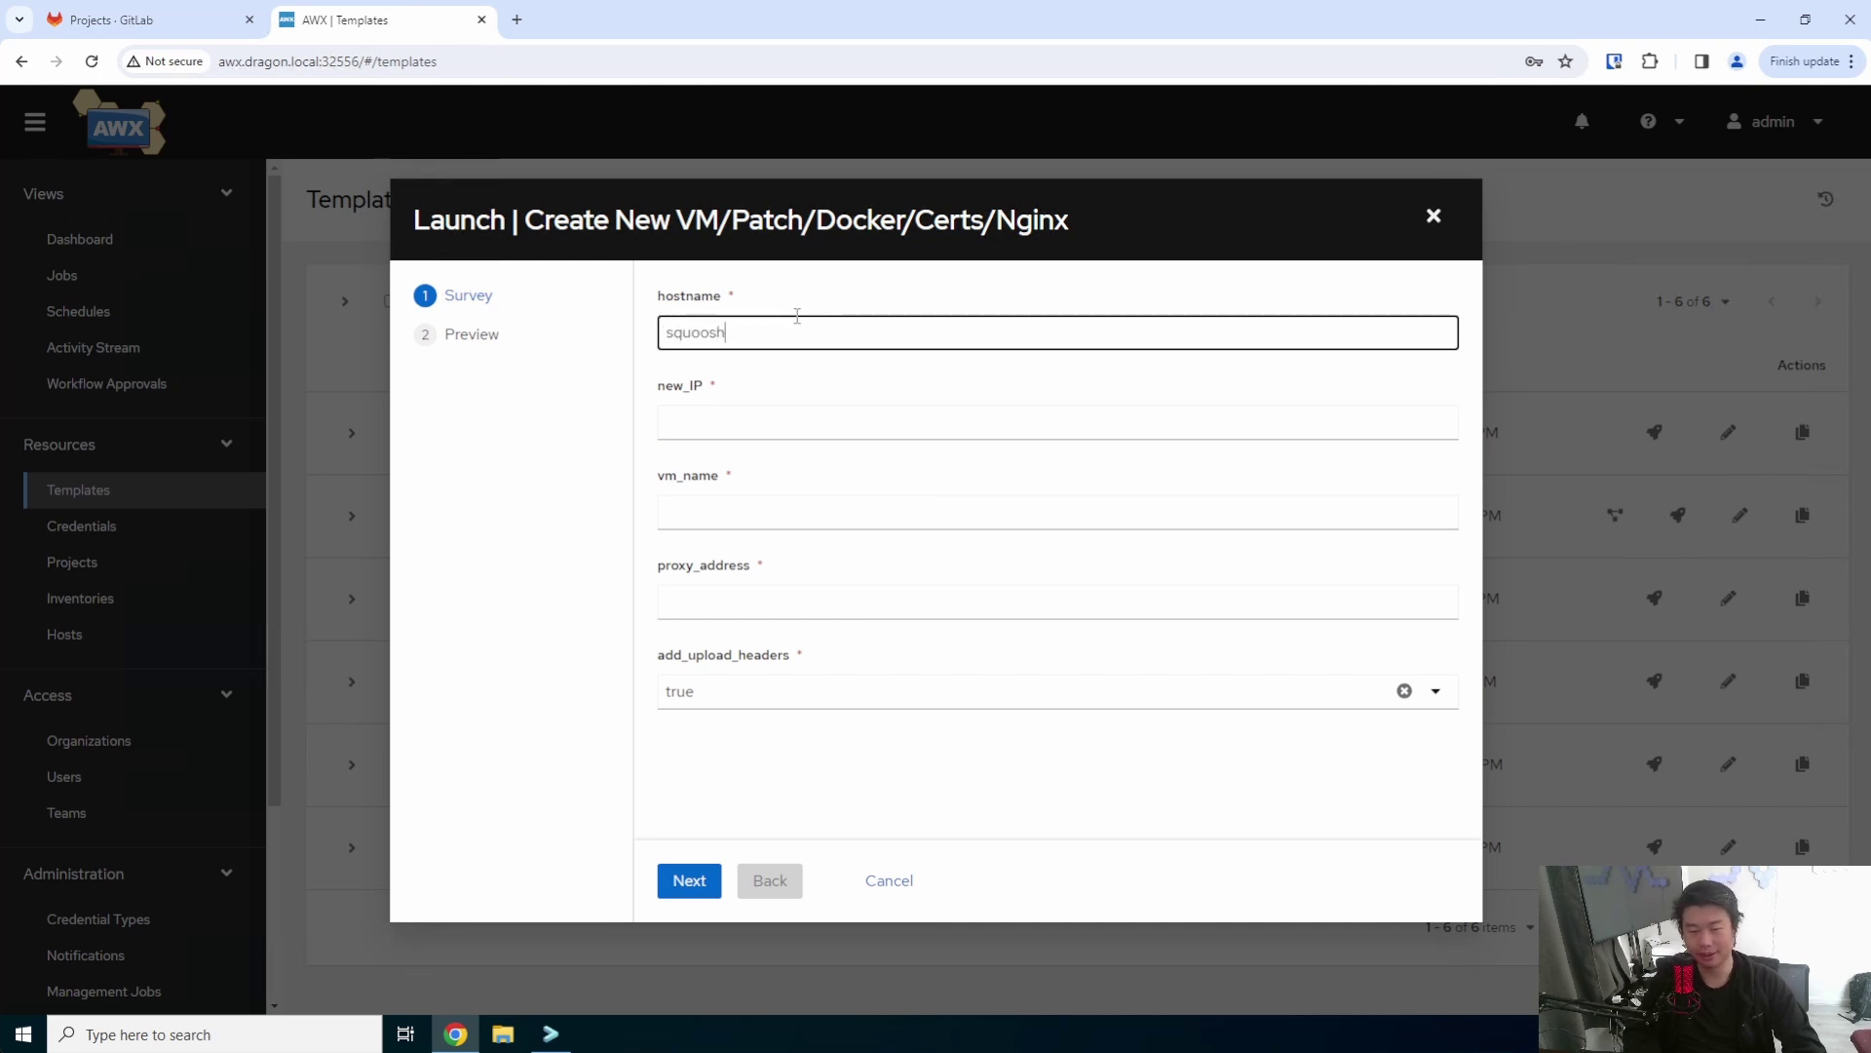
key(Tab)
text(172.16.)
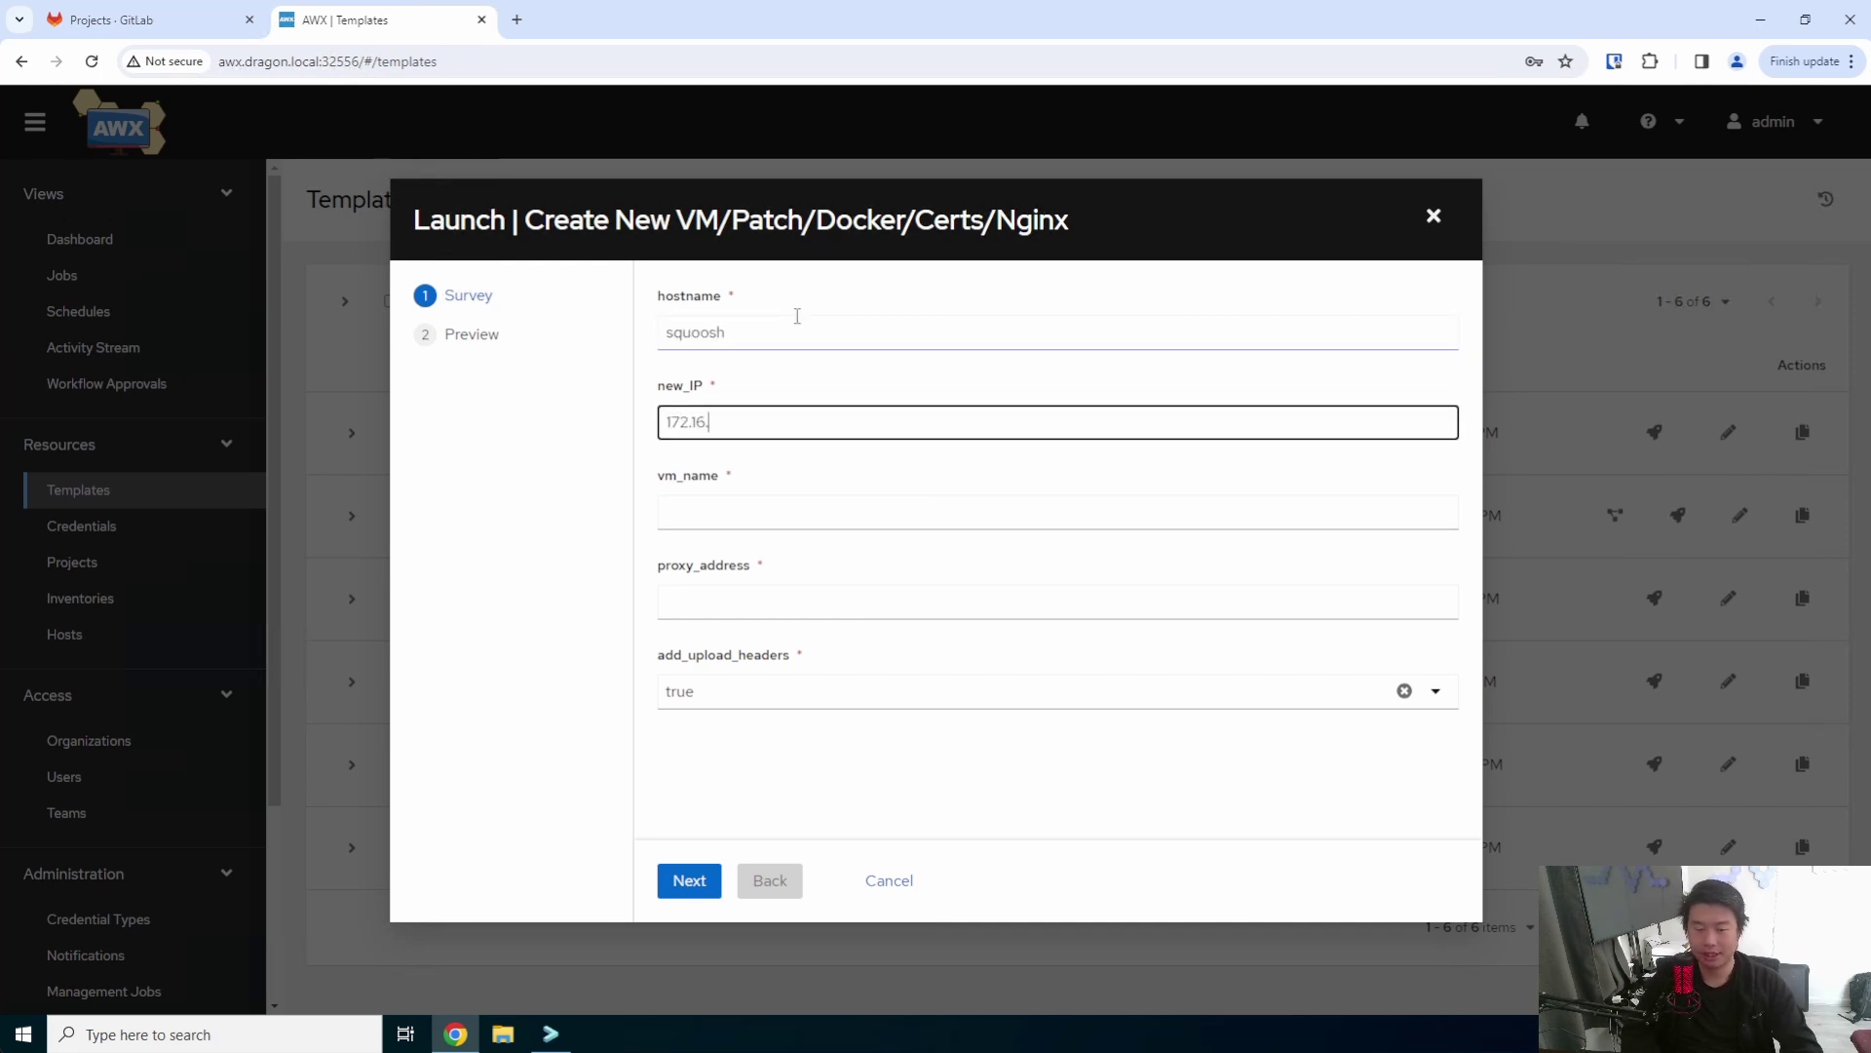
text(1.93)
key(ctrl+a)
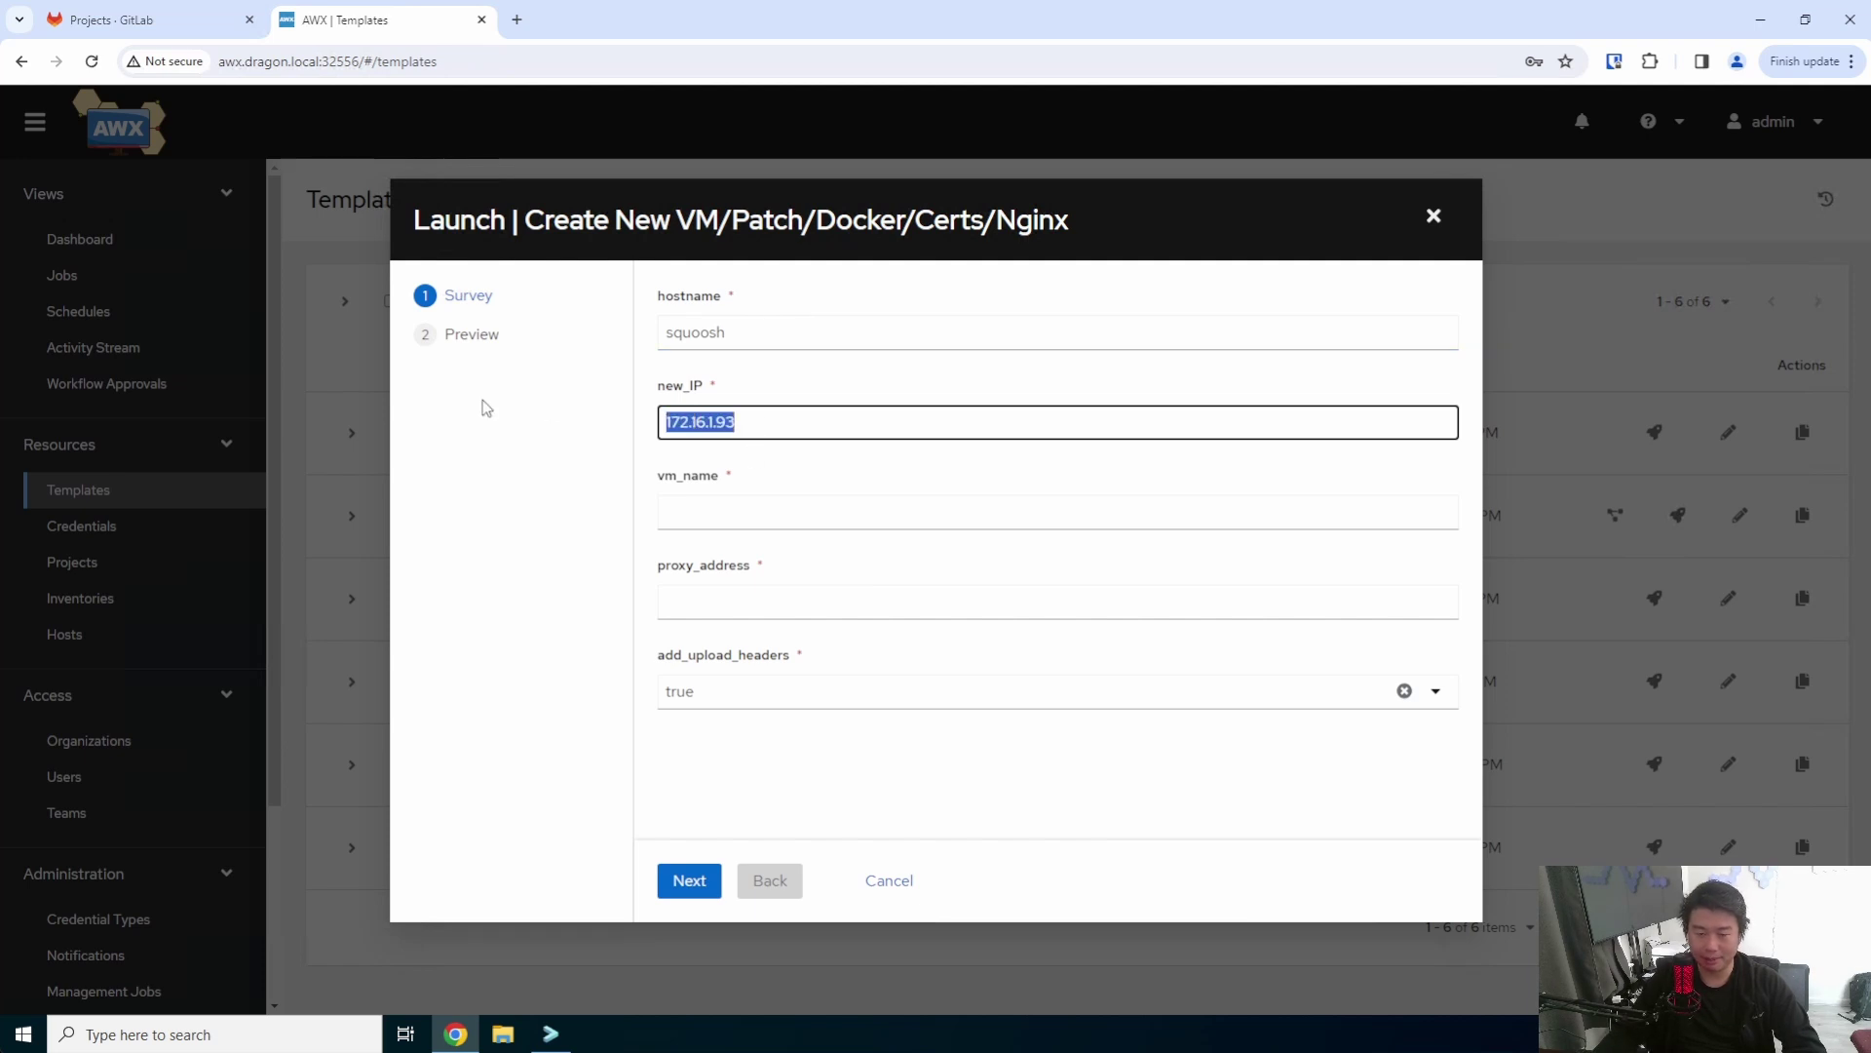
click(769, 499)
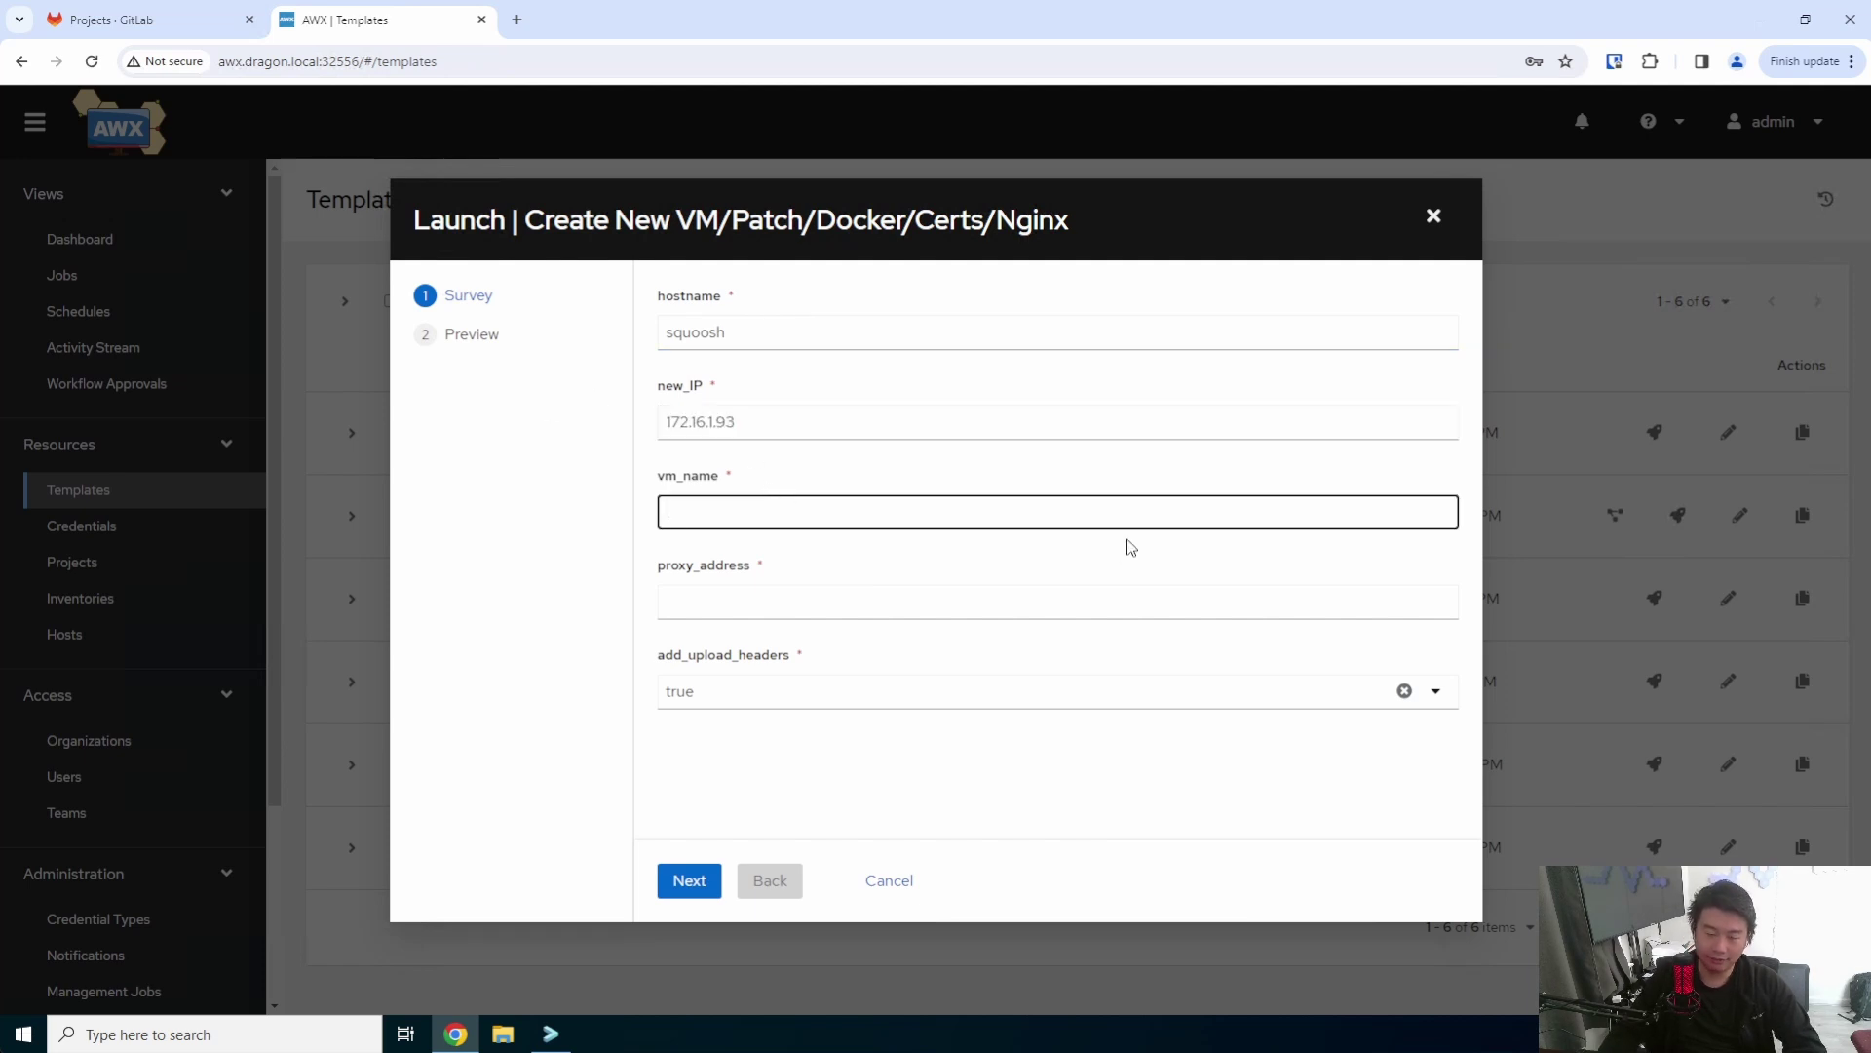
text(Dragon)
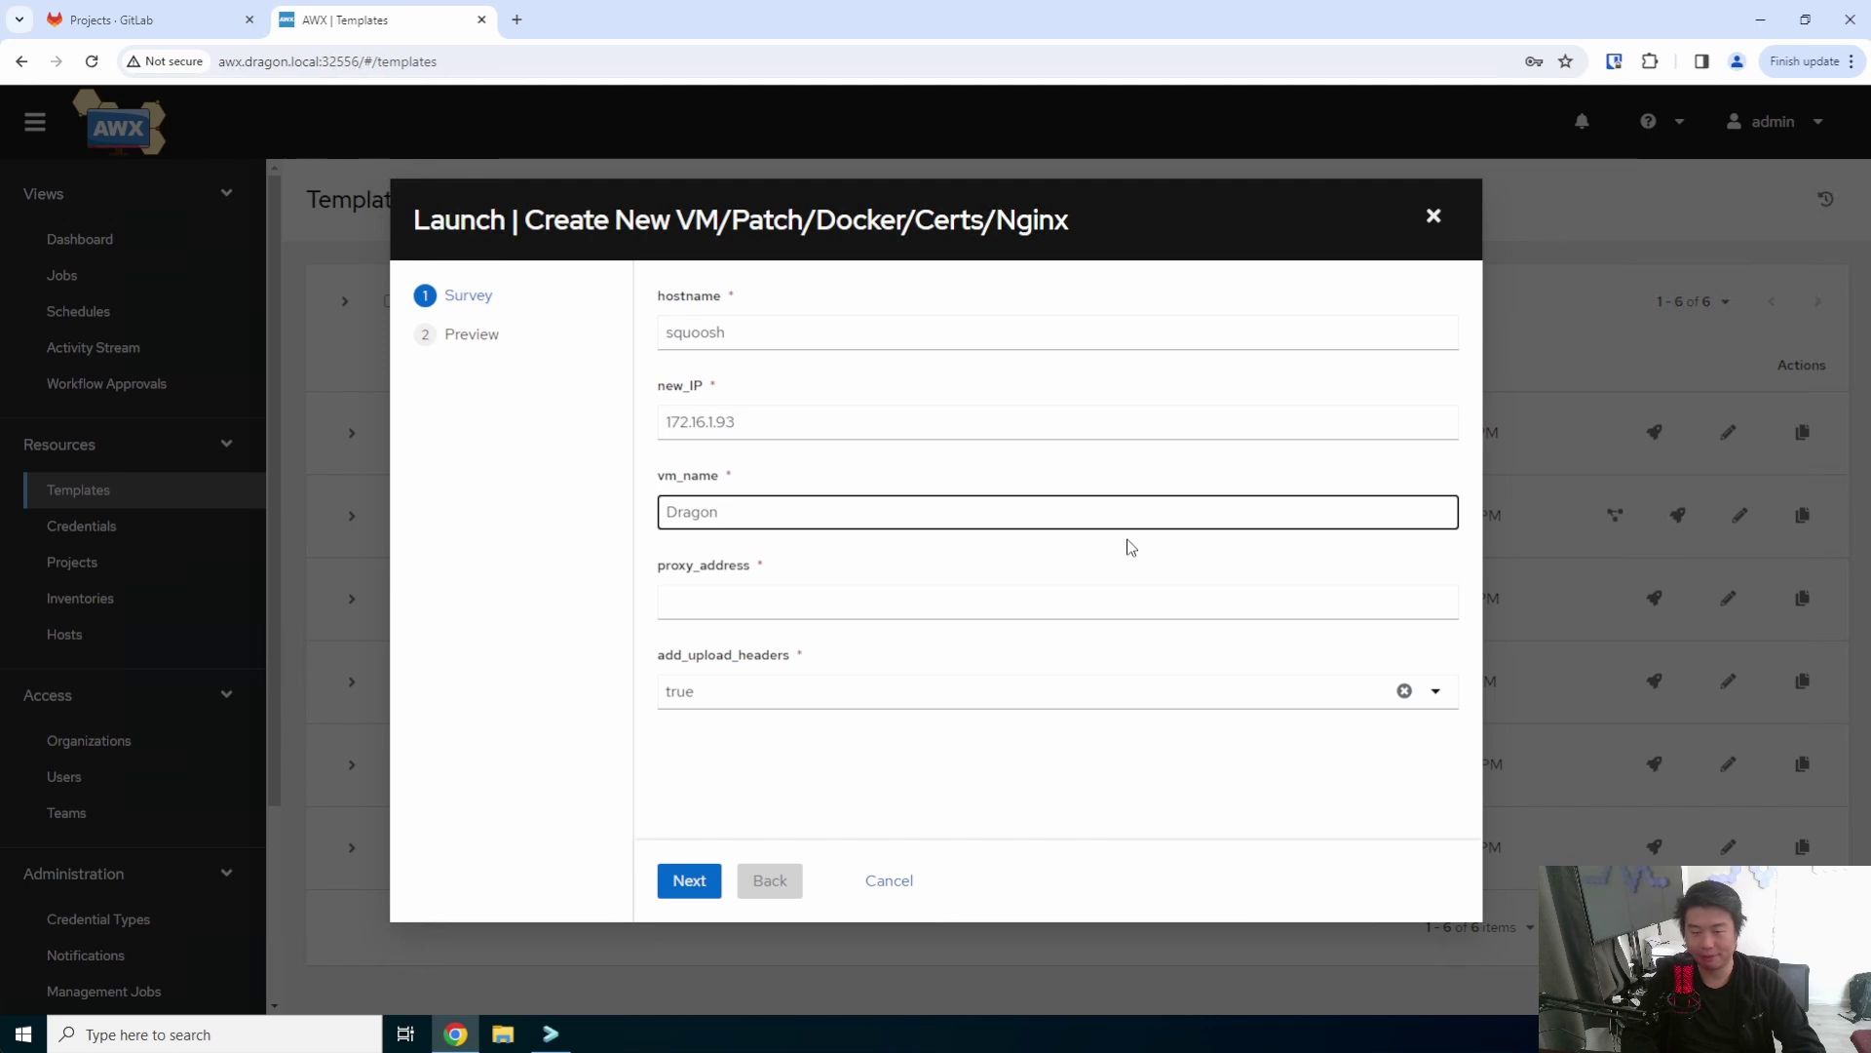
text( squoosh)
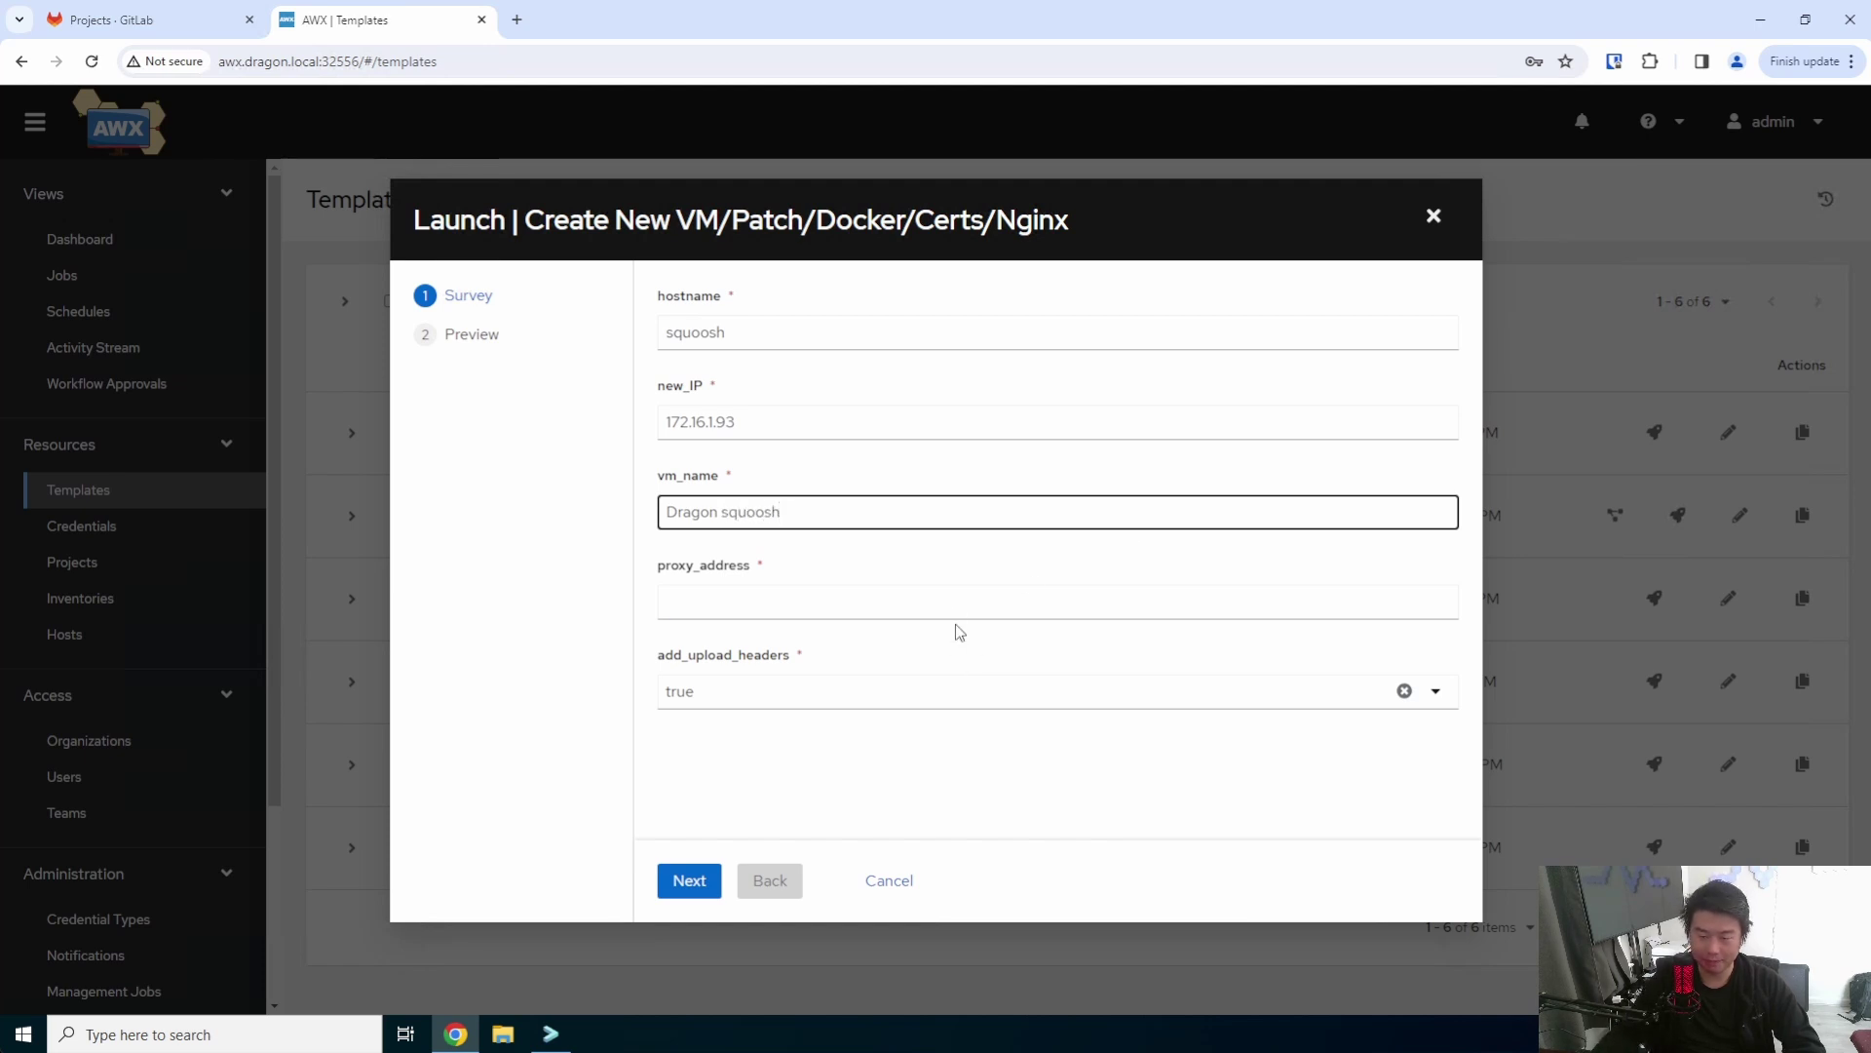
click(958, 605)
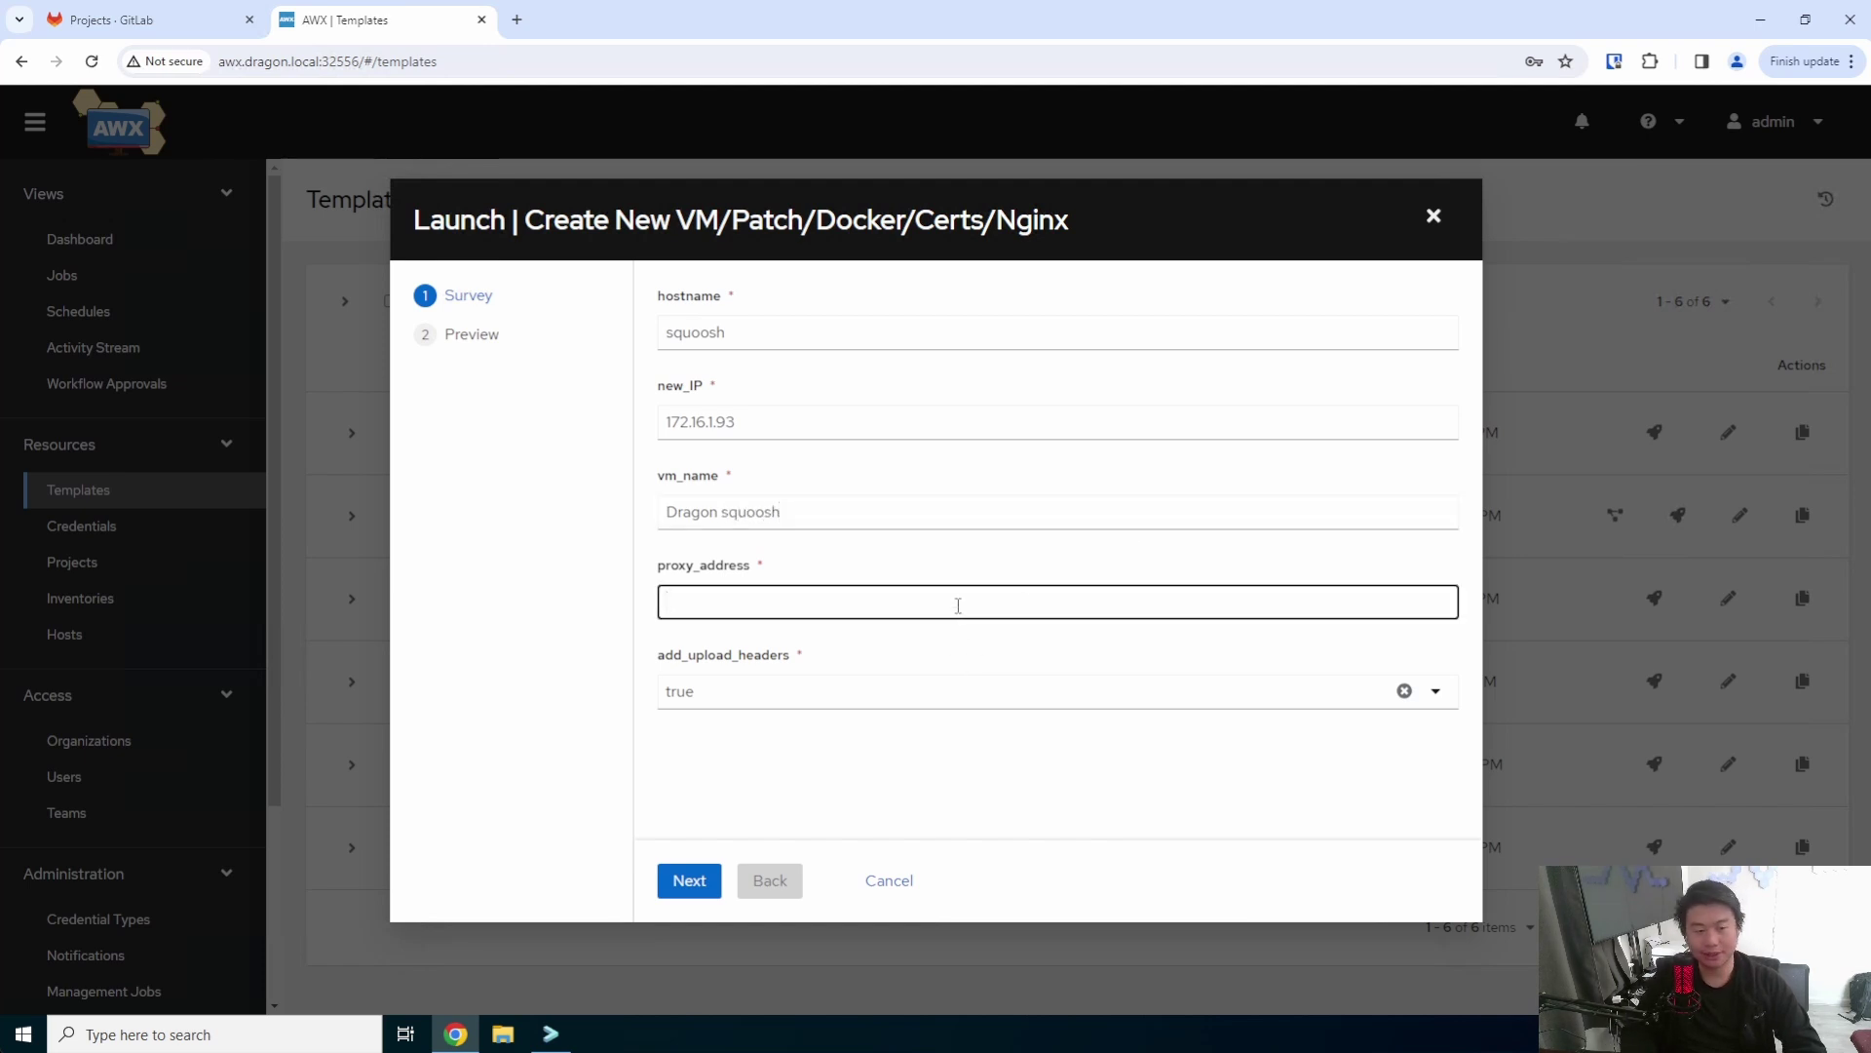
- Search Google for 'squoosh docker' and open the hellodk34/squoosh GitHub repository
click(516, 20)
text(squoo)
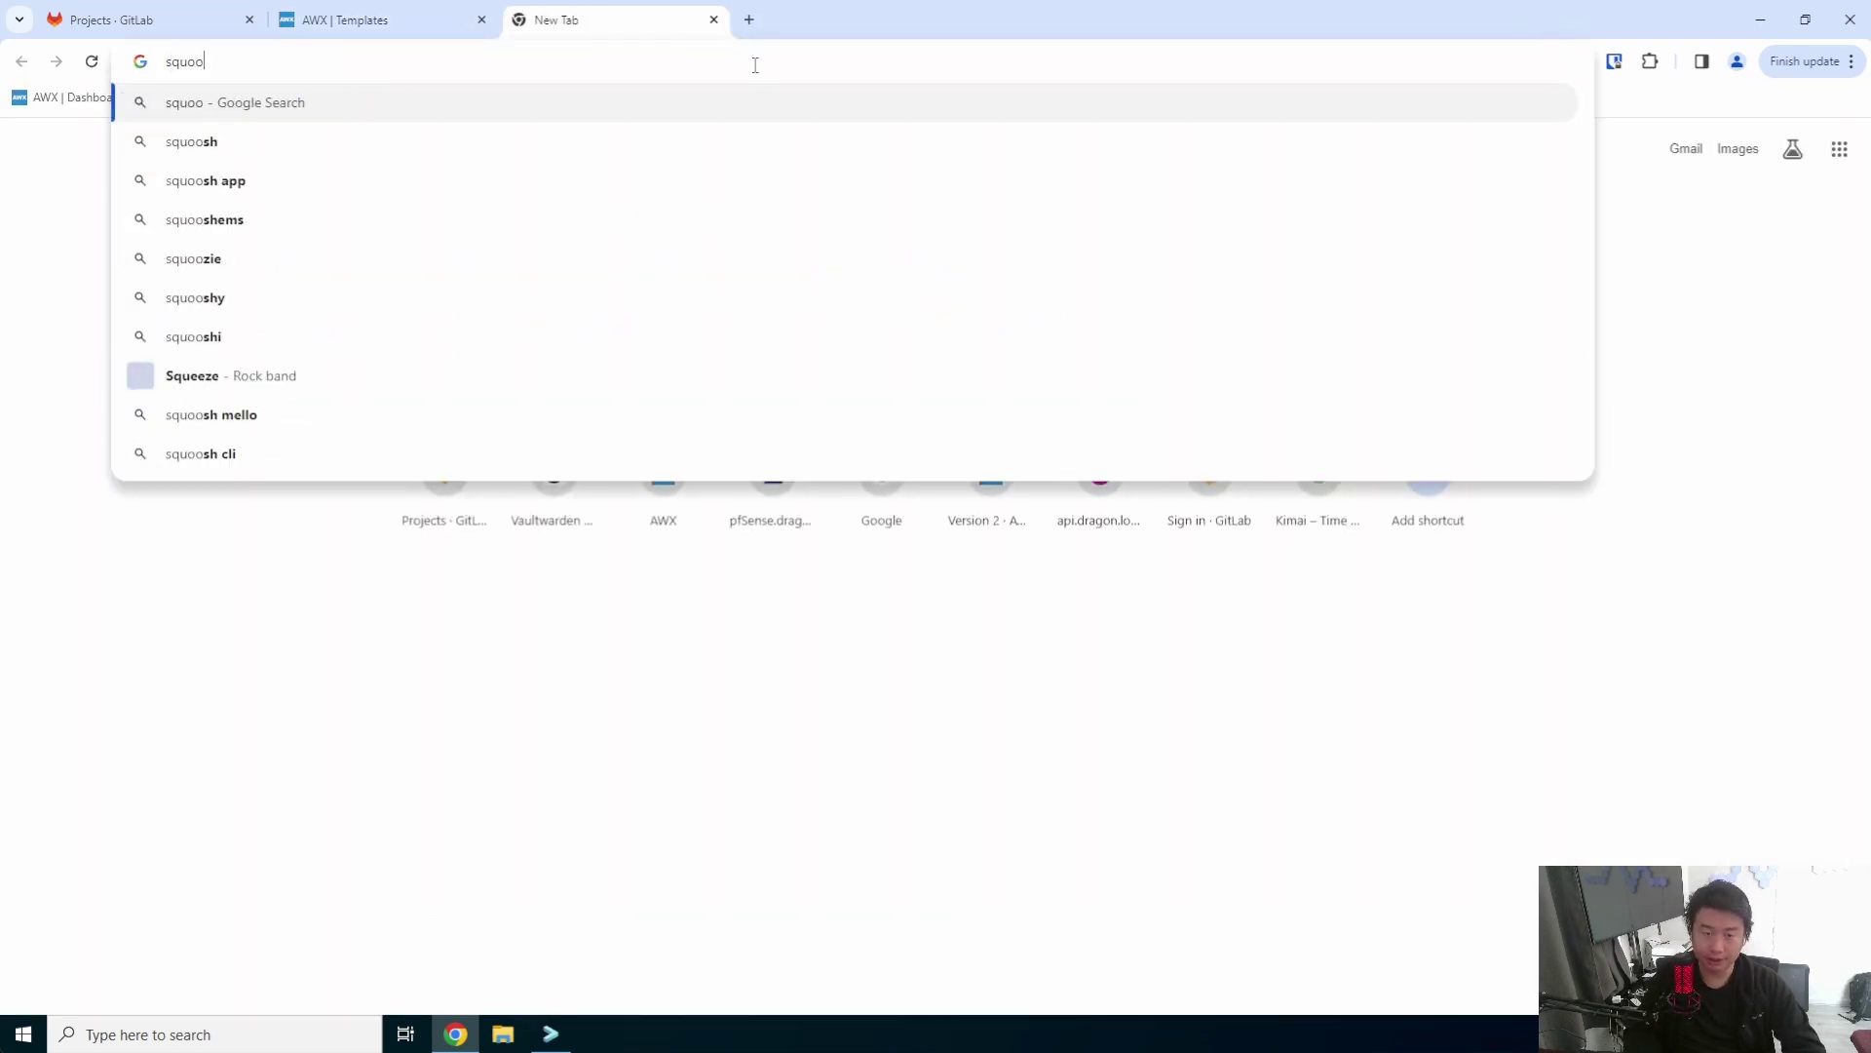
text(sh docker)
key(Return)
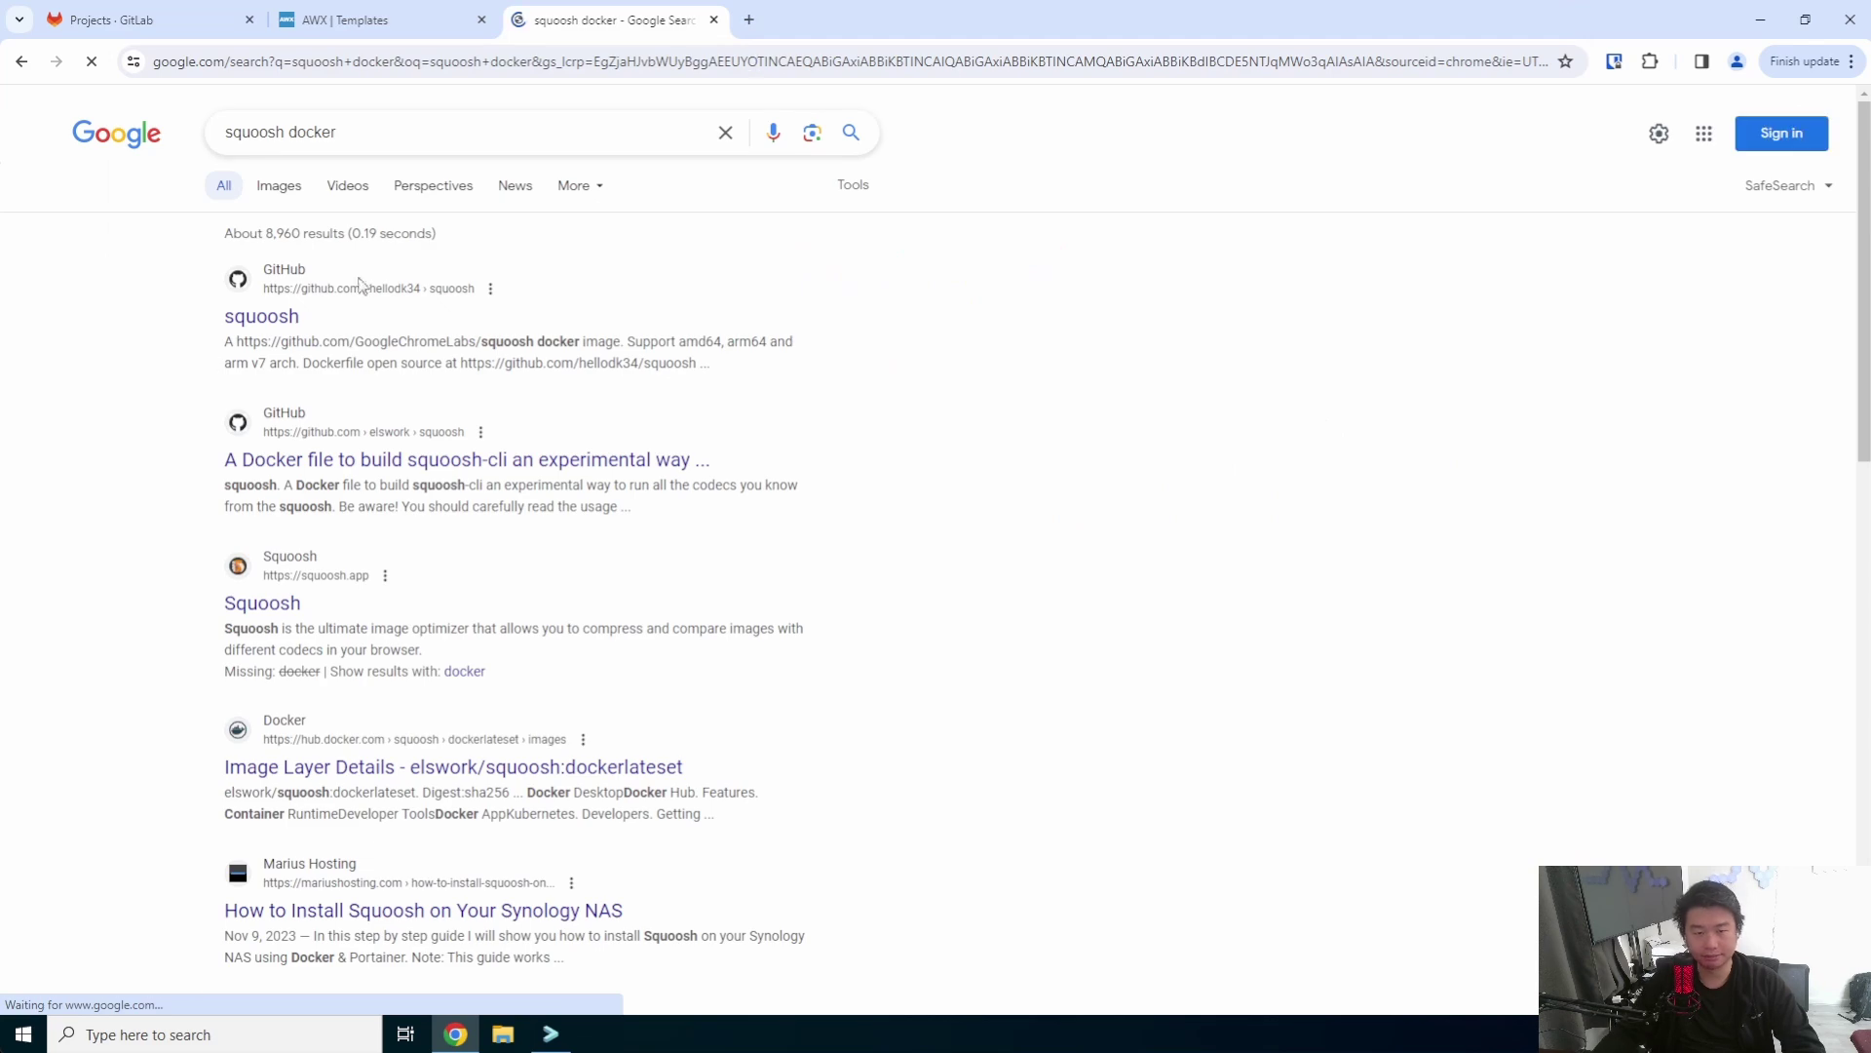
click(261, 316)
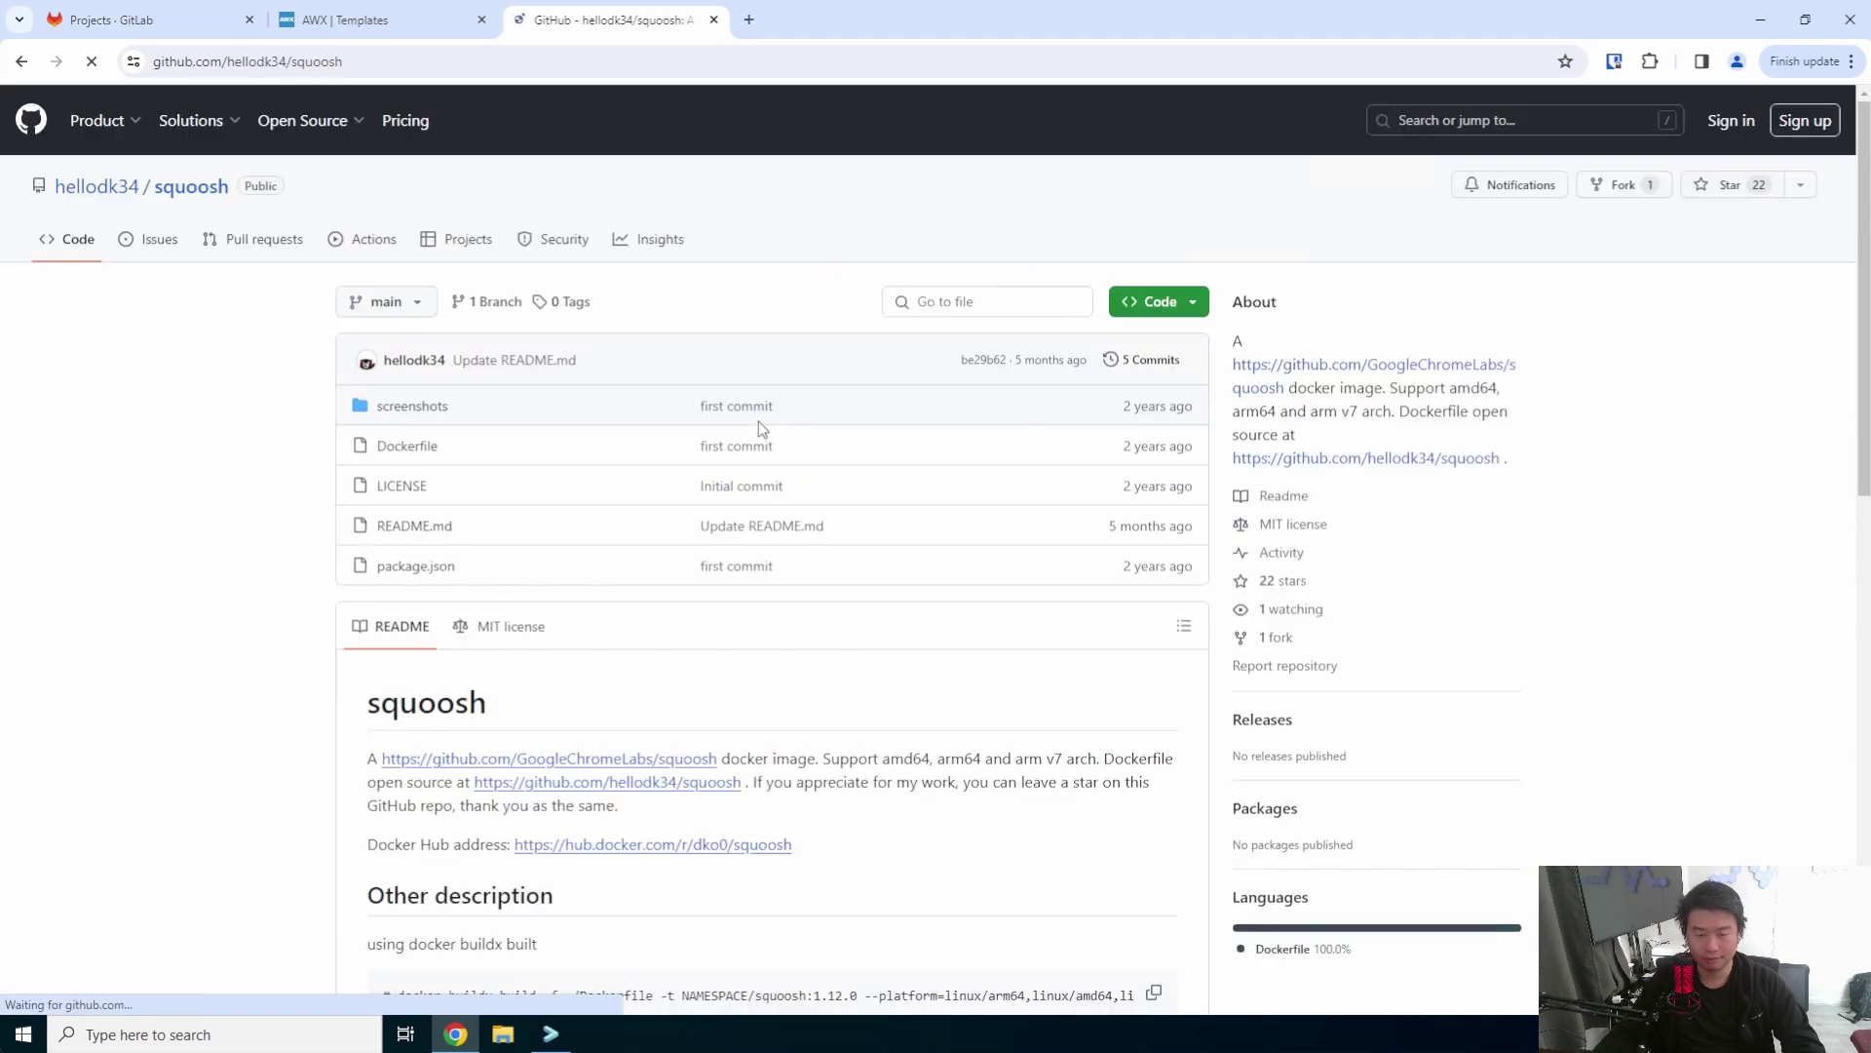
- Find the 7701 host port in the README's docker-compose example
scroll(758, 421, down, 6)
scroll(760, 427, down, 6)
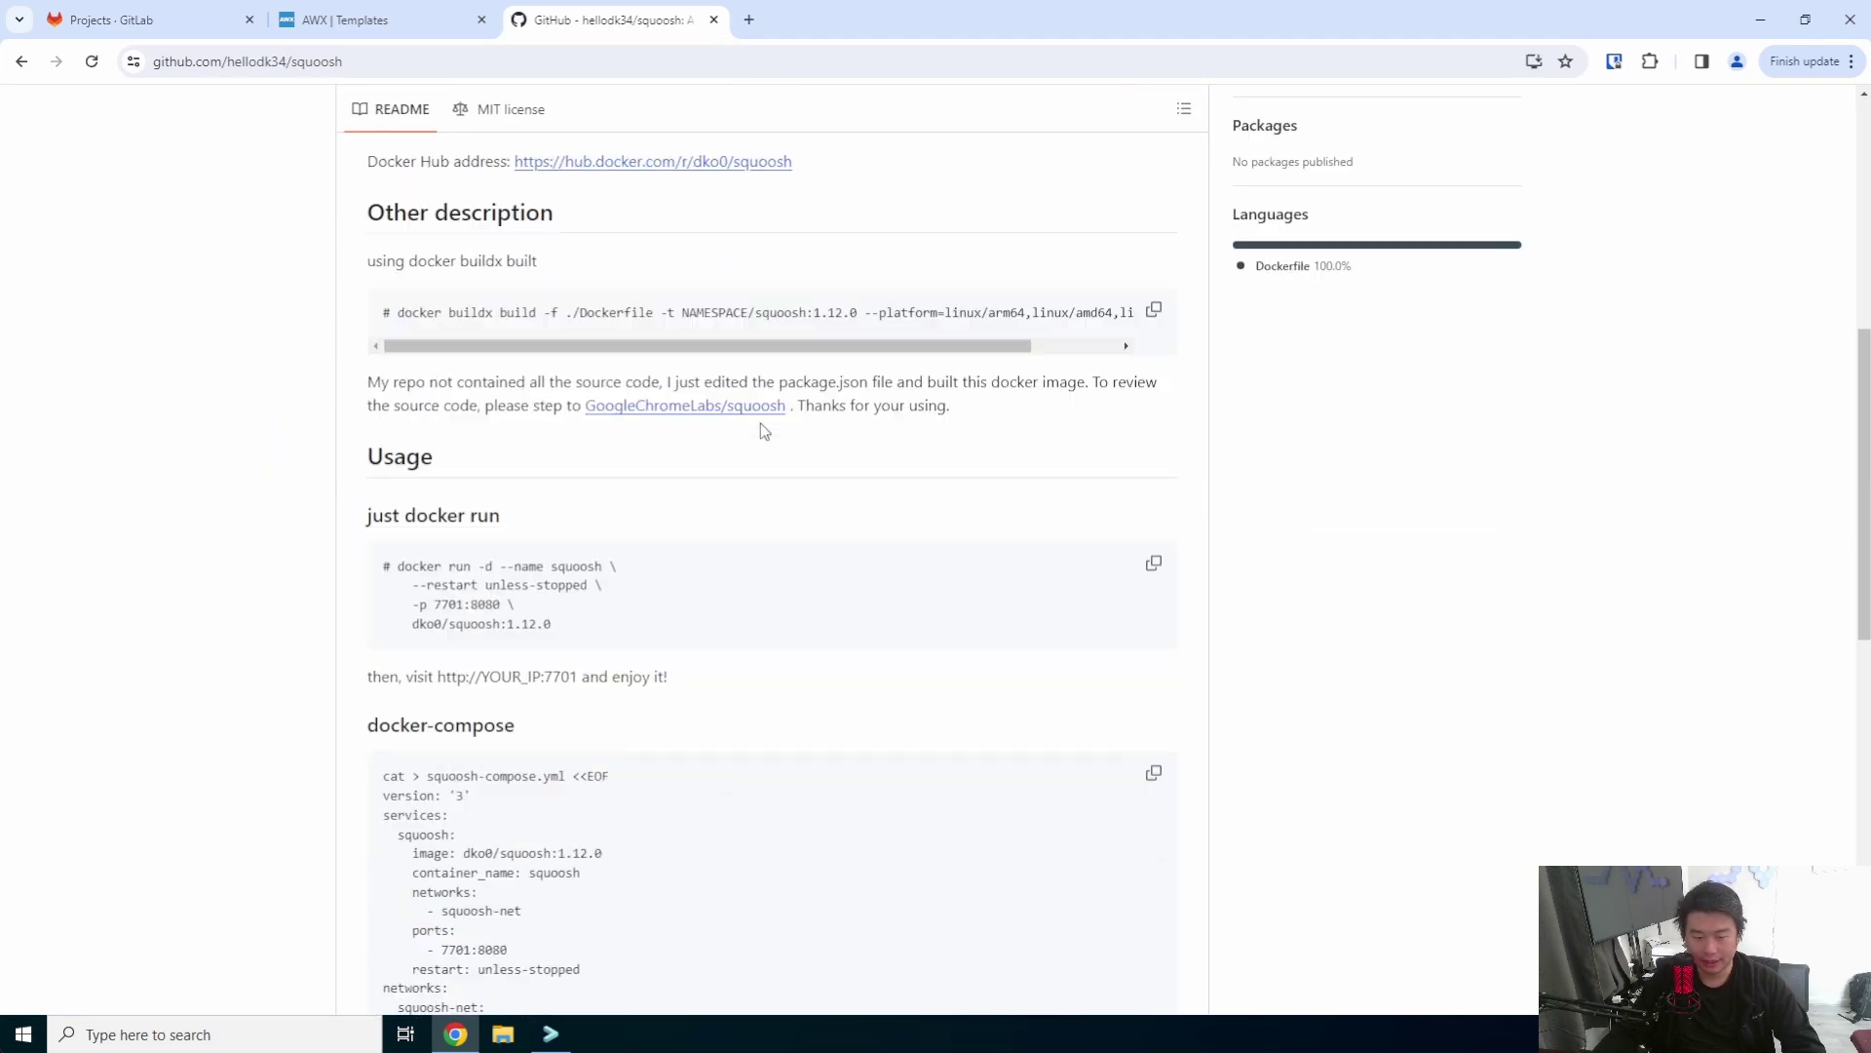
drag(485, 520, 373, 318)
click(496, 478)
double_click(429, 442)
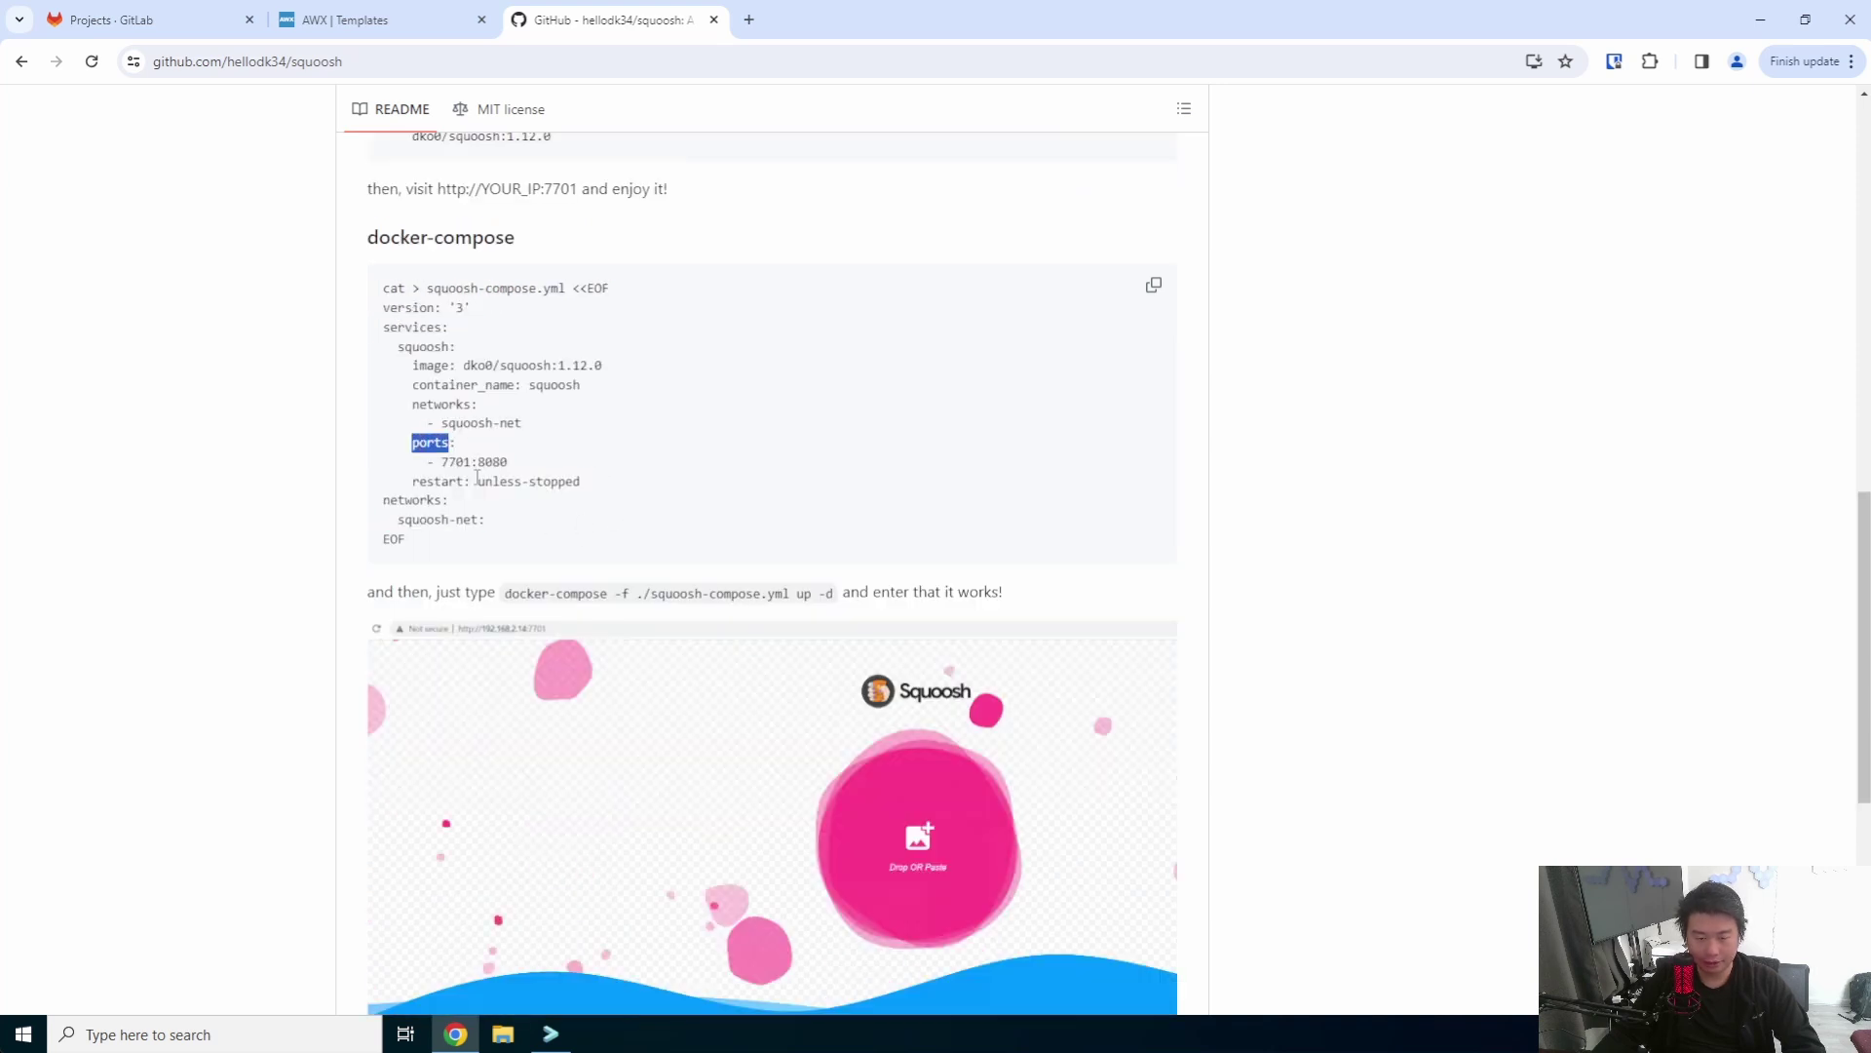
double_click(455, 463)
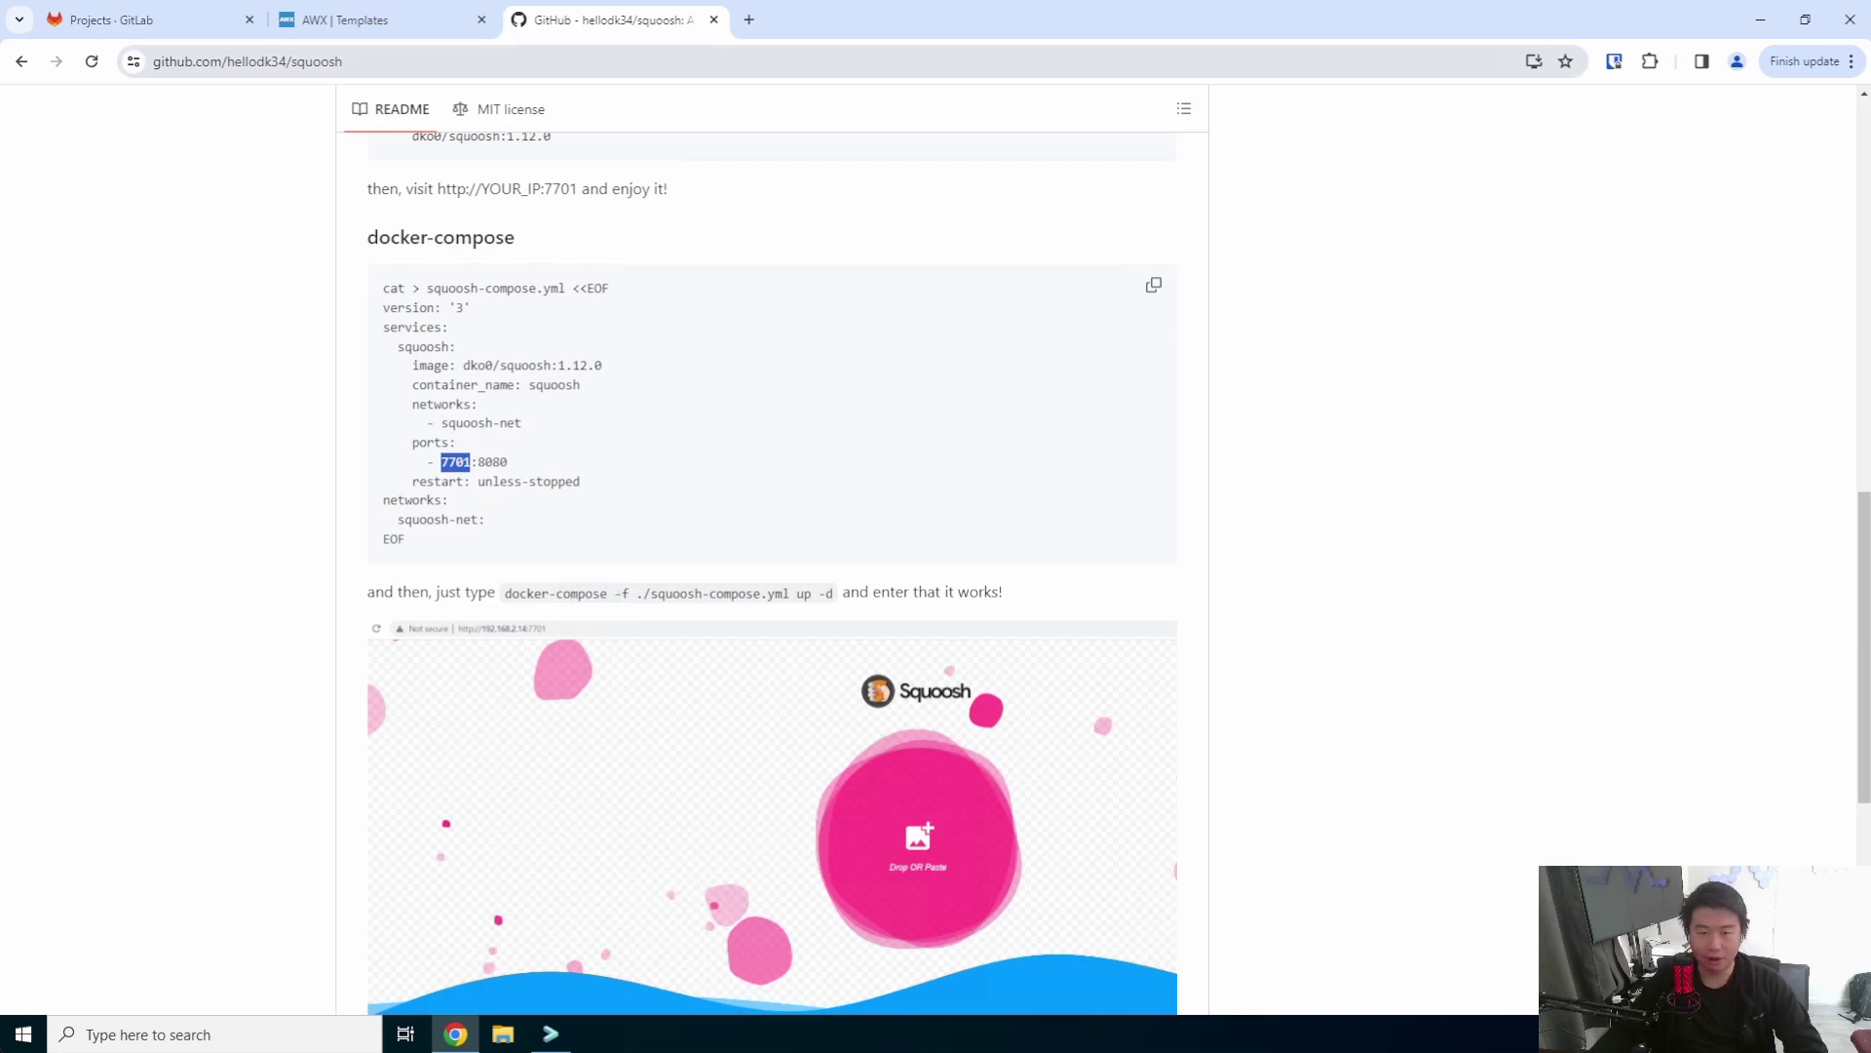
click(429, 21)
text(htt)
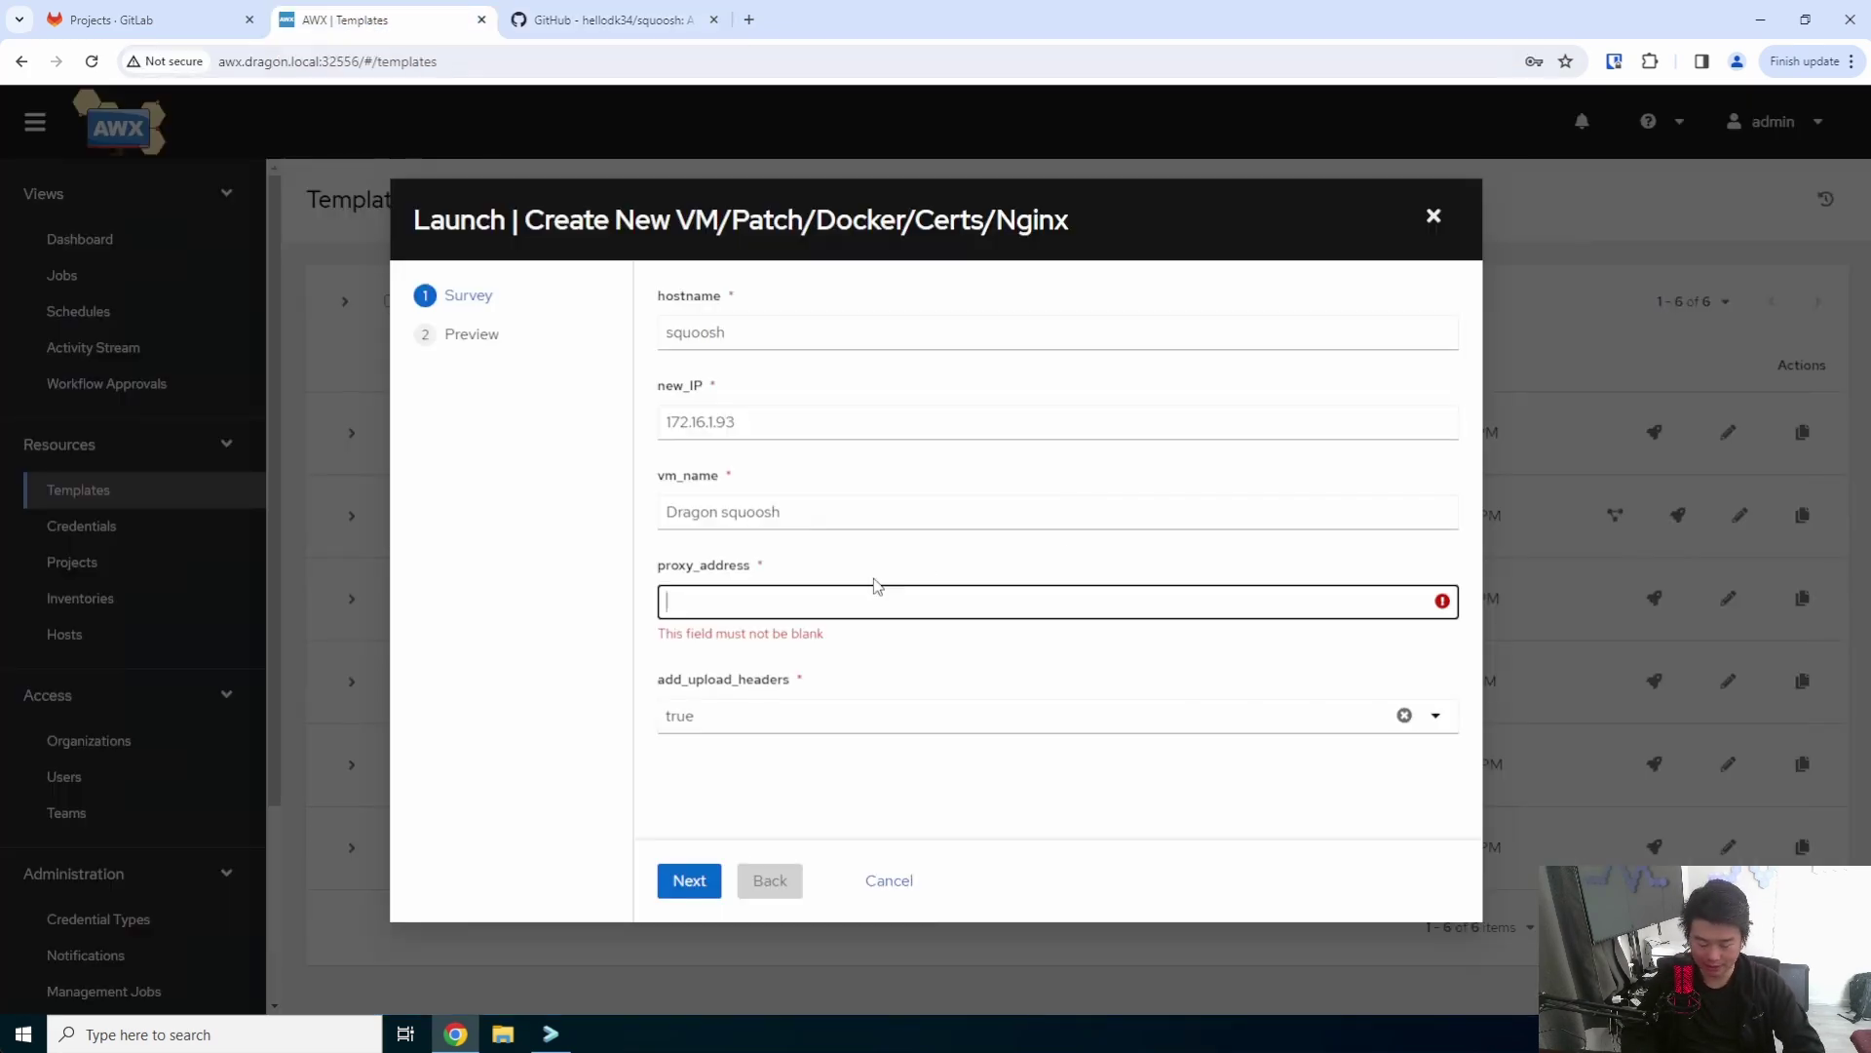
text(p://lo)
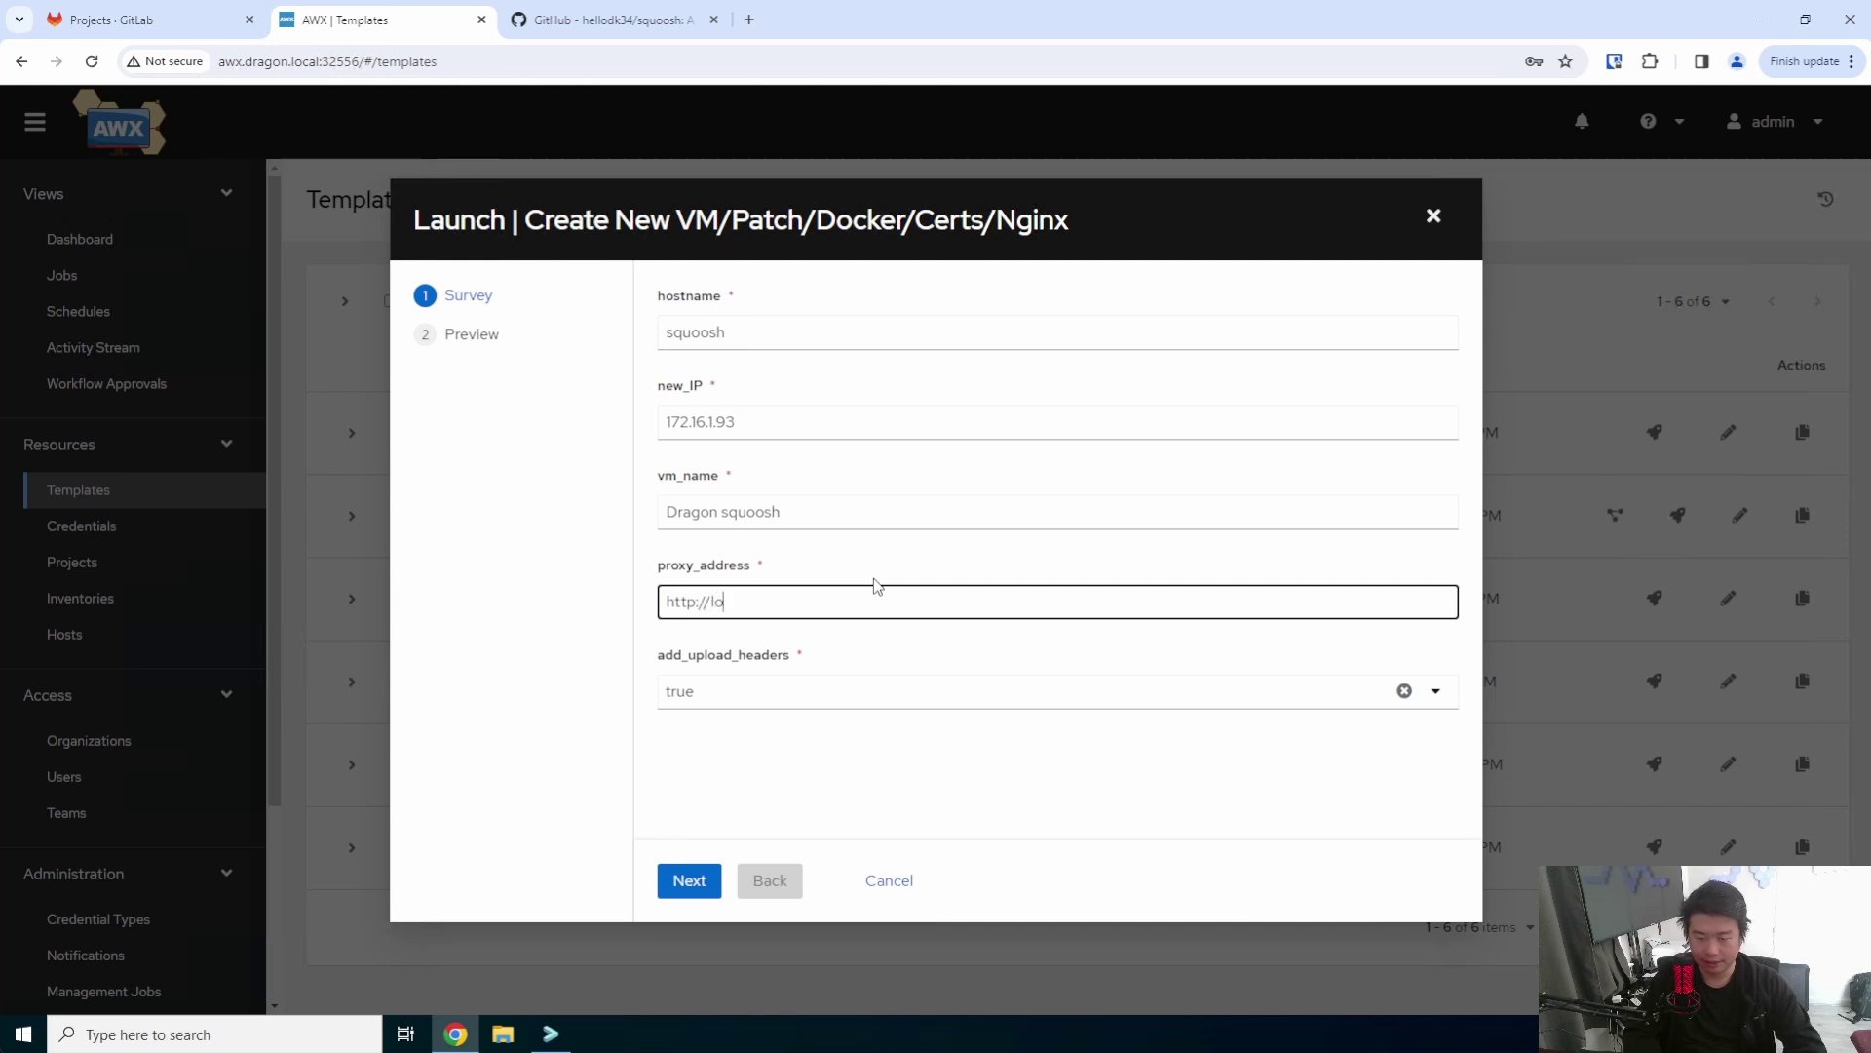
text(calhost:7701)
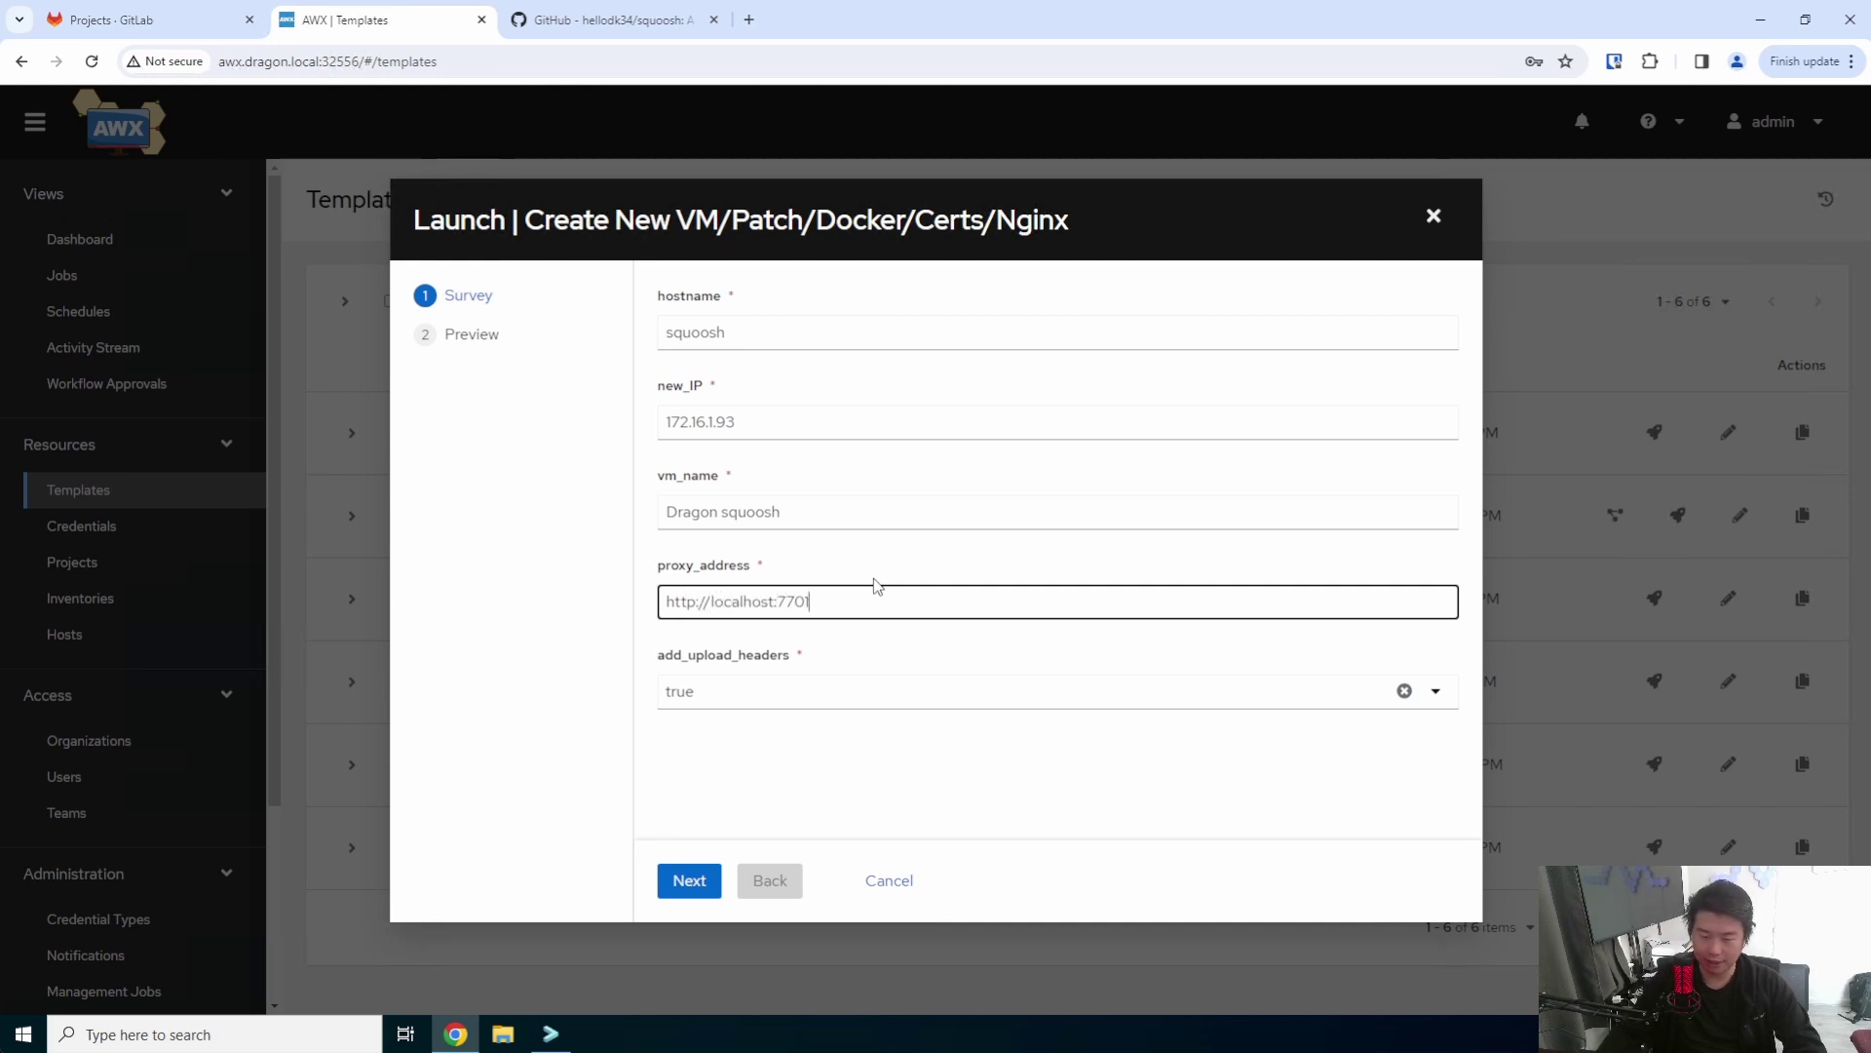
click(689, 880)
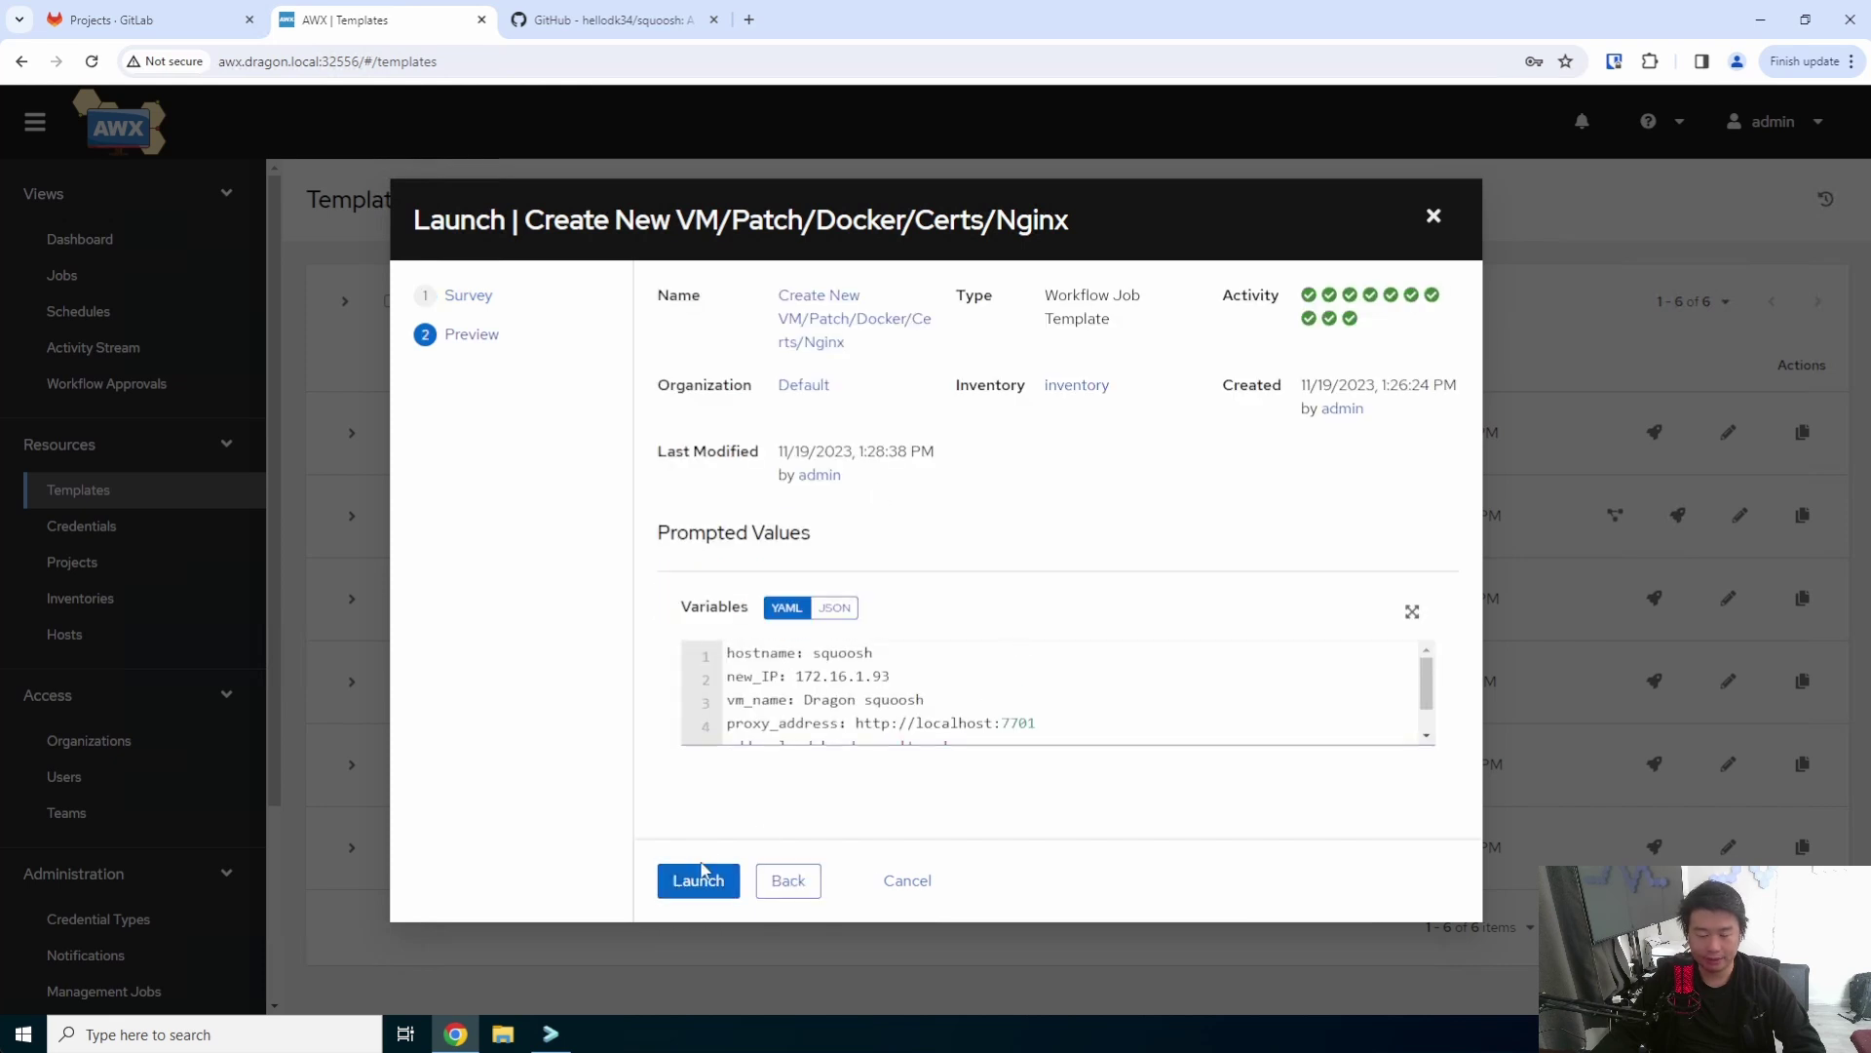
click(702, 877)
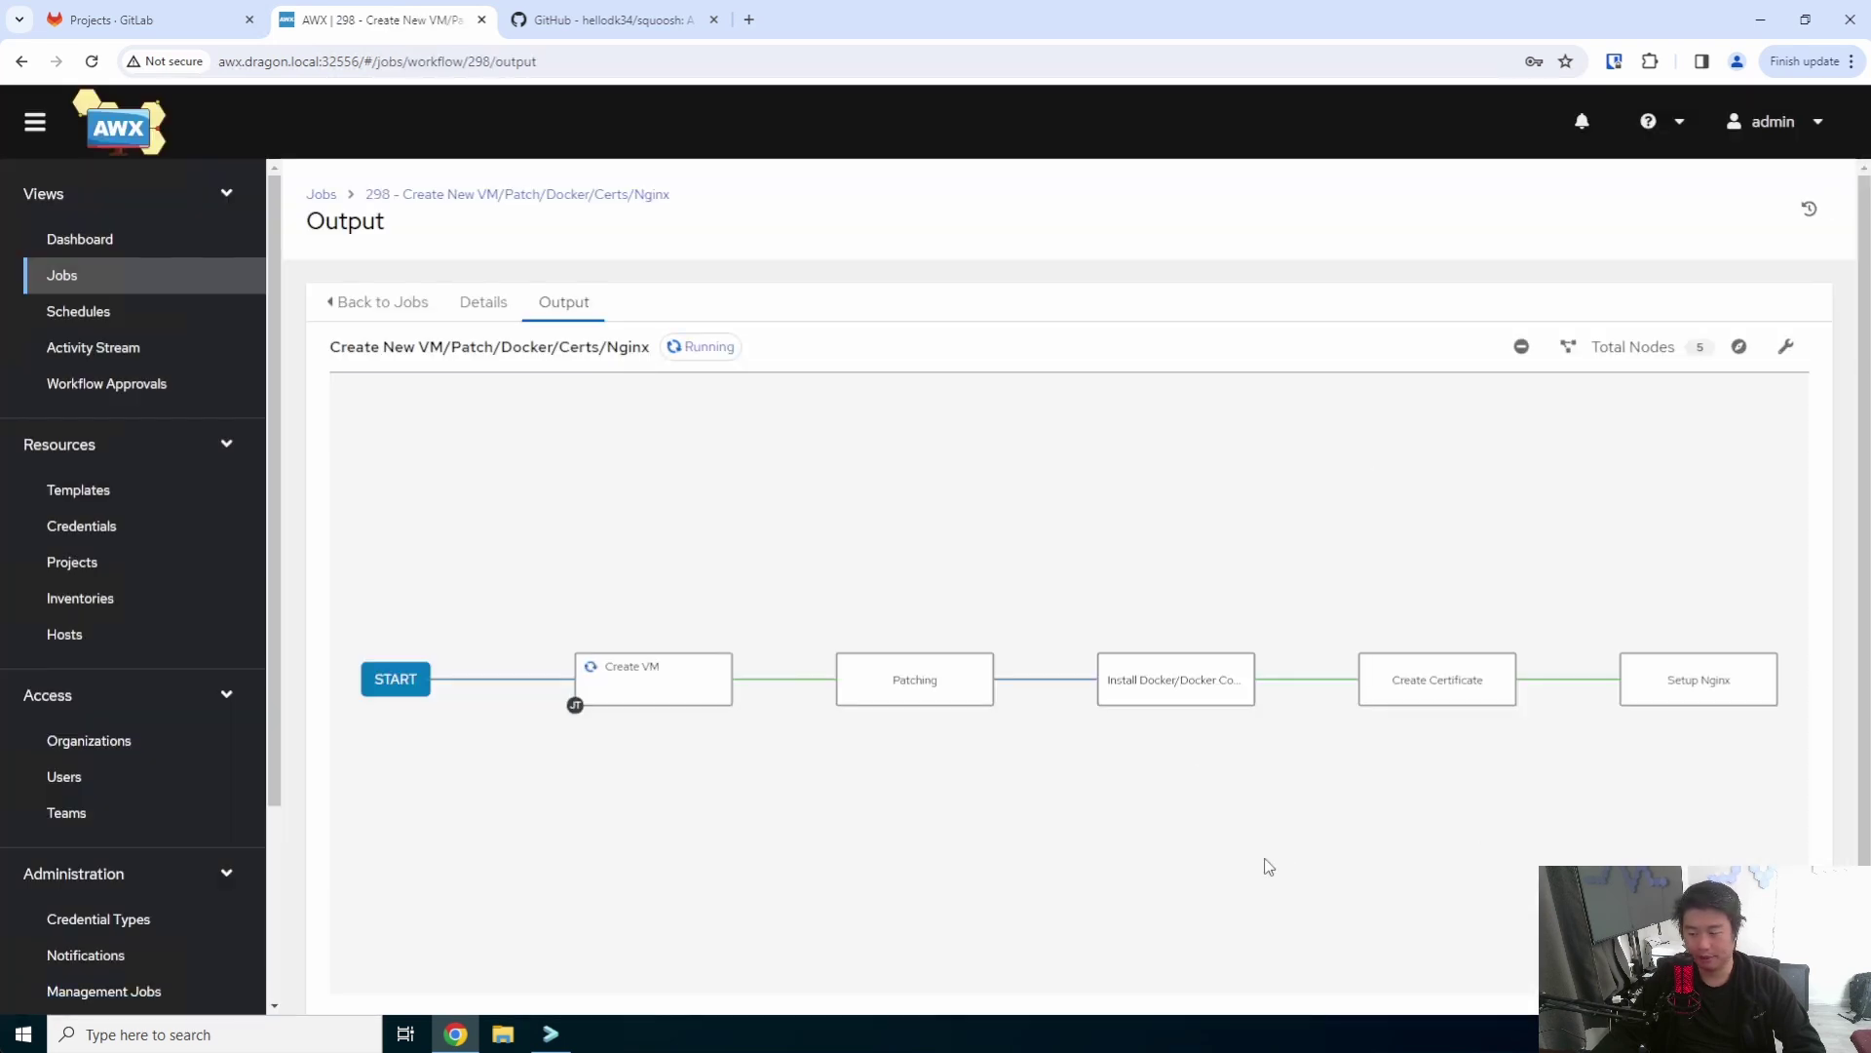
drag(1265, 865, 1269, 852)
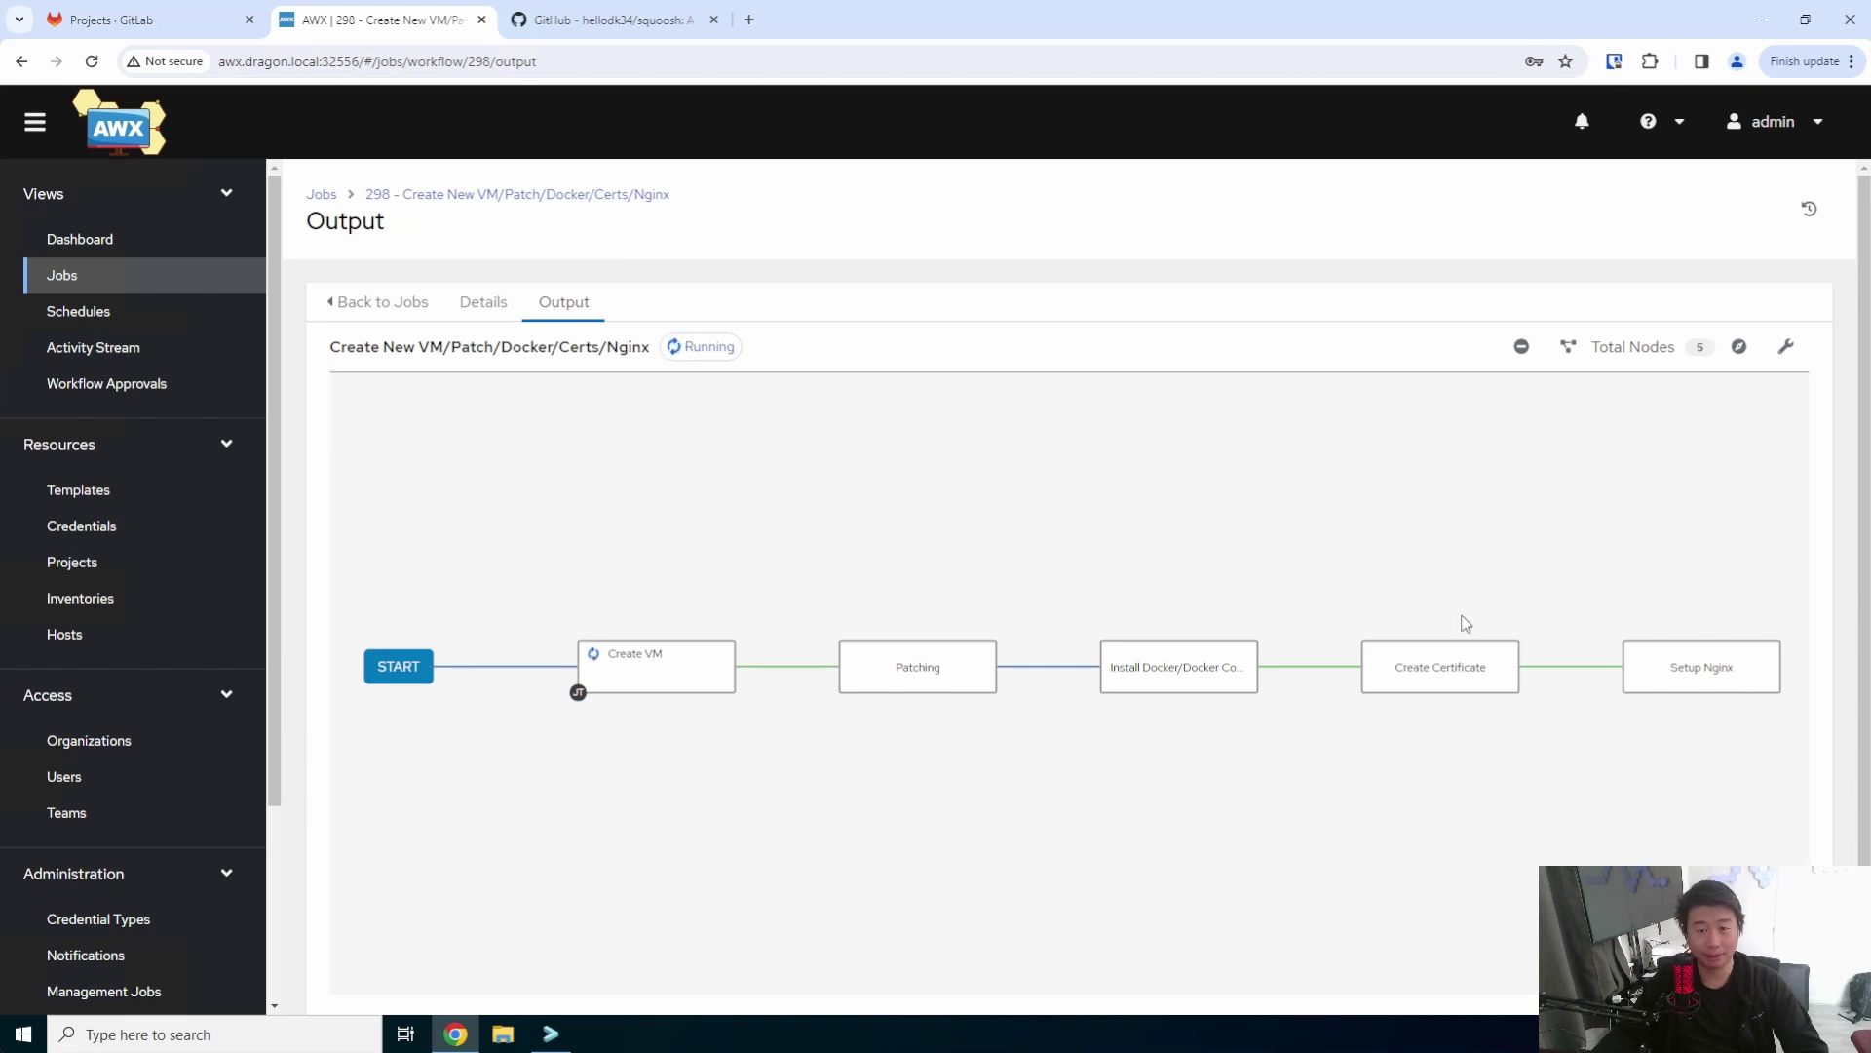
- Recheck the 7701 port on GitHub and follow workflow job 298 to Successful
click(618, 22)
click(459, 460)
click(429, 20)
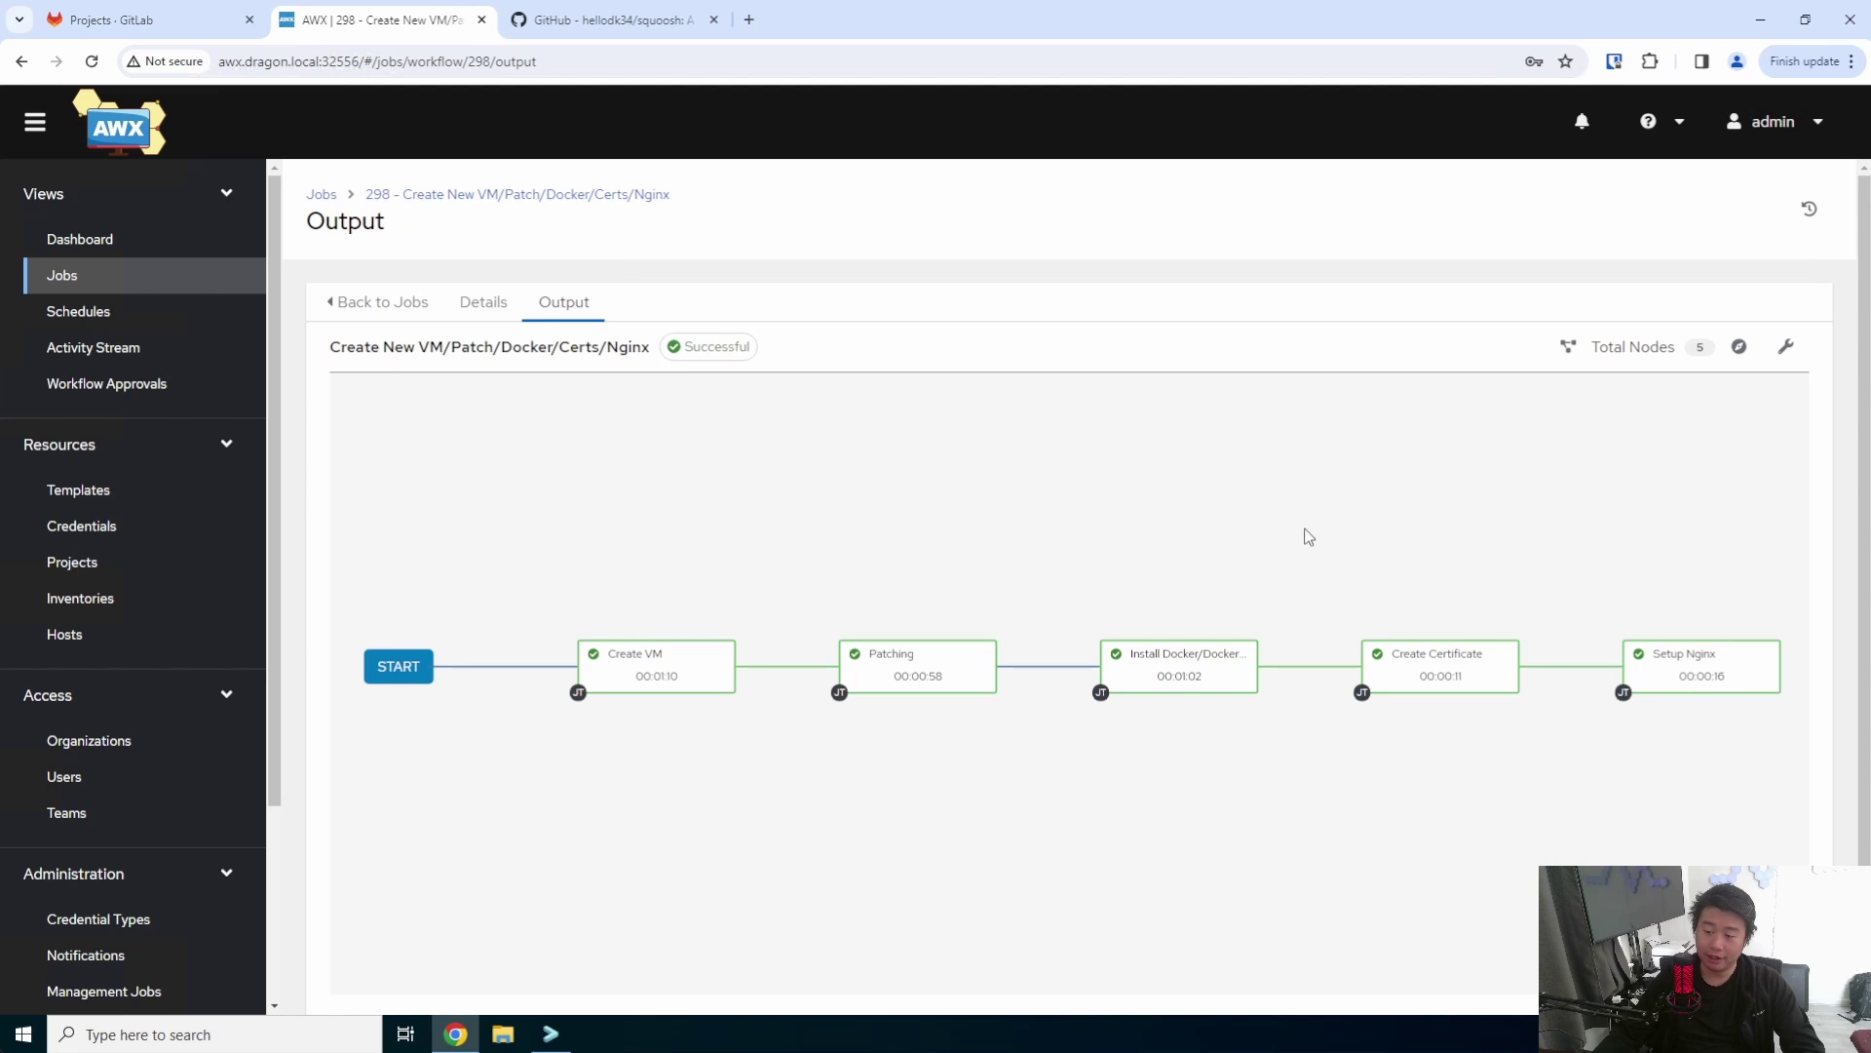
click(550, 1031)
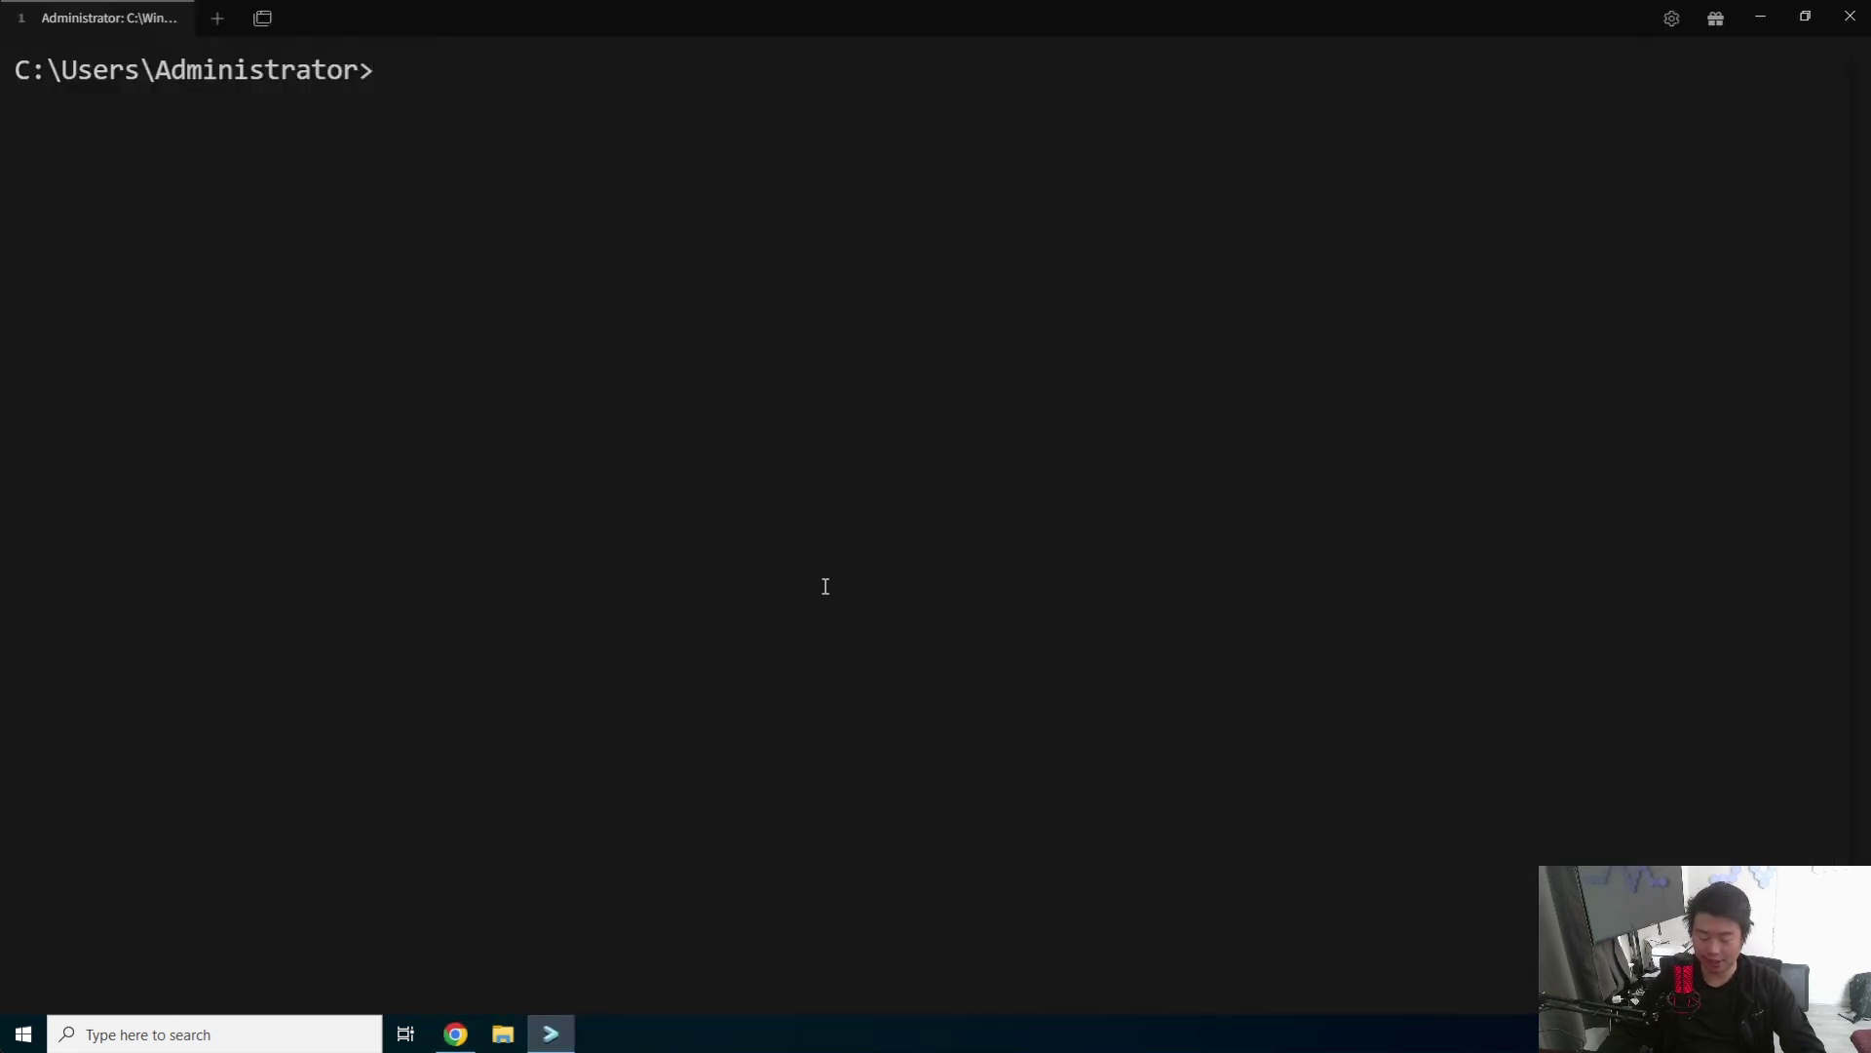
- SSH into squoosh.dragon.local as root, accepting the new host fingerprint
text(ssh root@)
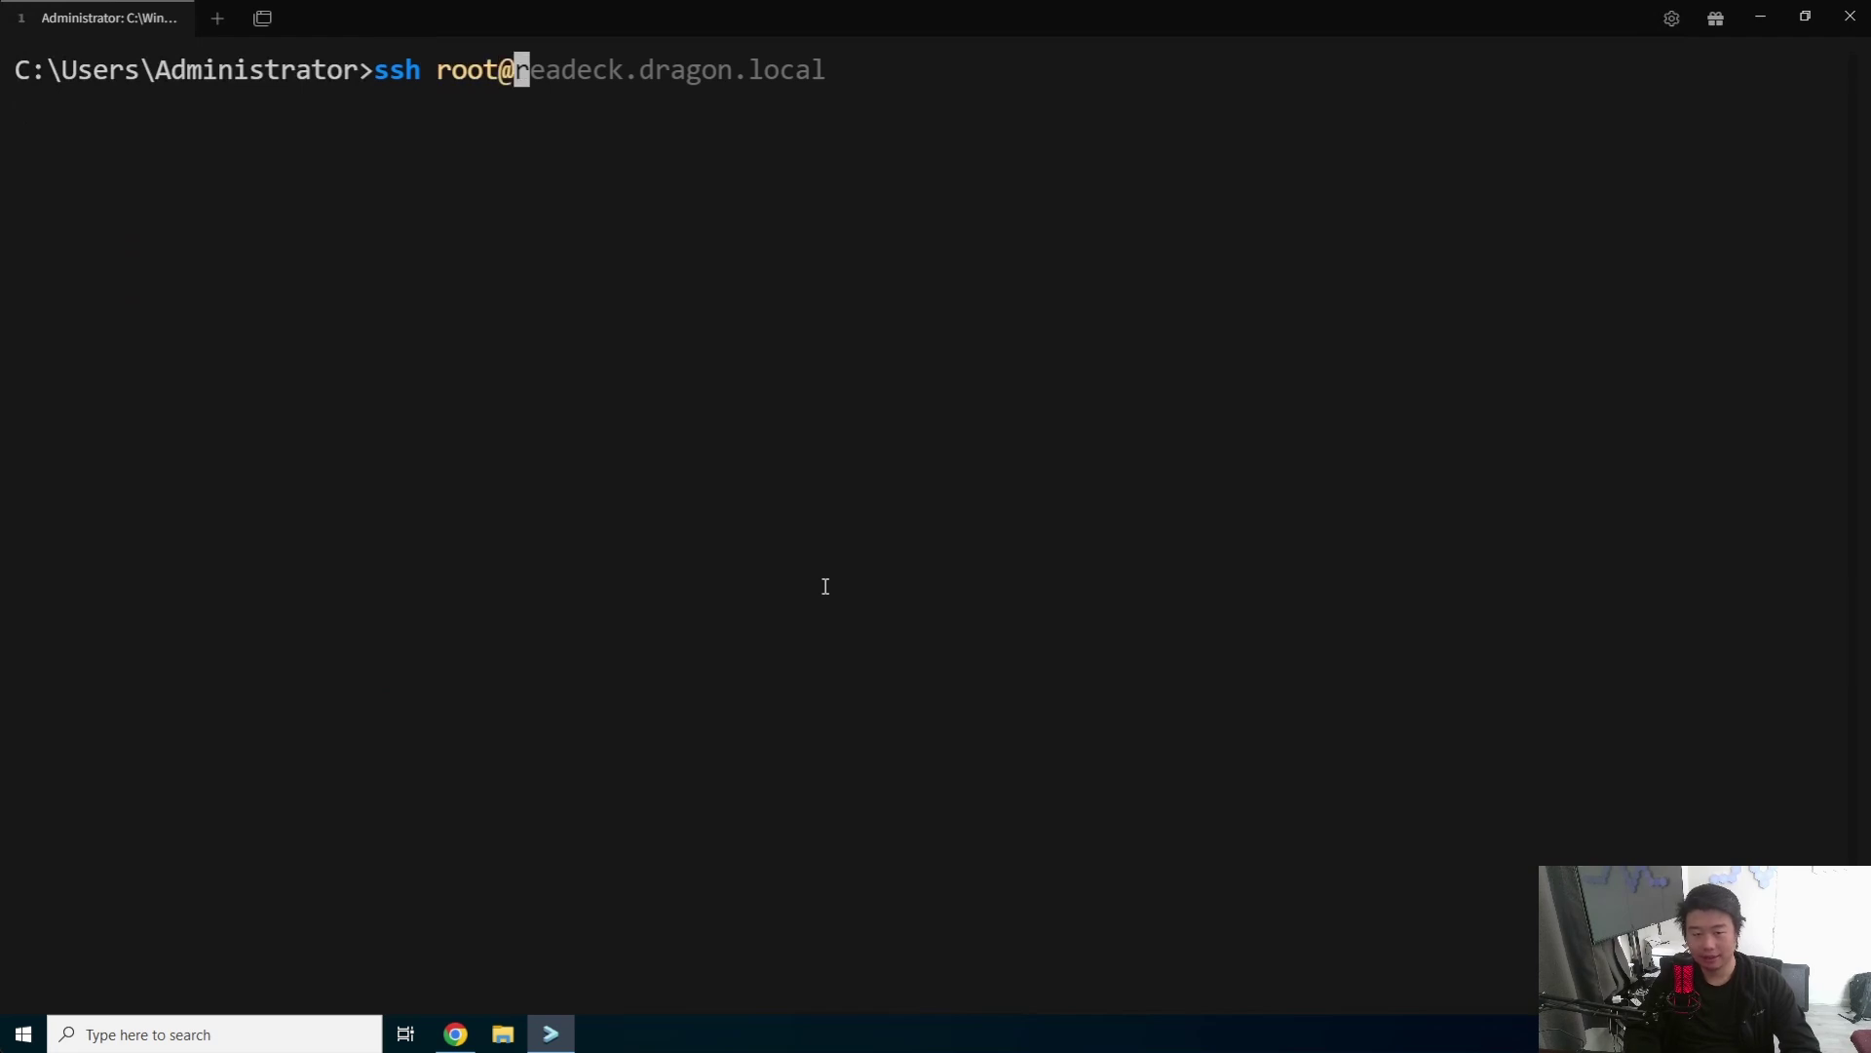
text(squoosh)
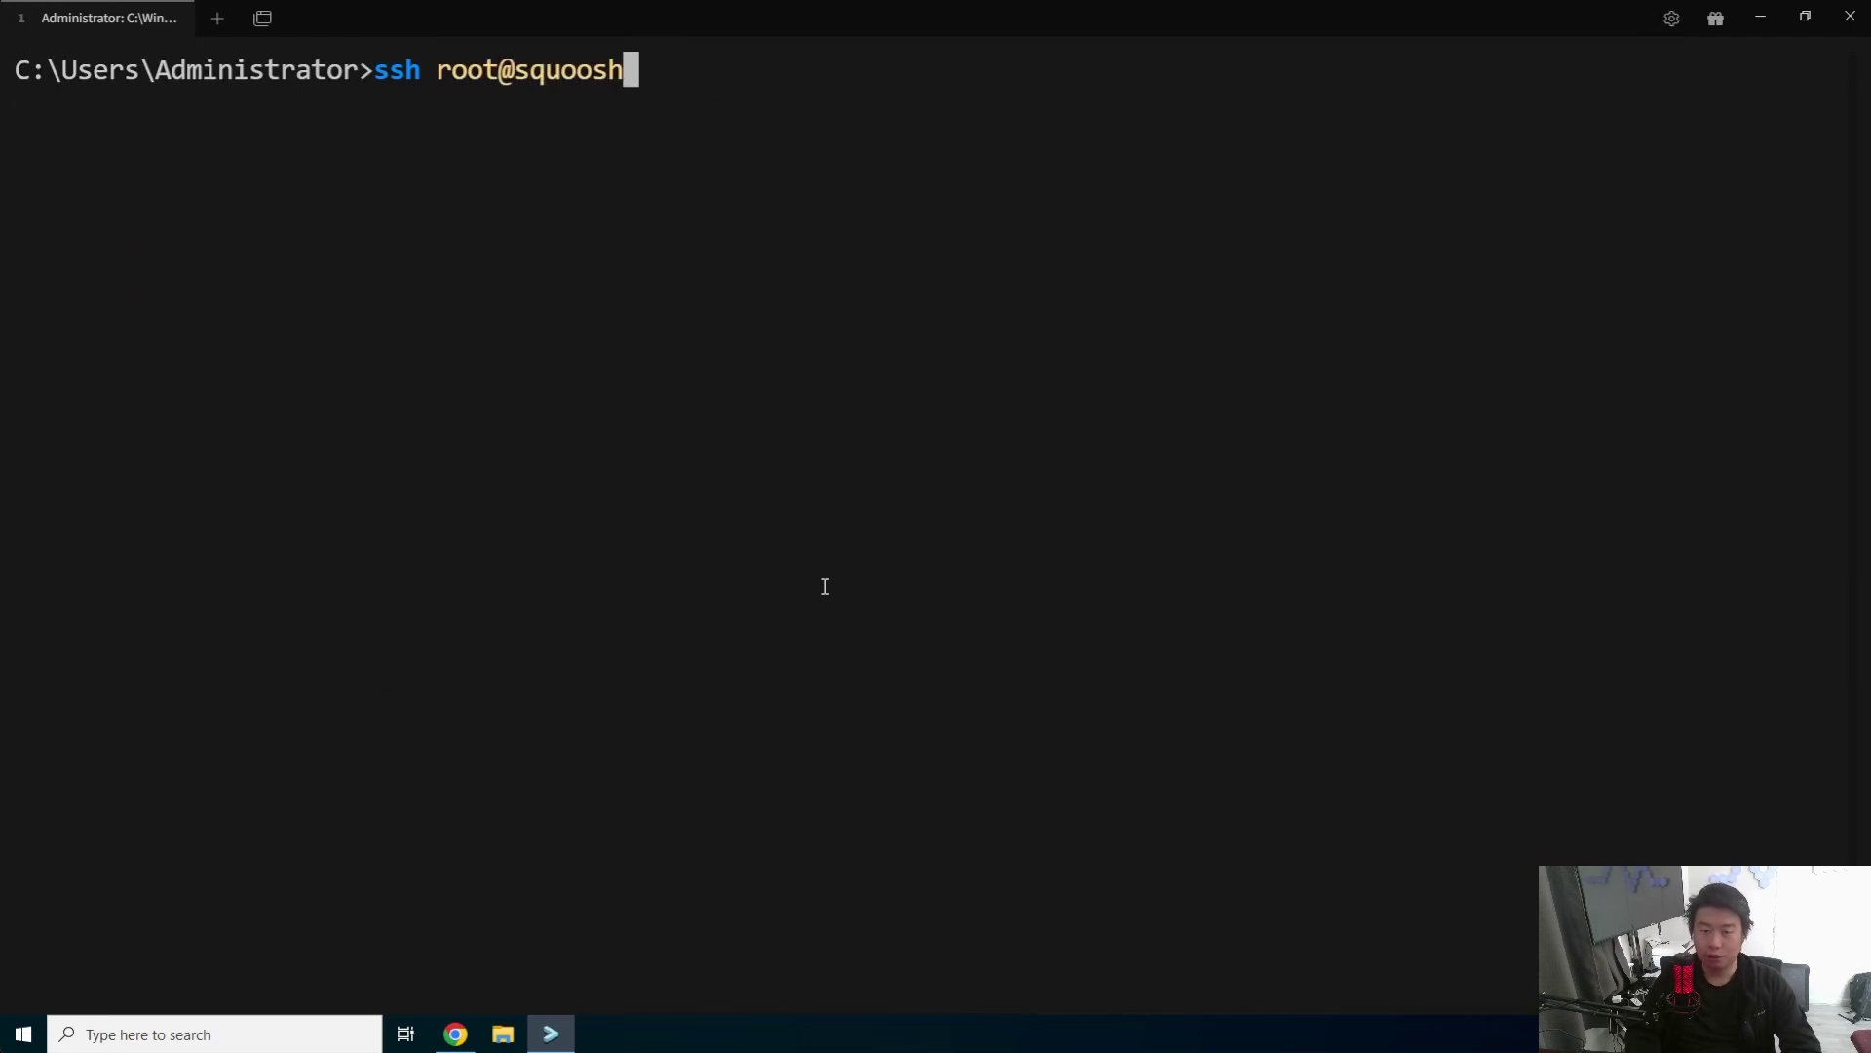
text(.dragon.lo)
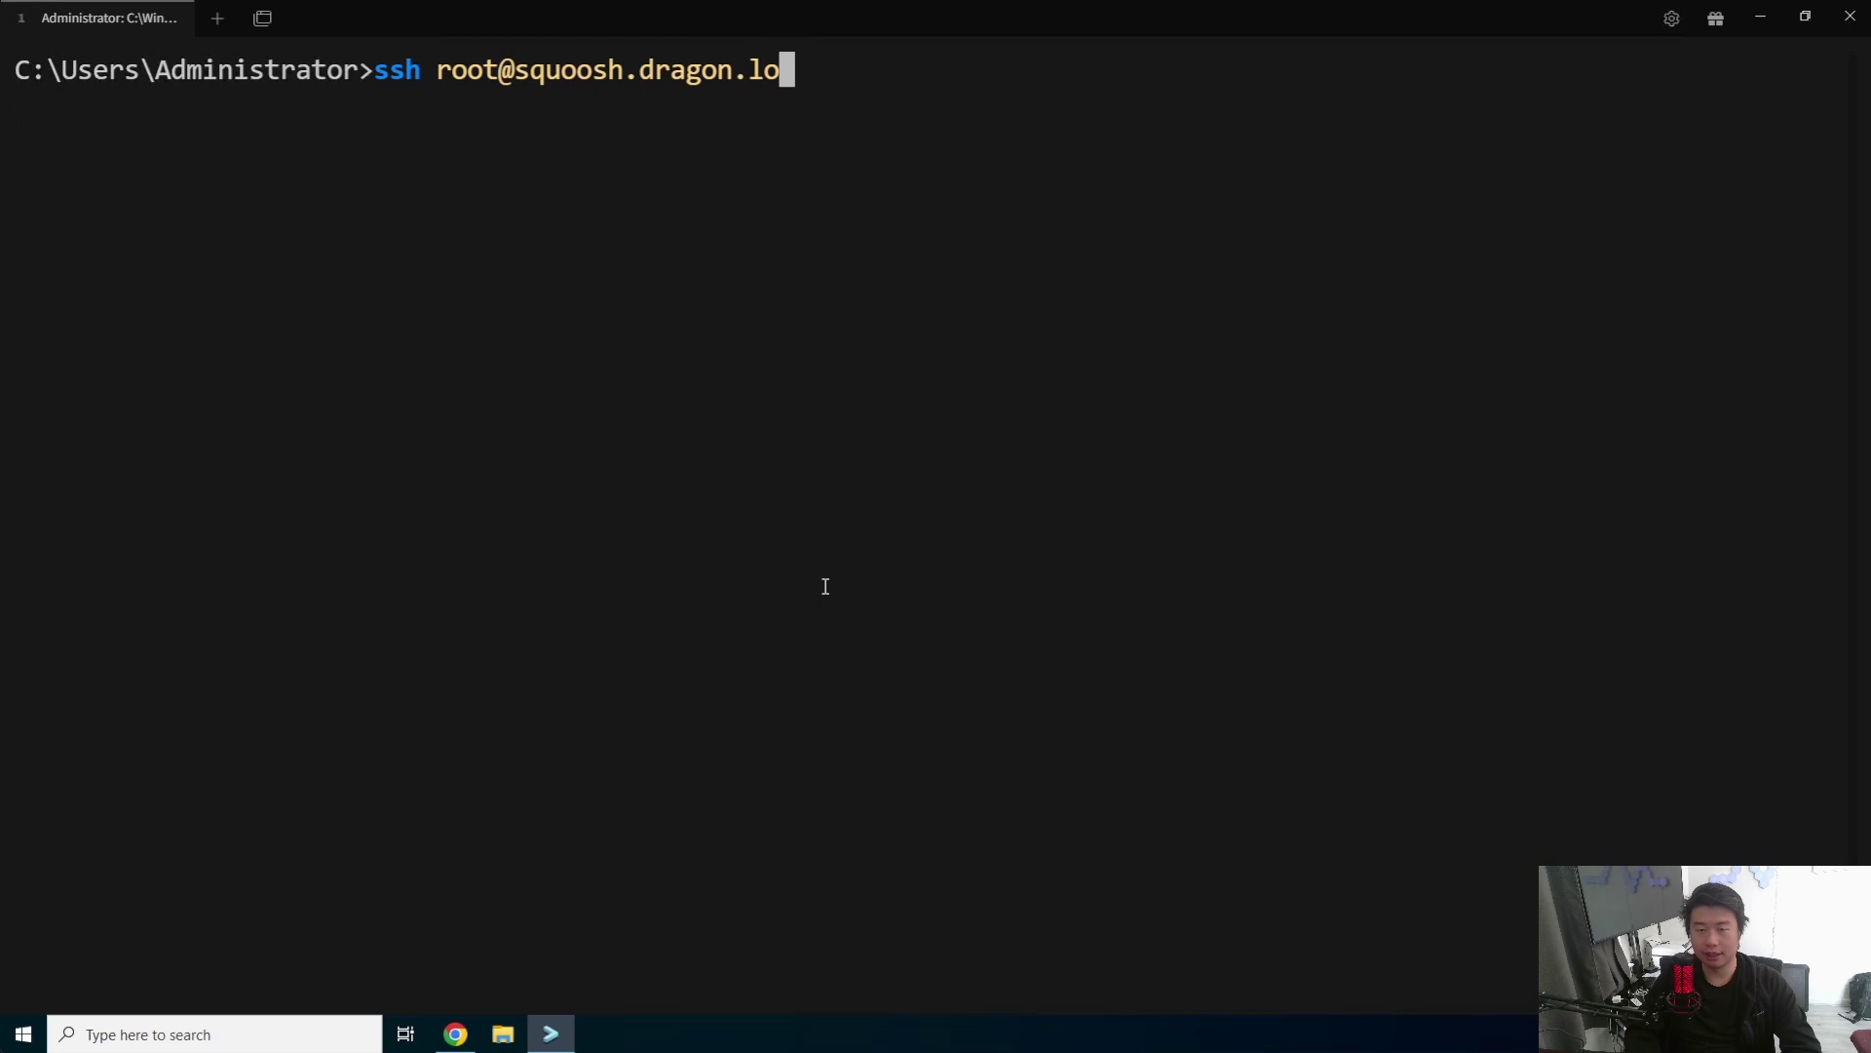
text(cal)
key(Return)
text(yes)
key(Return)
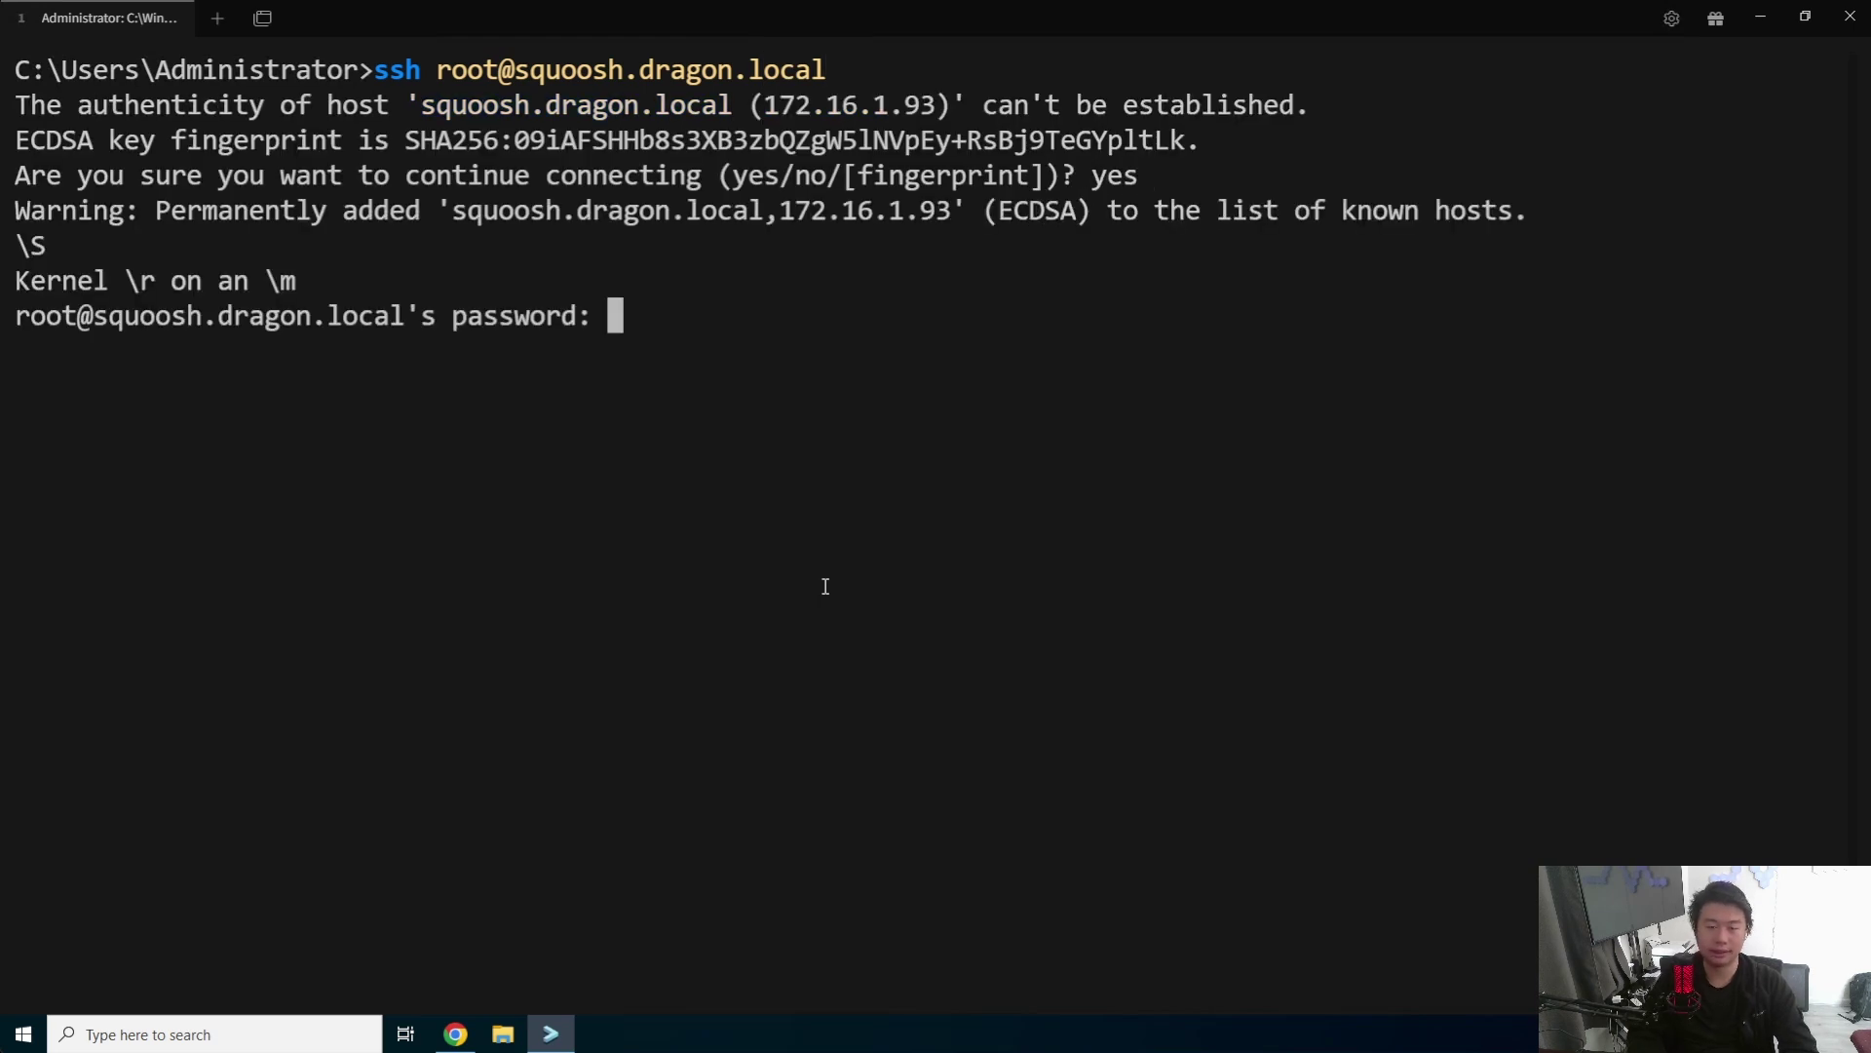
key(Return)
key(ctrl+l)
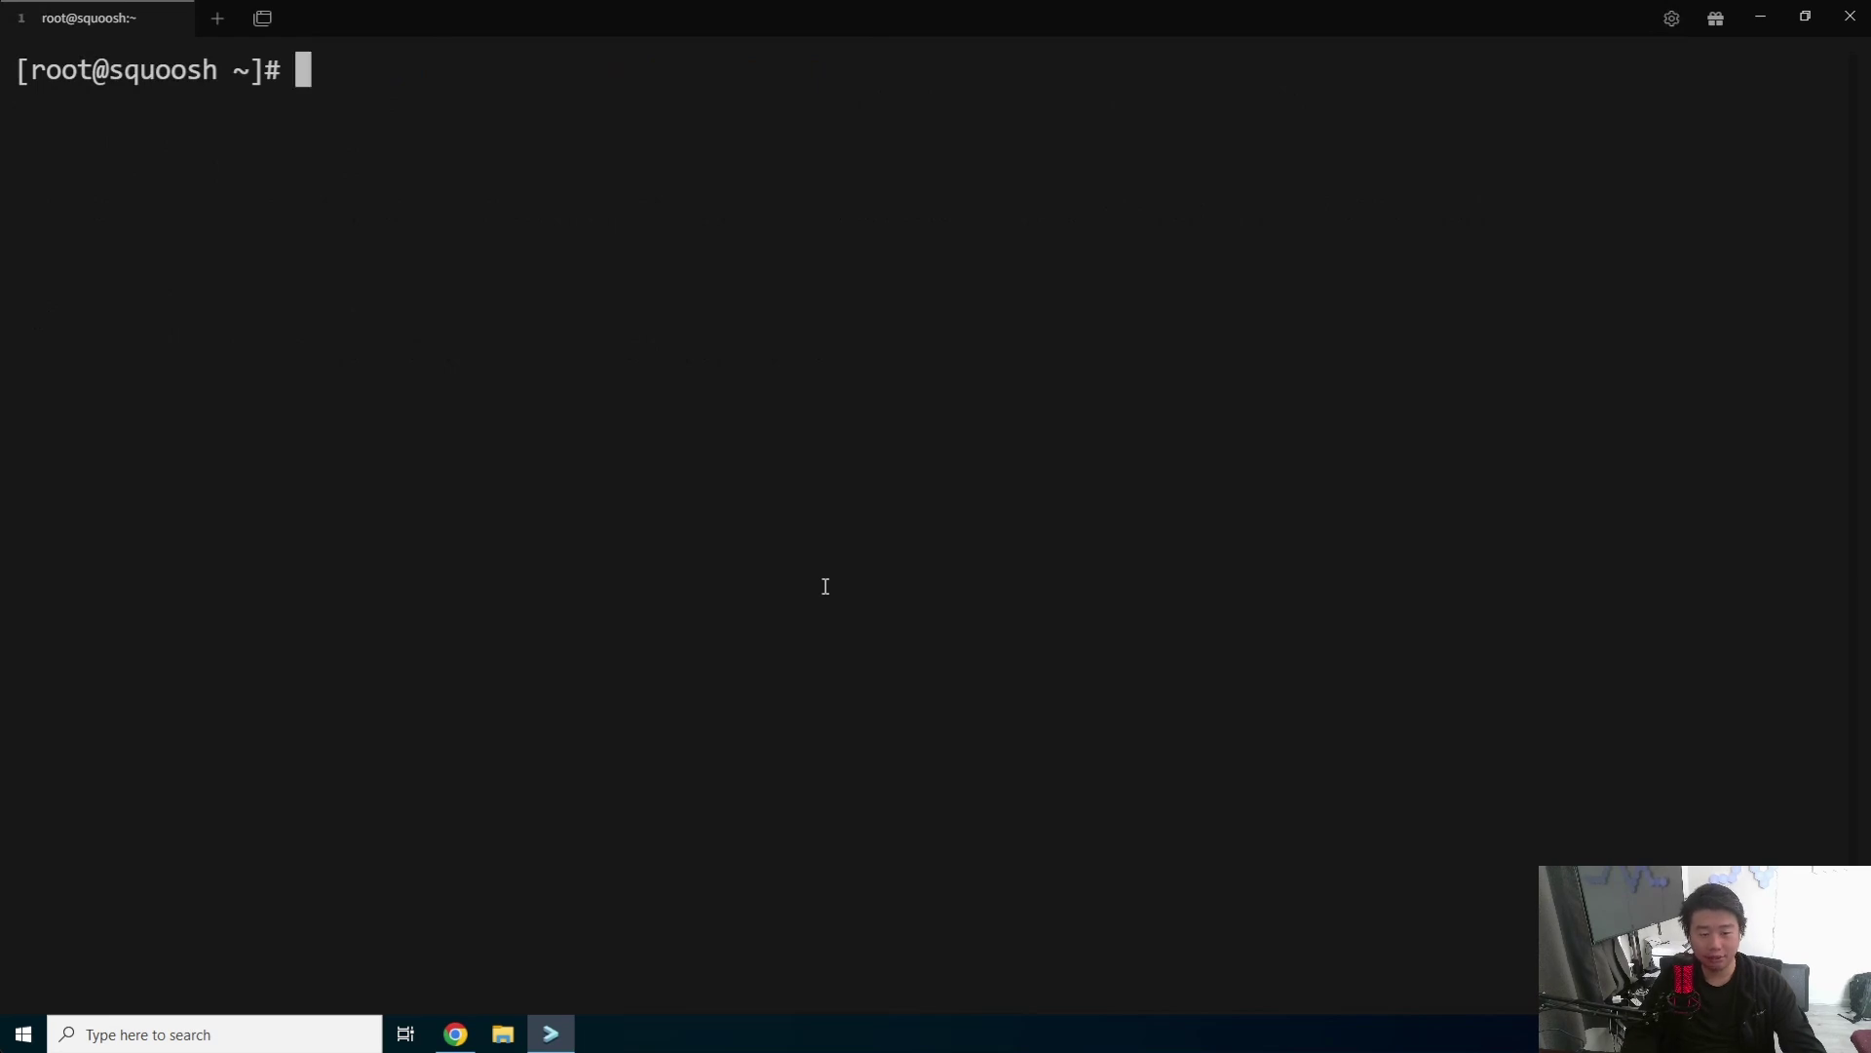
- Confirm with docker ps -a and systemctl status nginx: no containers, nginx active (running)
text(docker)
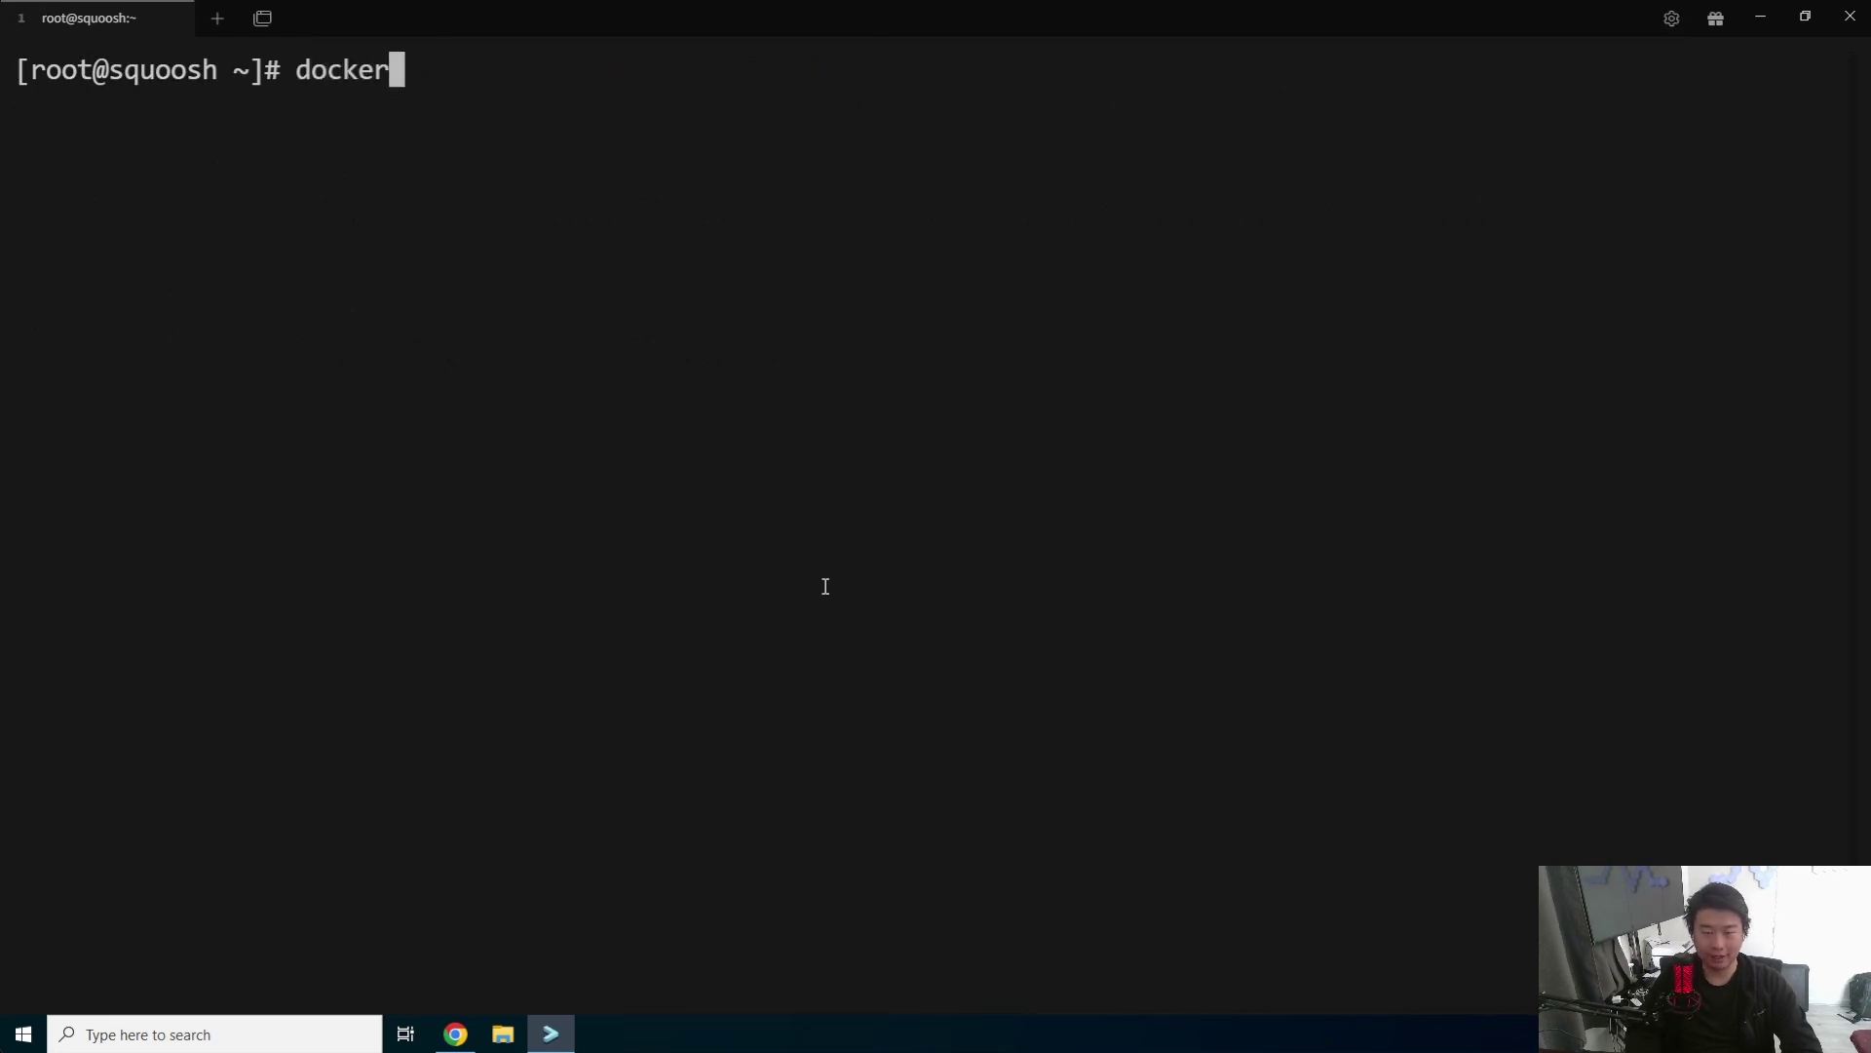
text( ps -a)
key(Return)
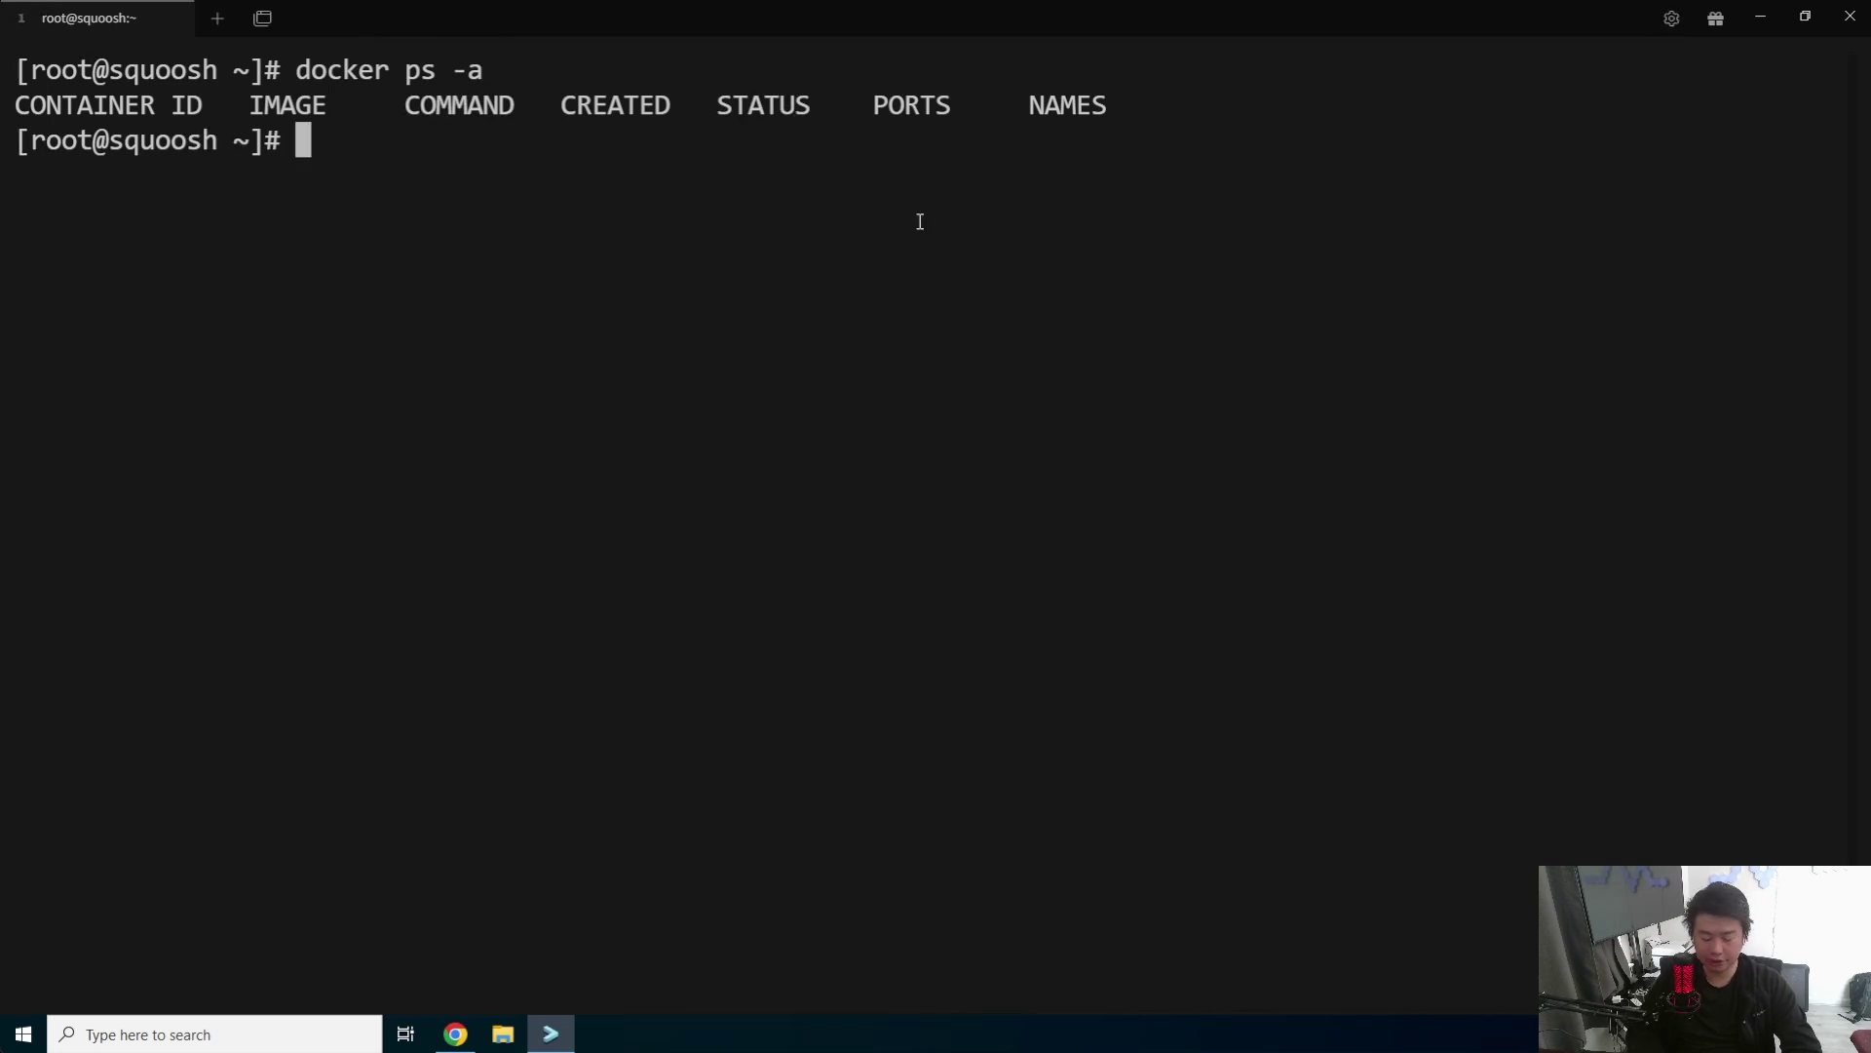
text(c)
key(BackSpace)
text(systemctl)
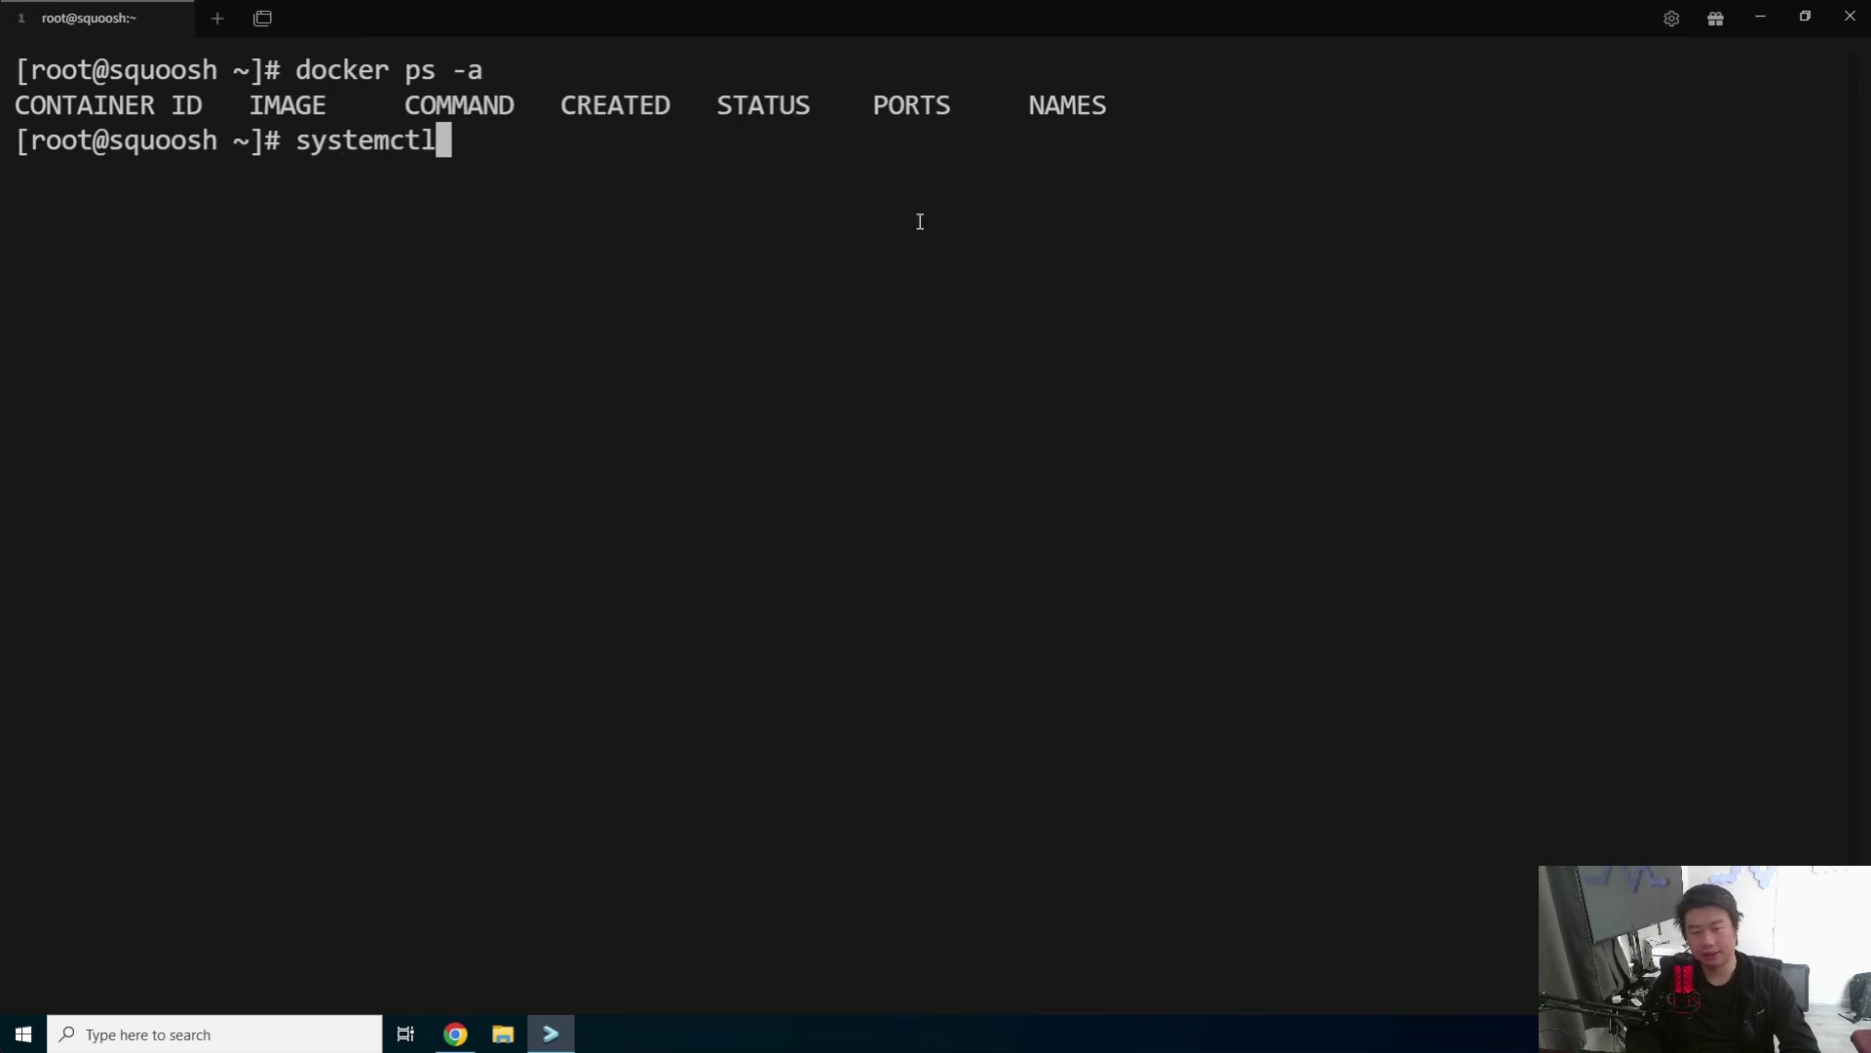
text( status nginx)
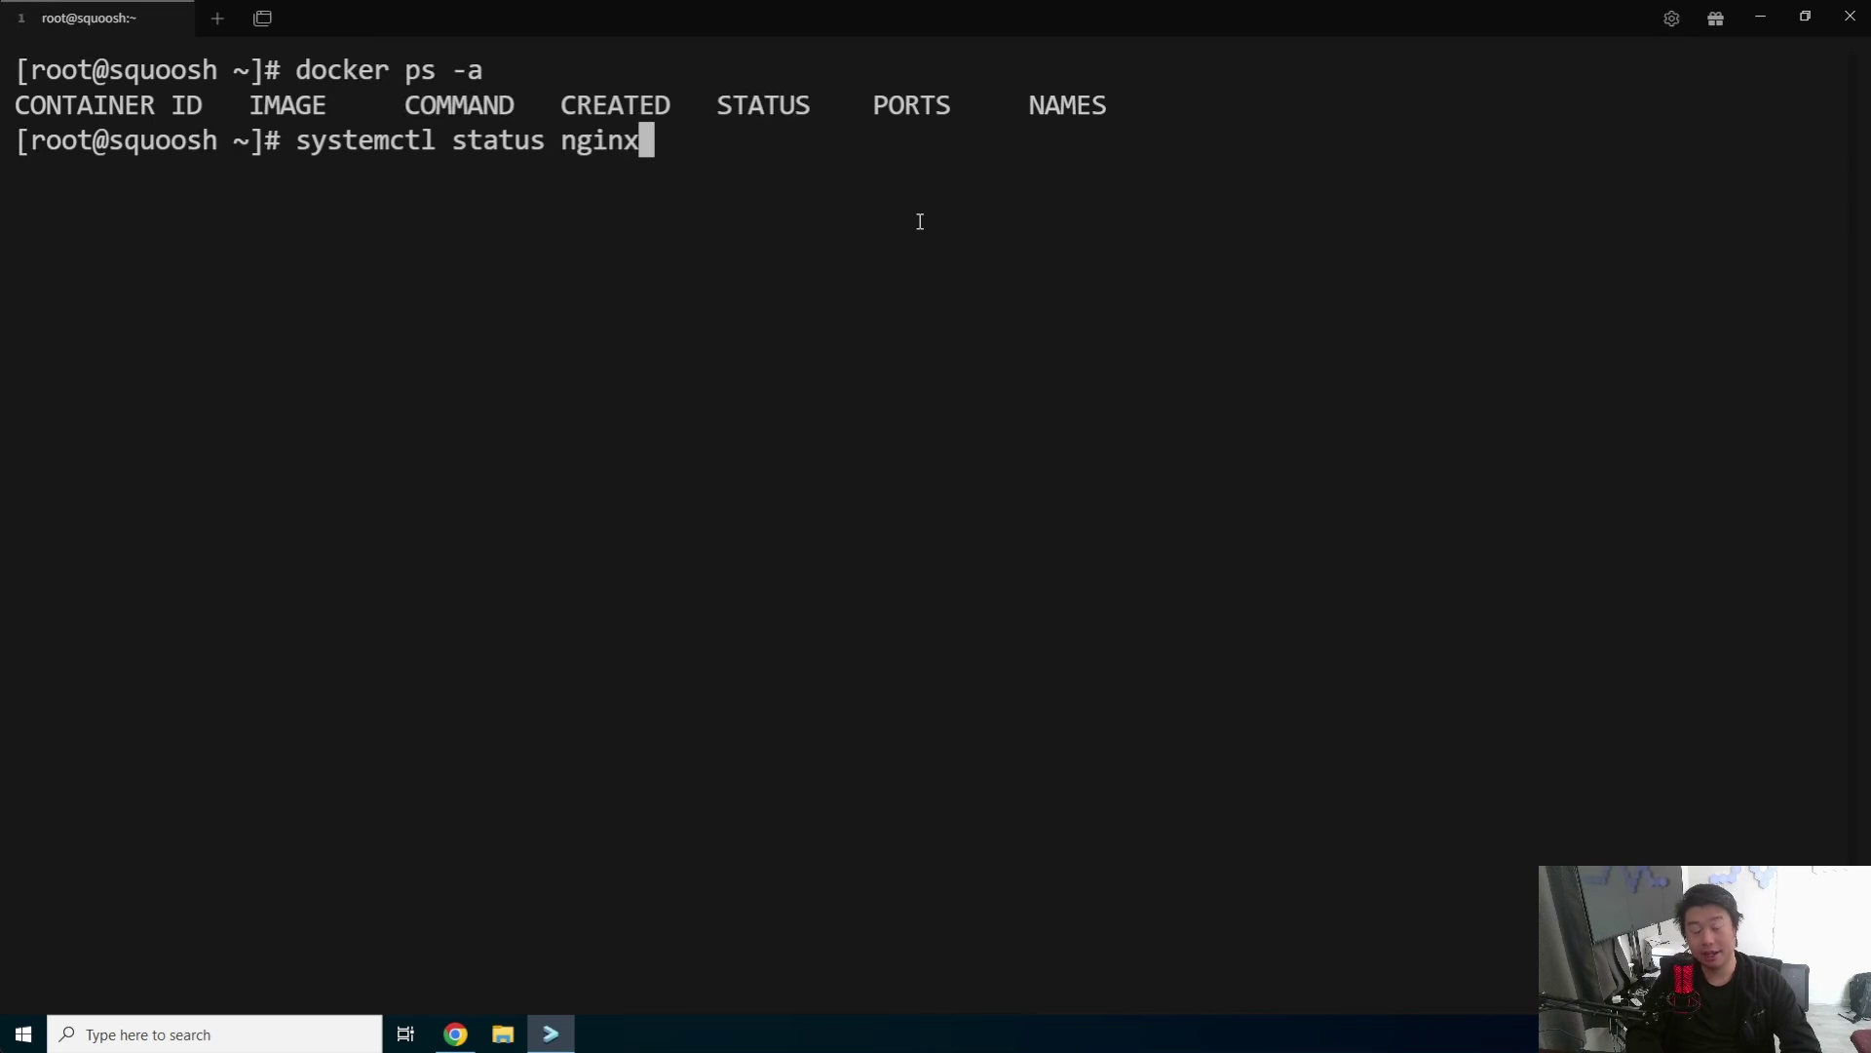
key(Return)
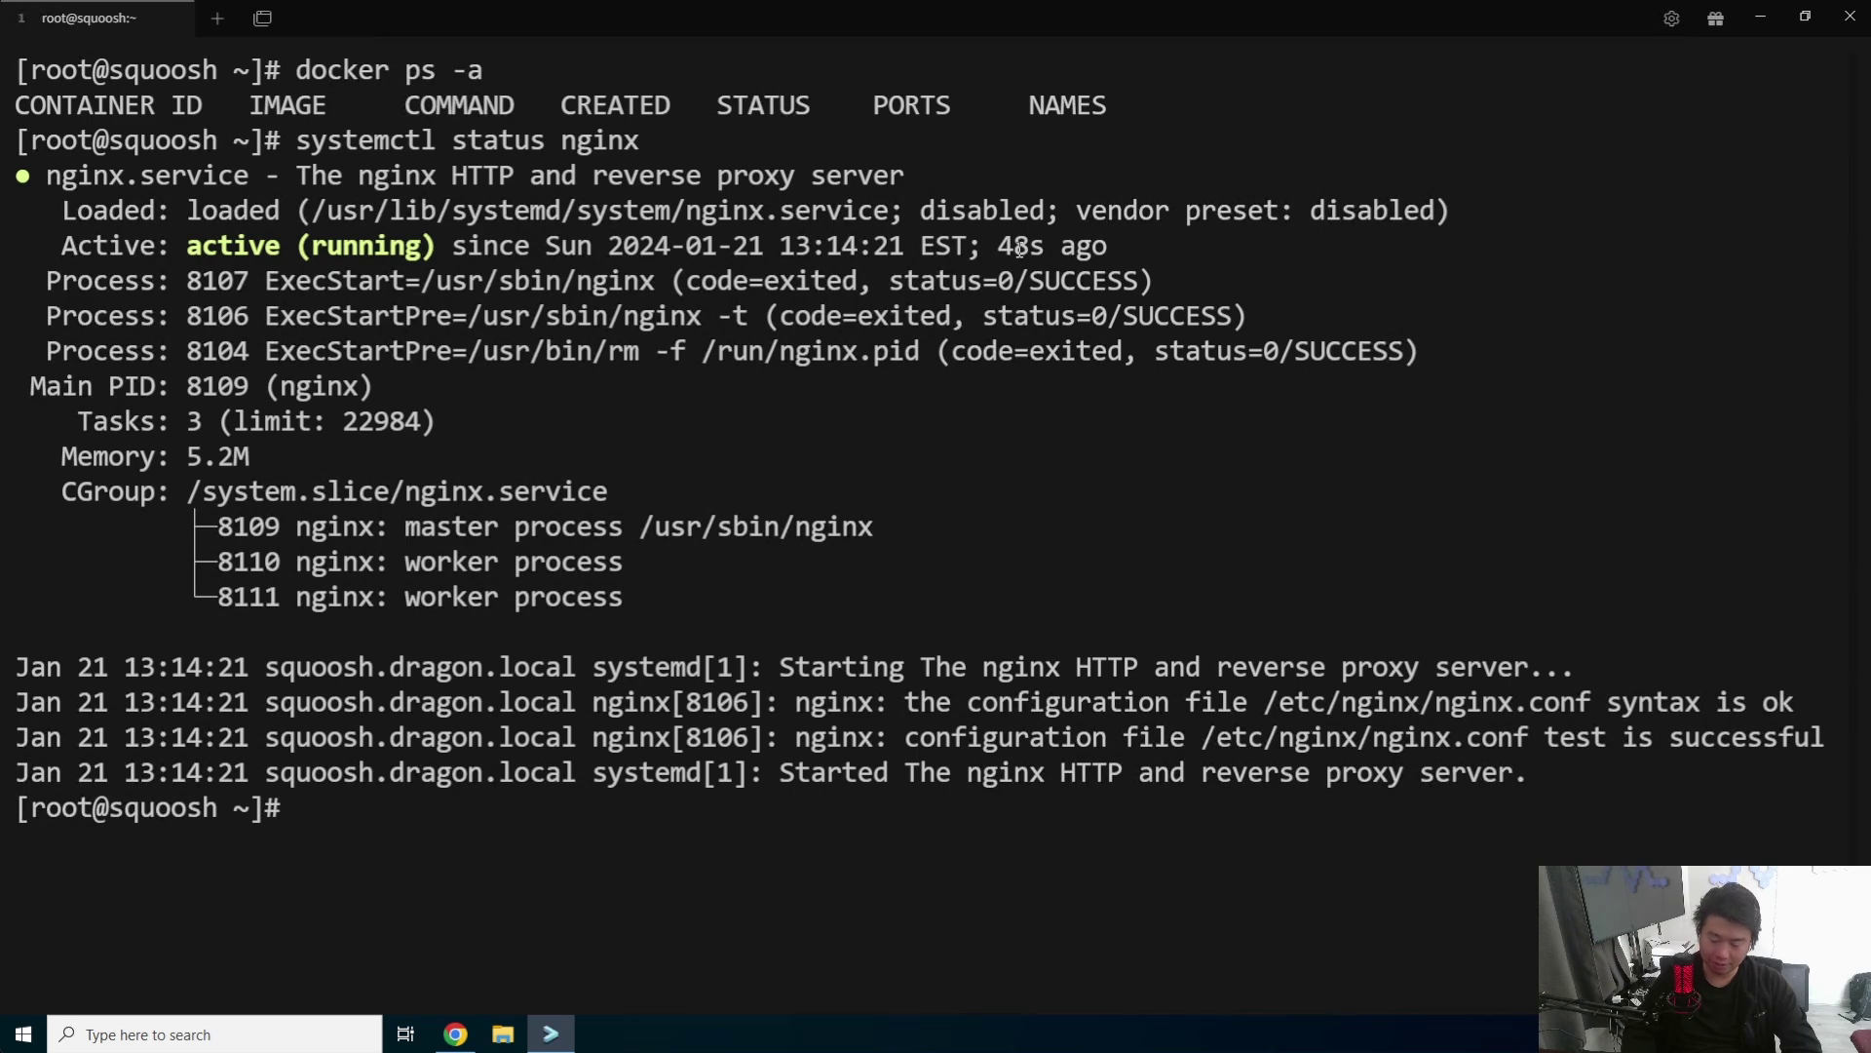
key(ctrl+l)
- Copy the docker-compose YAML lines from the squoosh GitHub README
click(457, 1033)
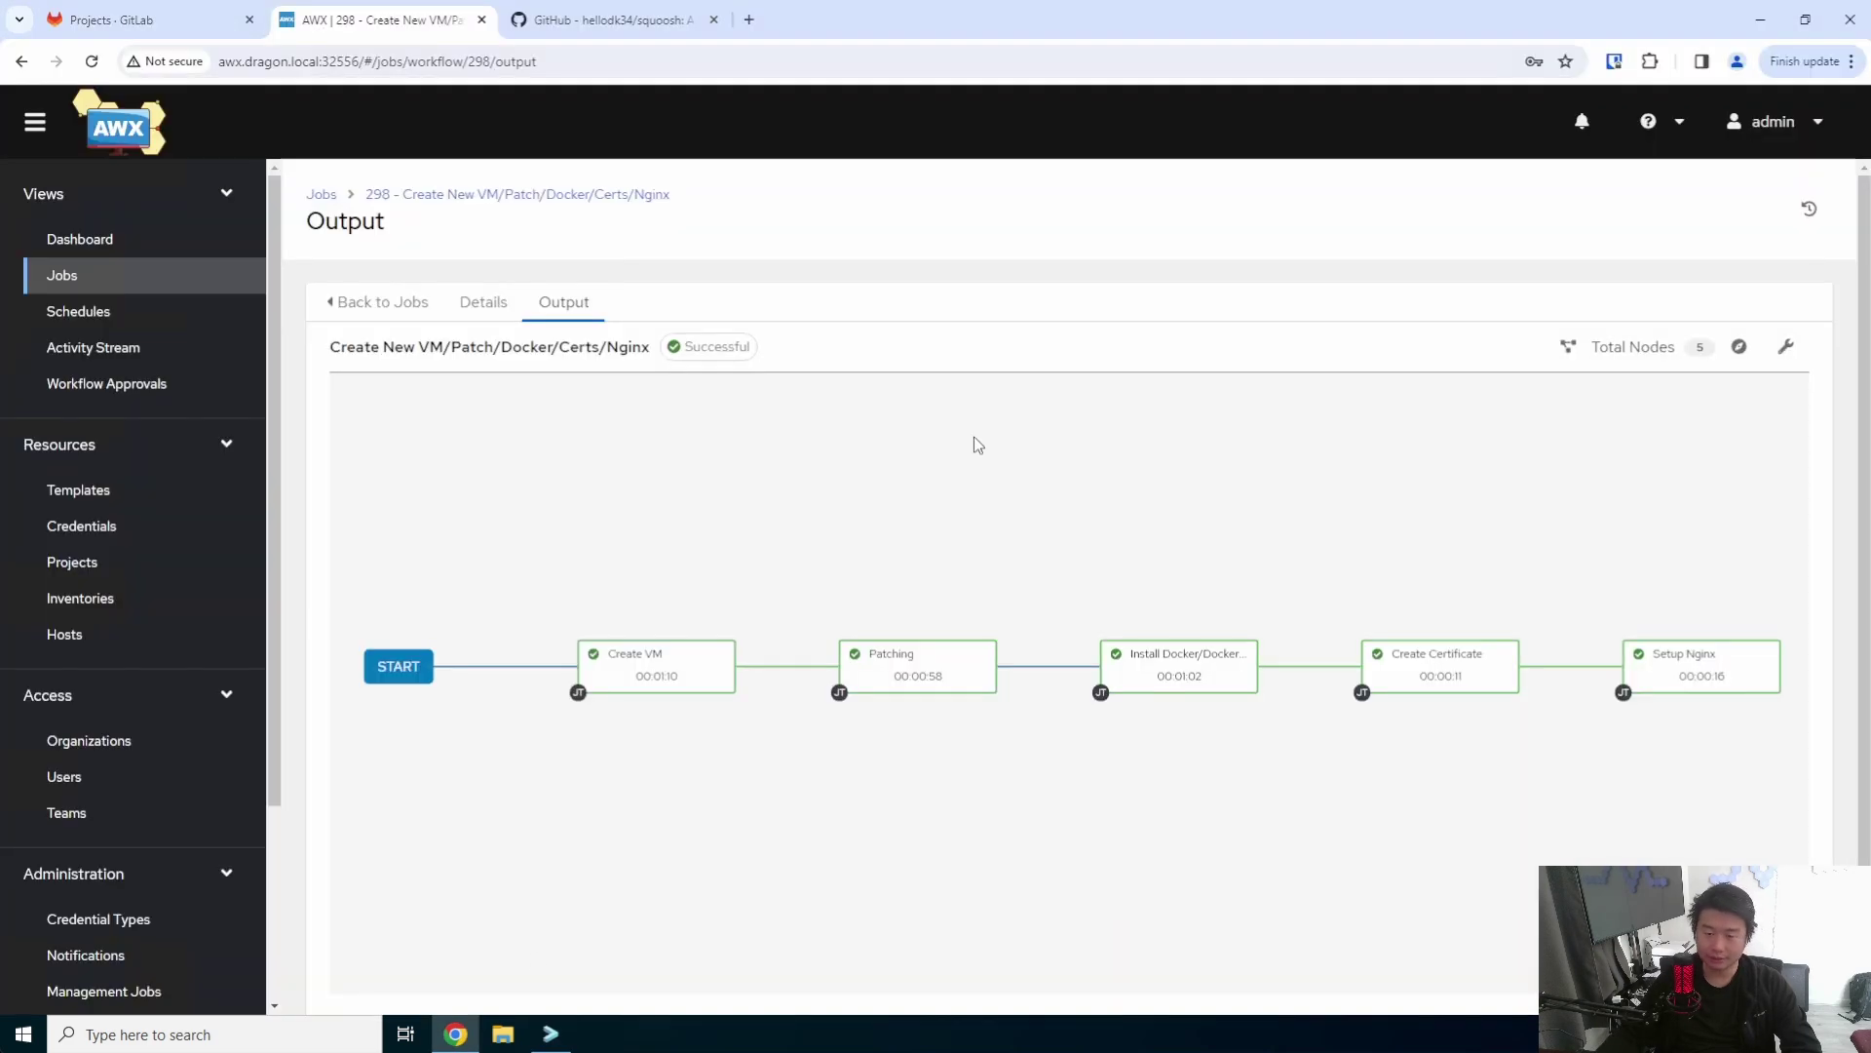
click(584, 21)
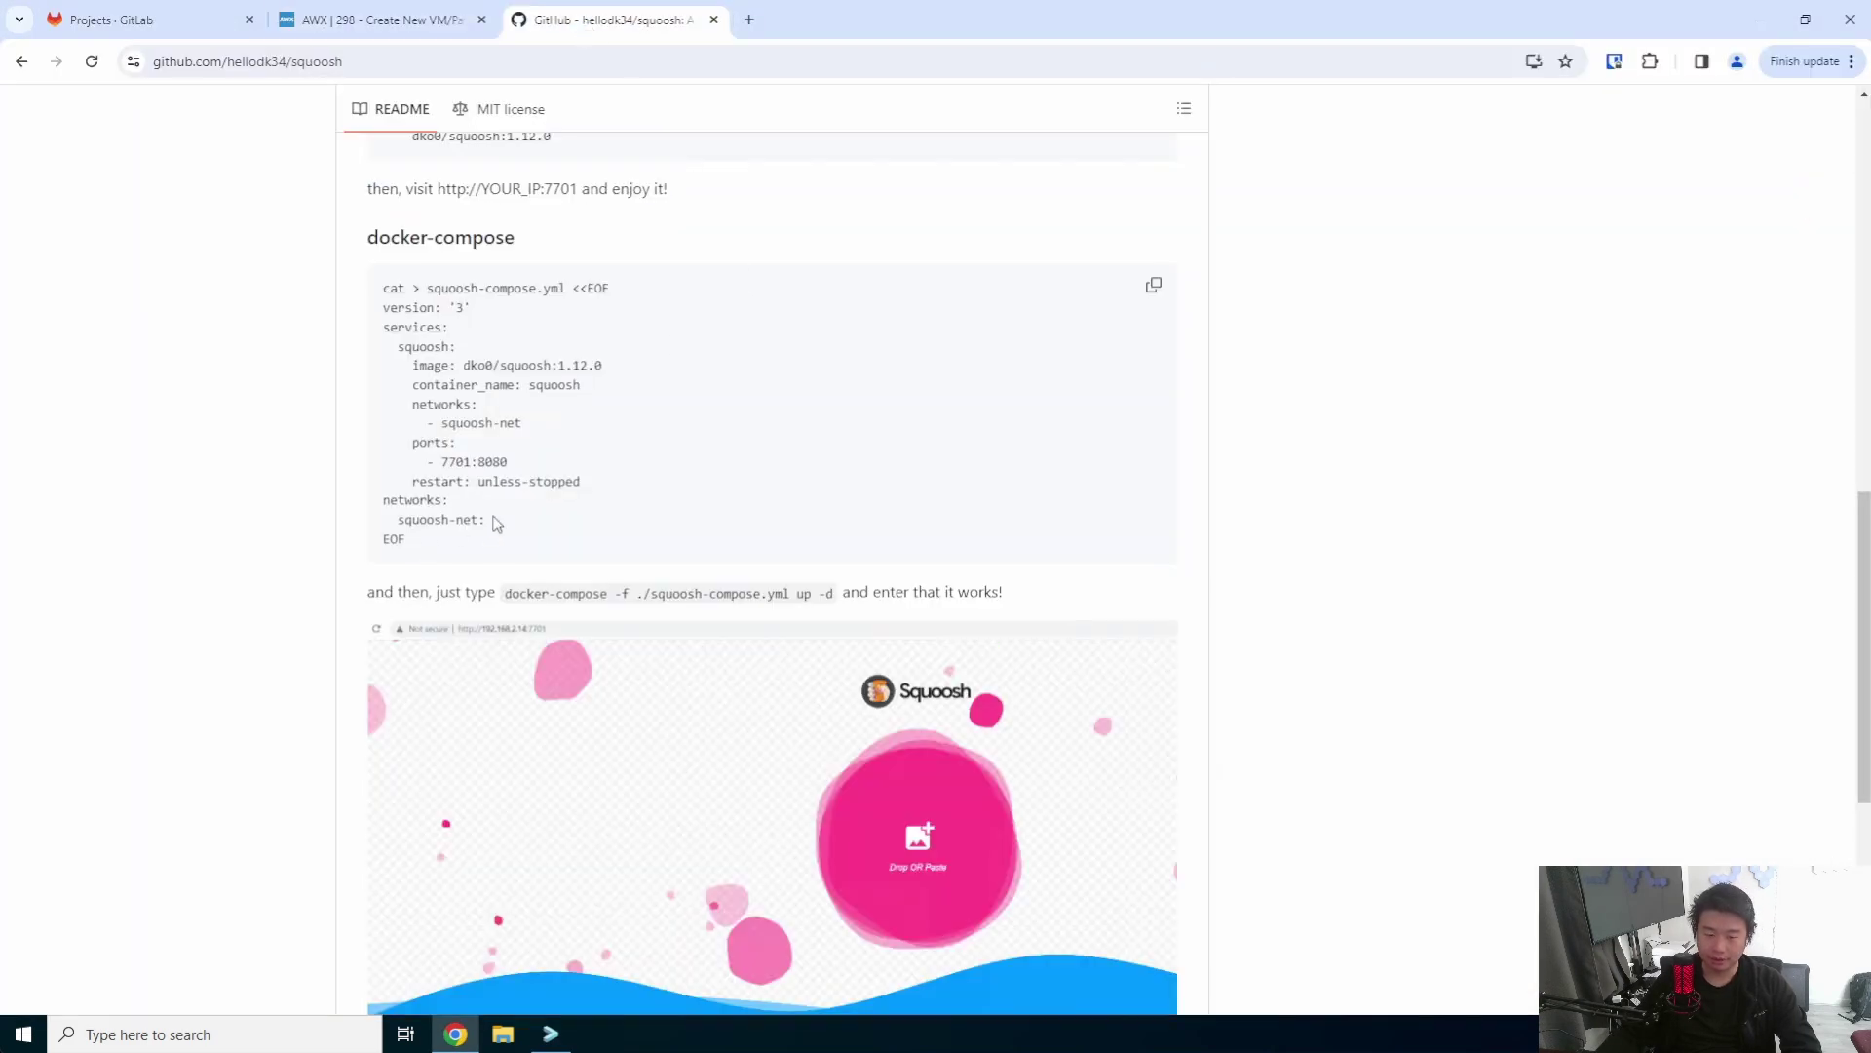
drag(498, 524, 376, 311)
right_click(419, 312)
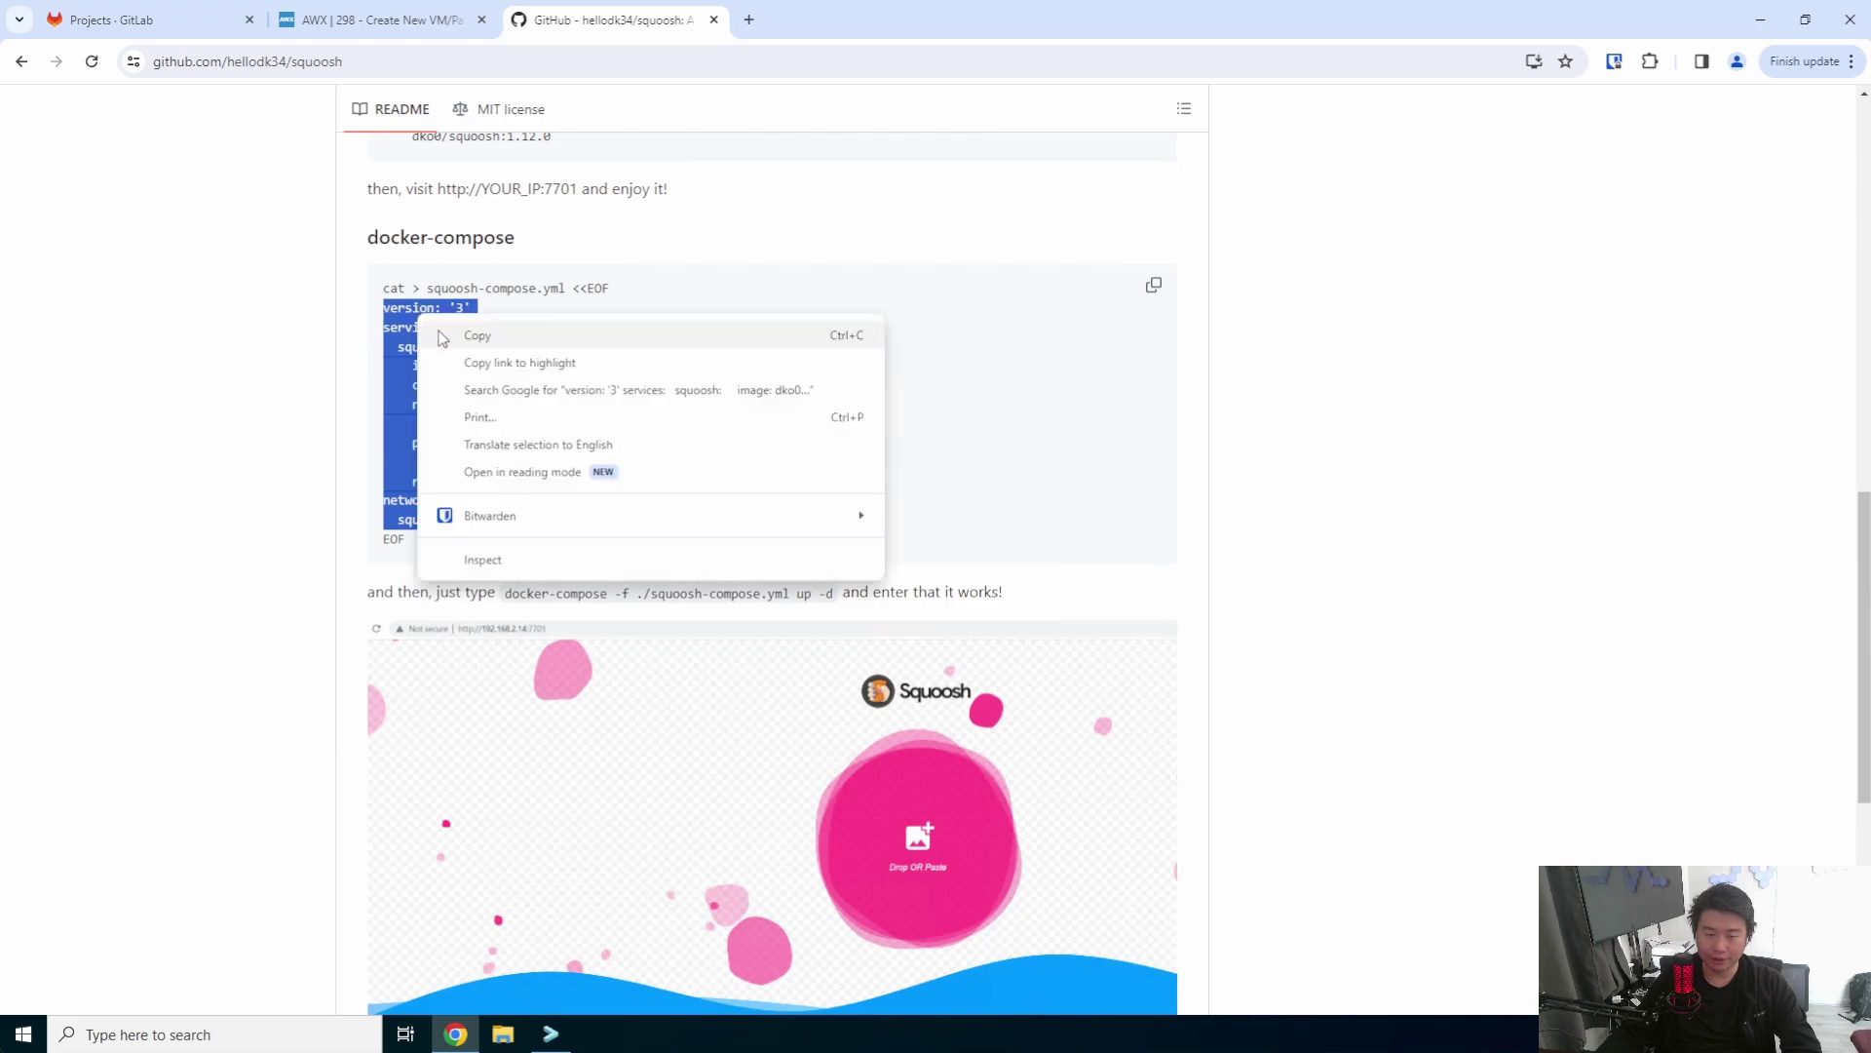
click(492, 340)
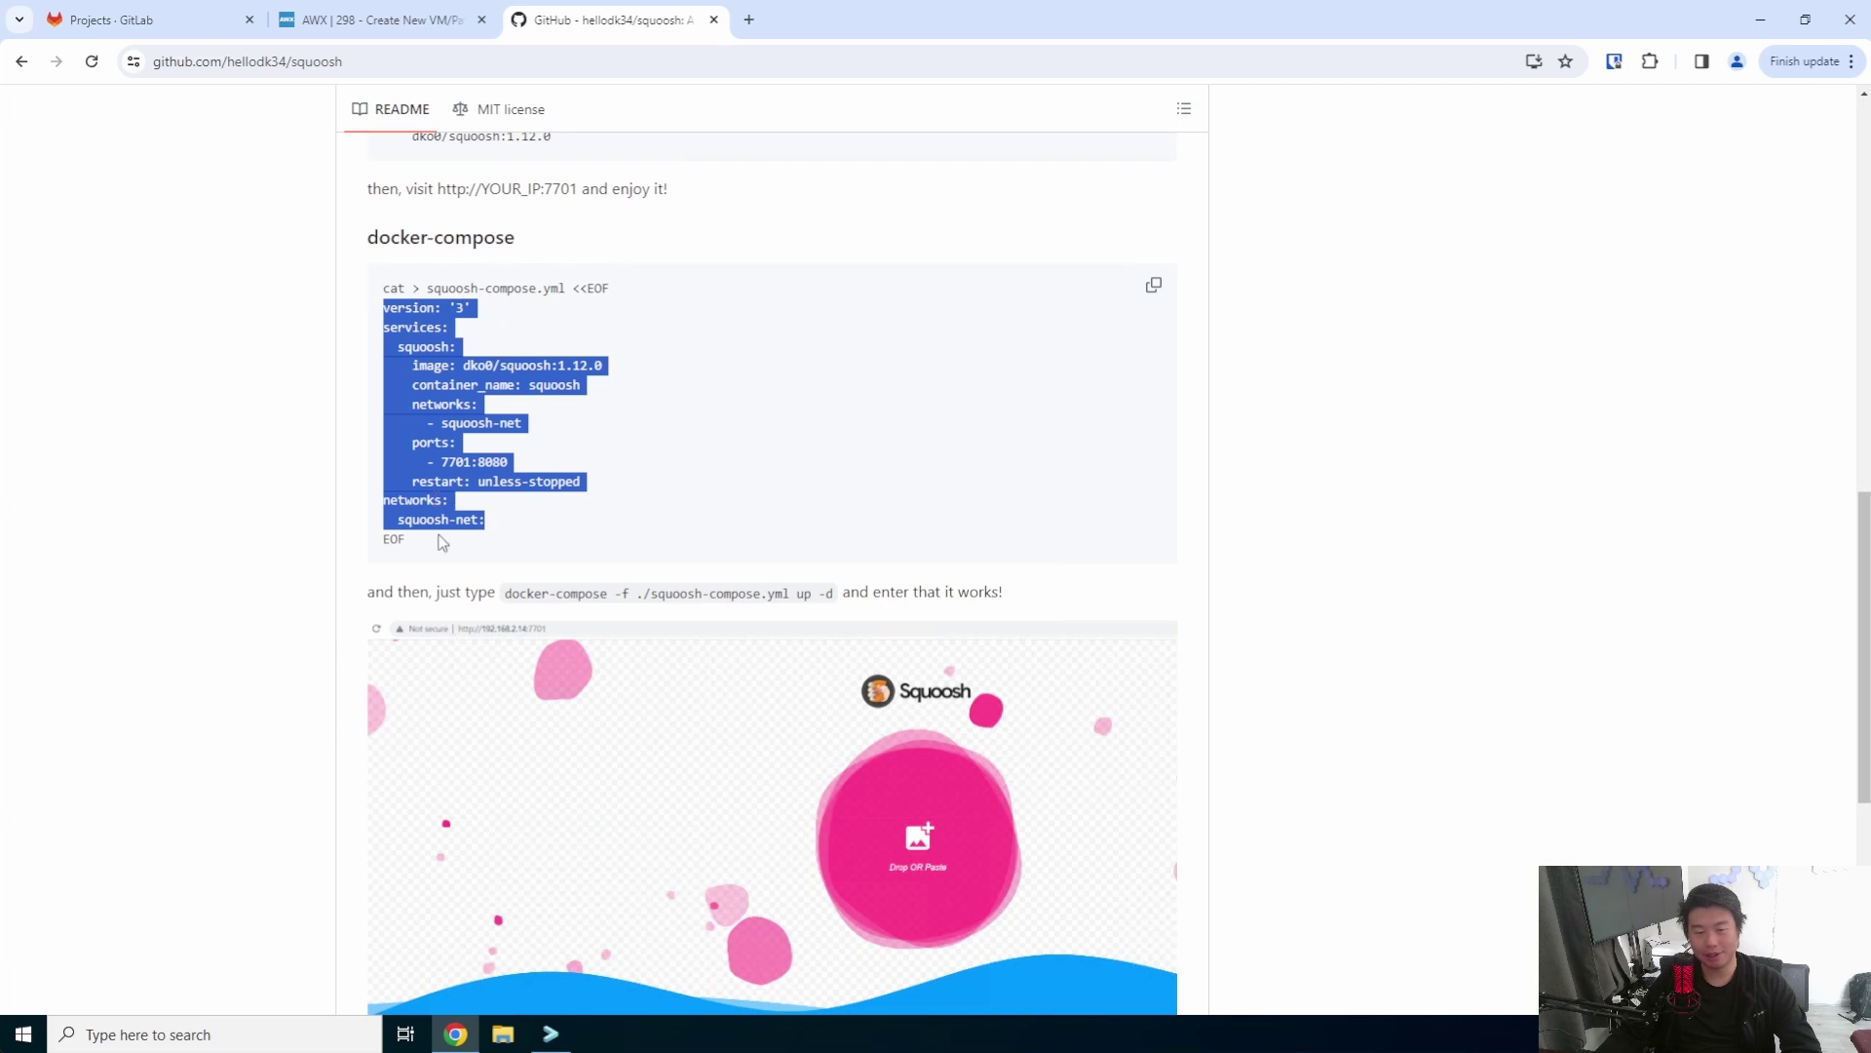
- Reselect the YAML from version: '3' through squoosh-net: and copy it
drag(441, 542, 349, 257)
click(492, 548)
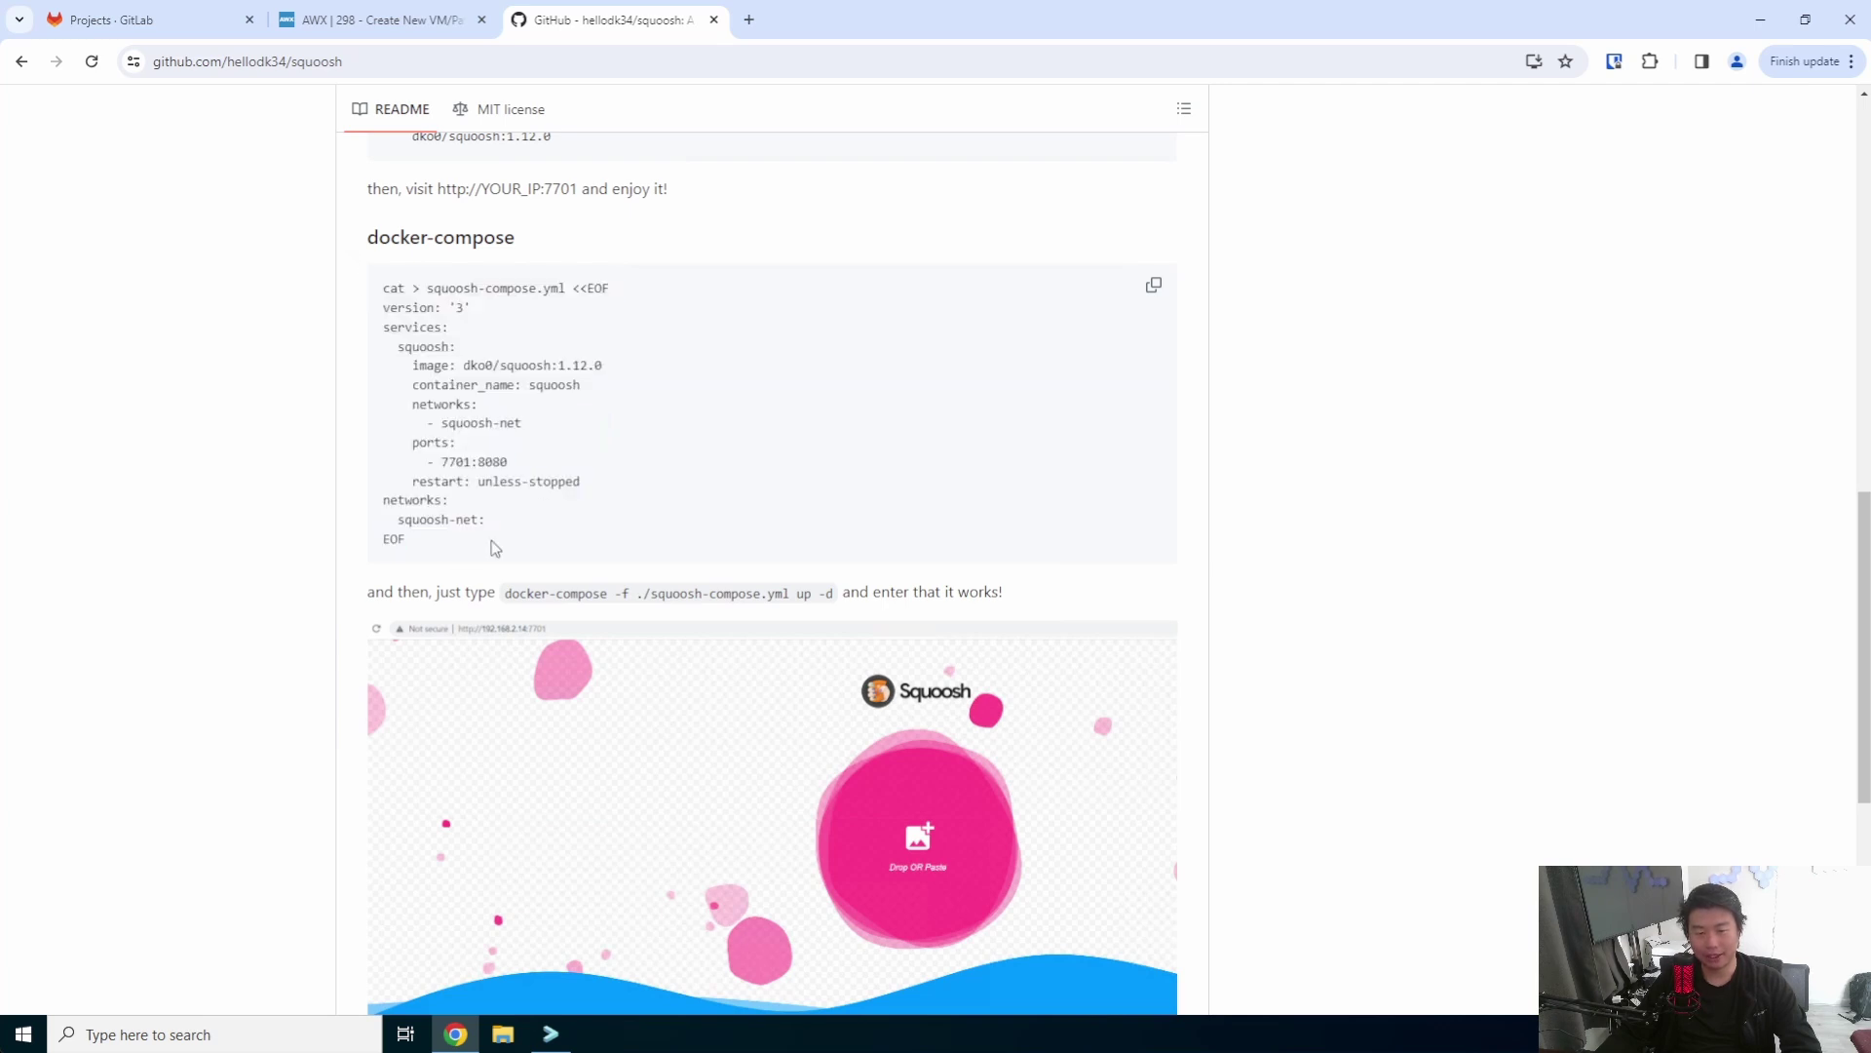
drag(427, 288, 564, 289)
click(534, 325)
drag(387, 310, 561, 528)
right_click(454, 385)
click(463, 403)
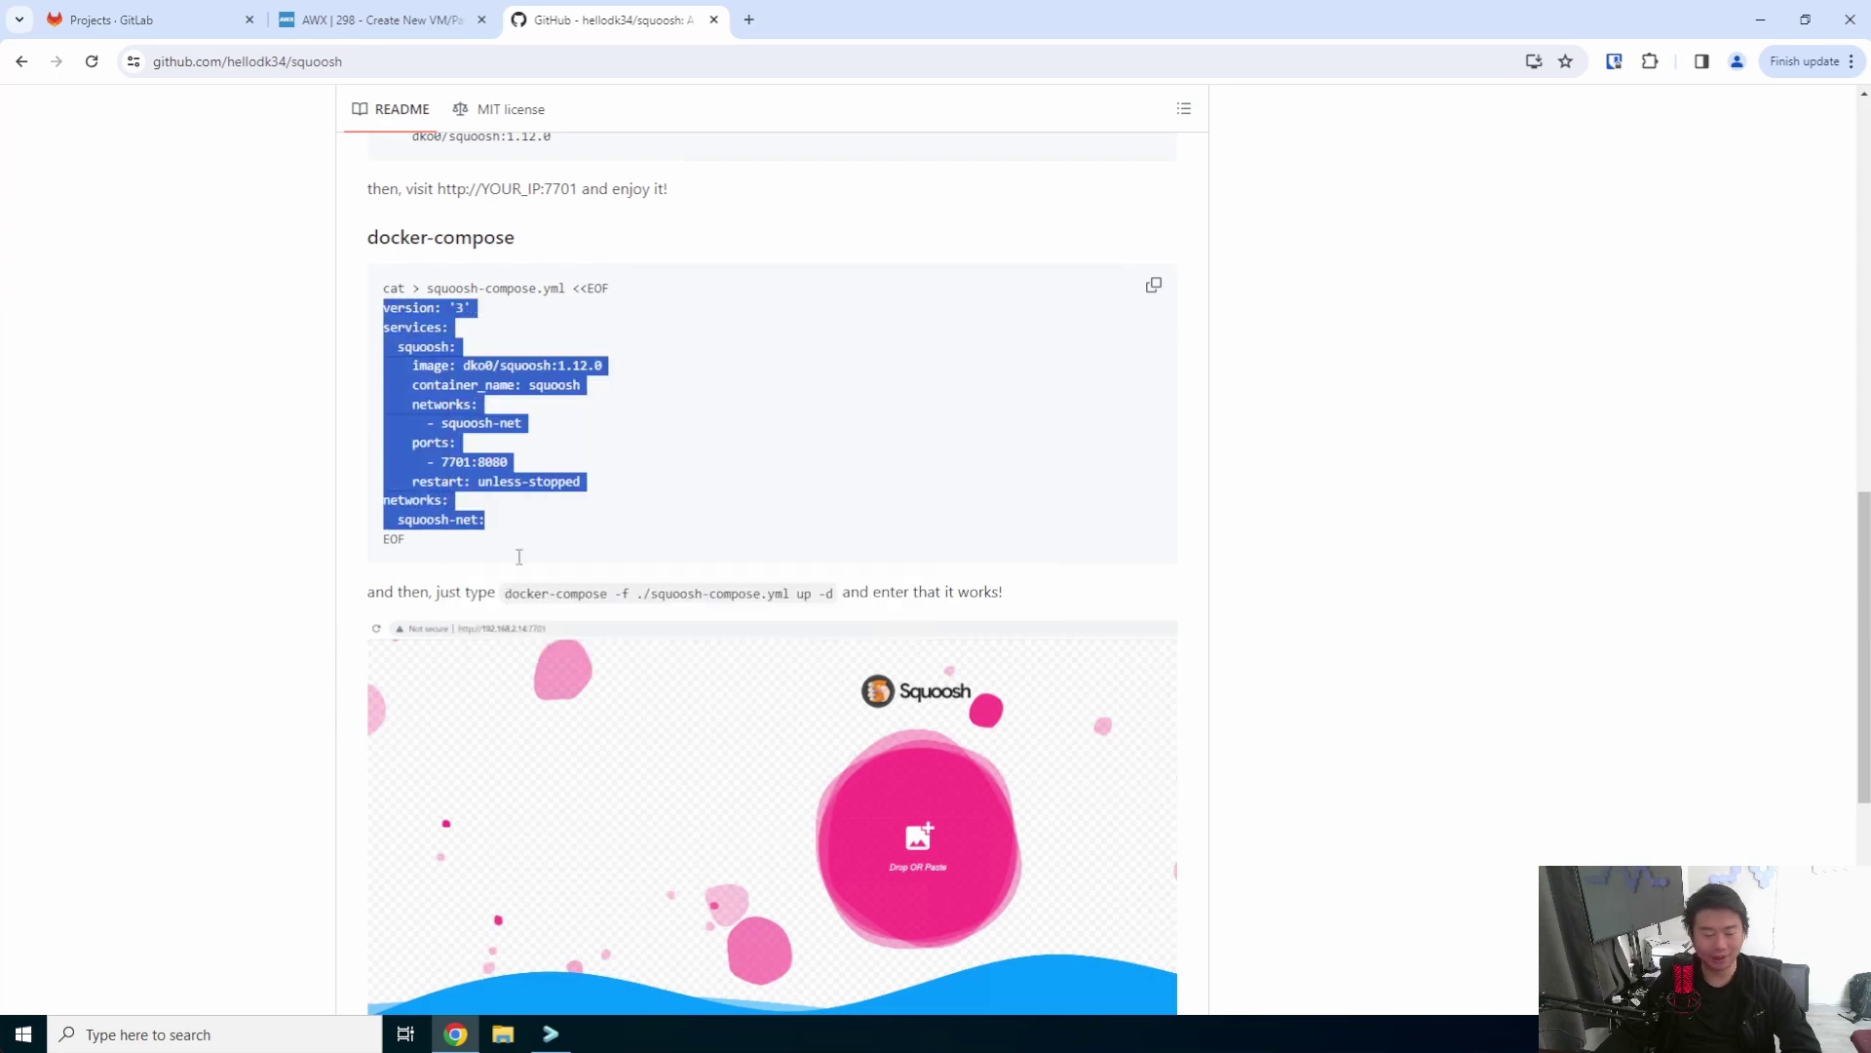
- Create docker-compose.yml in vi and paste the copied squoosh compose YAML
click(551, 1034)
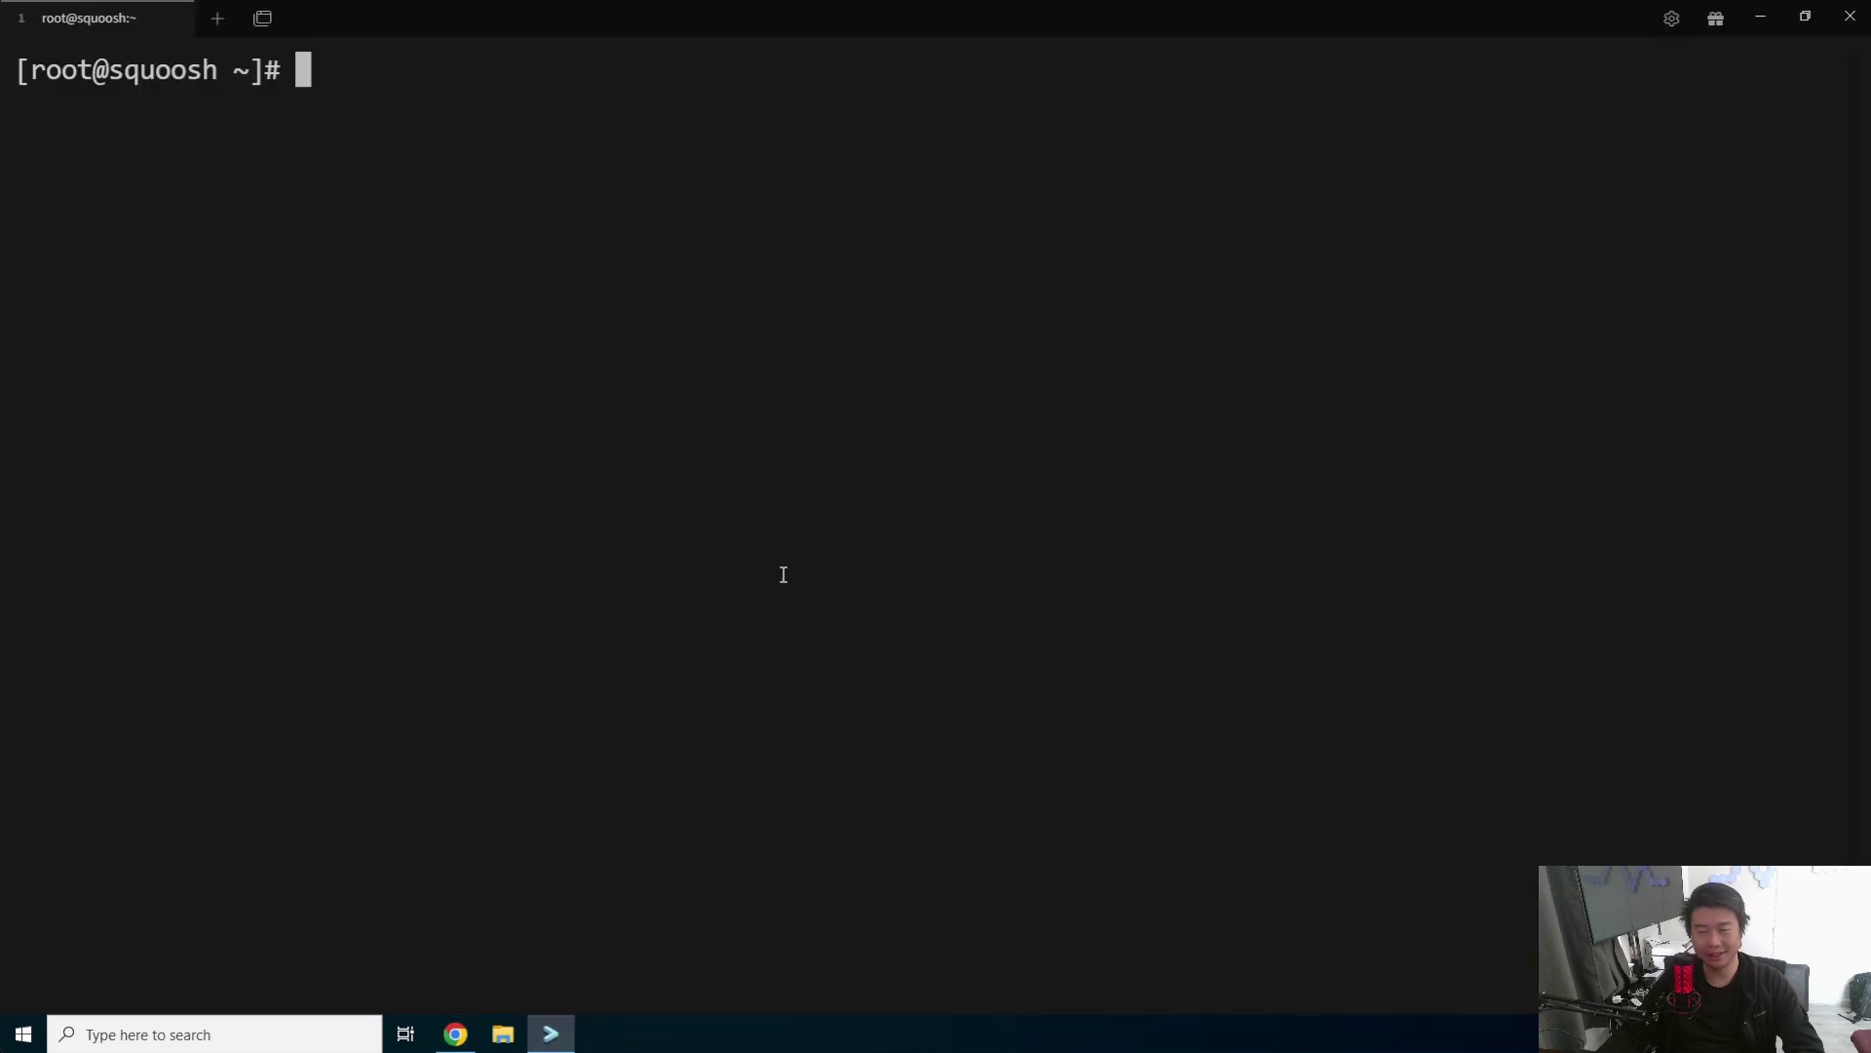
text(vi docker-c)
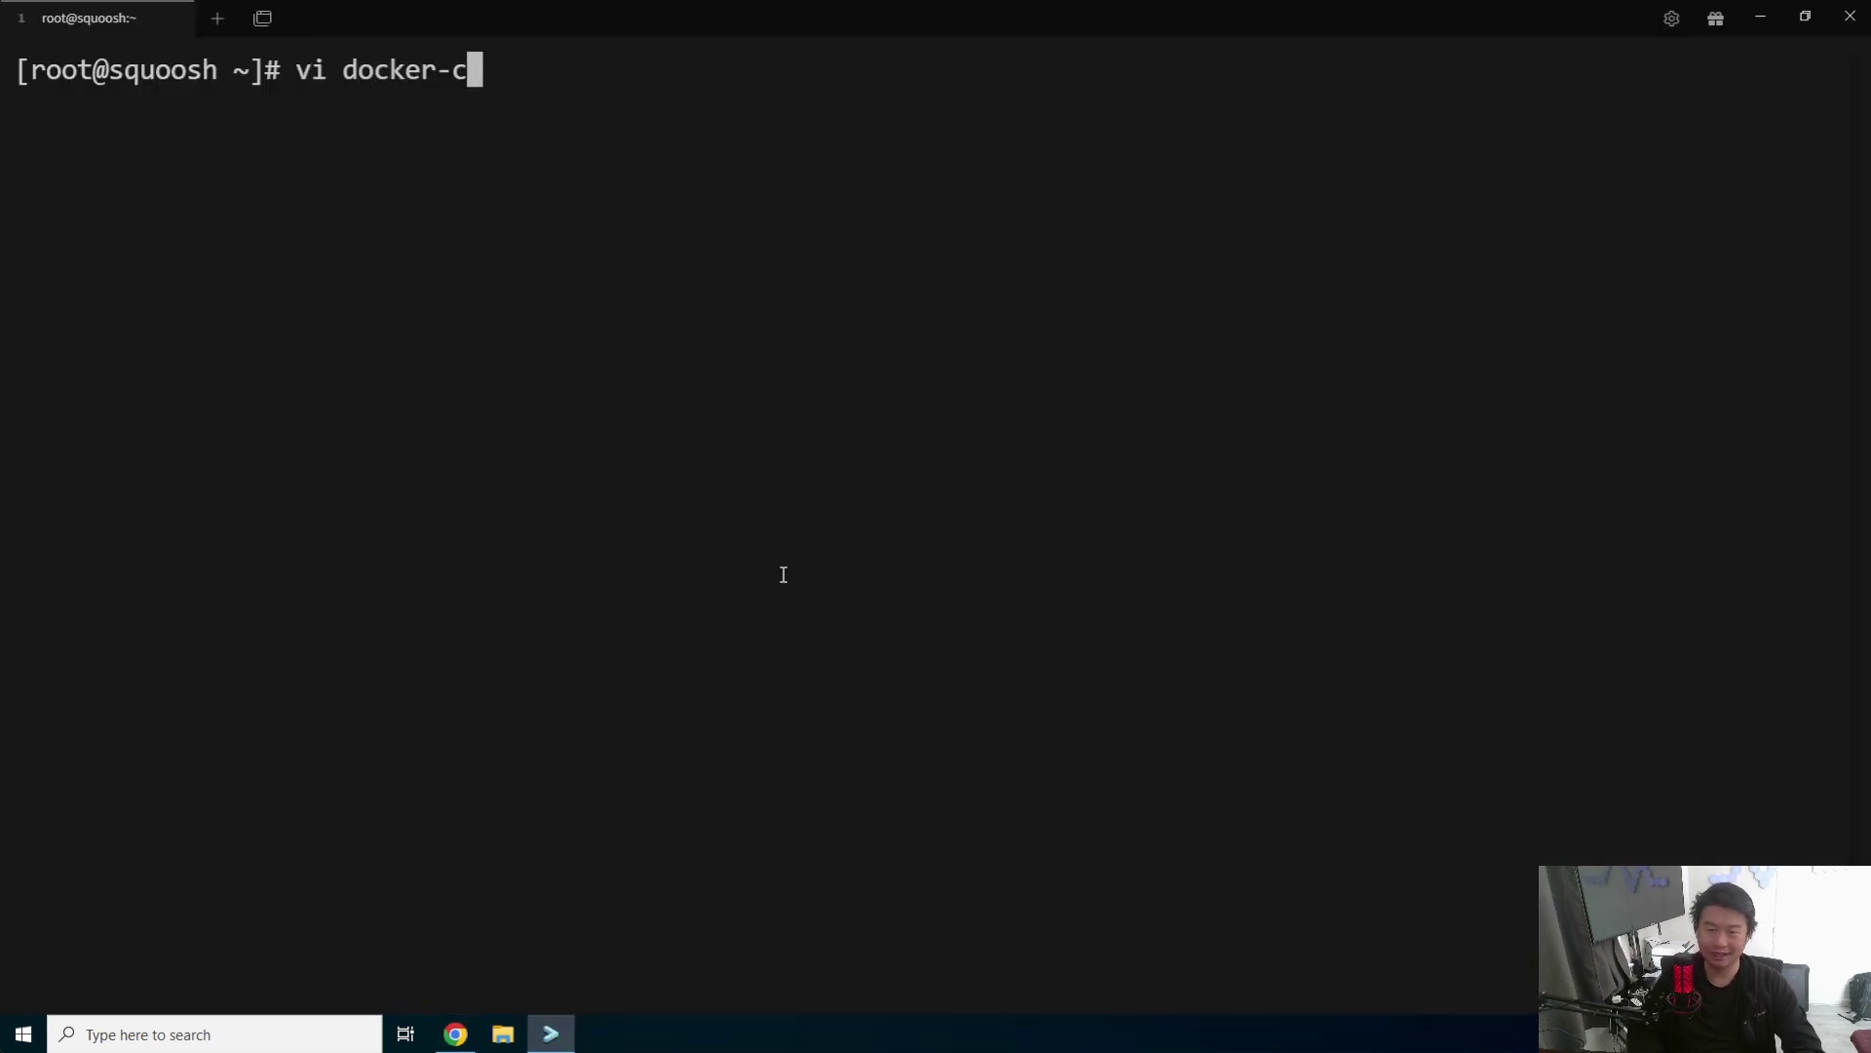
text(ompose.yml)
key(Return)
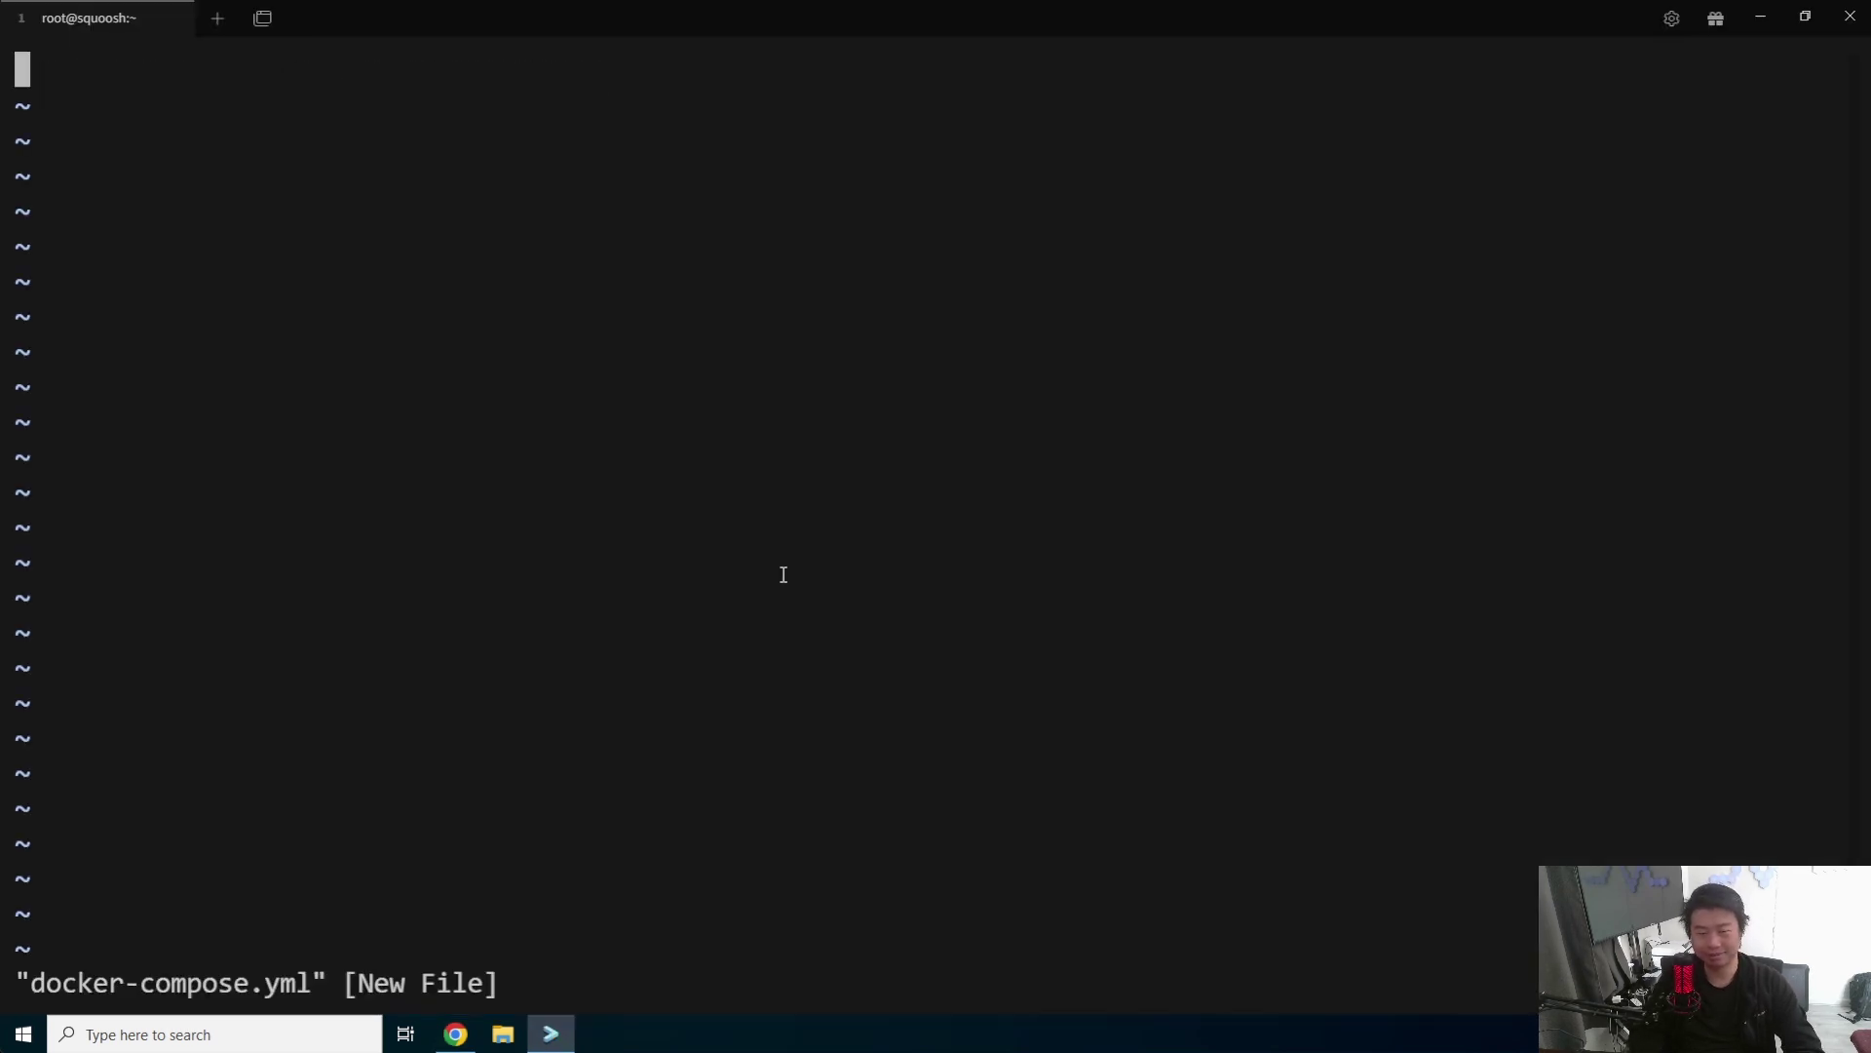
key(i)
right_click(784, 575)
click(782, 575)
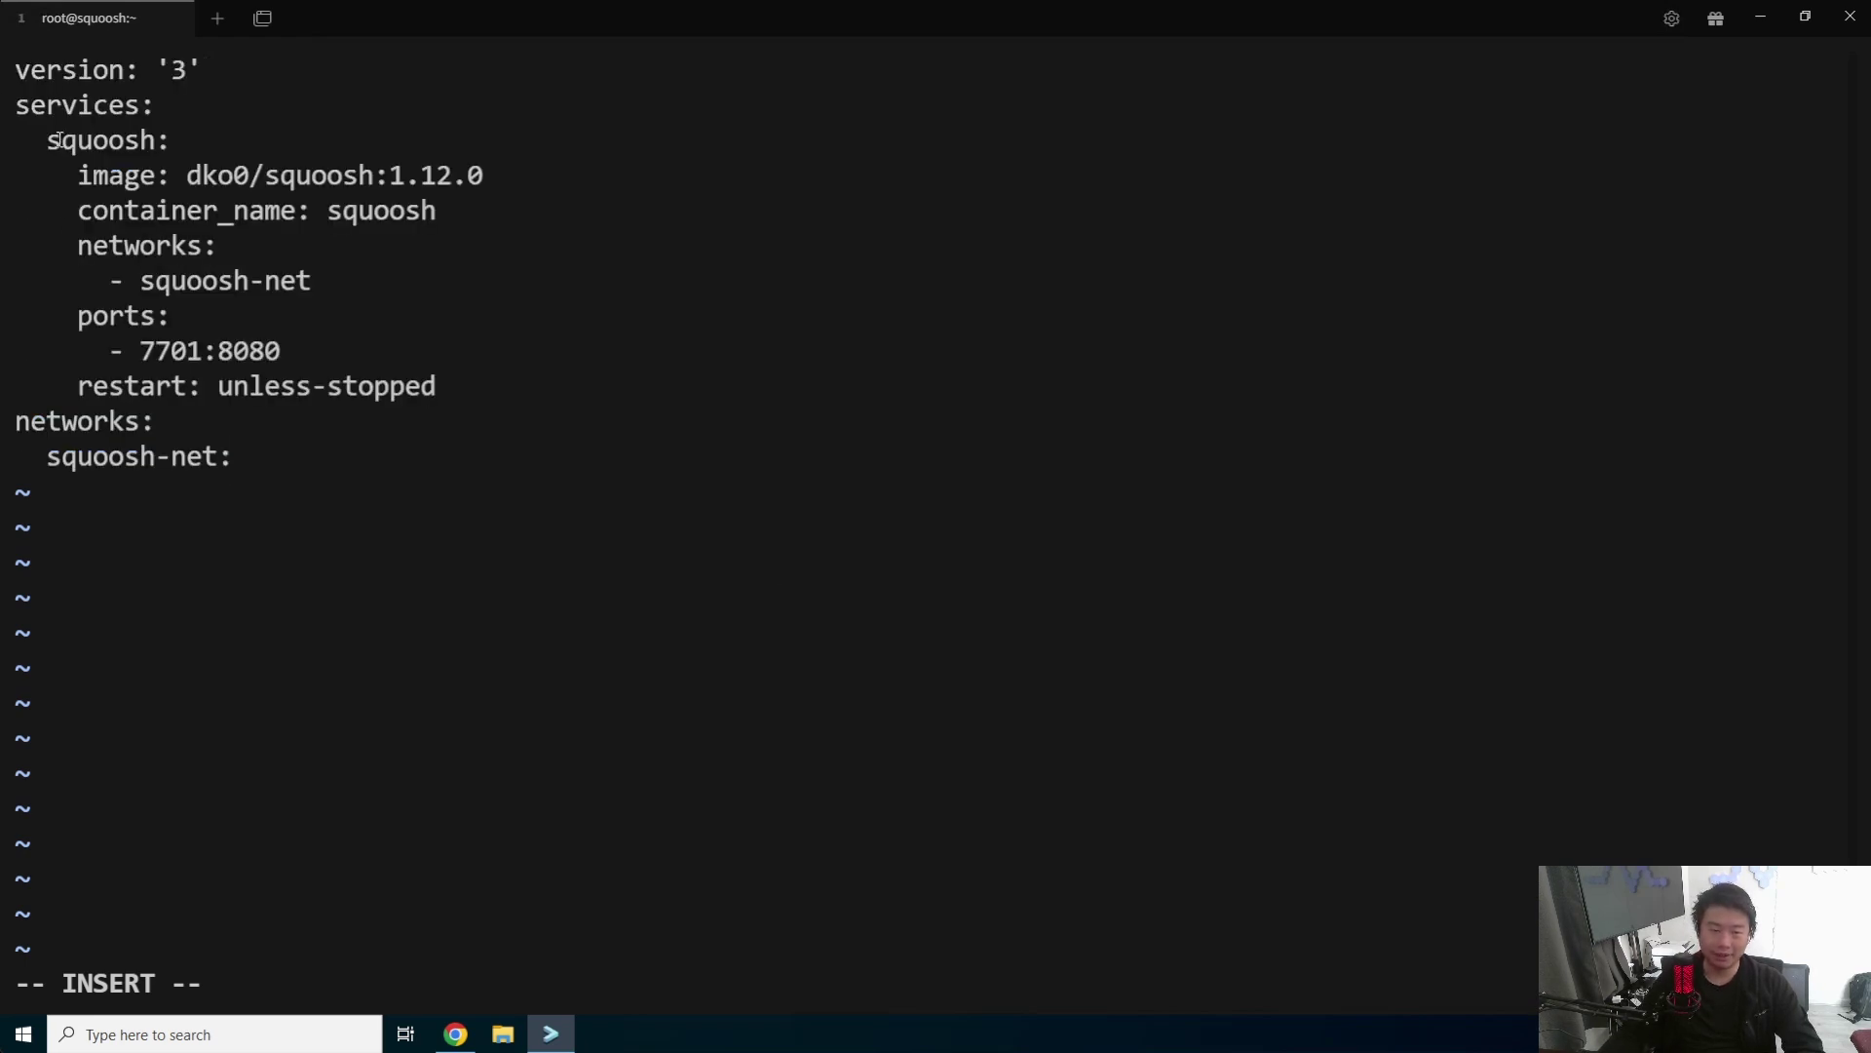
- Check the service, squoosh-net and 7701:8080 lines, then save and exit with :x
drag(44, 139, 171, 209)
drag(310, 280, 111, 261)
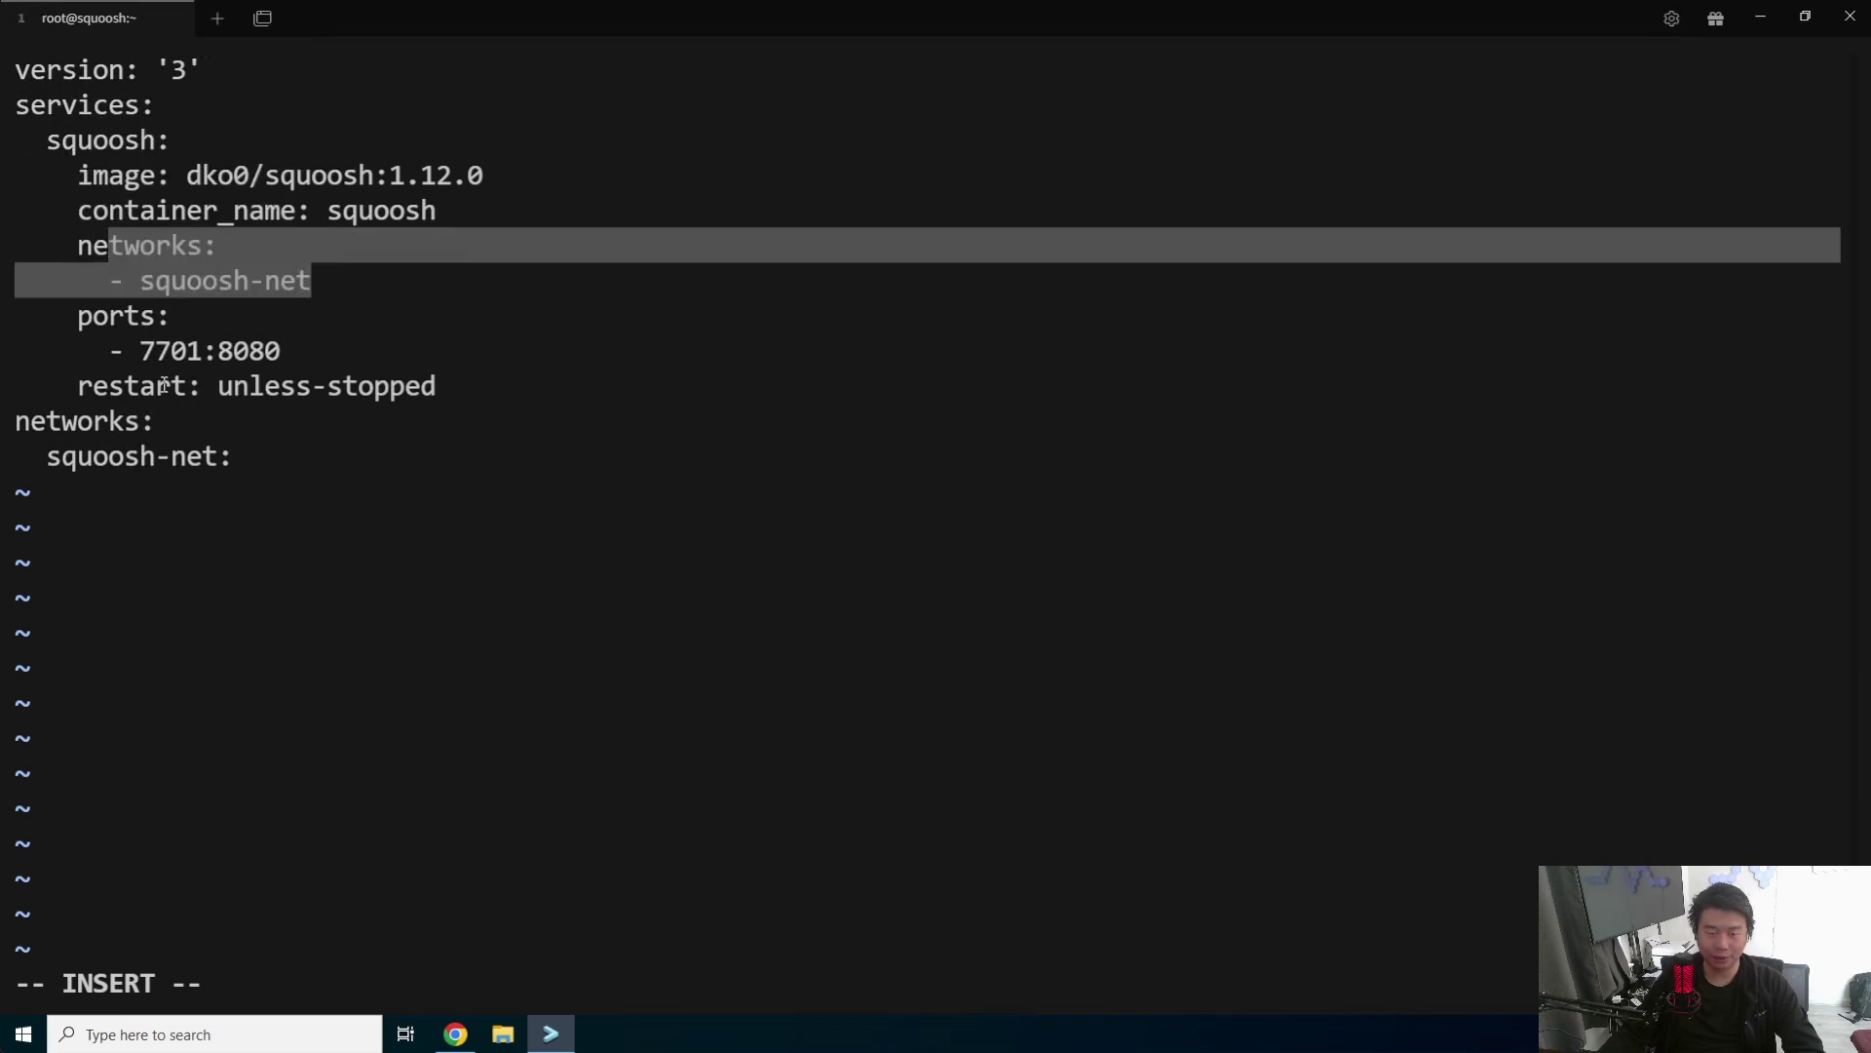
drag(139, 349, 203, 343)
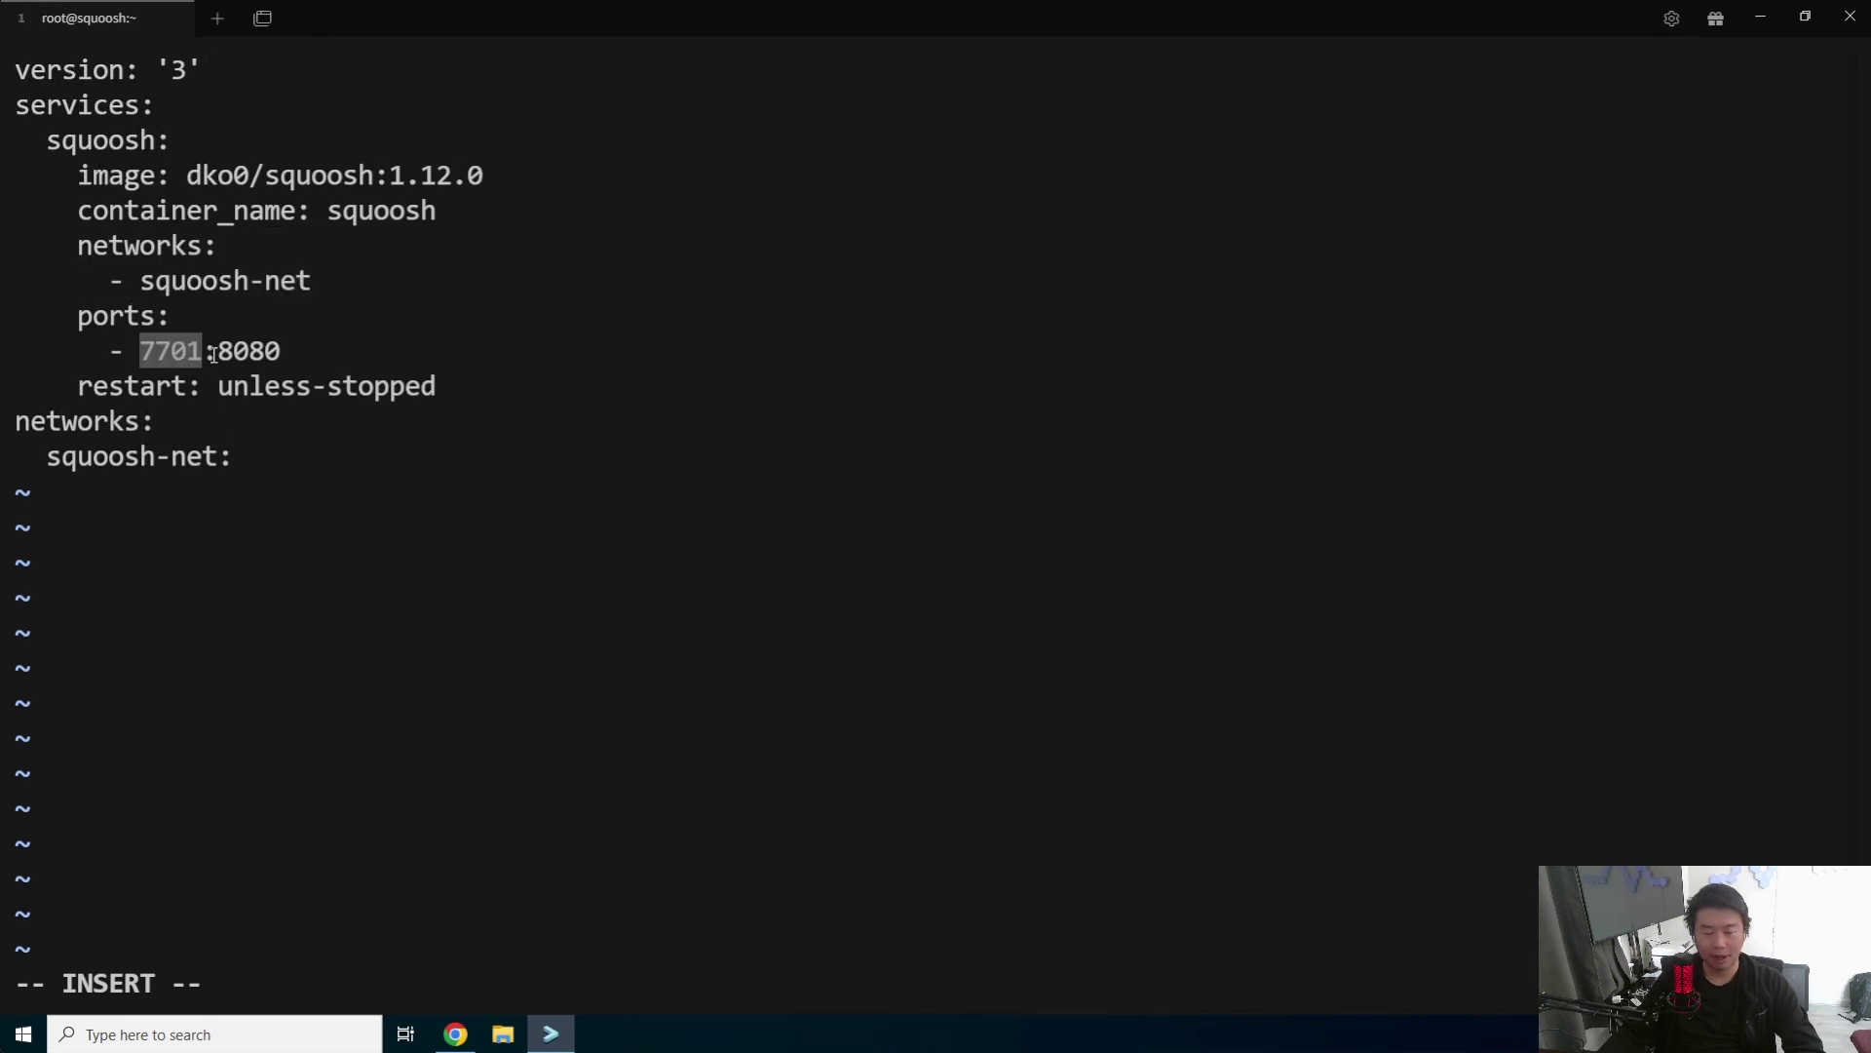
click(171, 353)
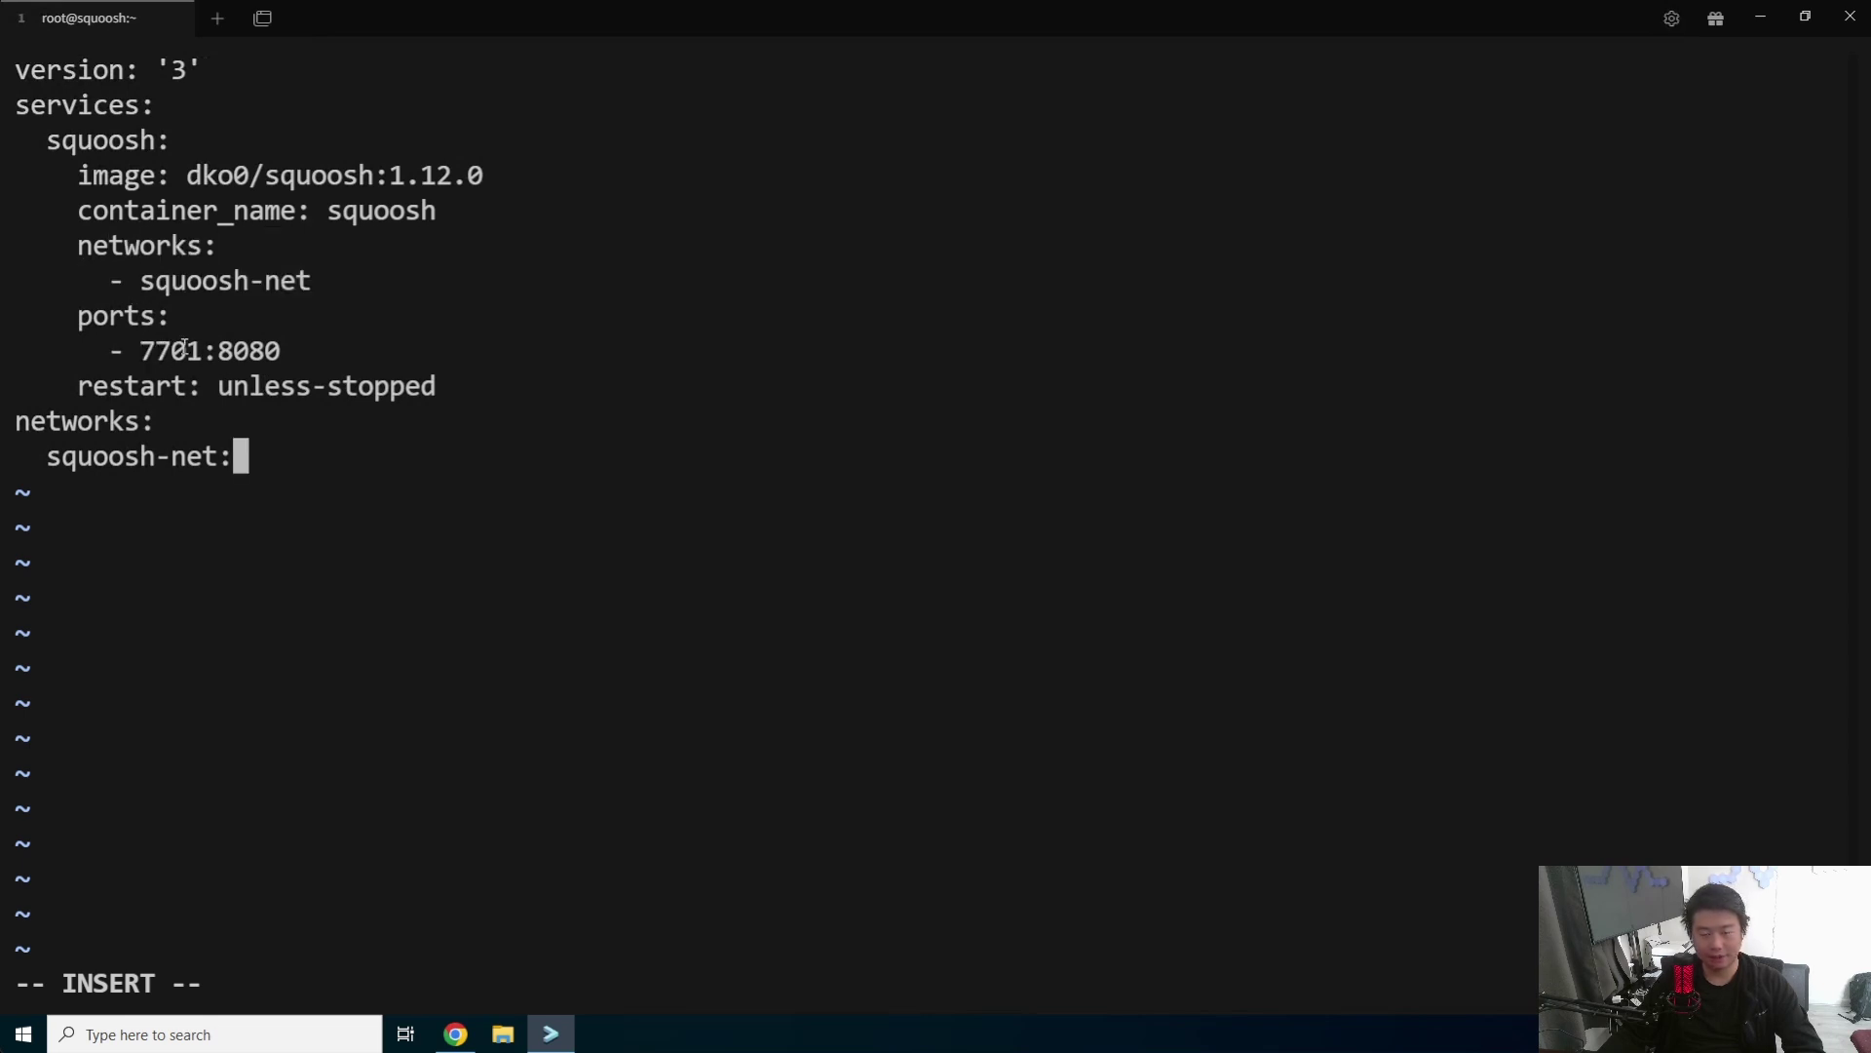
drag(227, 347, 281, 349)
key(ctrl+c)
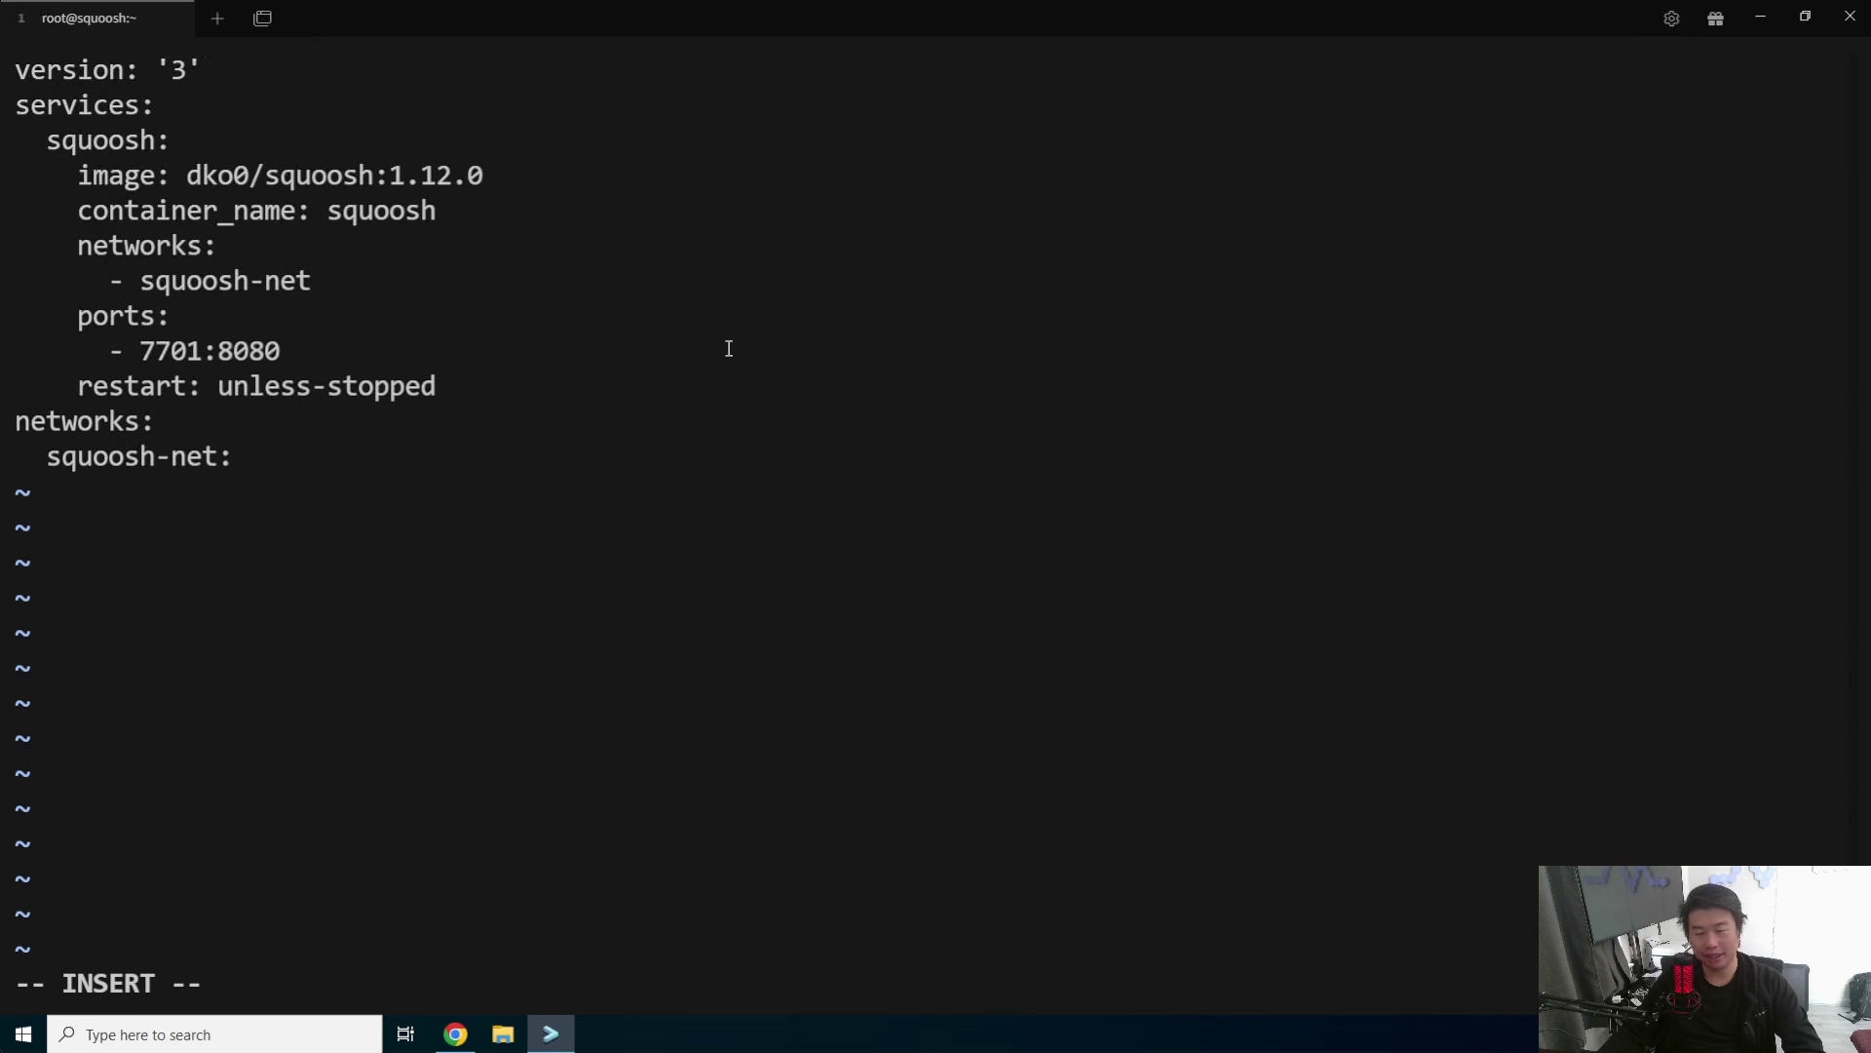
key(Escape)
text(:x)
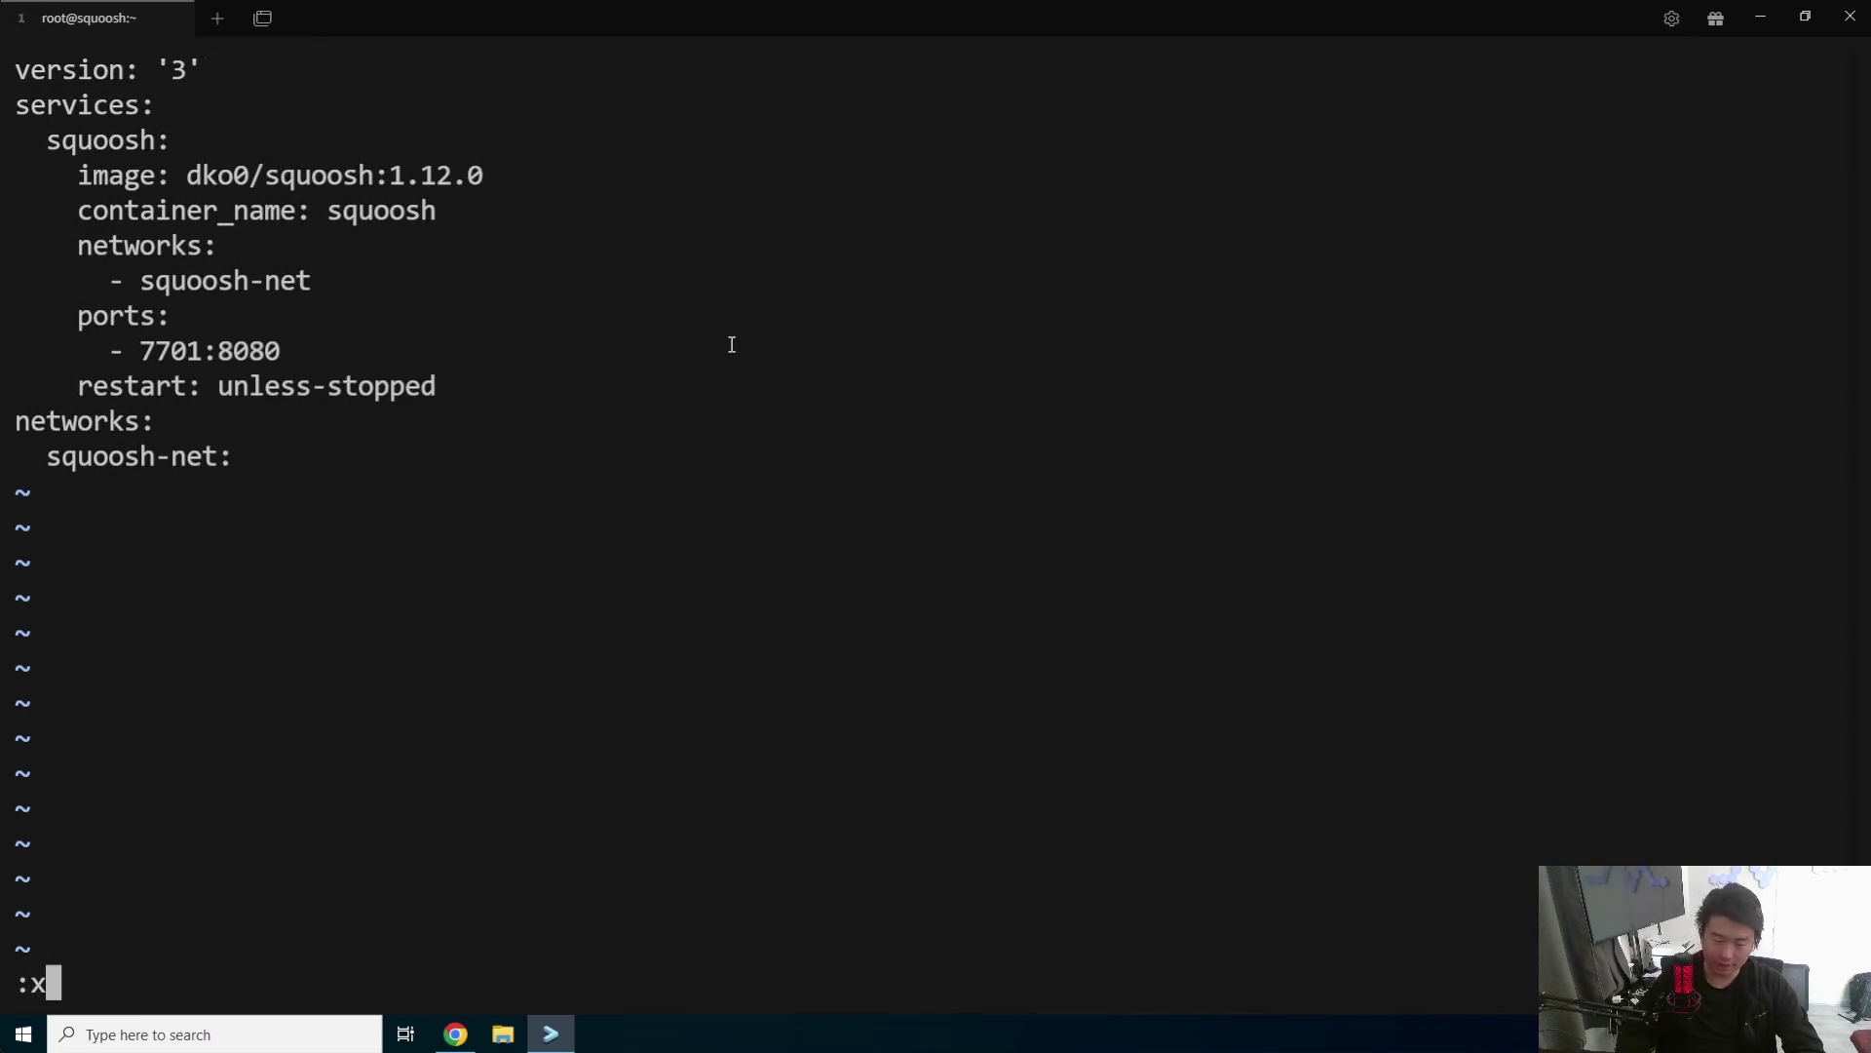
key(Return)
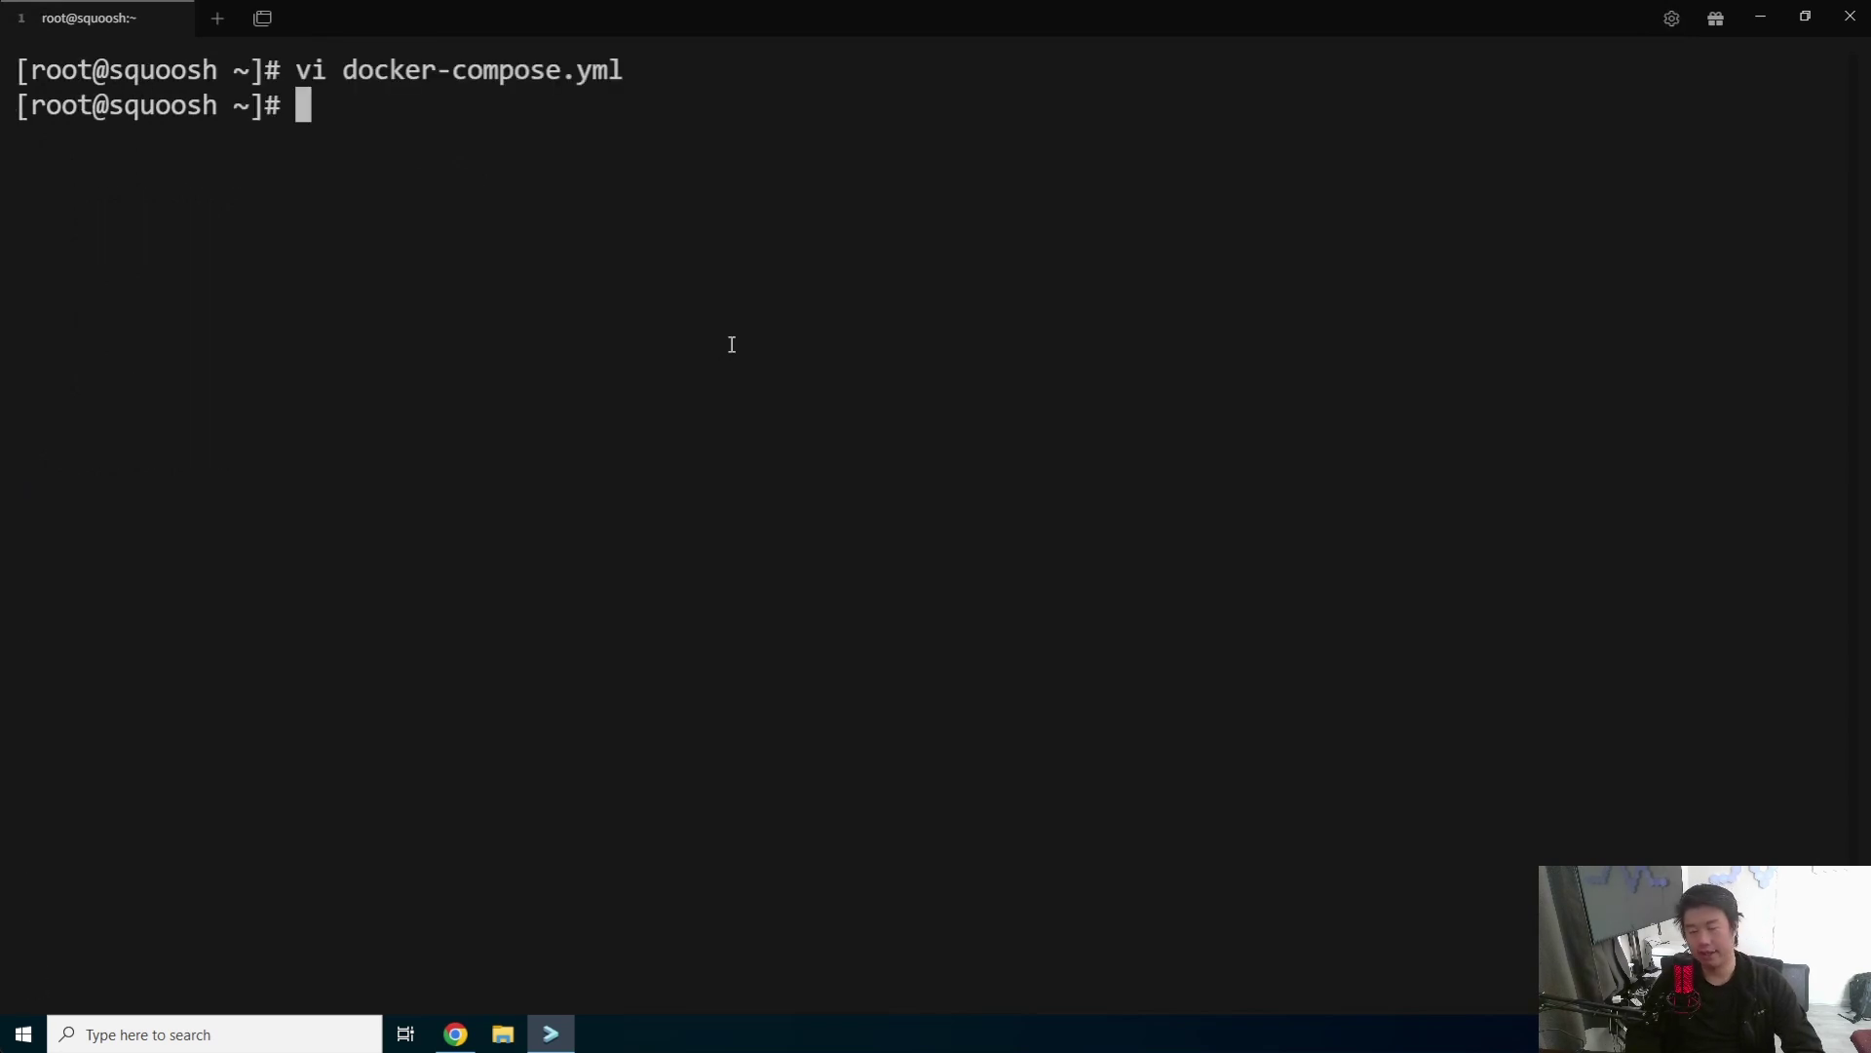
- Start the squoosh container in the background with docker-compose up -d
text(doicker)
key(BackSpace)
key(BackSpace)
key(BackSpace)
key(BackSpace)
key(BackSpace)
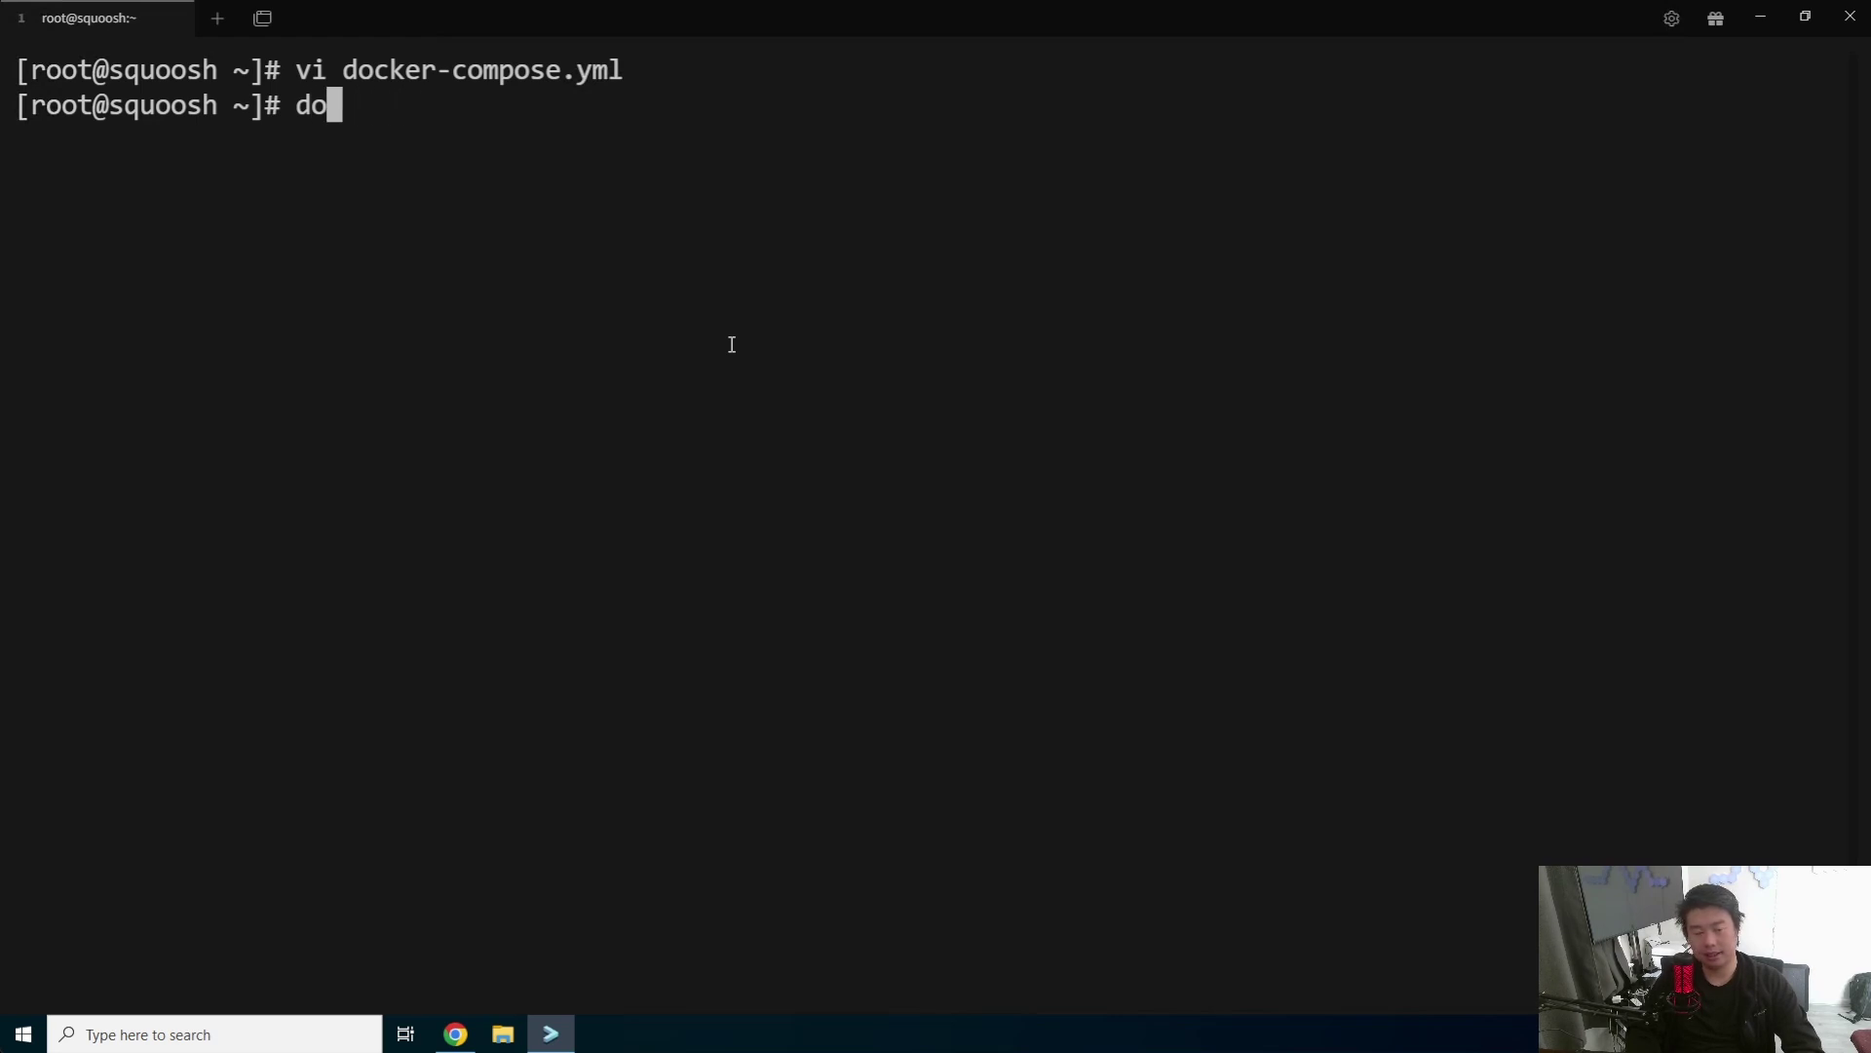
text(cker-compose up -d)
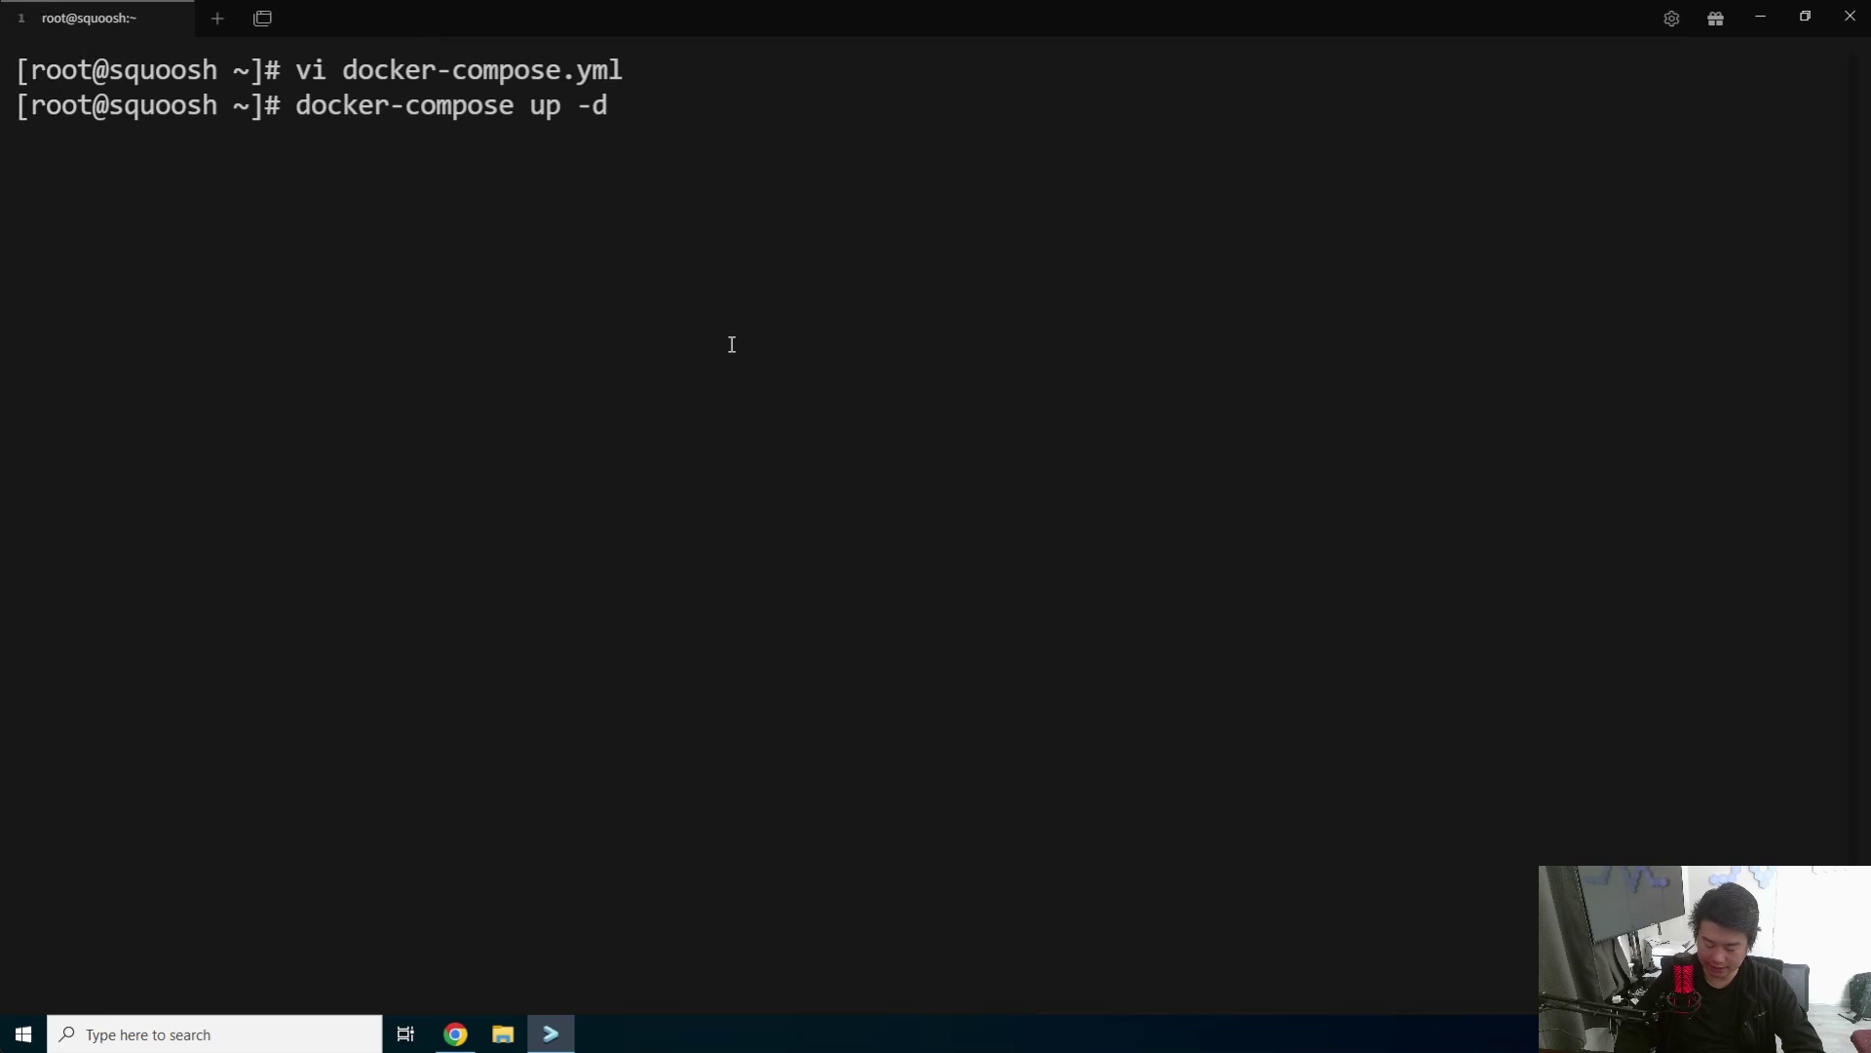
key(Return)
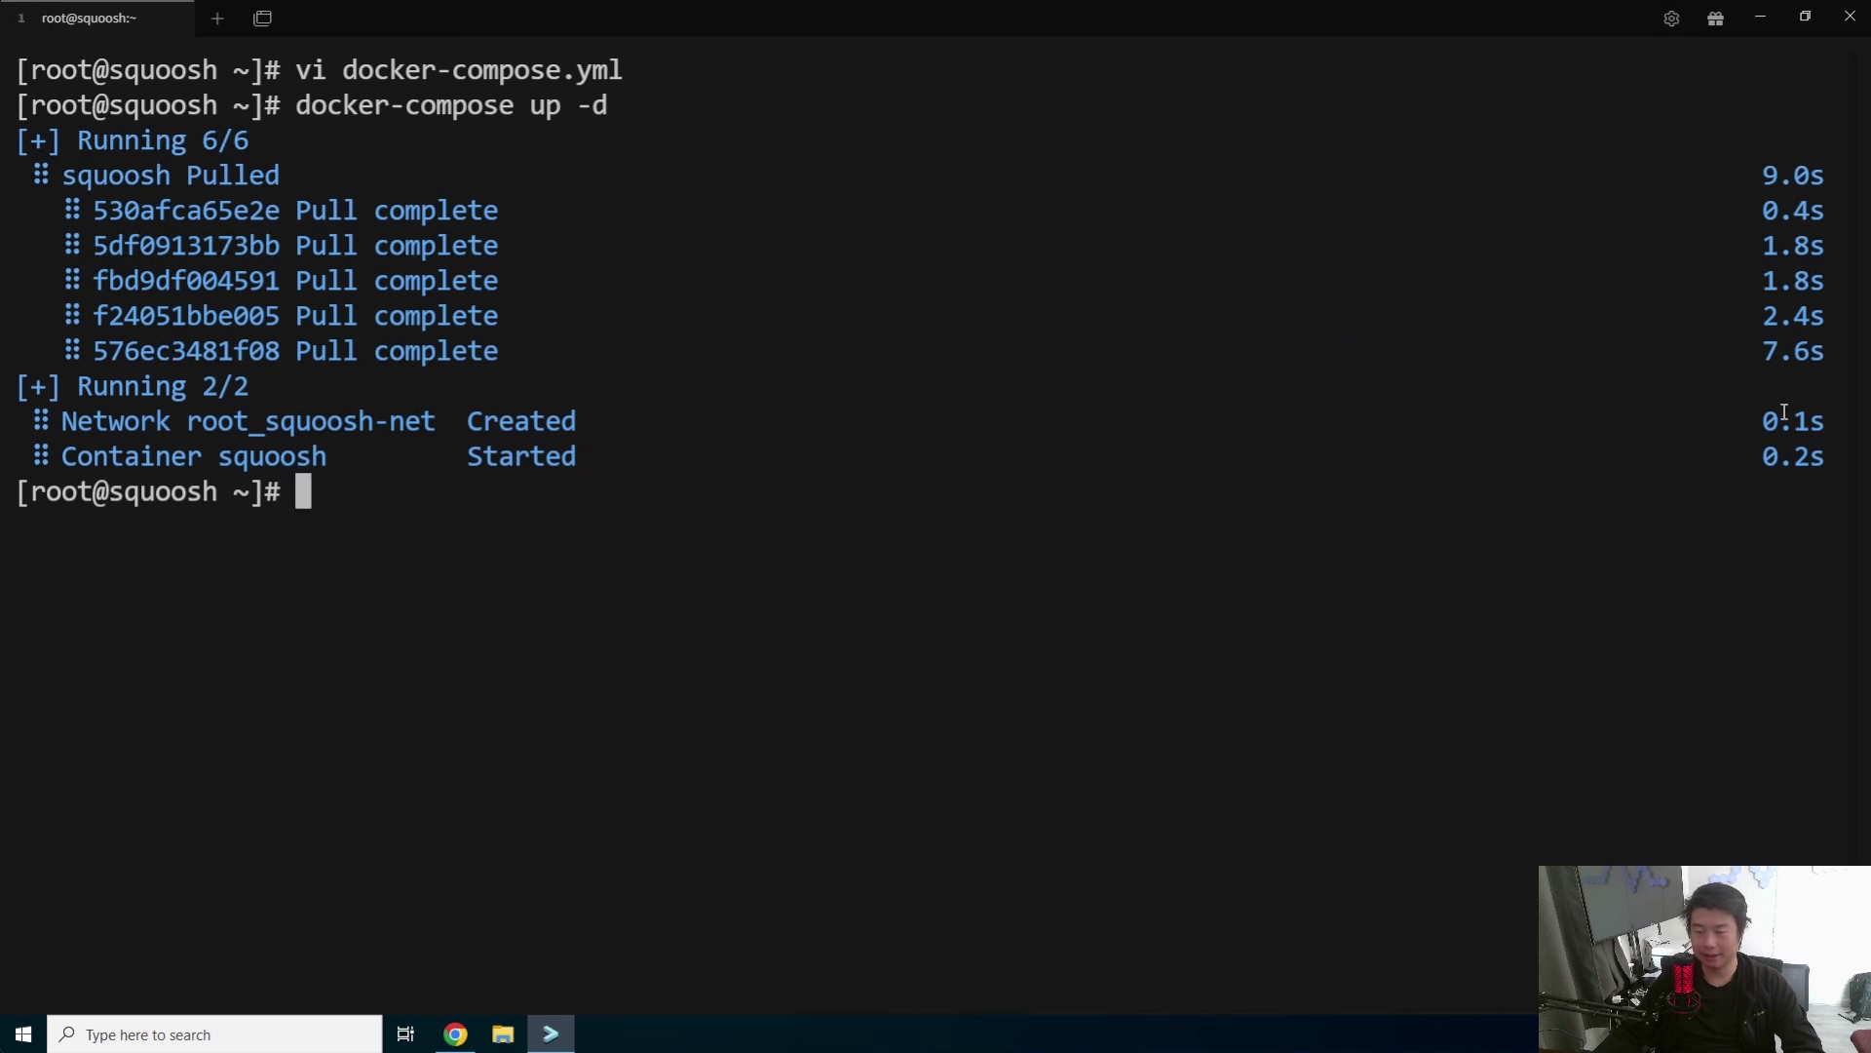
drag(1832, 458, 20, 105)
key(ctrl+c)
- Confirm with docker ps -a that squoosh runs from dko0/squoosh:1.12.0 on port 7701->8080
text(docker ps -a)
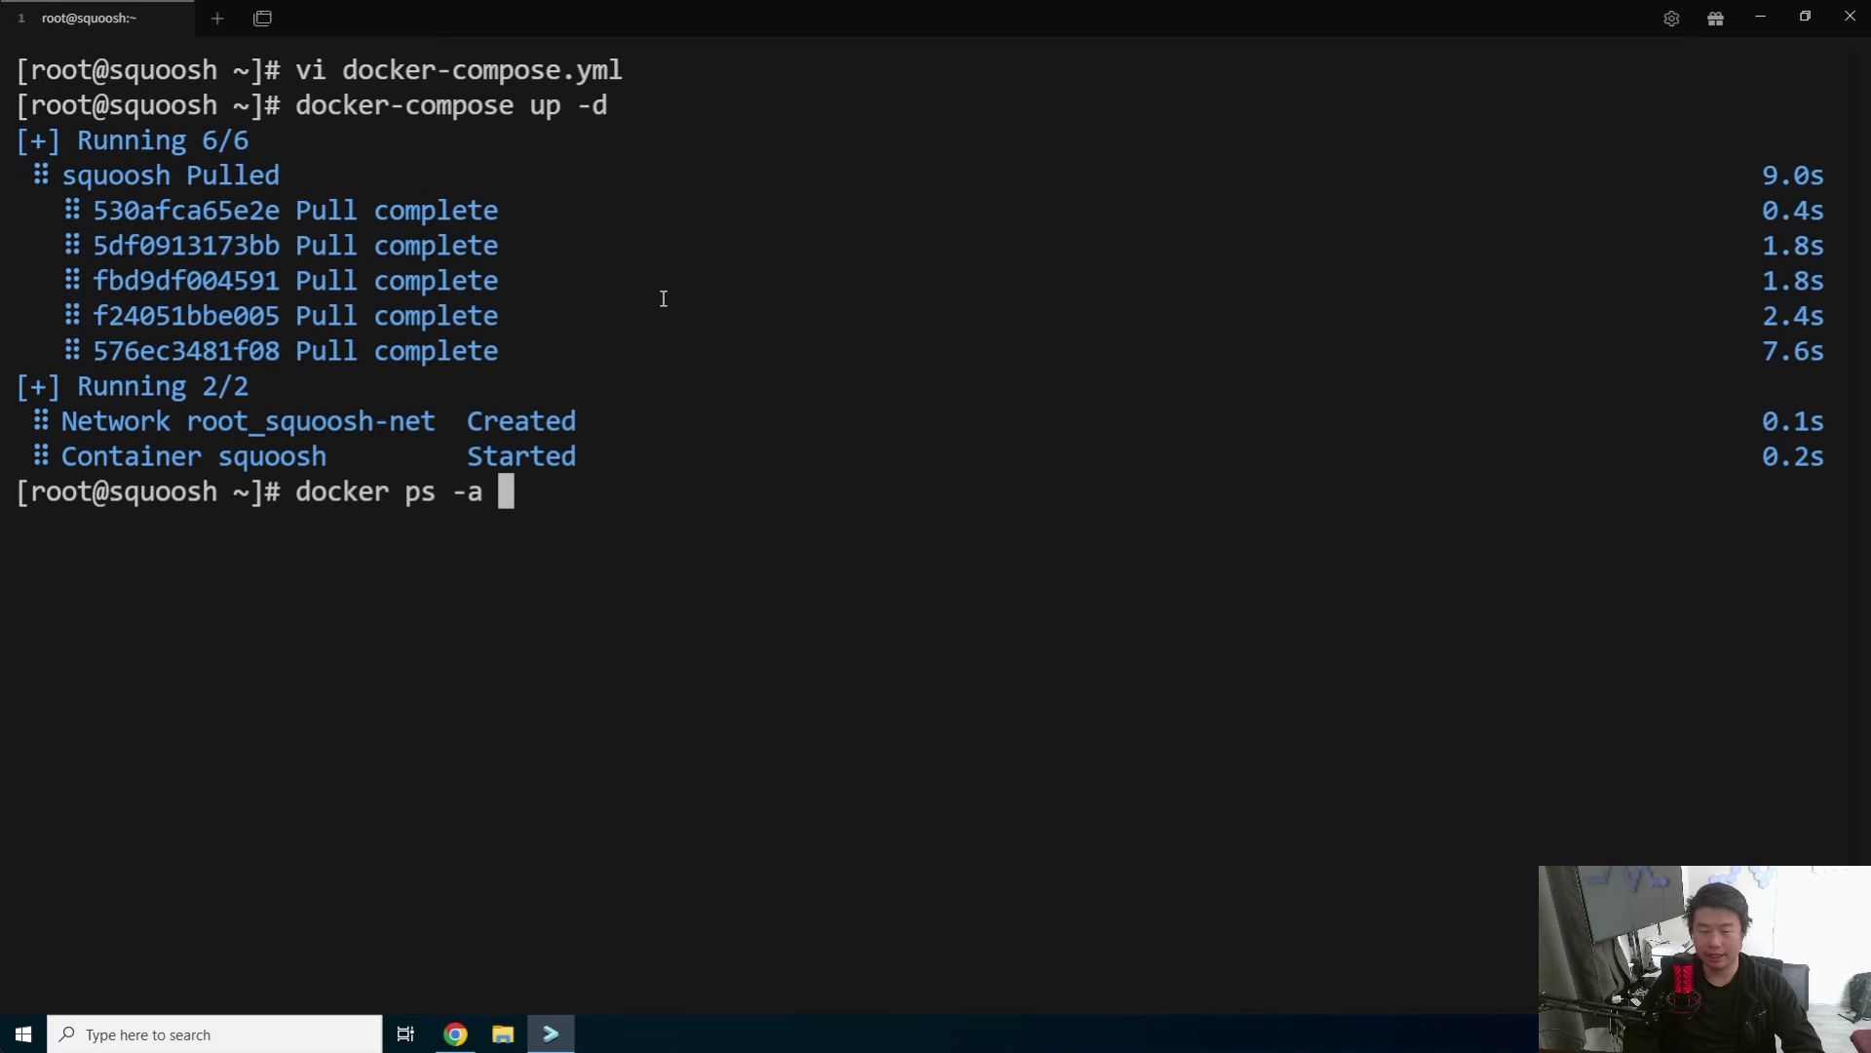
key(Return)
drag(1654, 612, 873, 575)
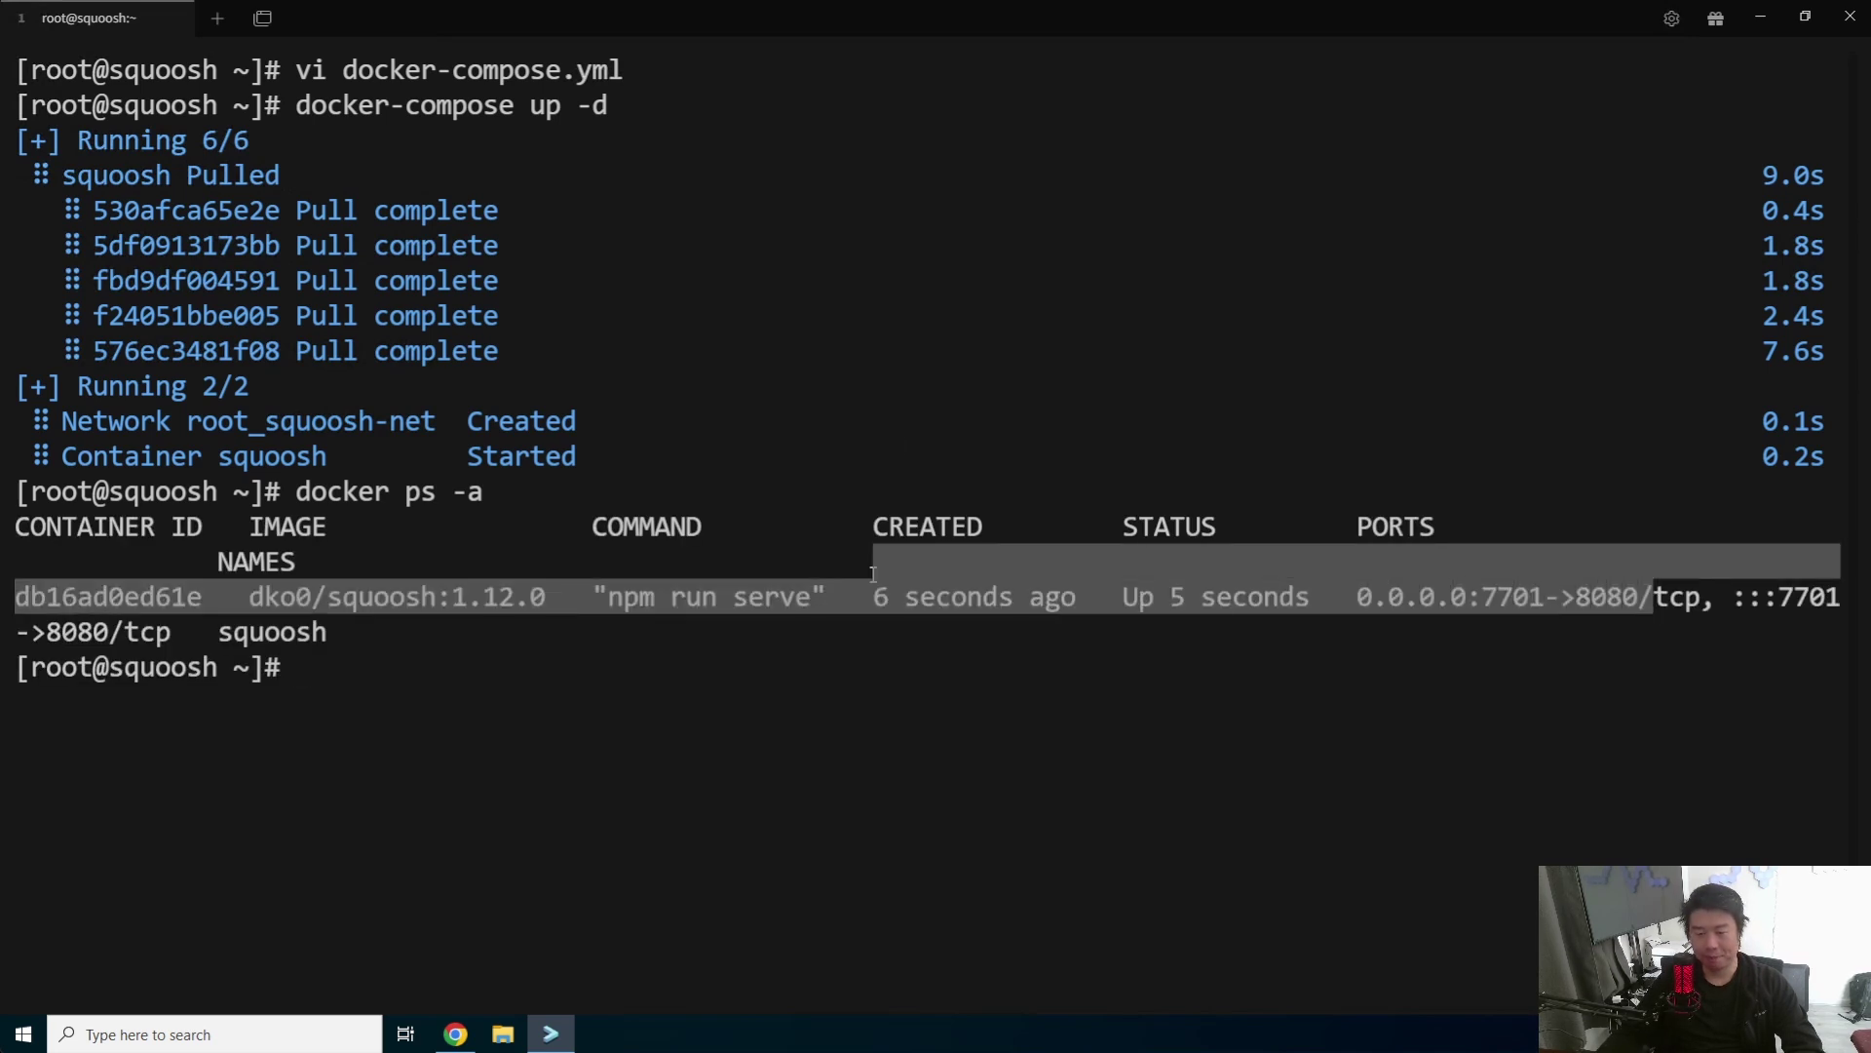
key(ctrl+c)
click(445, 1041)
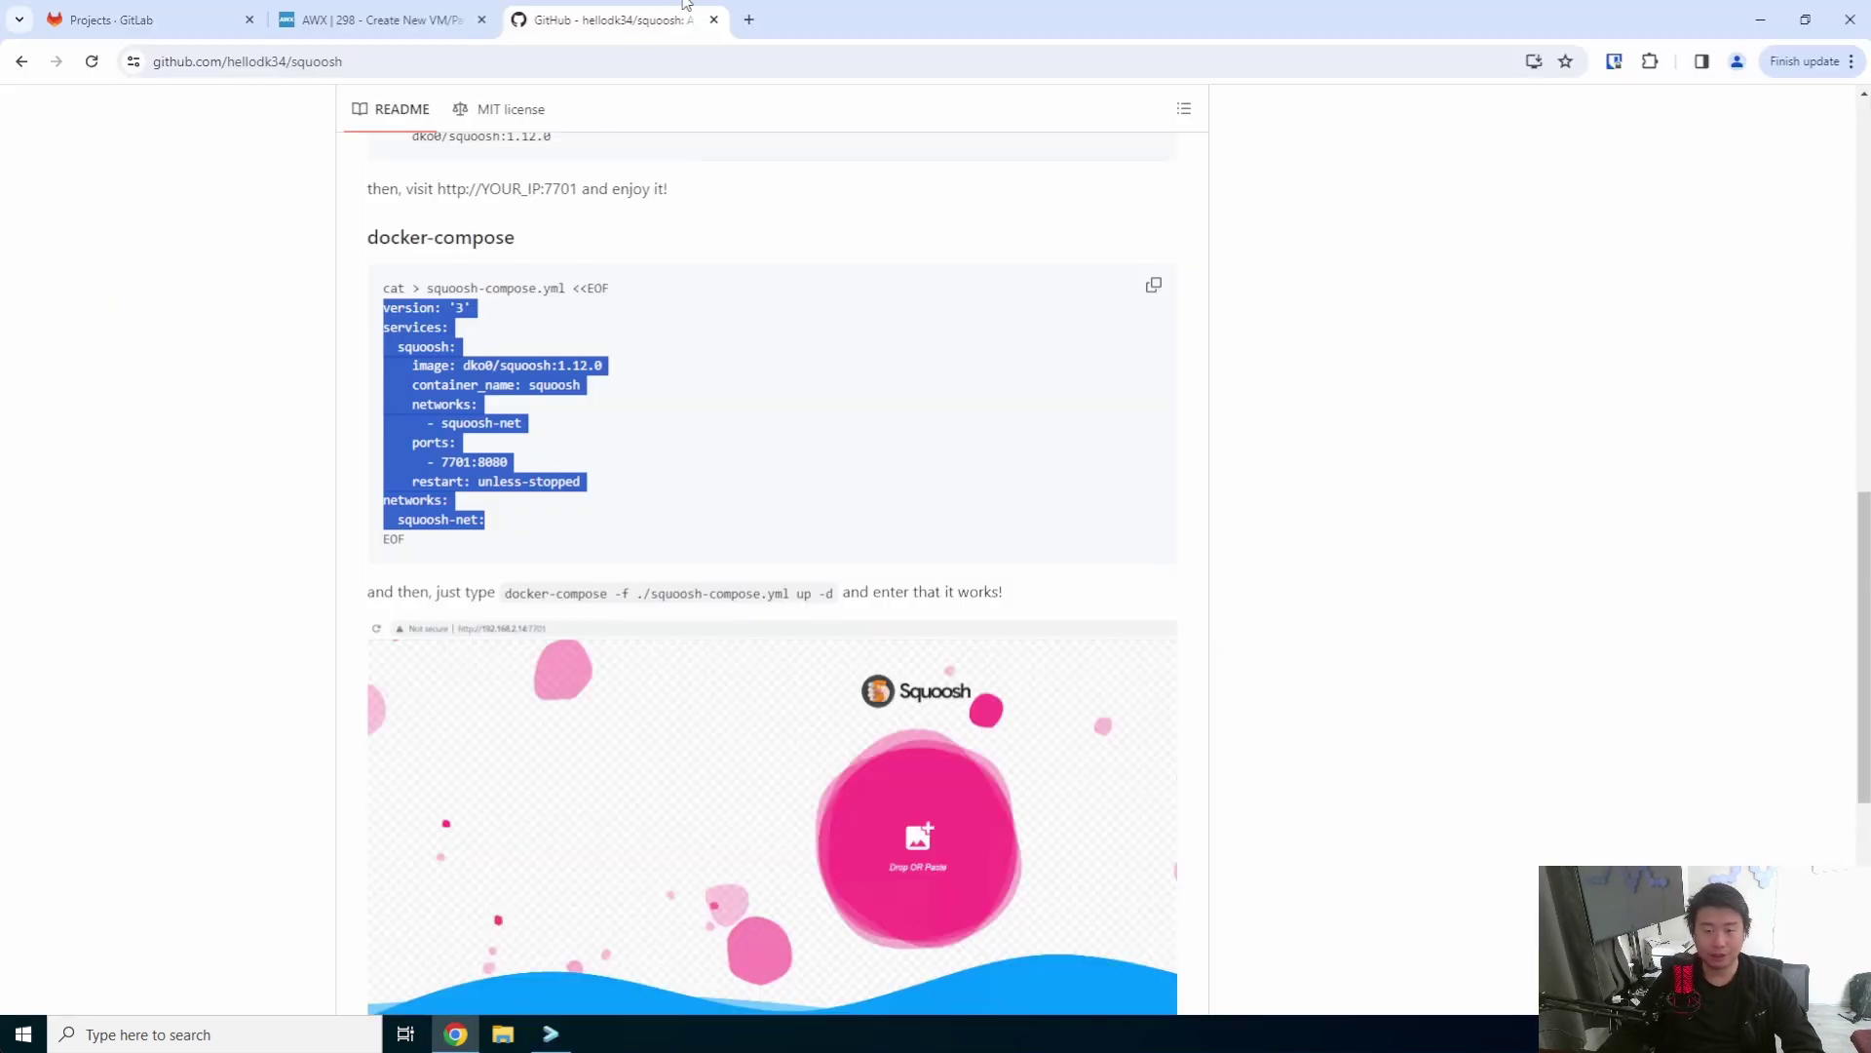
click(747, 19)
text(htt)
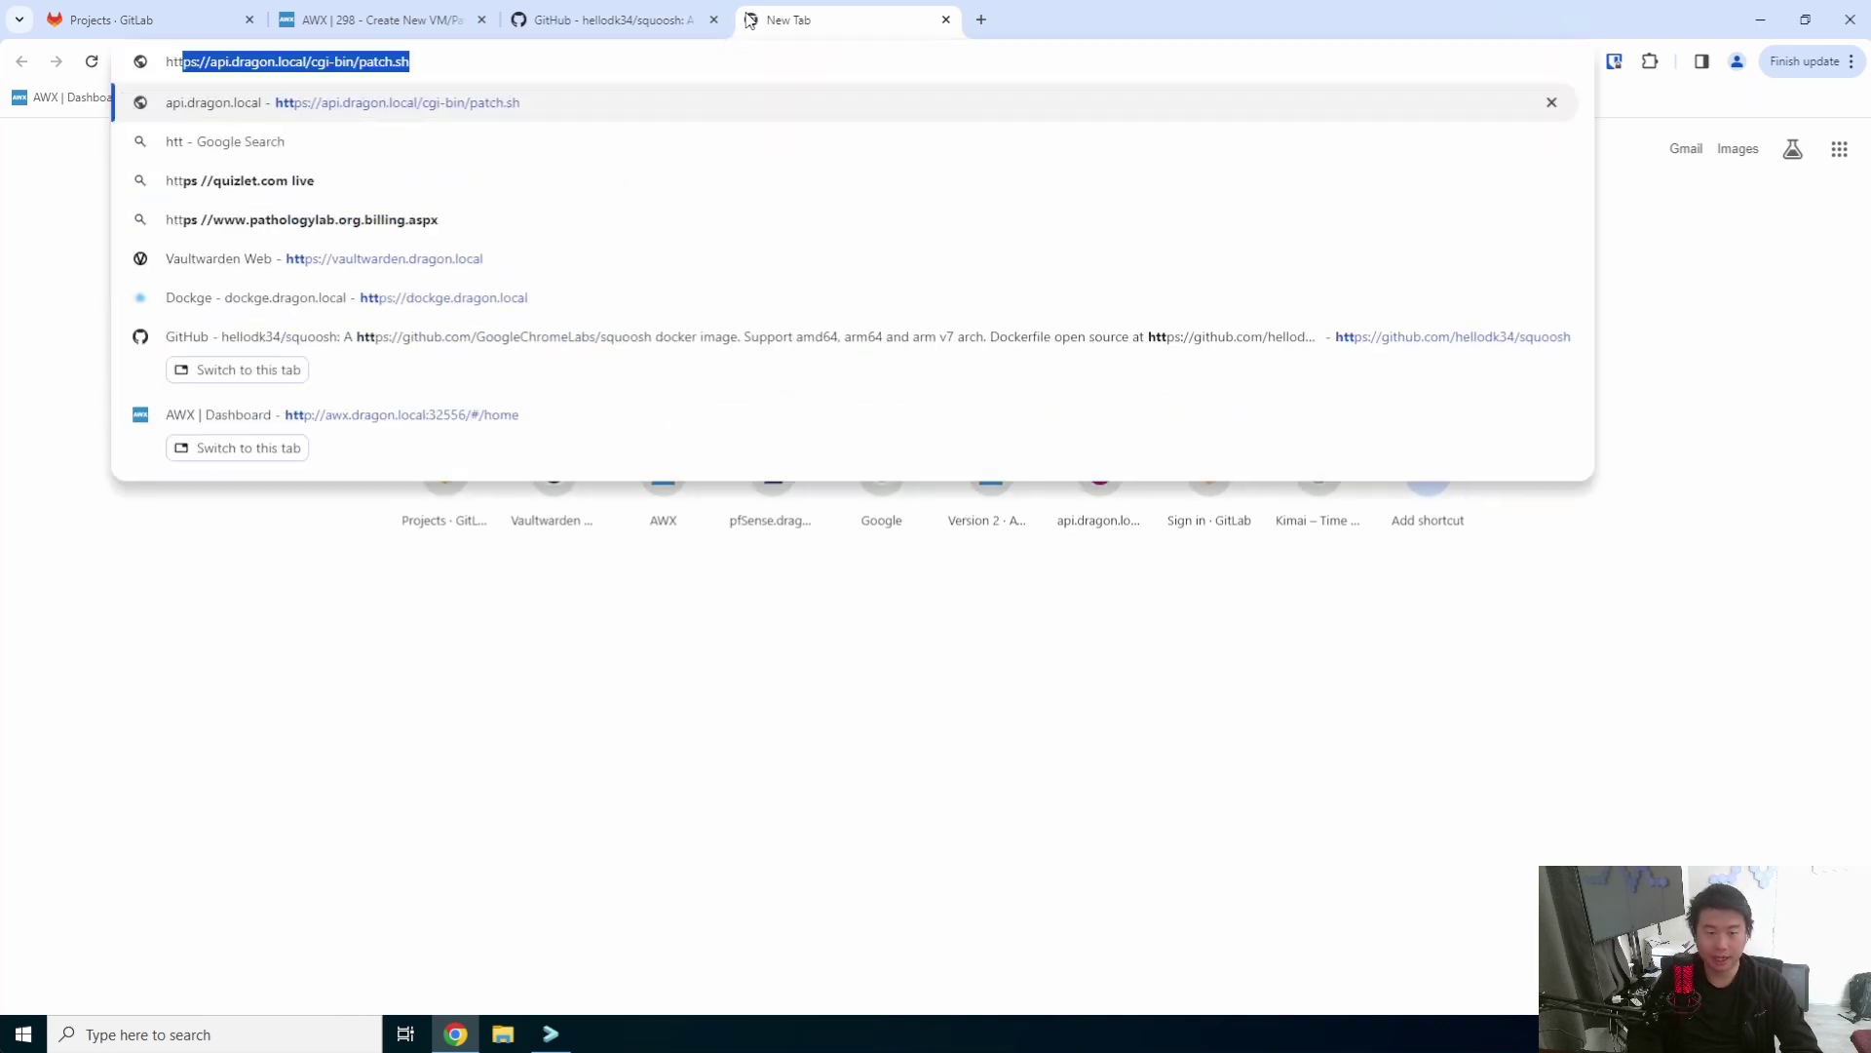
text(ps://squo)
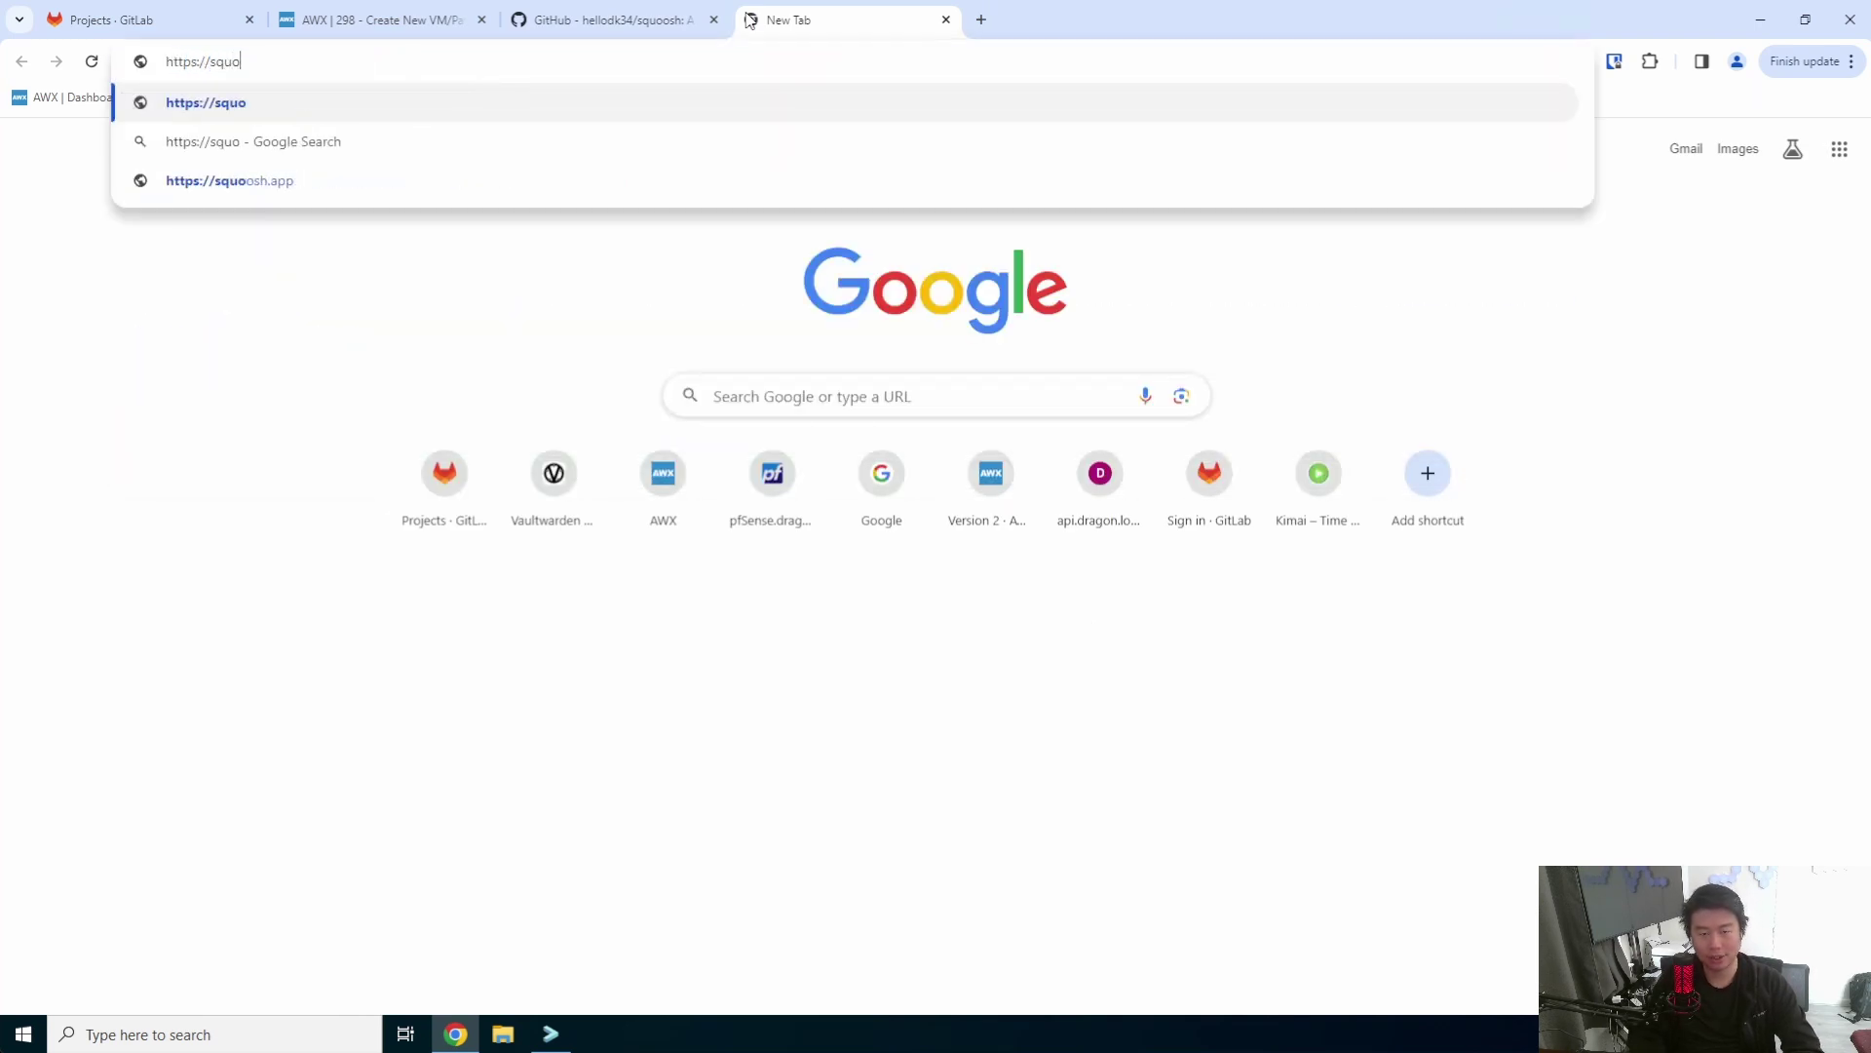
text(osh.dragon.local)
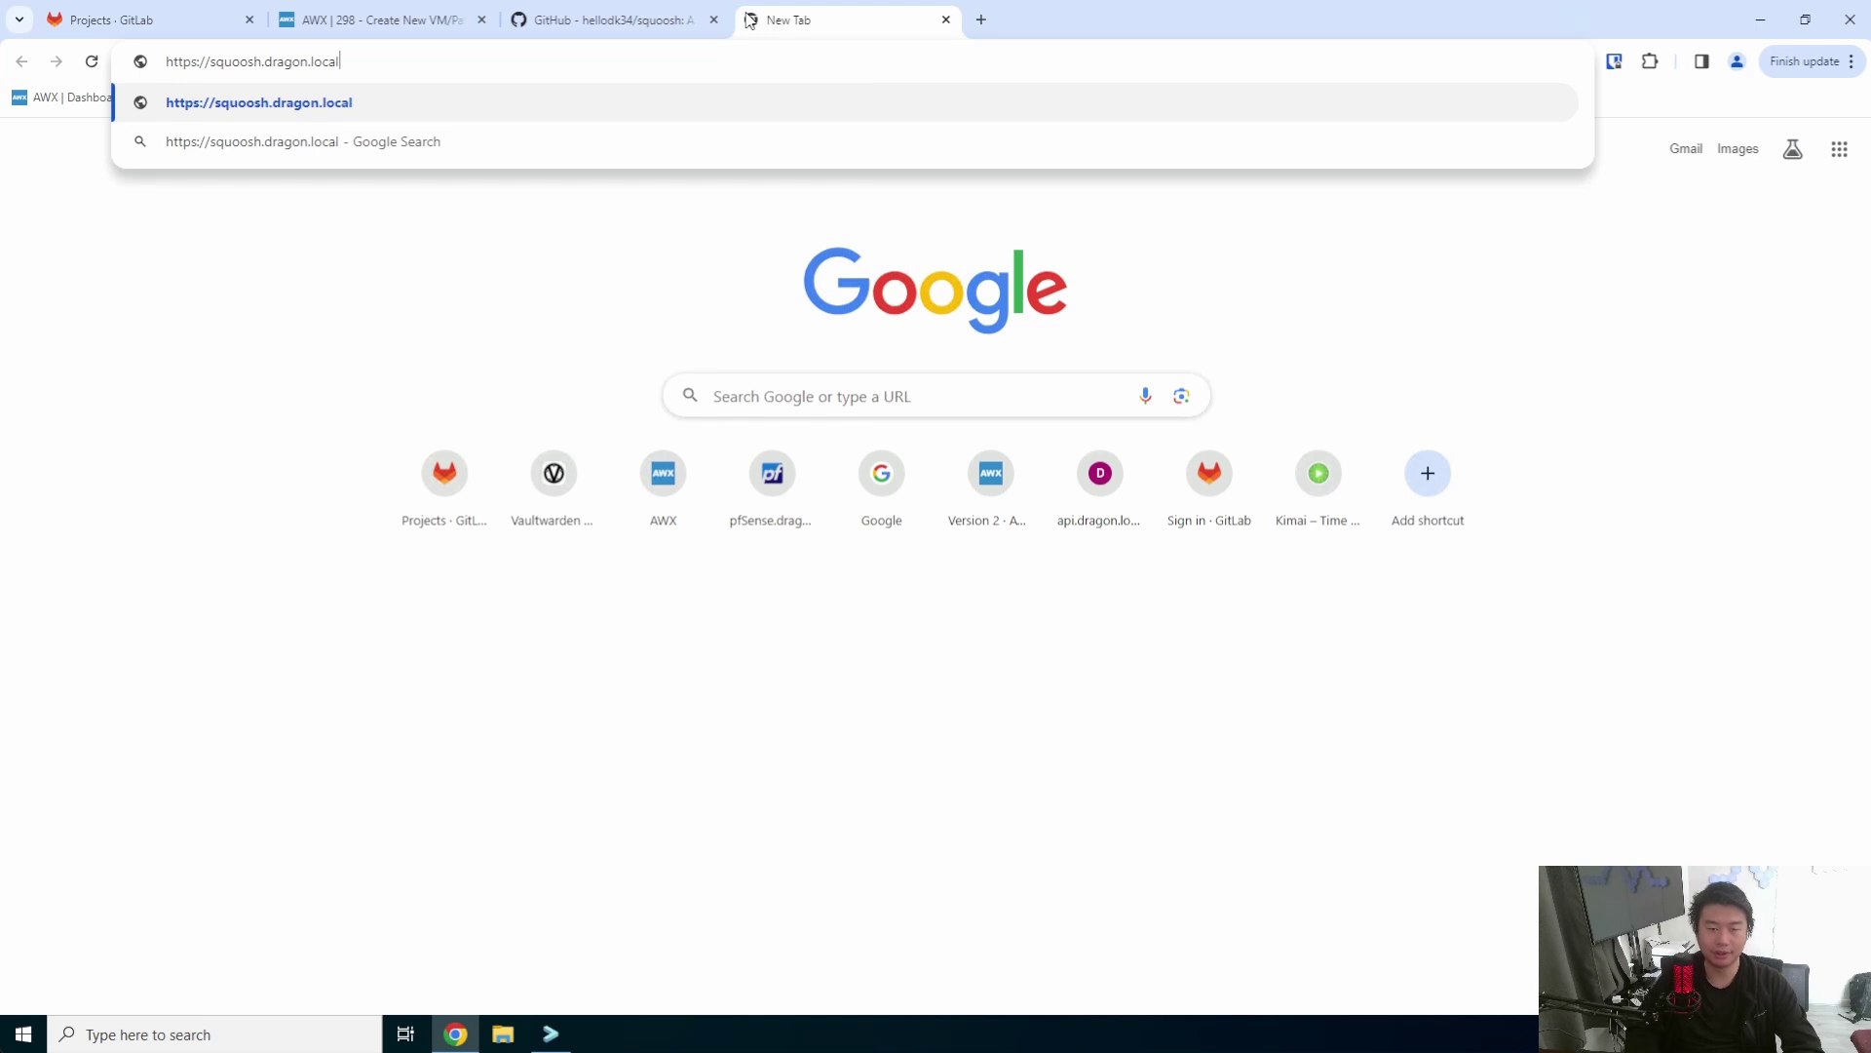
key(Return)
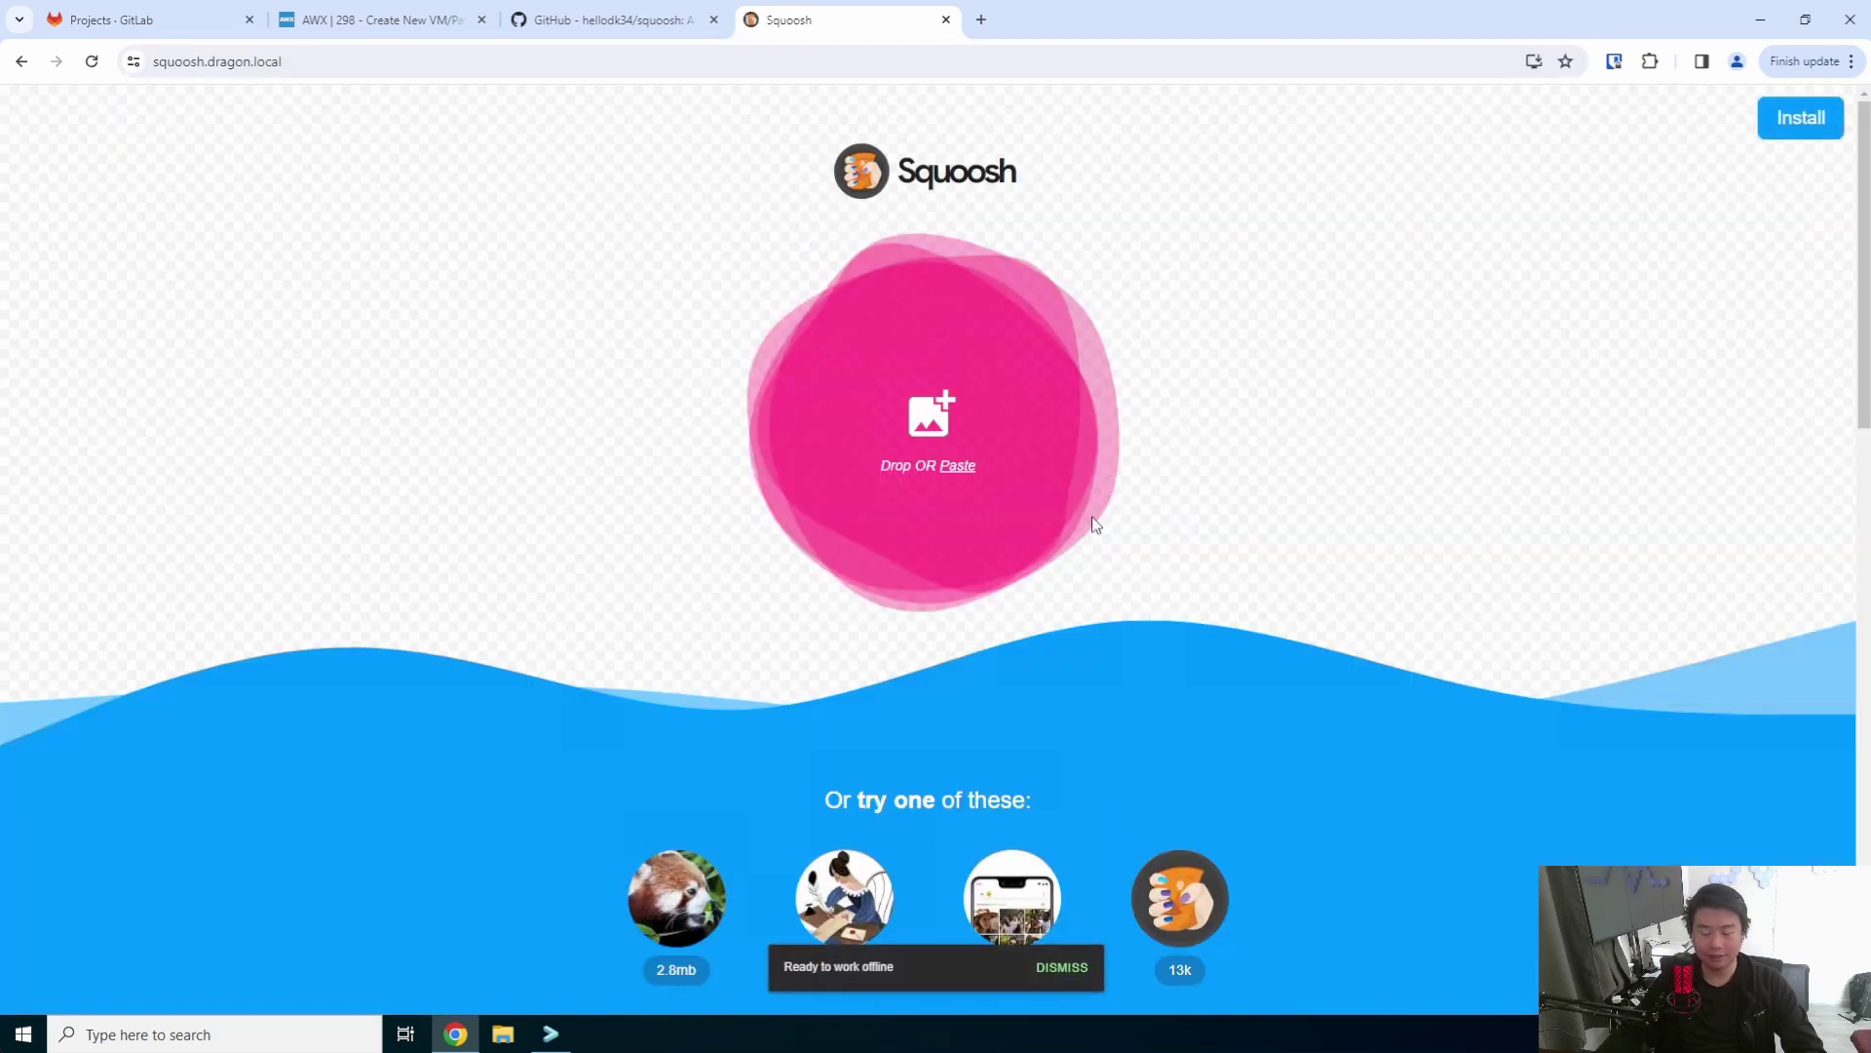
click(1061, 967)
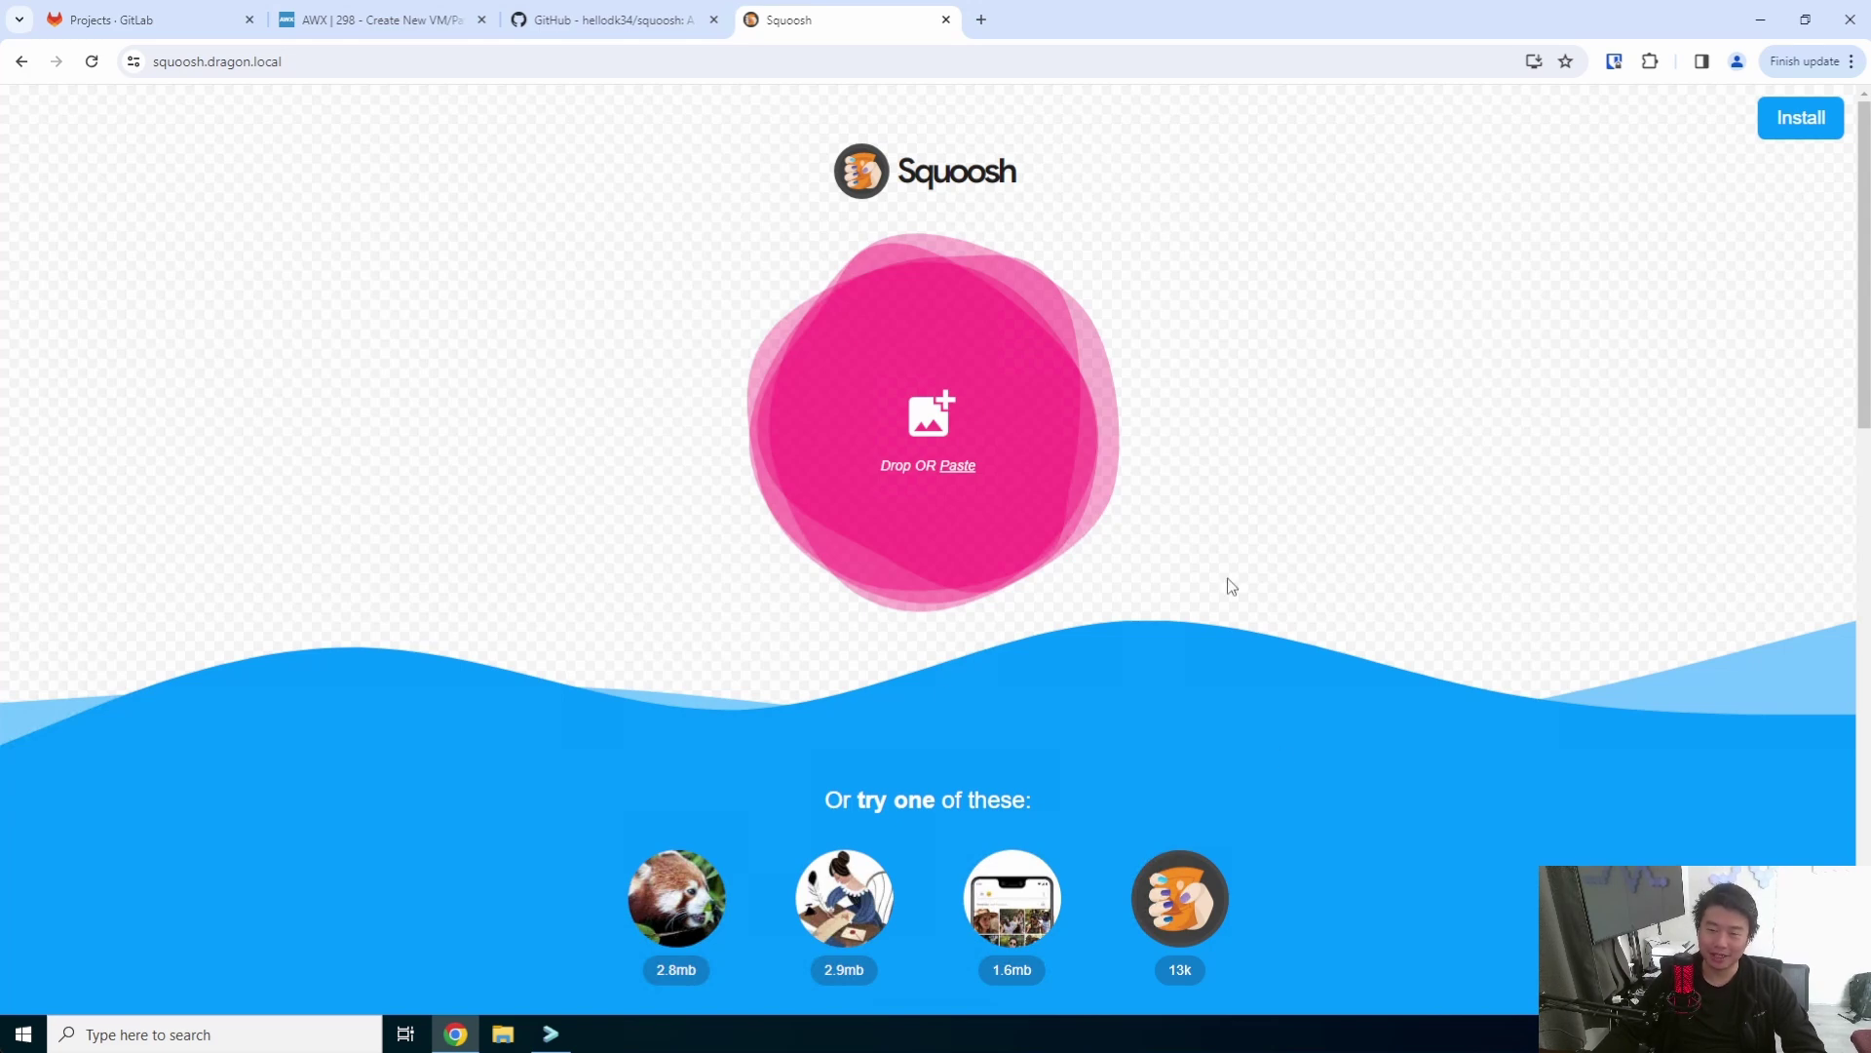
click(993, 414)
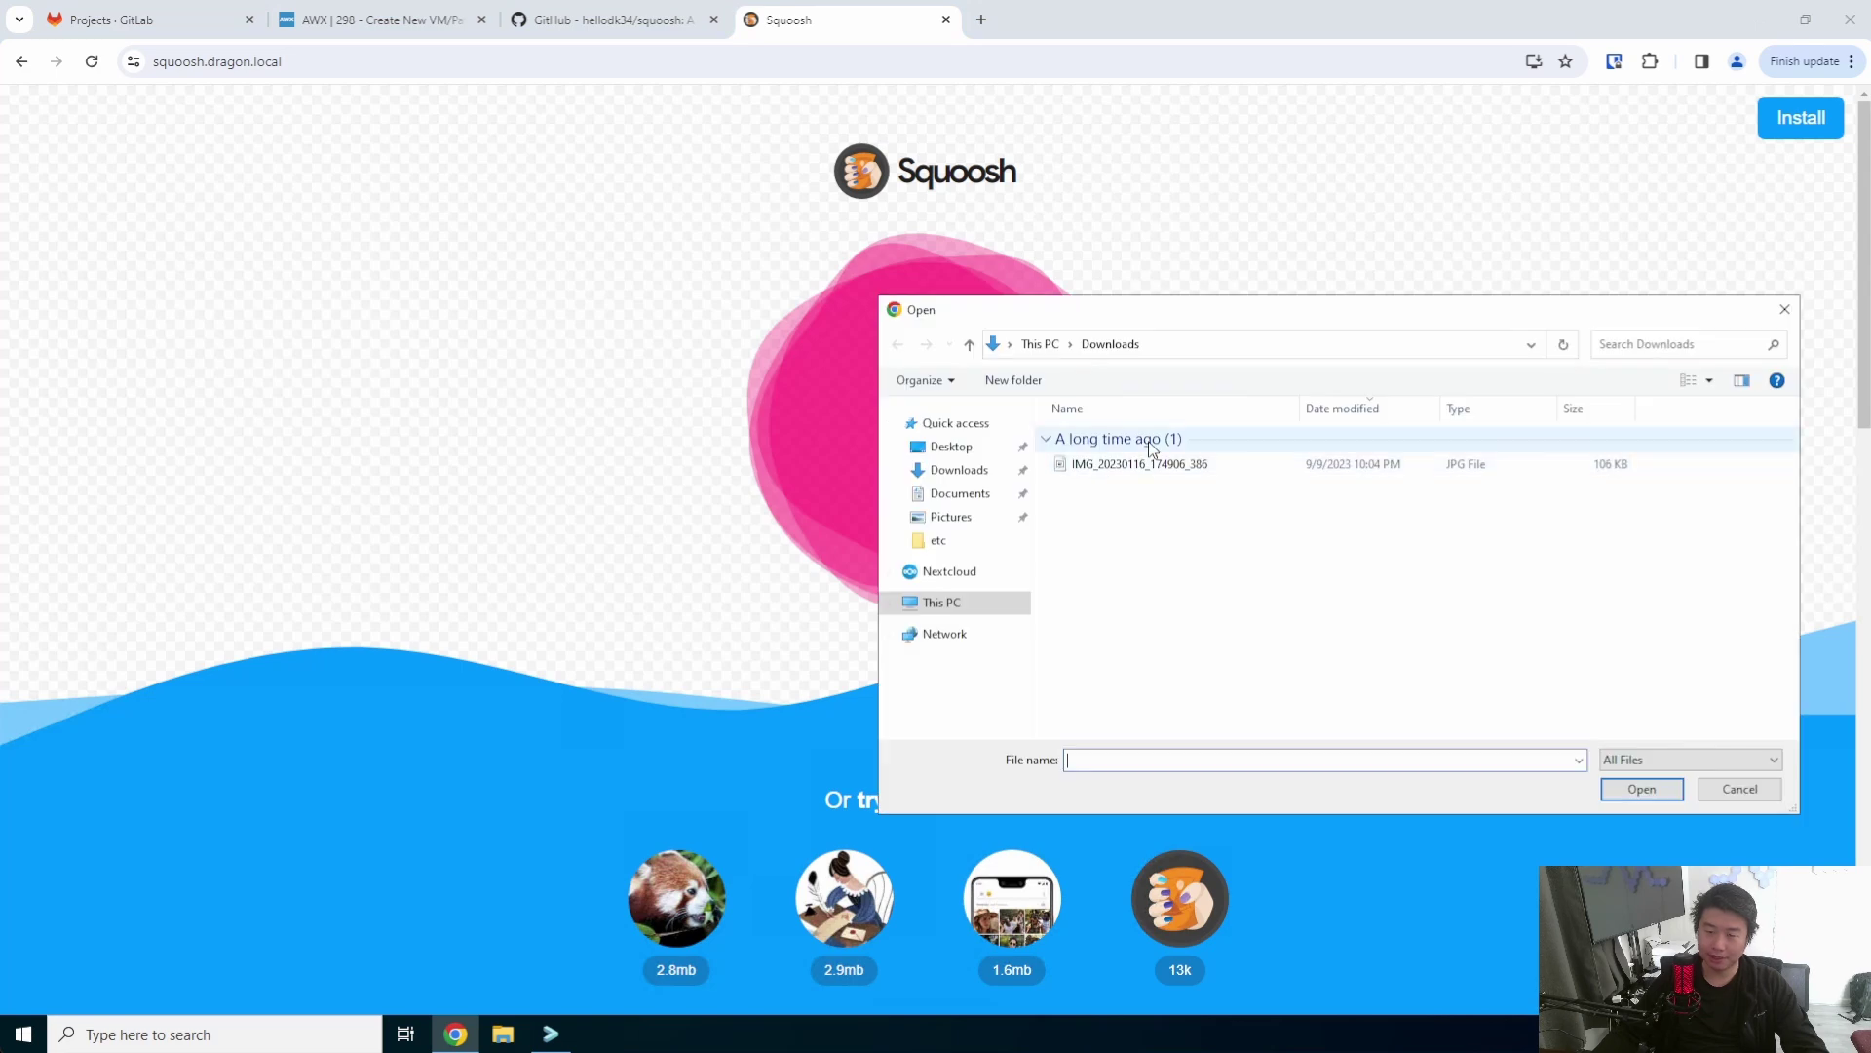
double_click(1123, 464)
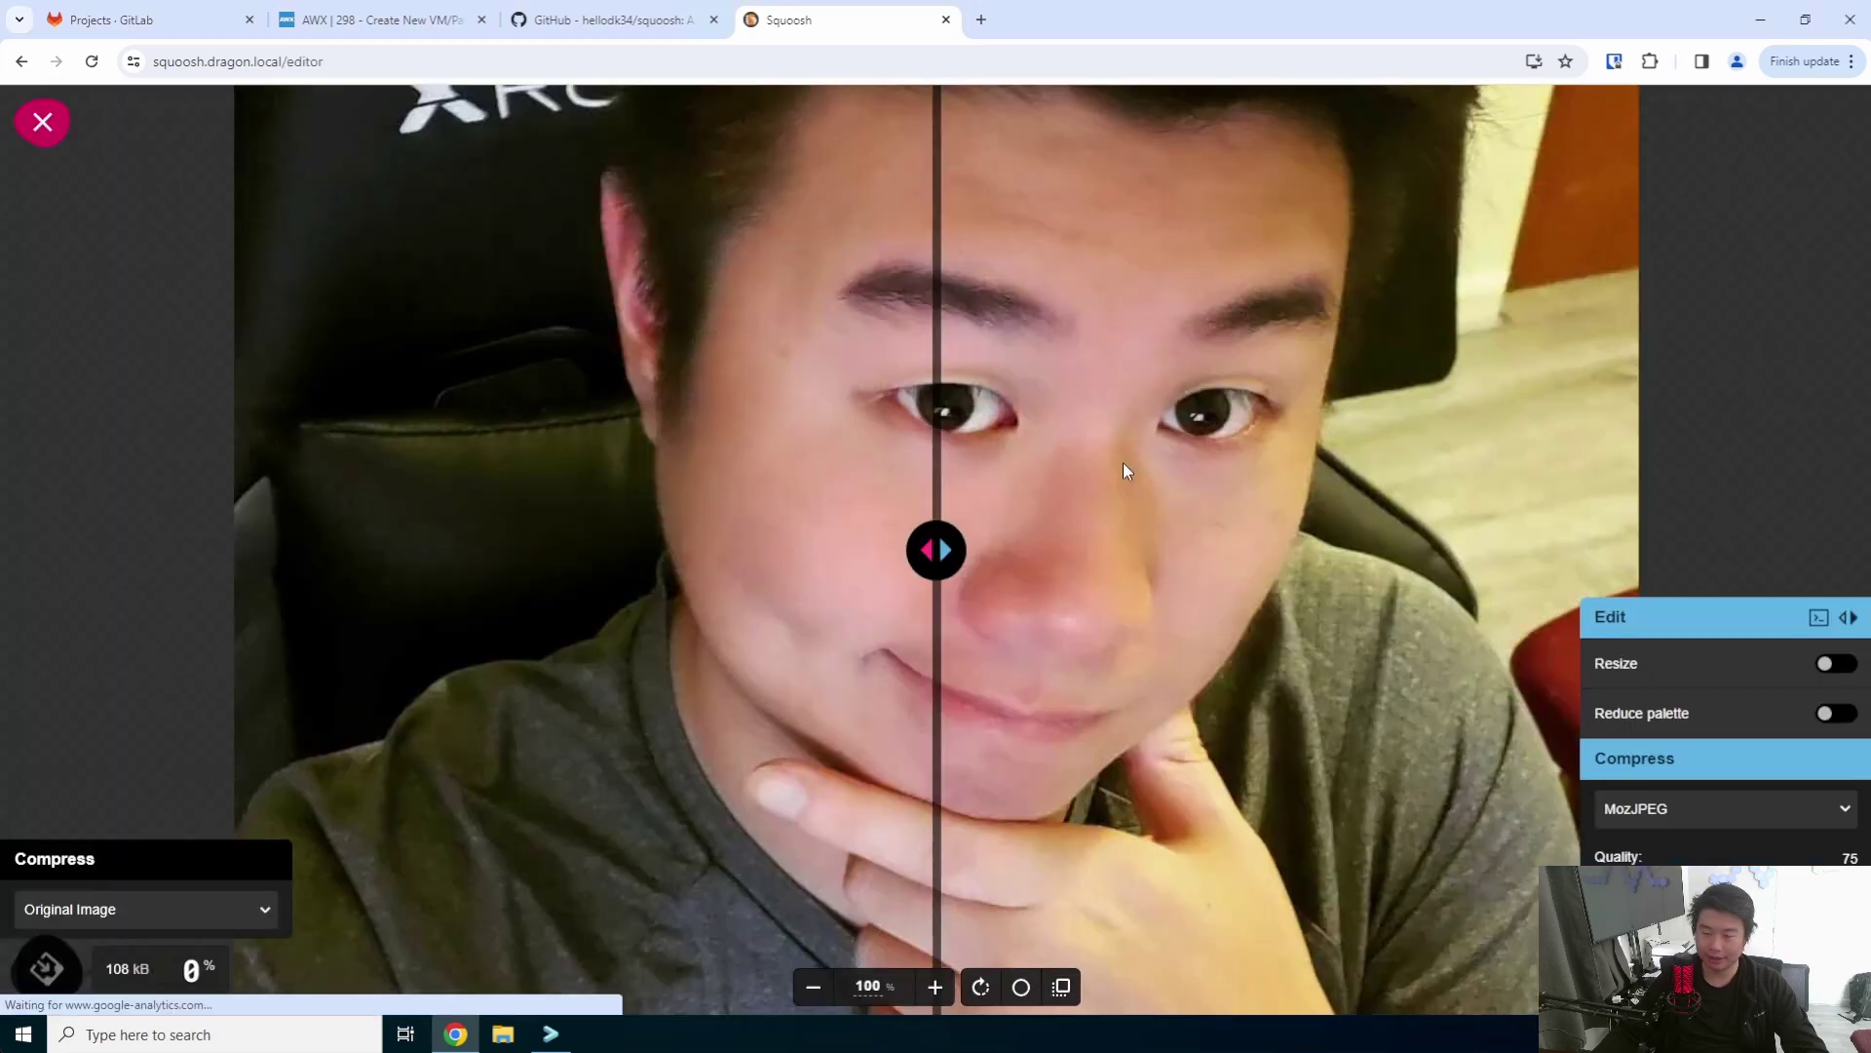
scroll(1134, 394, down, 3)
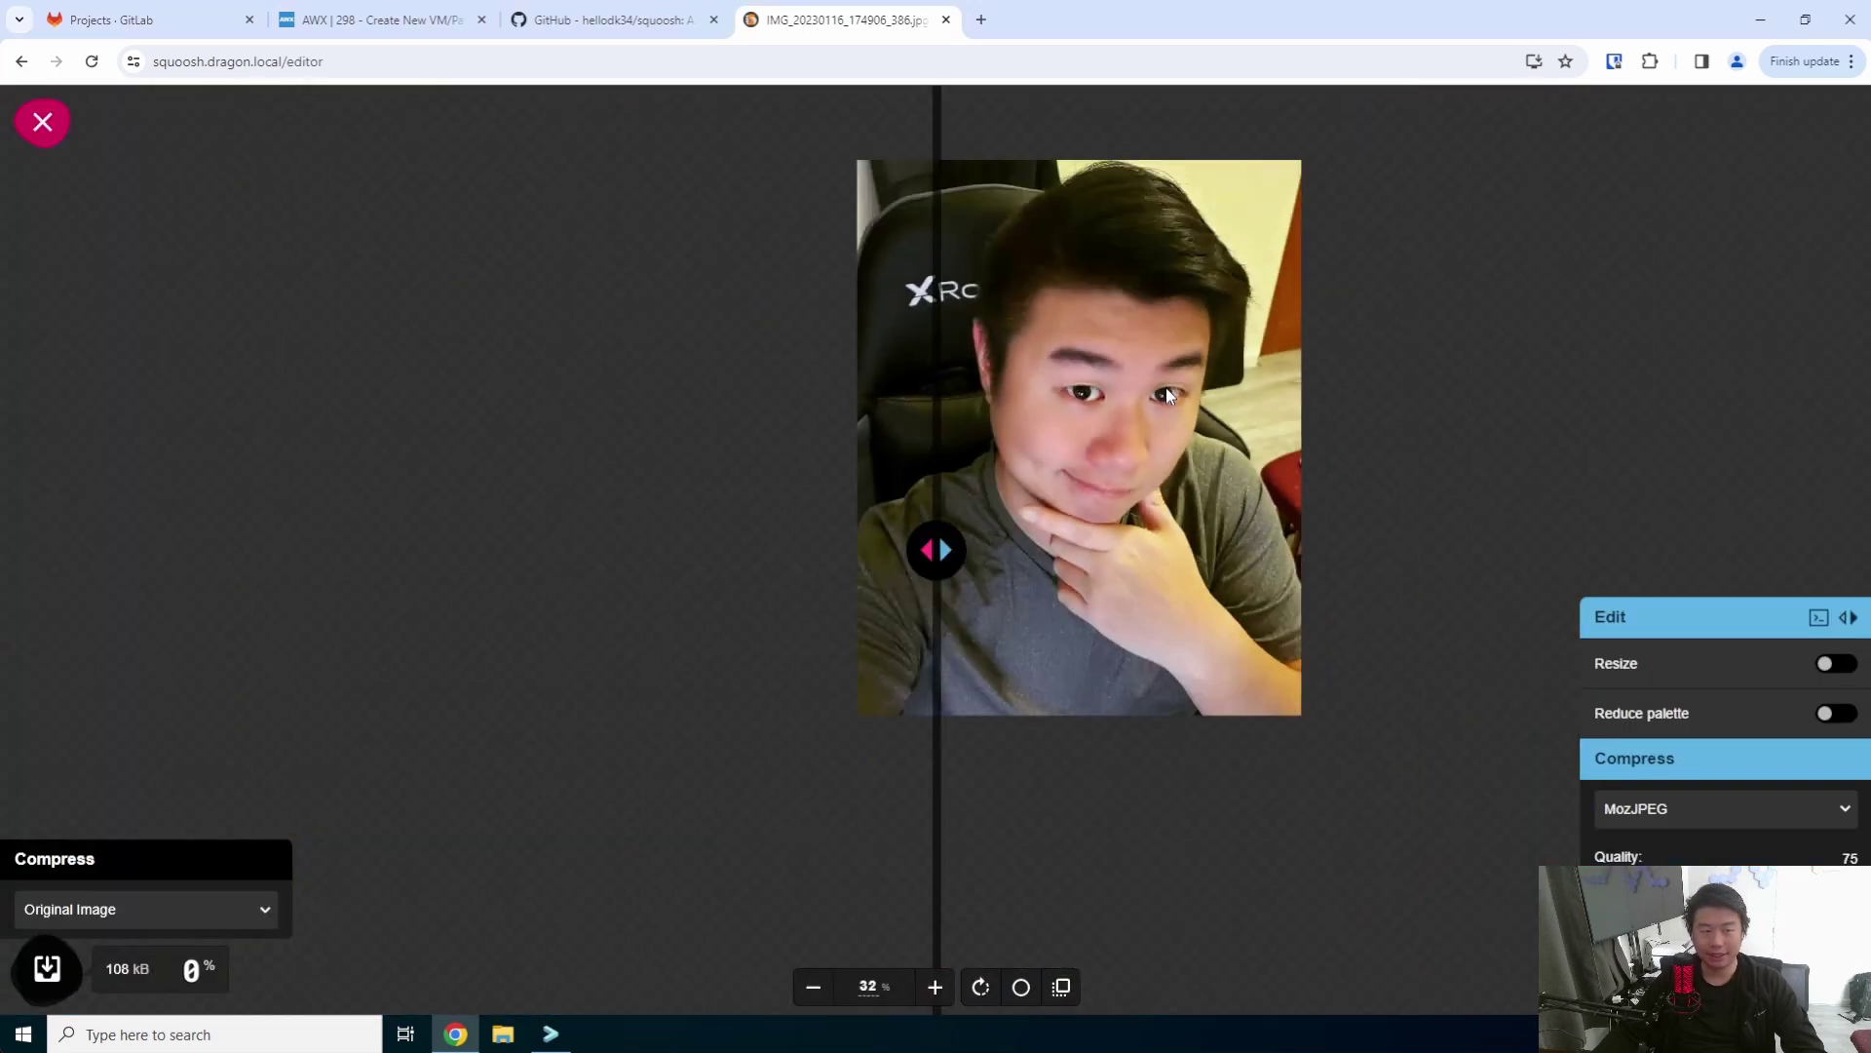
scroll(1172, 390, up, 2)
drag(931, 550, 1049, 557)
scroll(1491, 392, up, 2)
scroll(1491, 392, down, 2)
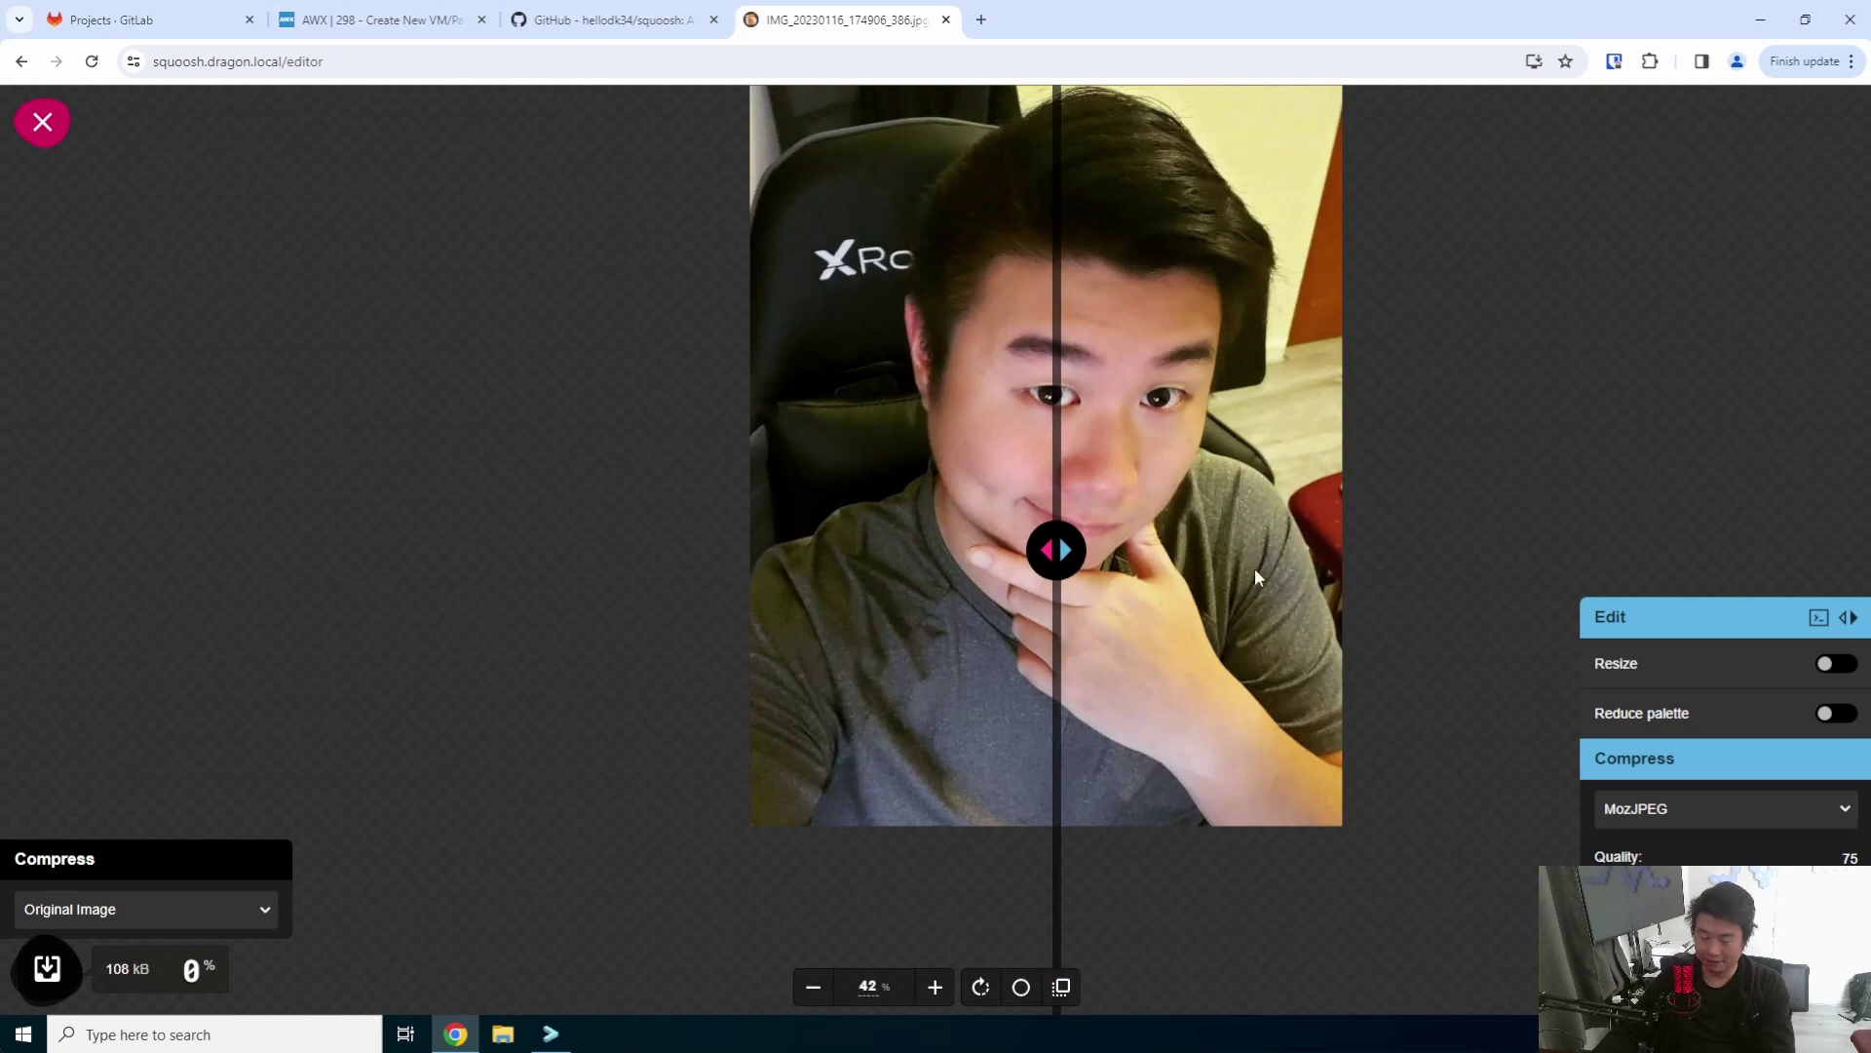
scroll(1449, 499, up, 2)
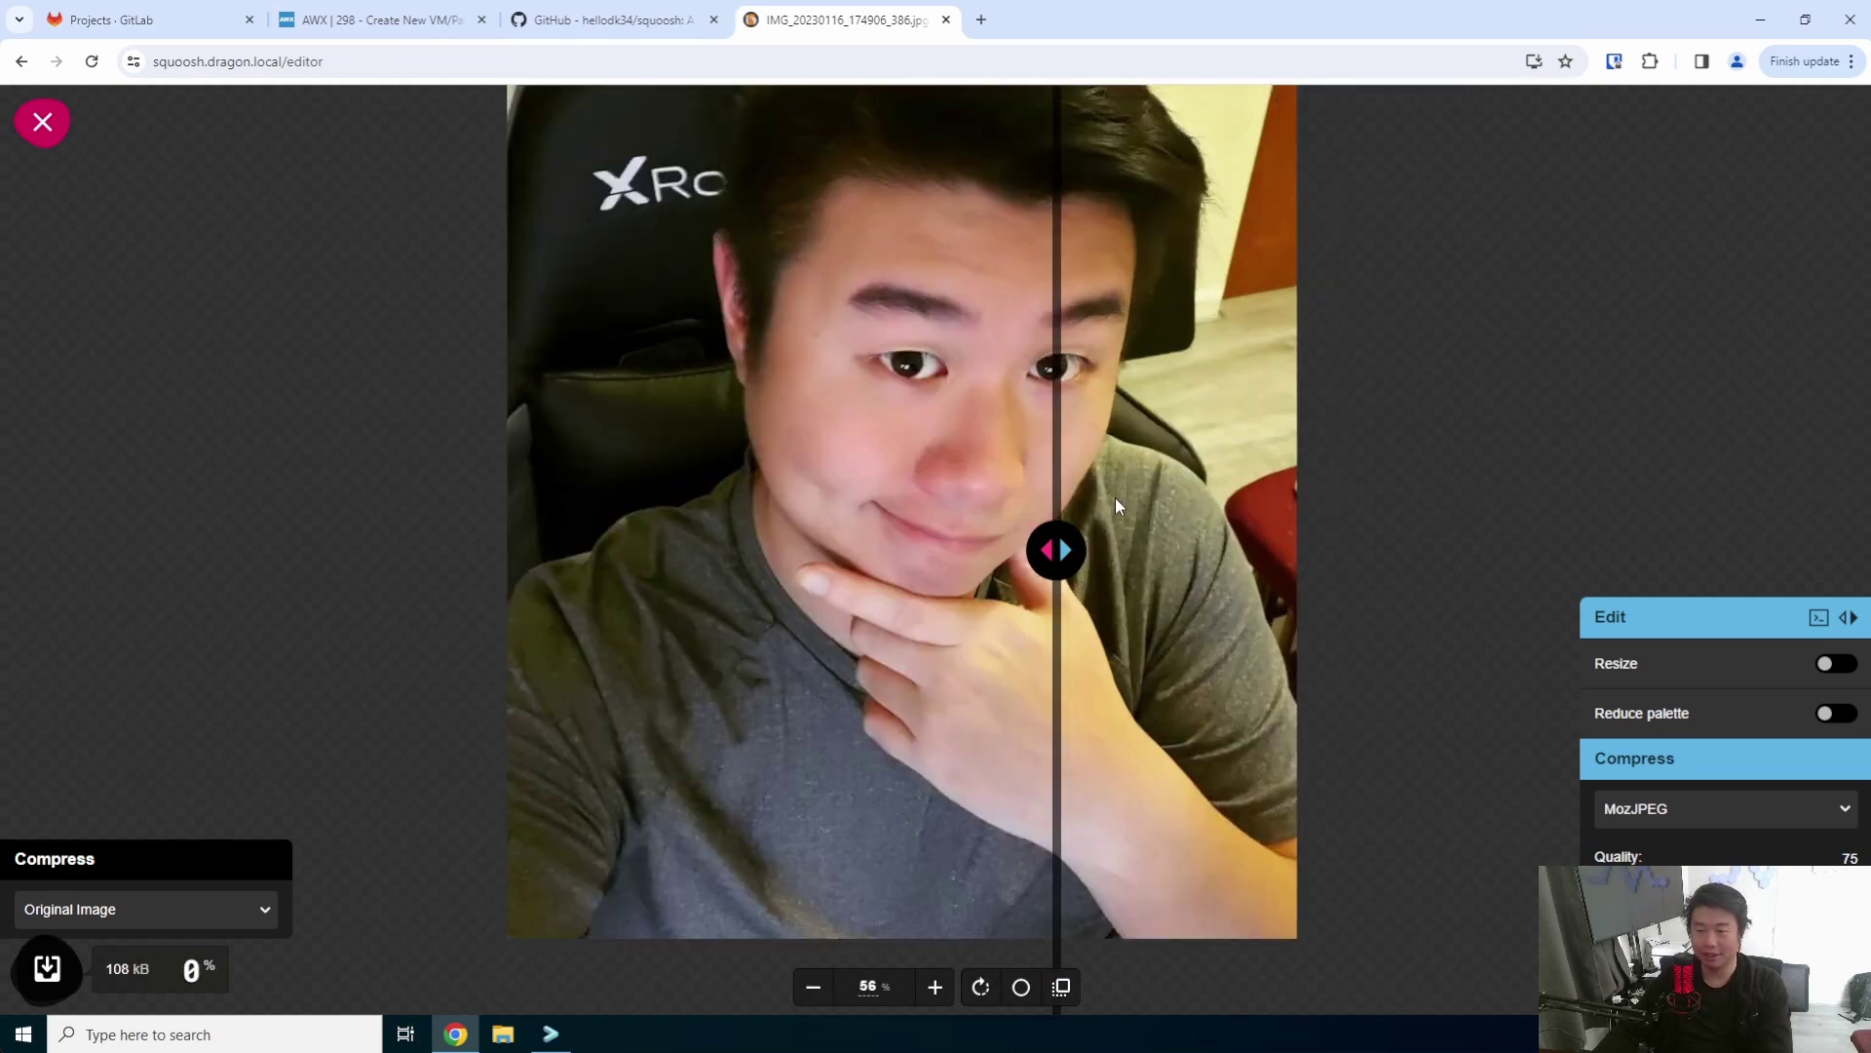
scroll(1115, 497, down, 2)
drag(1057, 541, 957, 534)
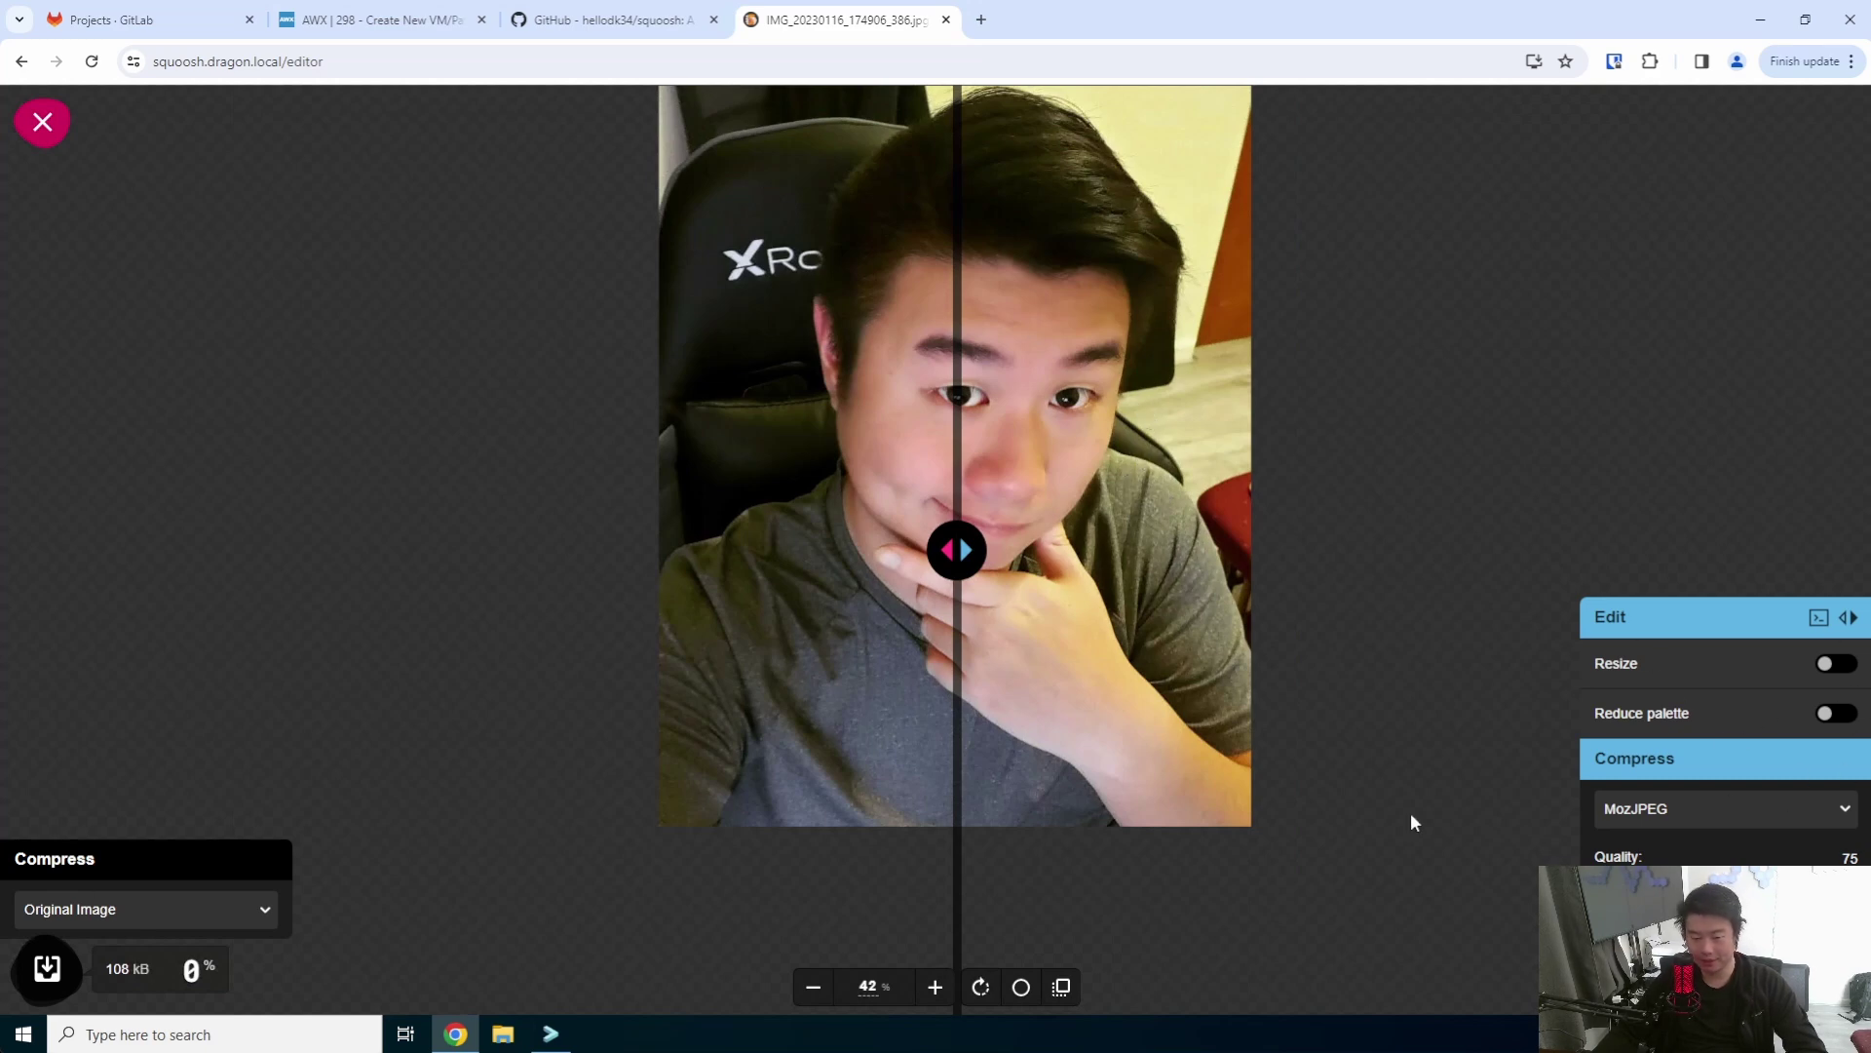
- Turn on resizing and set the width to 1000, giving 1000 × 1250 pixels
click(1836, 662)
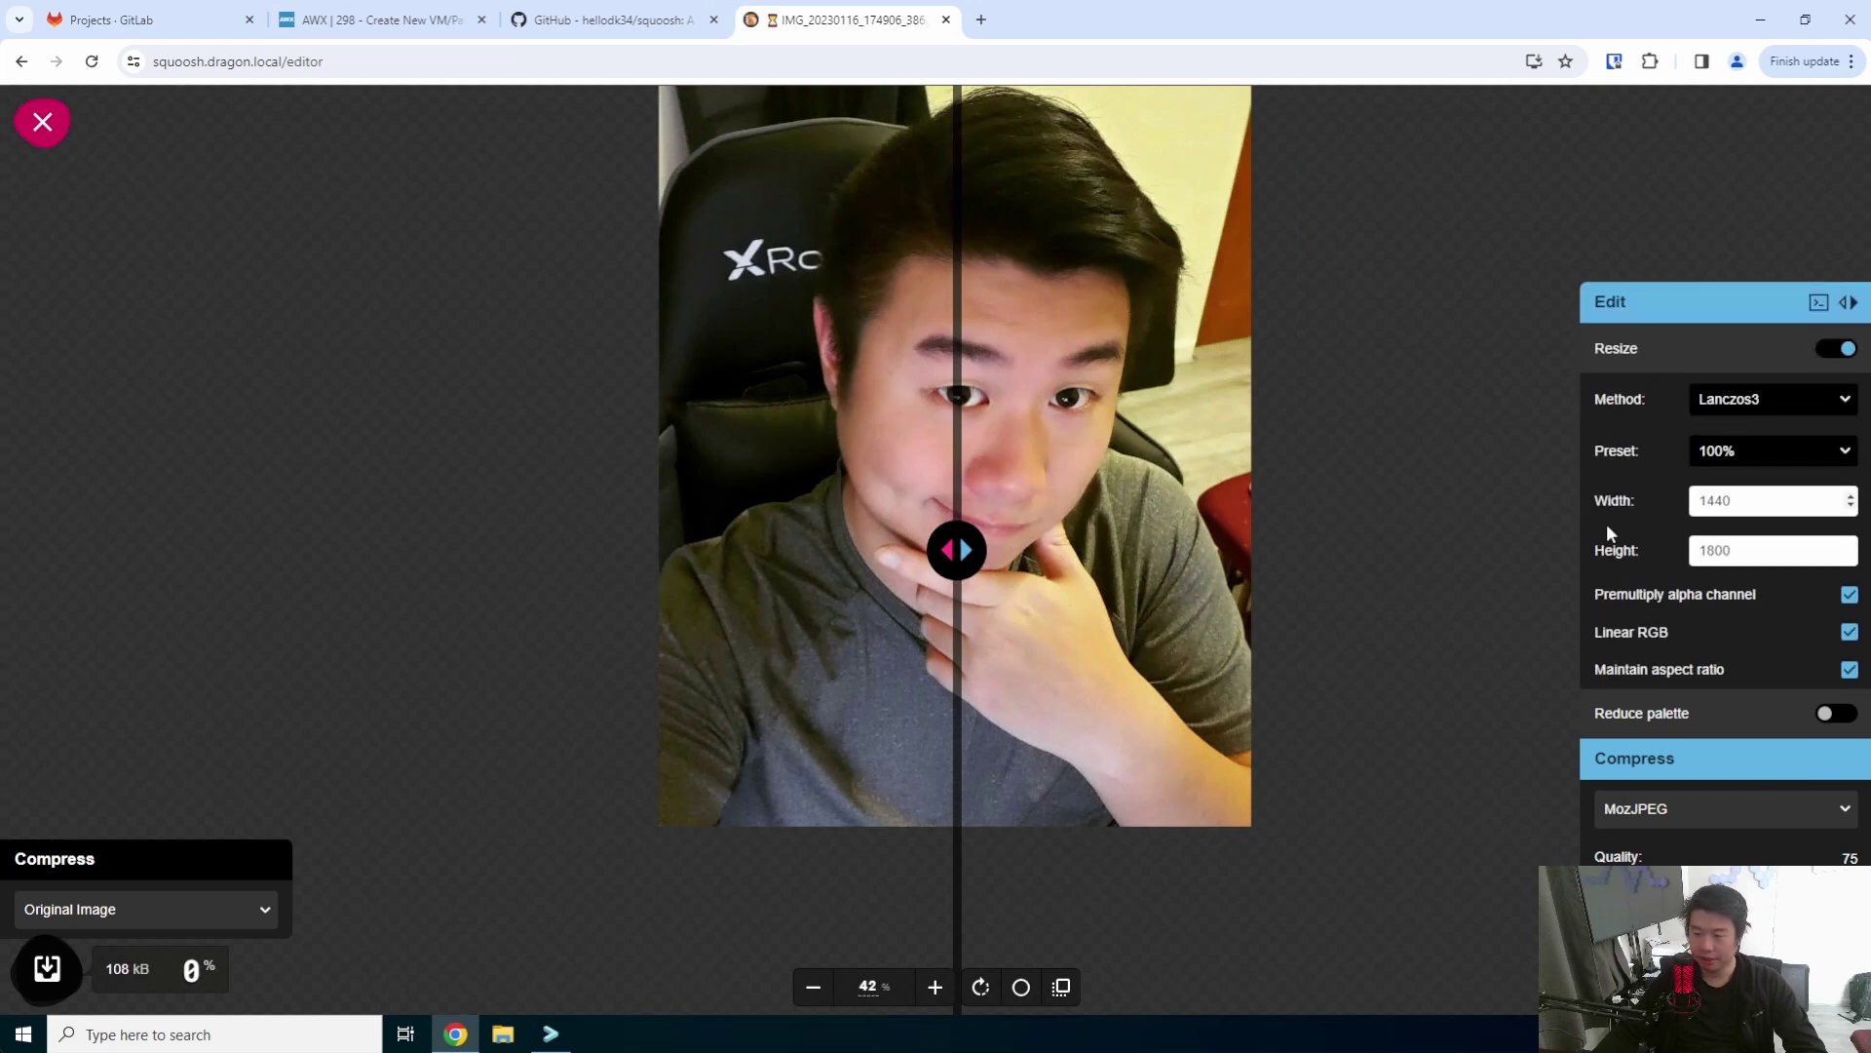
double_click(1747, 499)
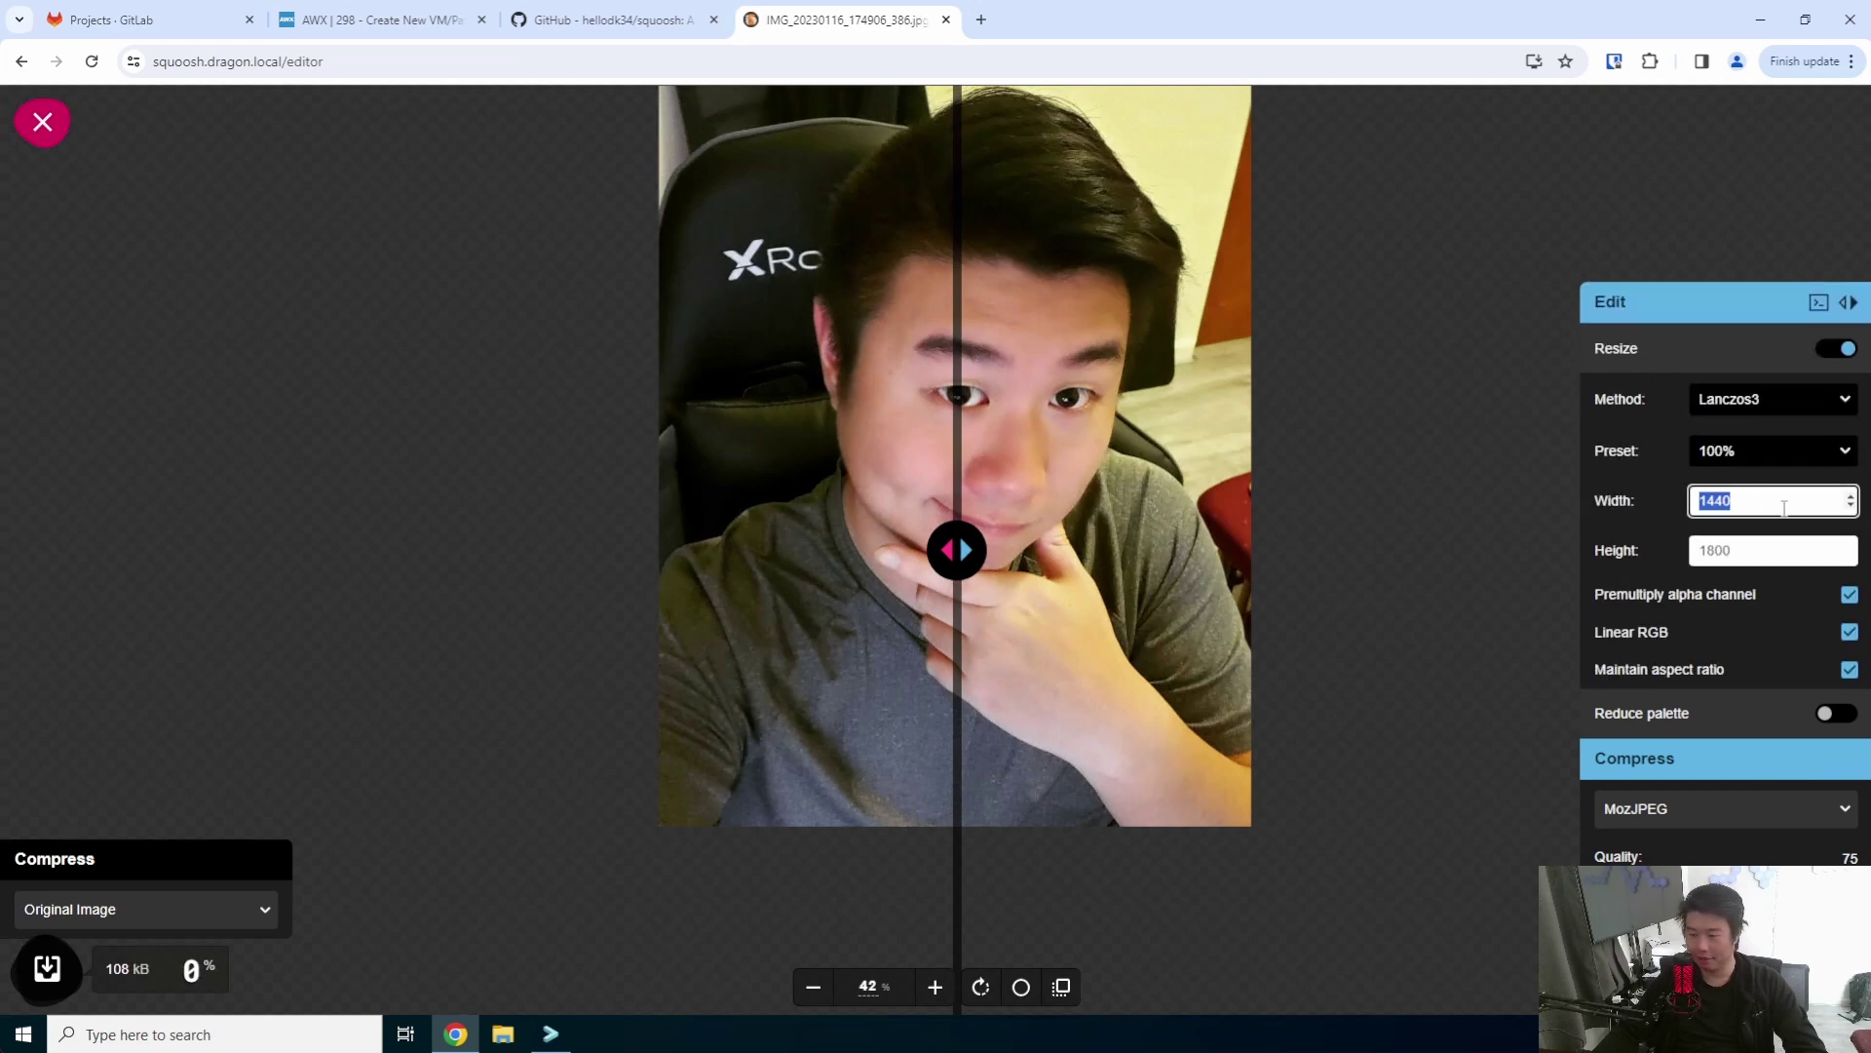
text(1000)
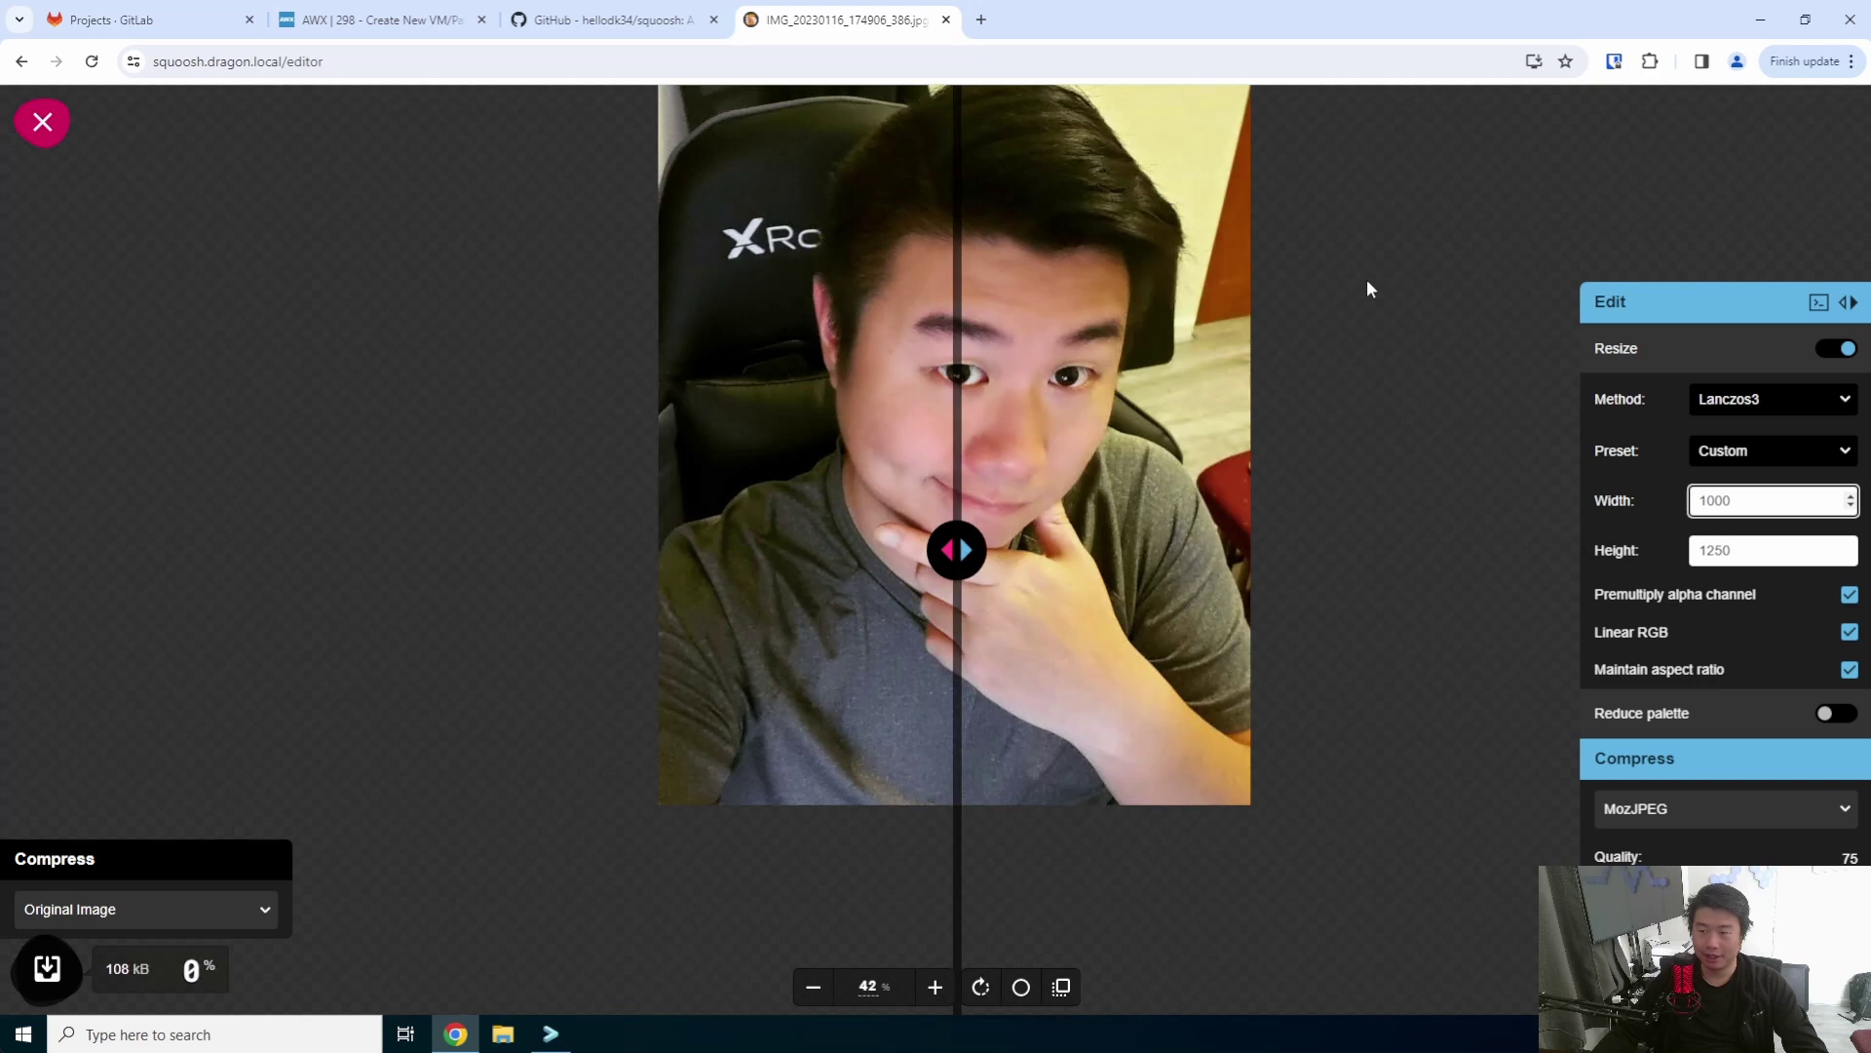
mouse_move(979, 531)
mouse_down()
mouse_move(1205, 546)
mouse_move(935, 539)
mouse_move(1078, 534)
mouse_move(975, 546)
mouse_up()
- Lower MozJPEG quality to 17 and compare it against the original with the divider
drag(1792, 872, 1645, 860)
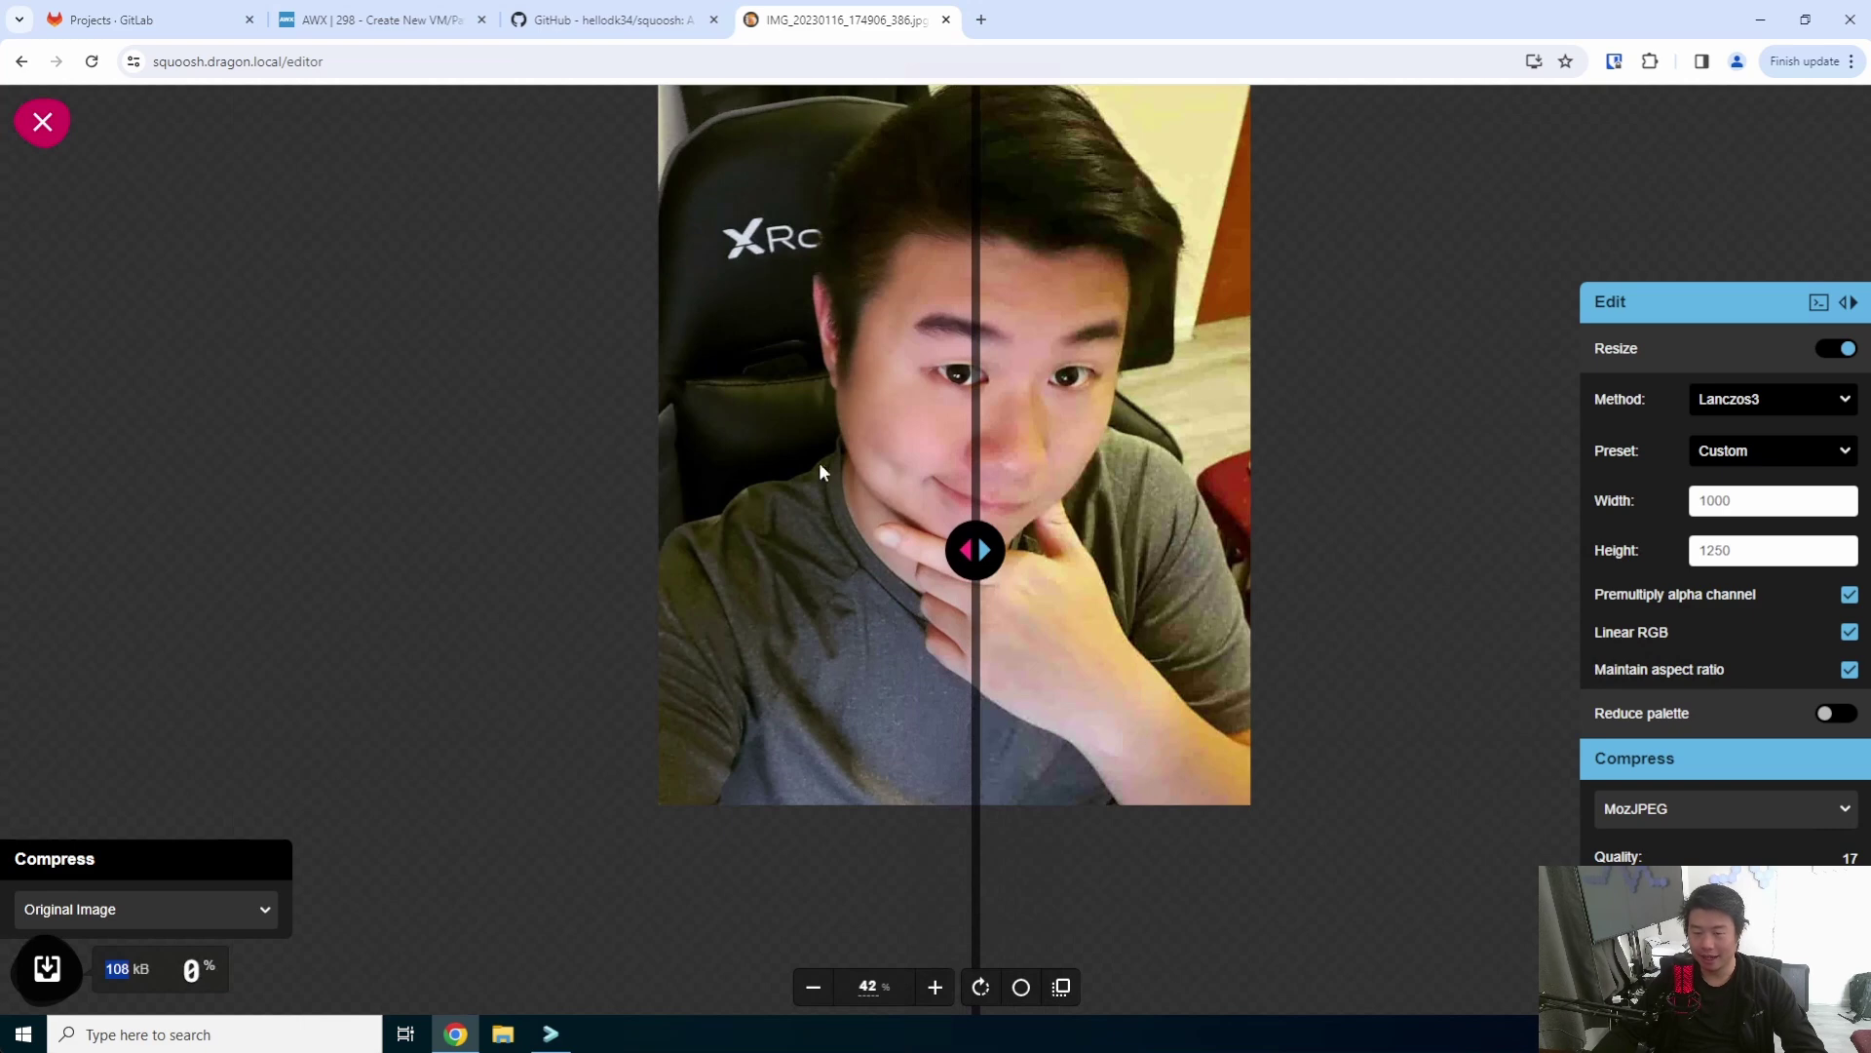
mouse_move(974, 549)
mouse_down()
mouse_move(1157, 547)
mouse_move(634, 548)
mouse_move(1073, 549)
mouse_move(962, 563)
mouse_up()
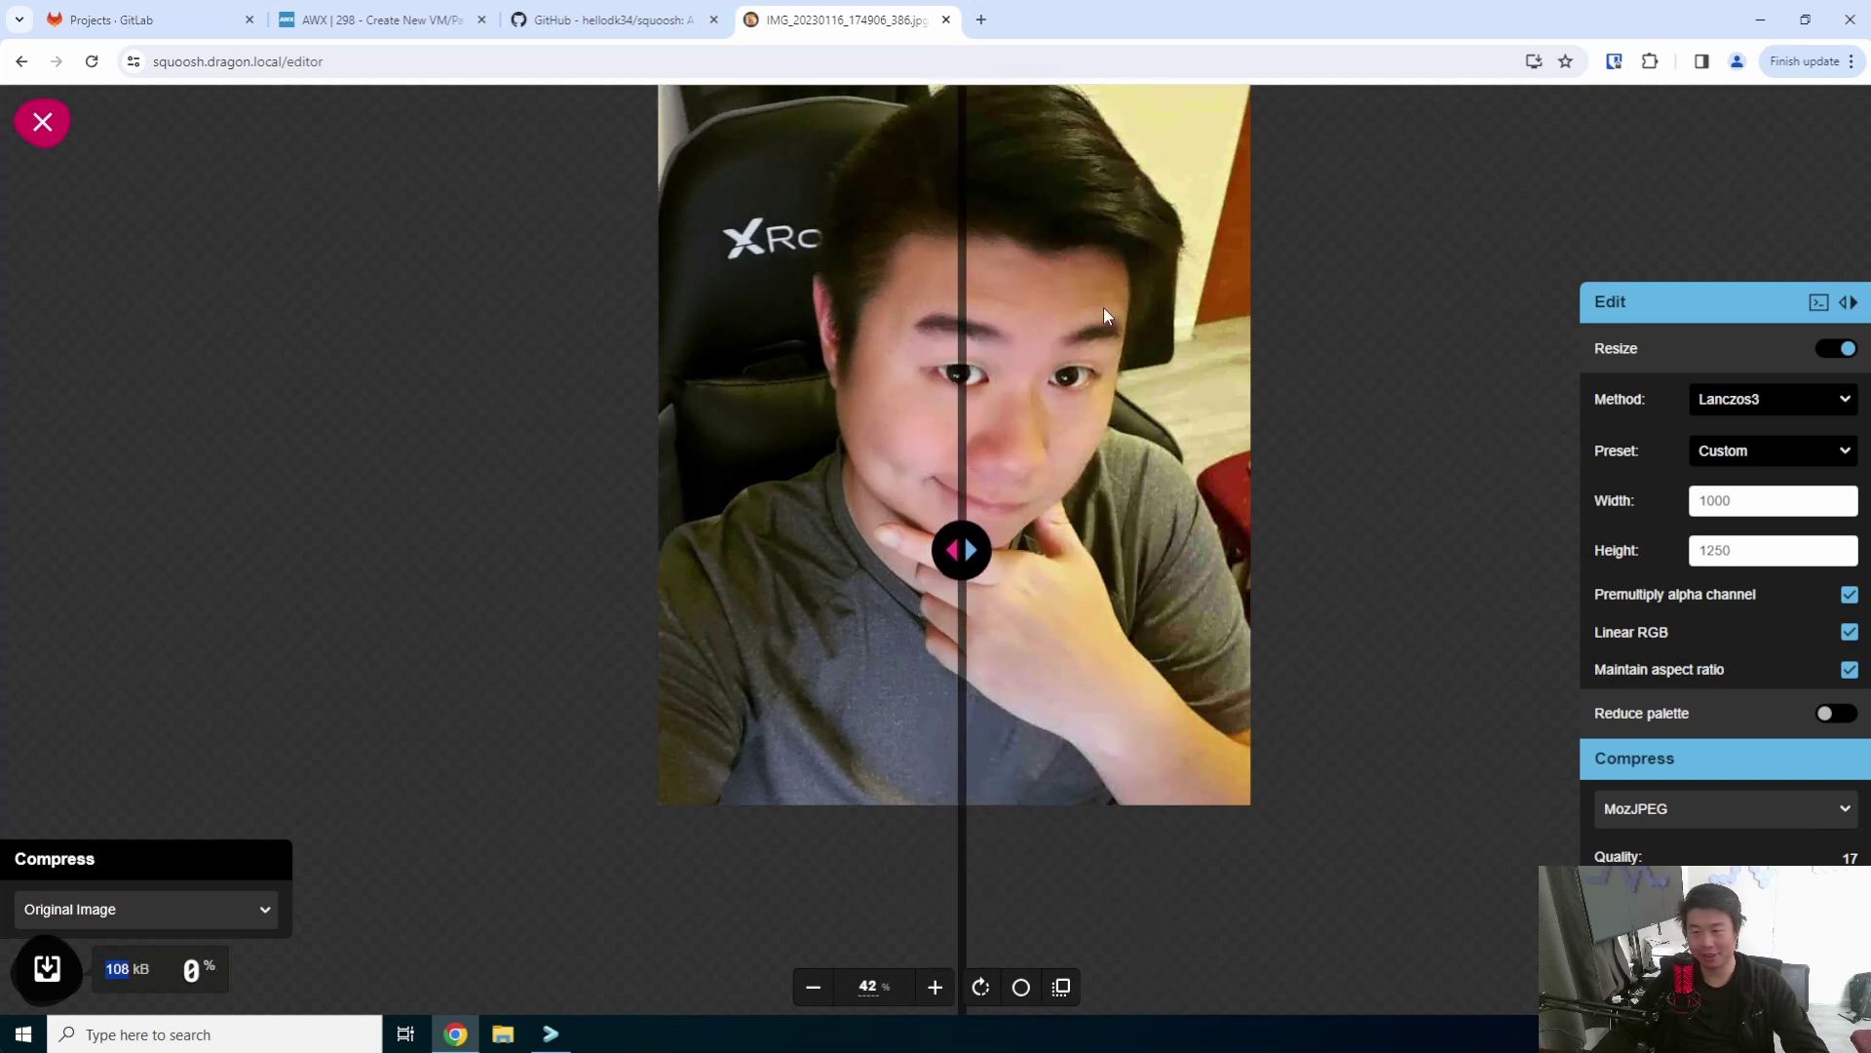
double_click(1763, 499)
- Resize the photo to 400 × 500 and try quality about 61, then 100
text(400)
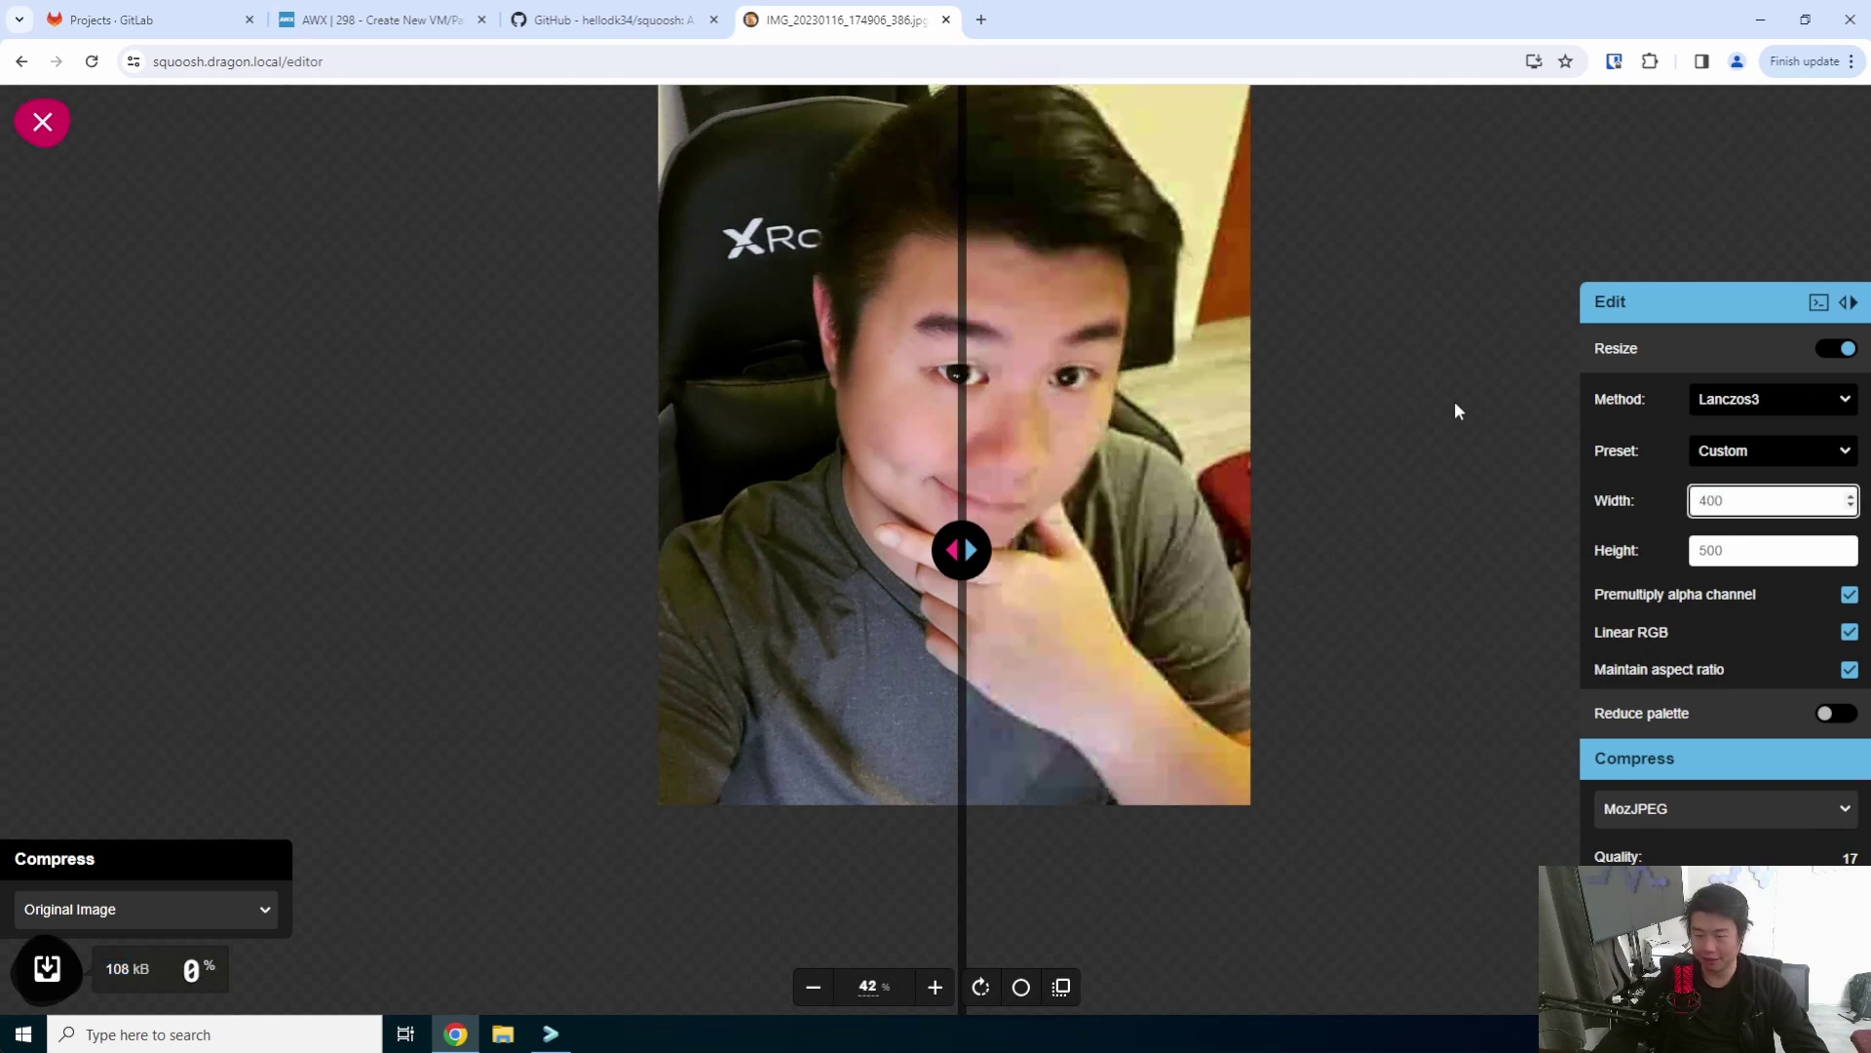
mouse_move(963, 550)
mouse_down()
mouse_move(919, 548)
mouse_move(1086, 548)
mouse_move(1003, 549)
mouse_move(1041, 514)
mouse_move(977, 517)
mouse_up()
drag(1640, 873, 1838, 873)
mouse_move(965, 532)
mouse_down()
mouse_move(1113, 532)
mouse_move(798, 544)
mouse_move(1102, 546)
mouse_move(969, 548)
mouse_move(996, 549)
mouse_up()
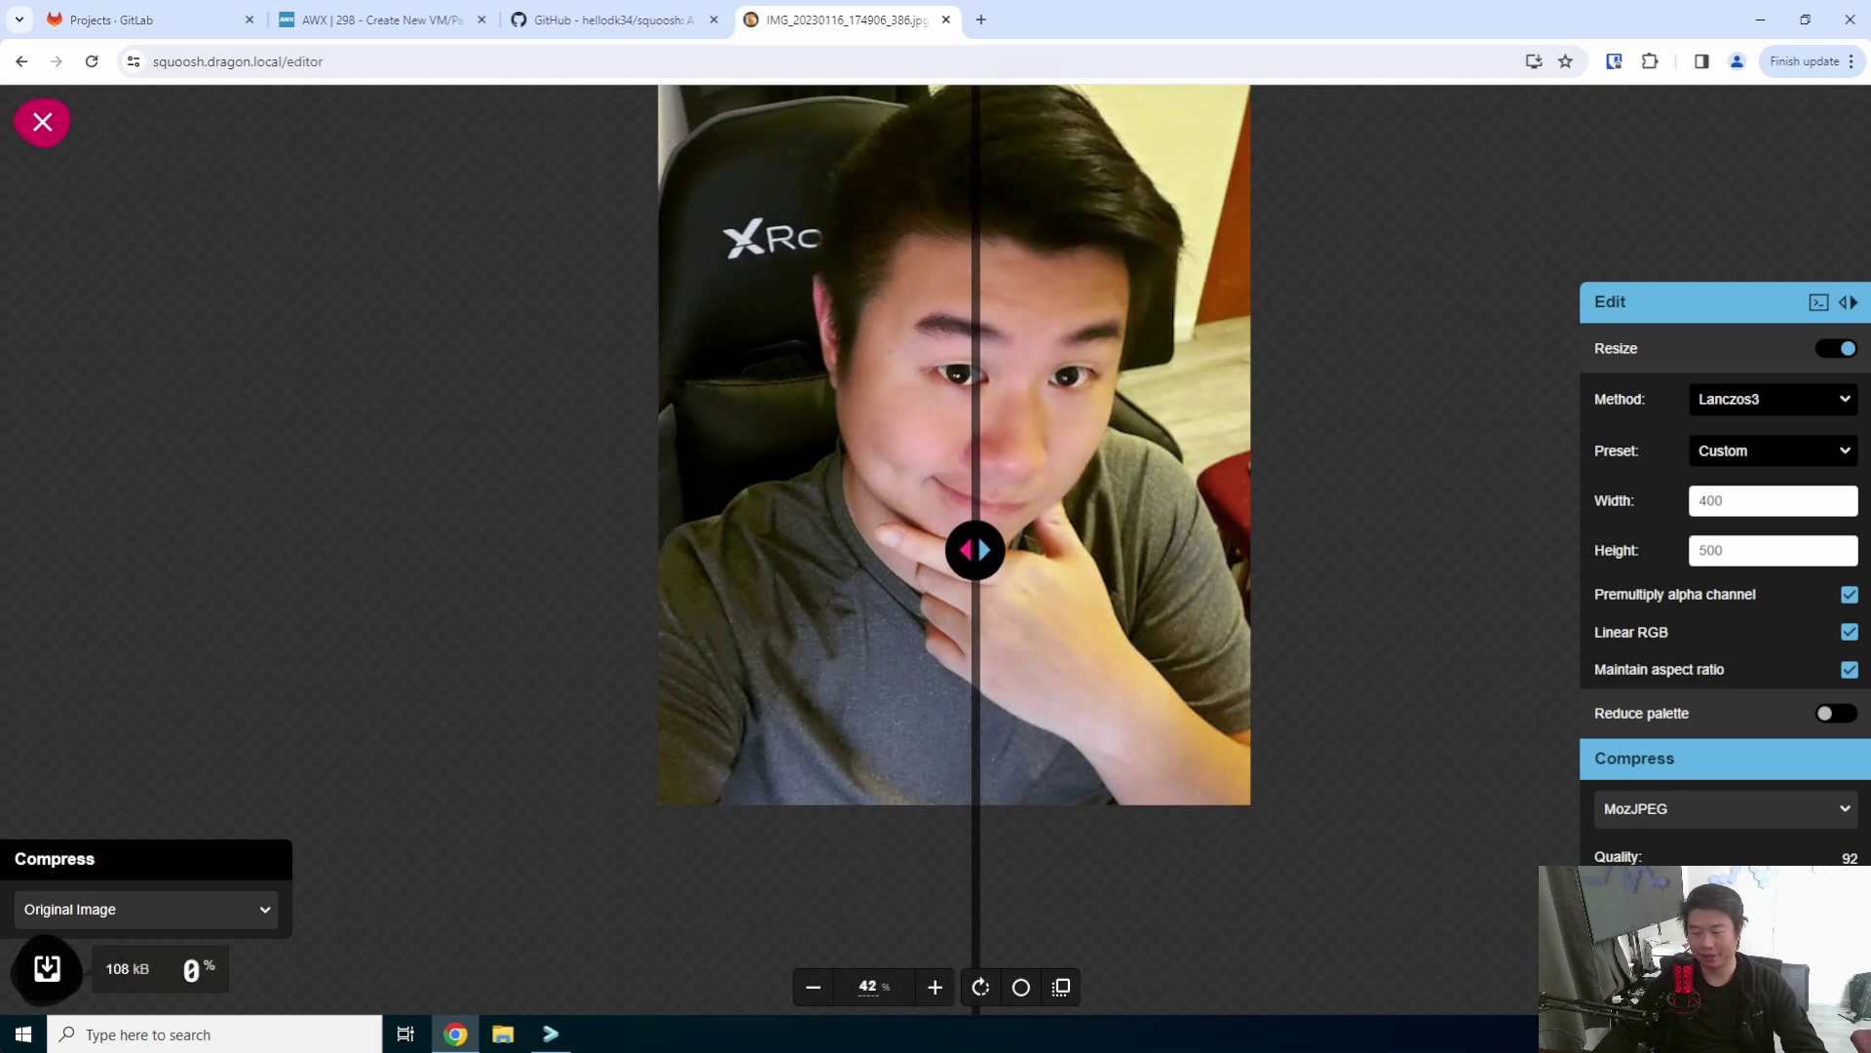
drag(1804, 882, 1857, 883)
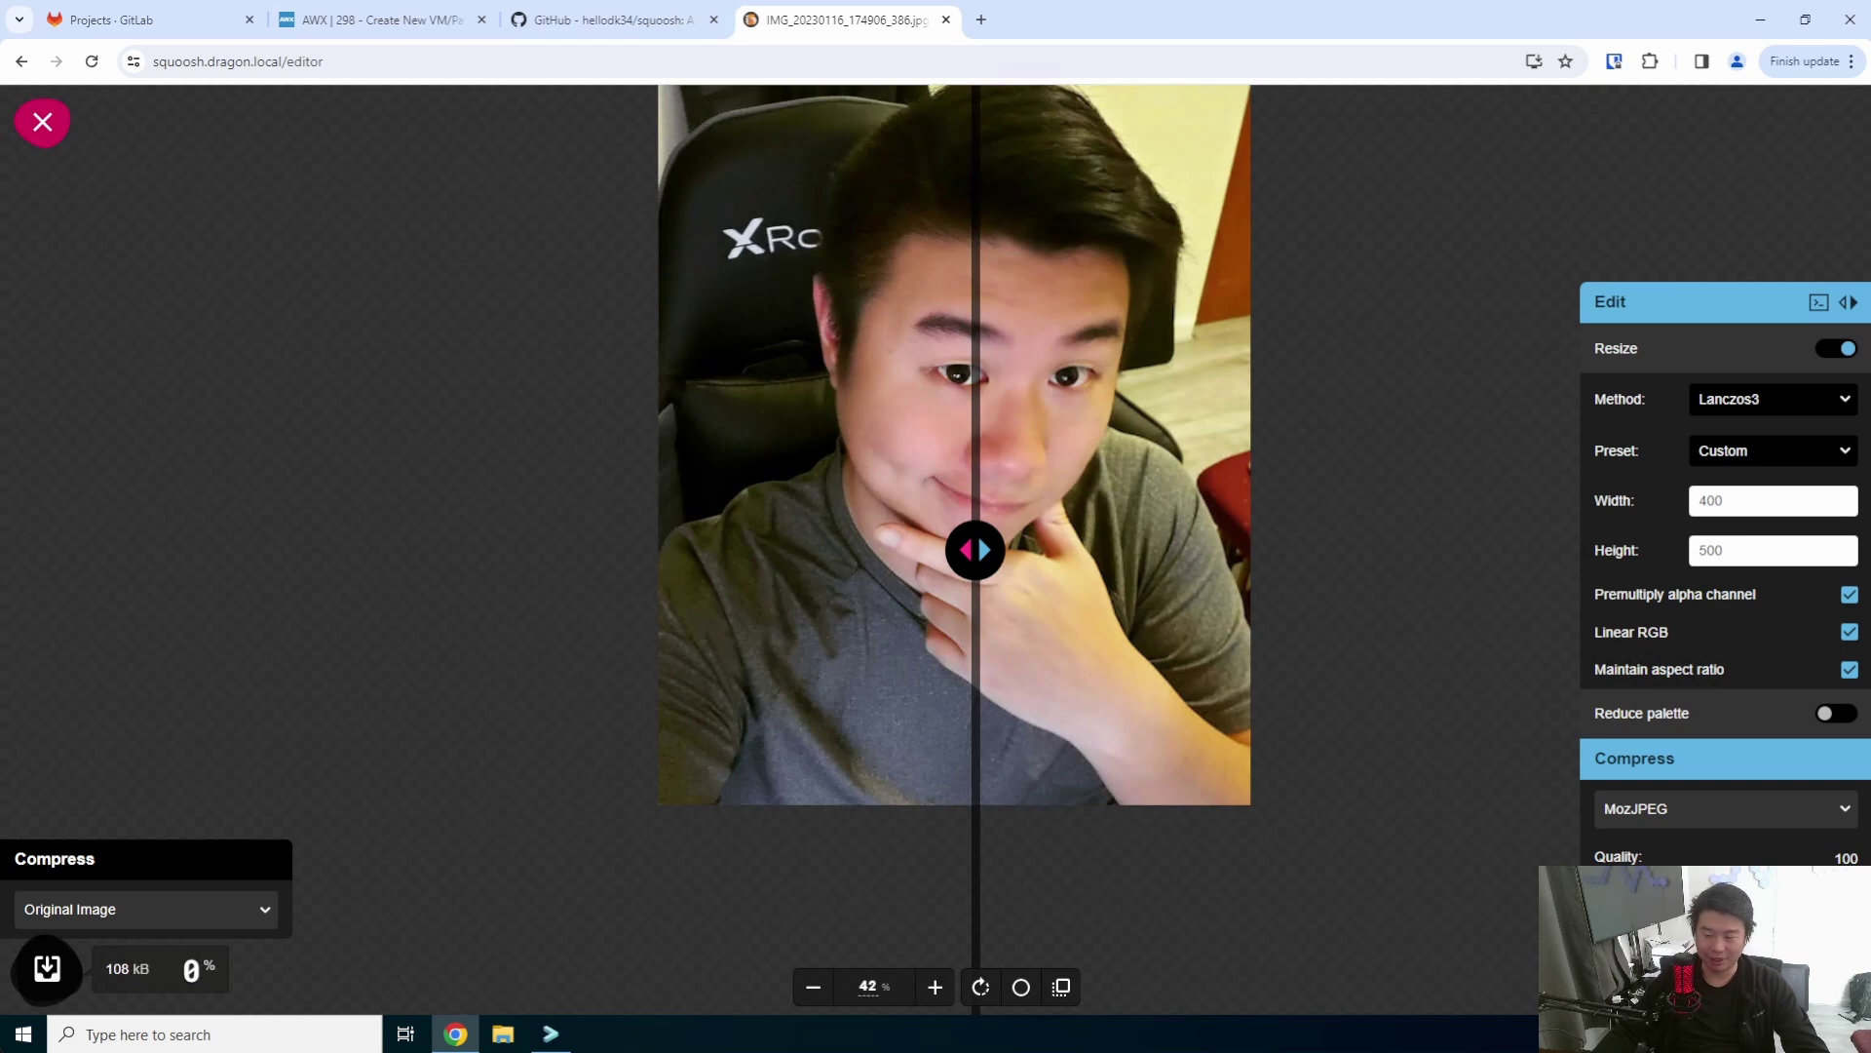
mouse_move(985, 531)
mouse_down()
mouse_move(1213, 531)
mouse_move(920, 531)
mouse_move(1002, 531)
mouse_up()
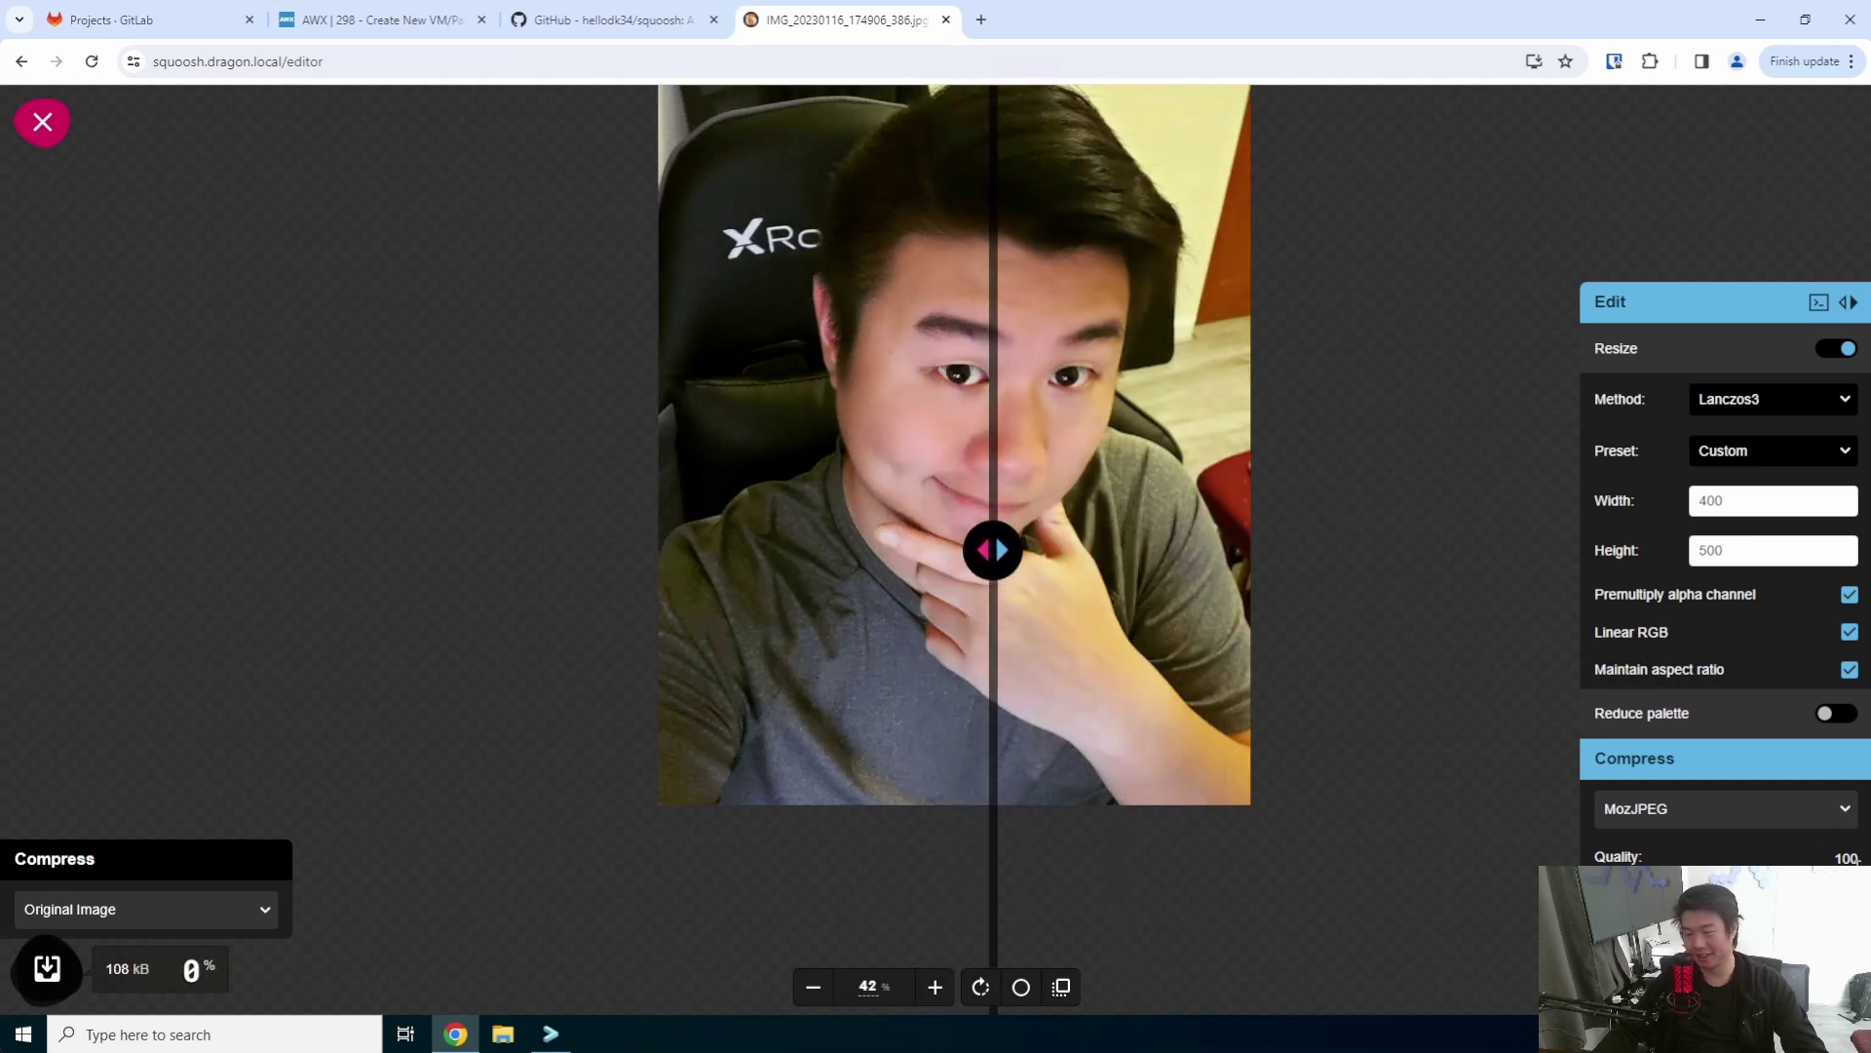
- Drop quality to about 86, then down to 17, comparing the blocky result with the original
drag(1856, 882, 1811, 883)
mouse_move(990, 547)
mouse_down()
mouse_move(910, 546)
mouse_move(1128, 549)
mouse_move(911, 547)
mouse_move(1032, 546)
mouse_move(1032, 529)
mouse_move(1044, 547)
mouse_move(1020, 547)
mouse_up()
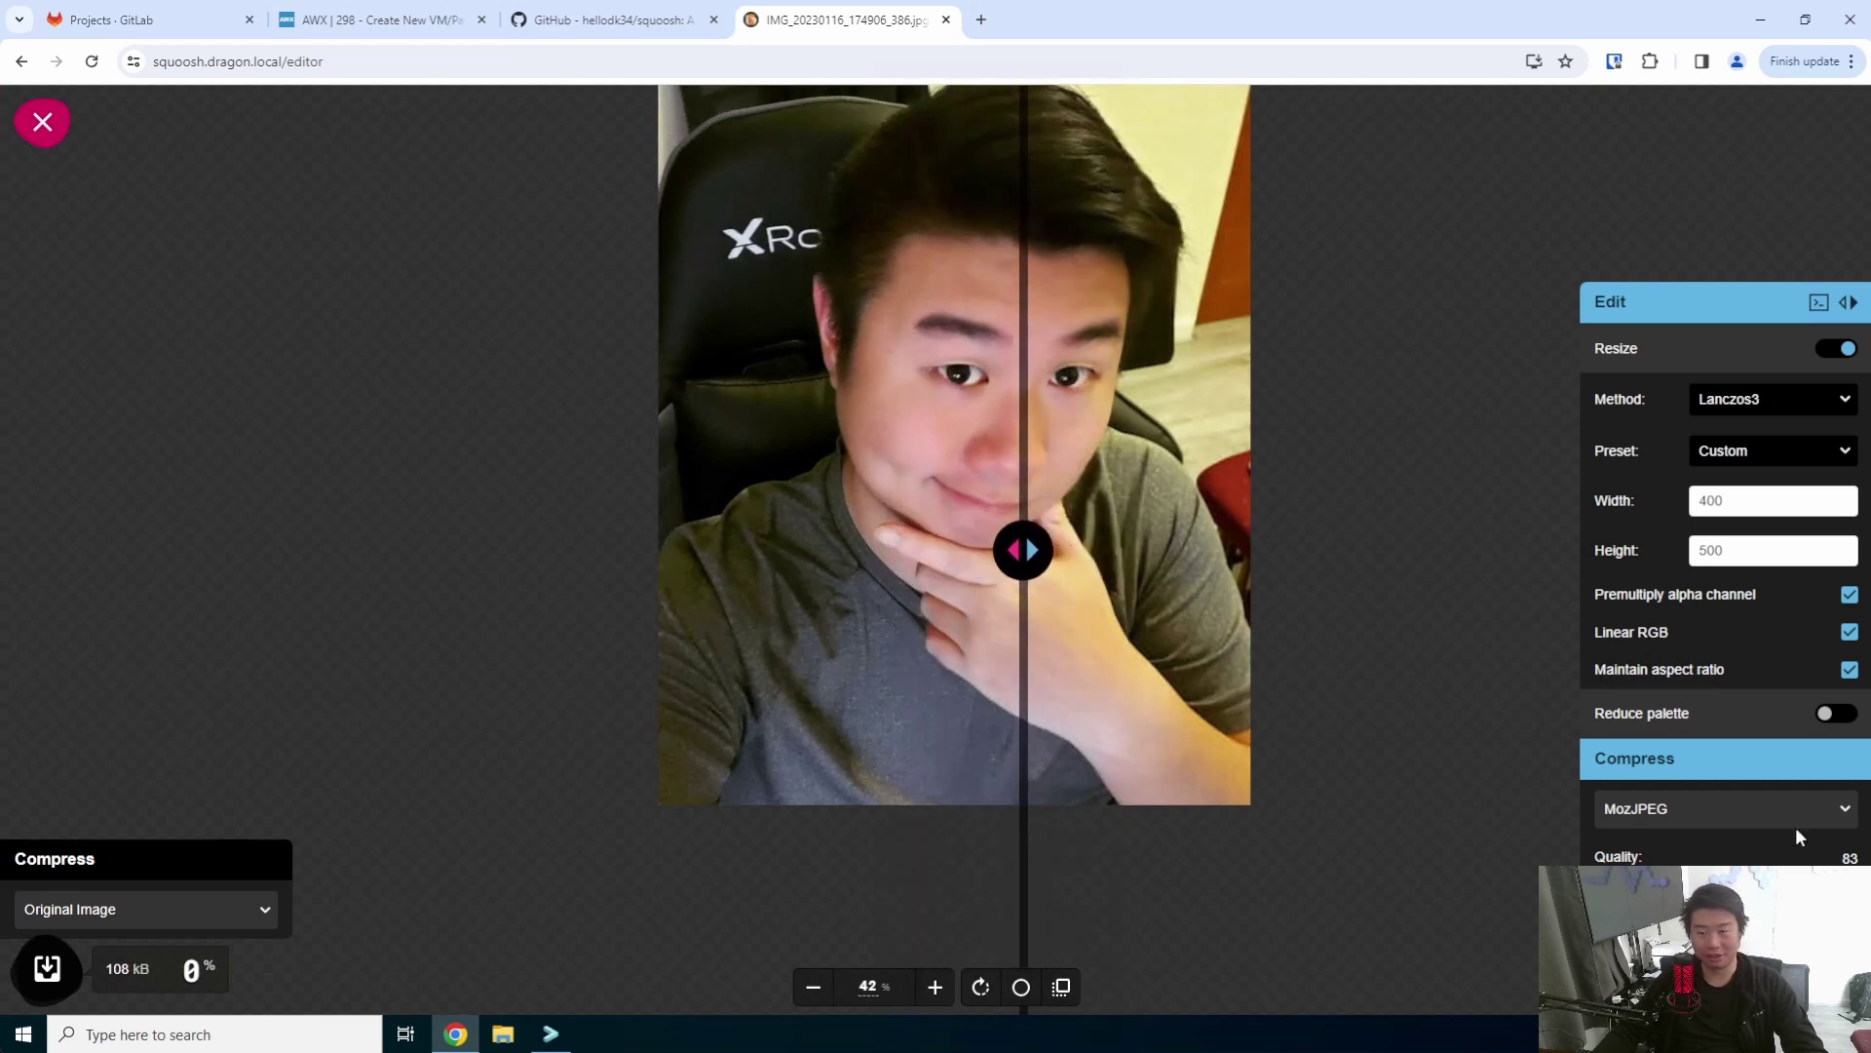
drag(1794, 861, 1620, 860)
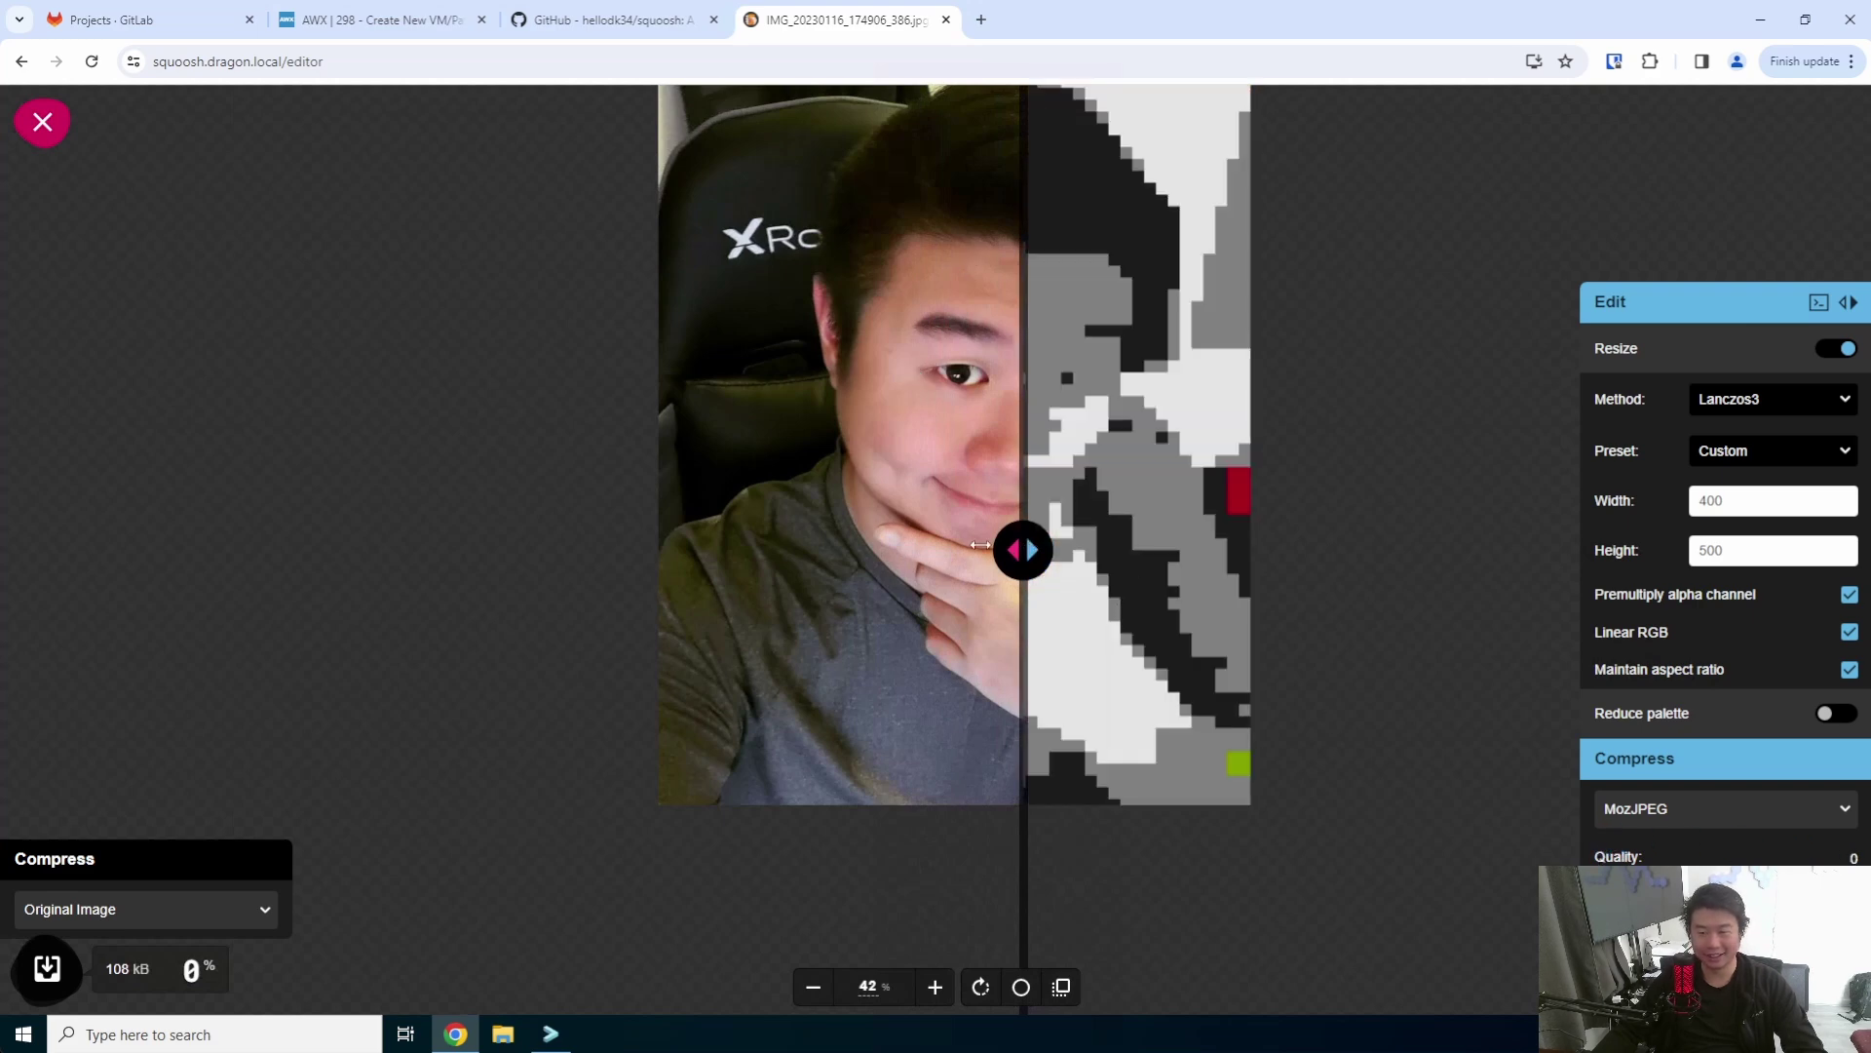
drag(979, 545, 603, 523)
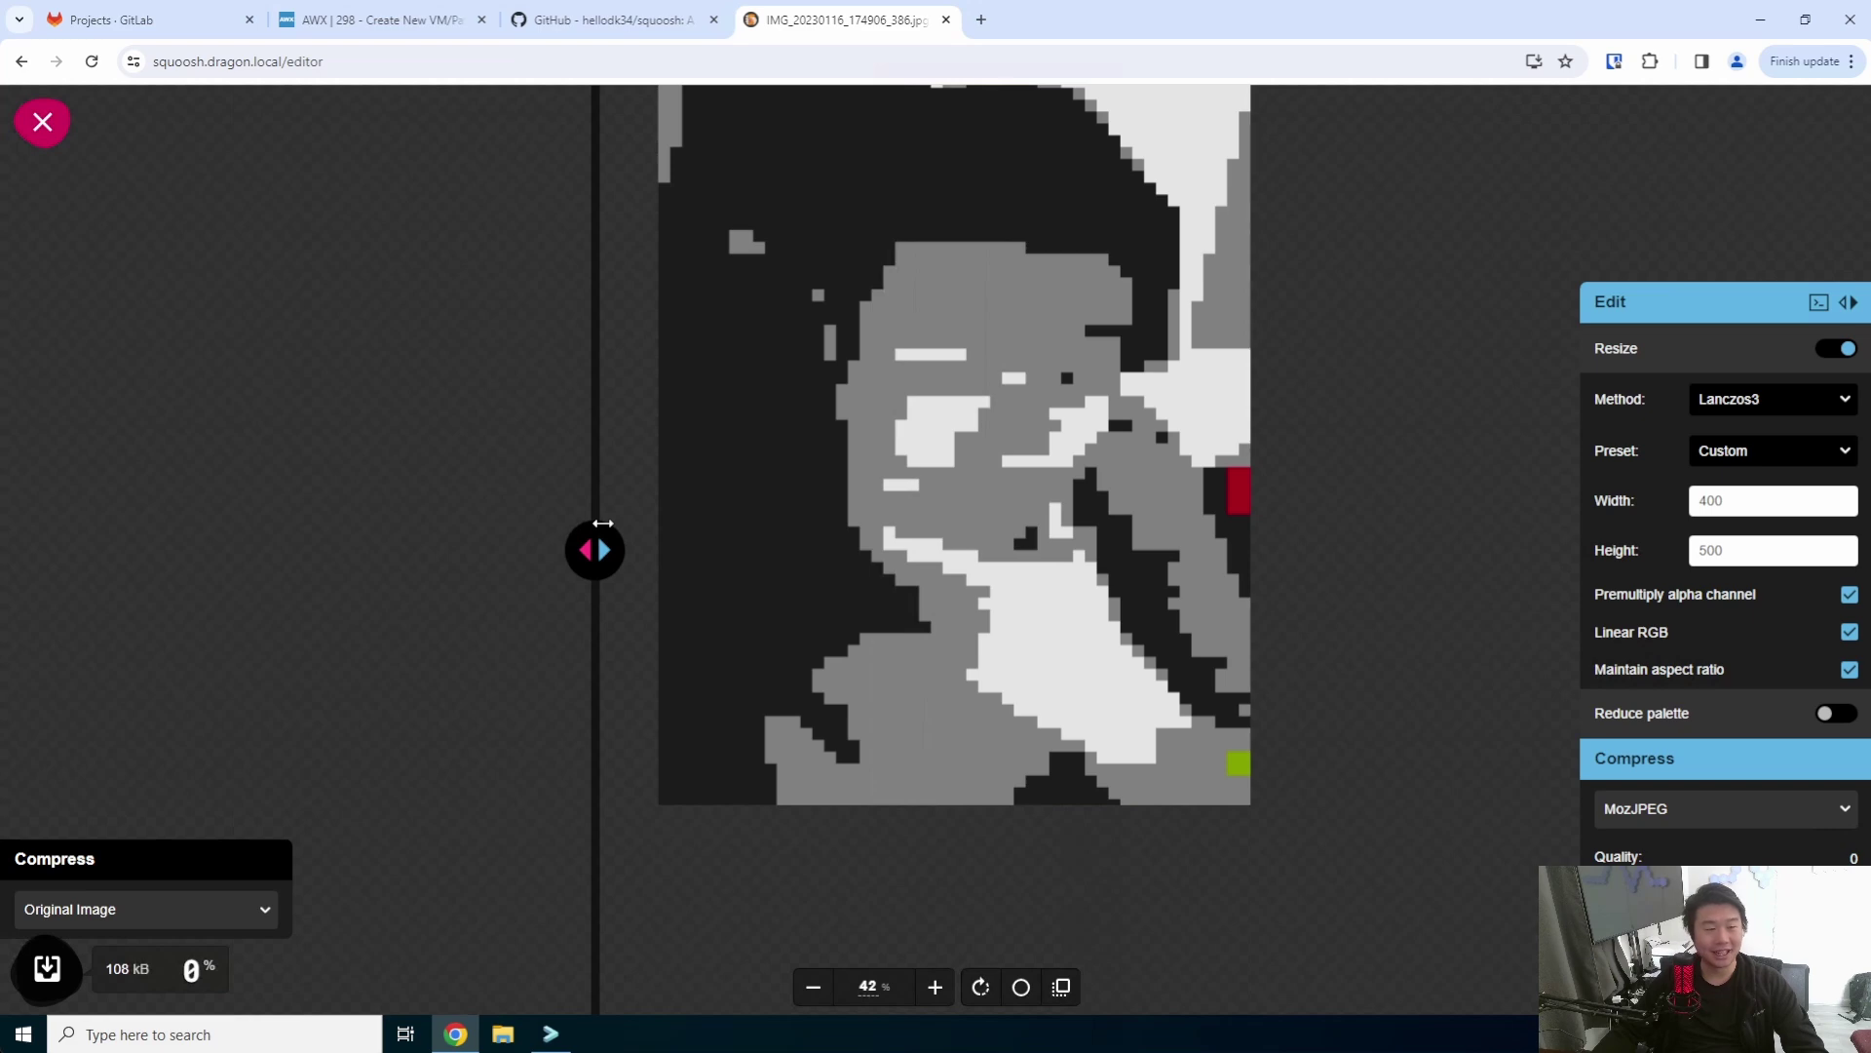
drag(603, 531, 1056, 547)
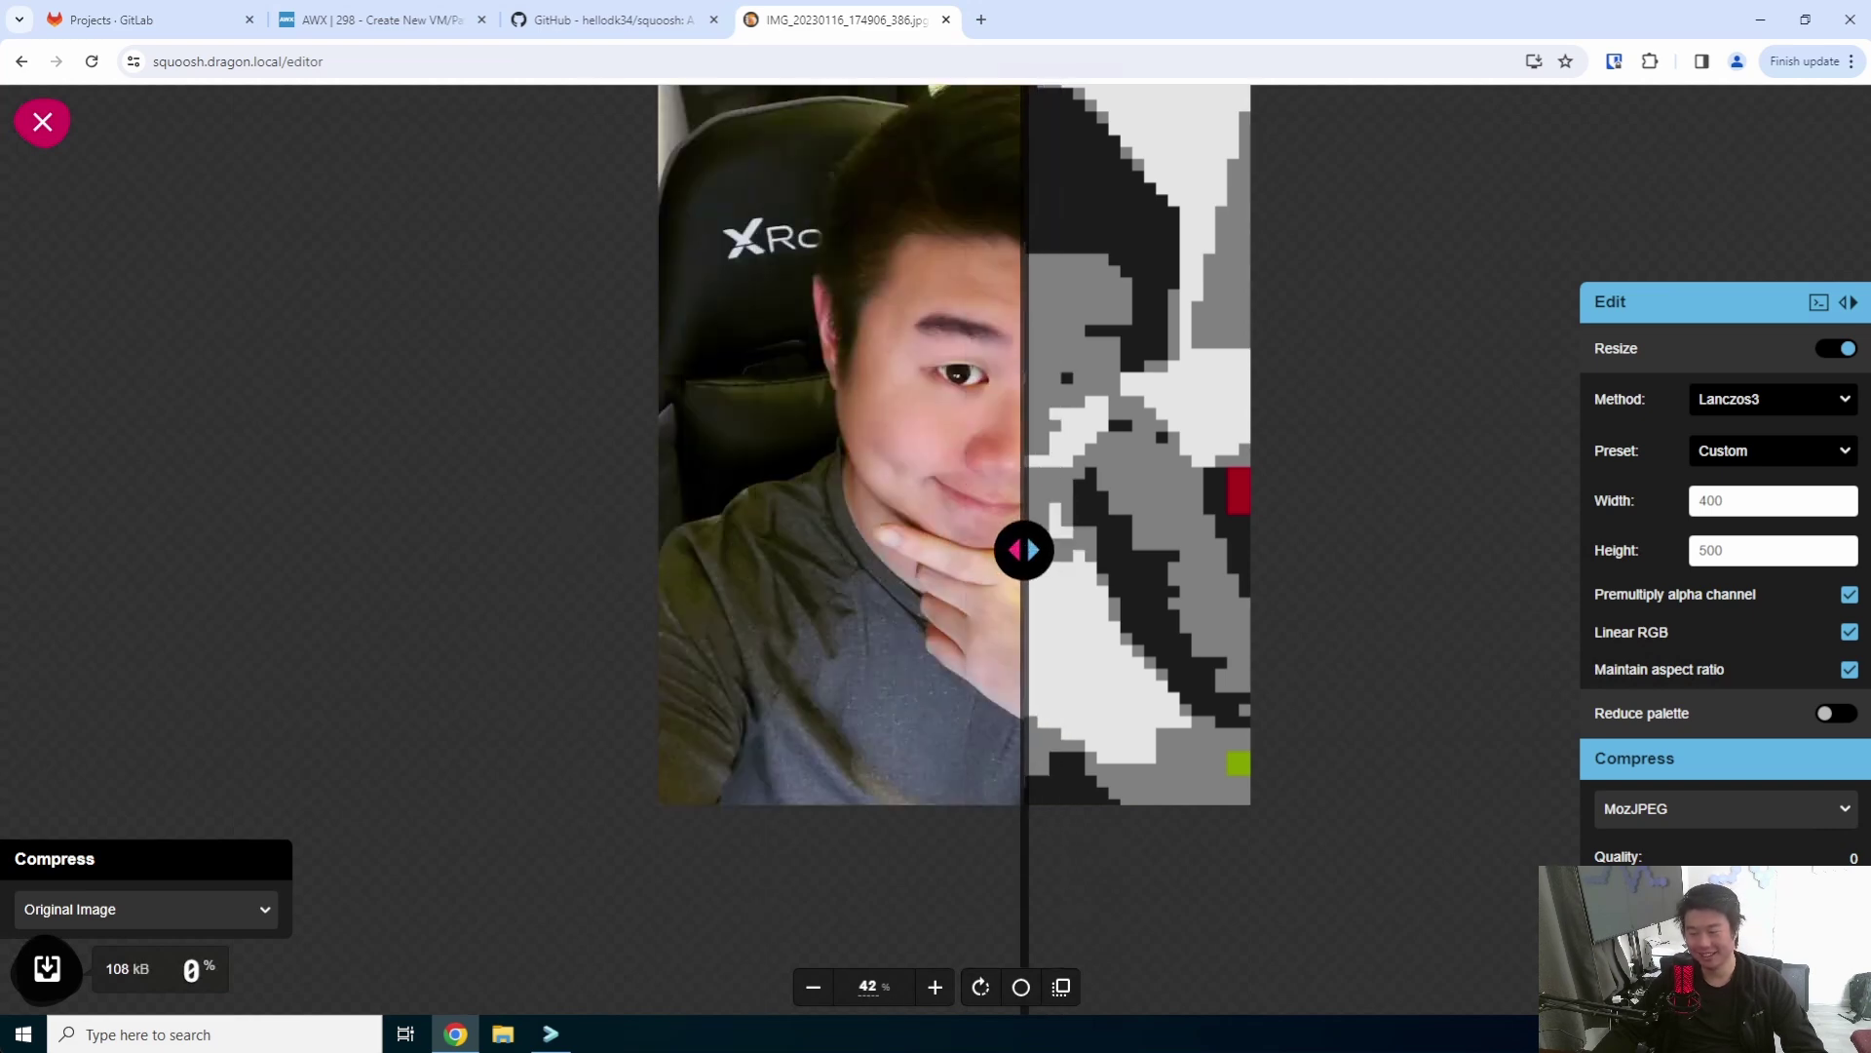
drag(1049, 651, 975, 551)
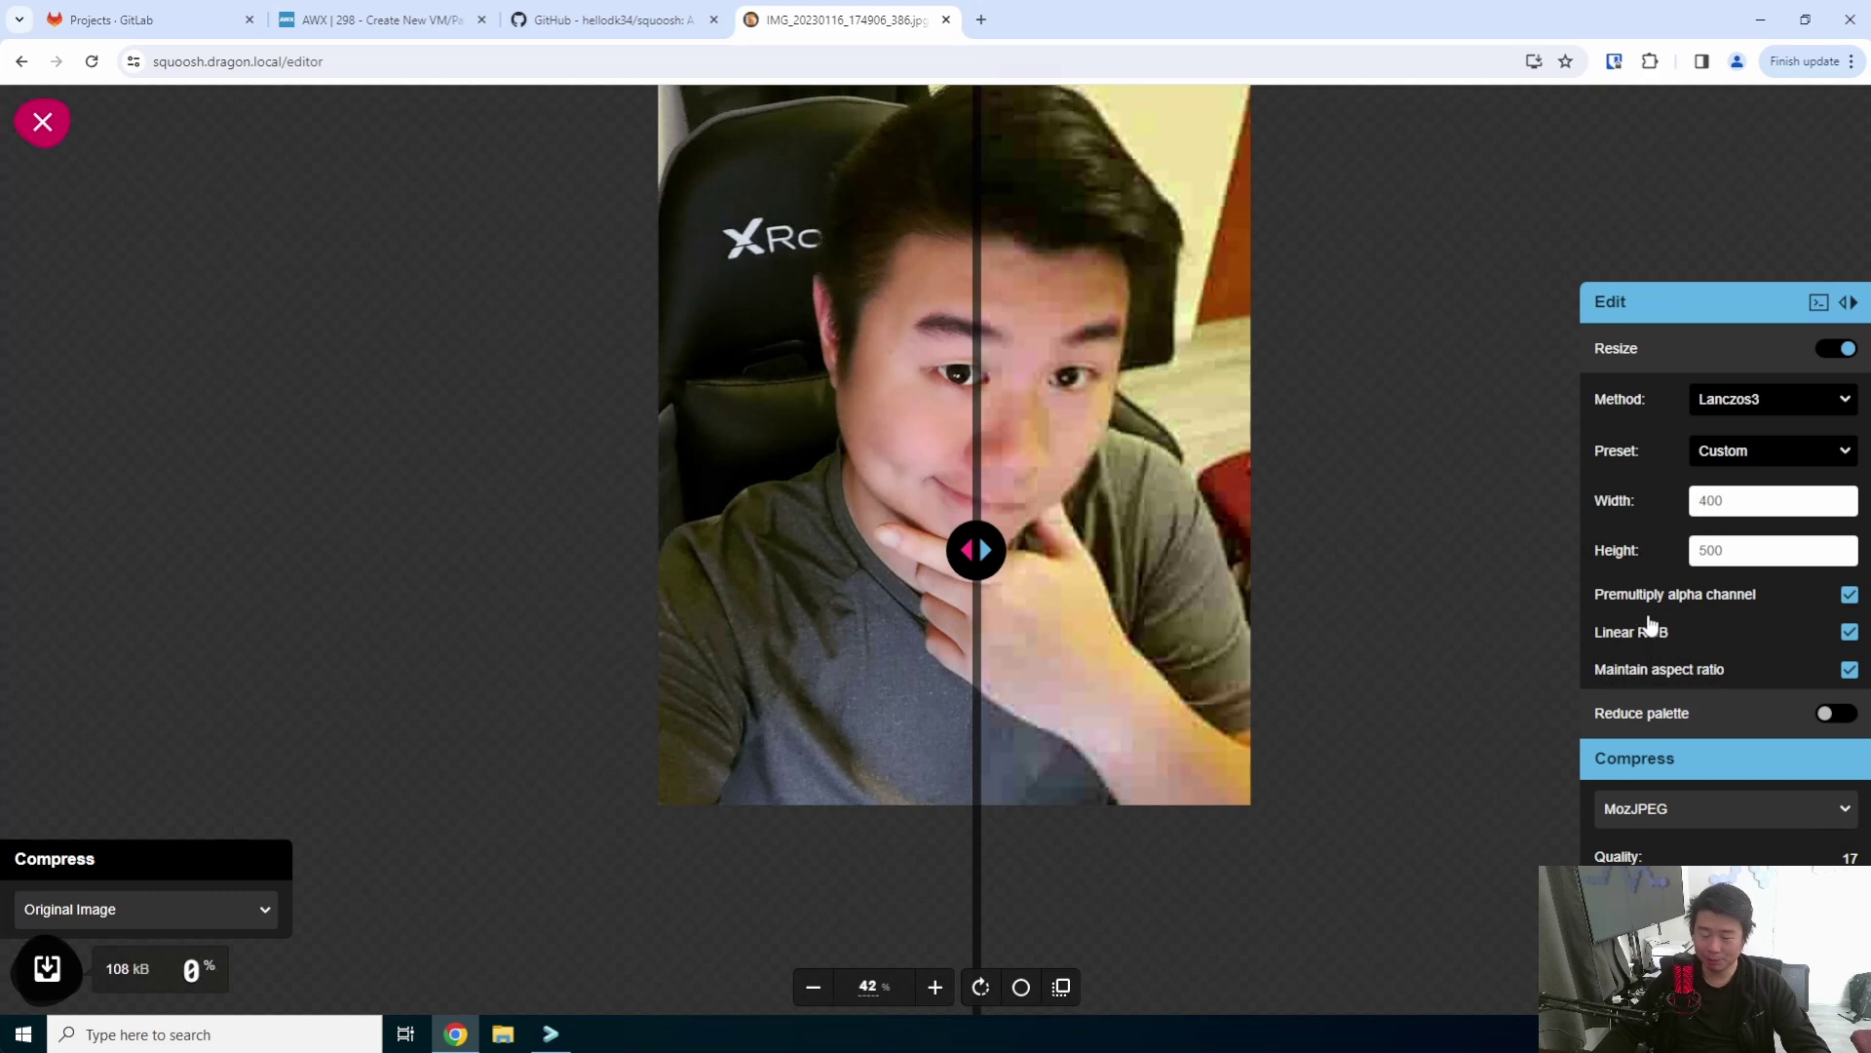
- Set MozJPEG quality to 78, download the 21.3 KB JPG and open it in Paint
drag(1740, 856, 1779, 855)
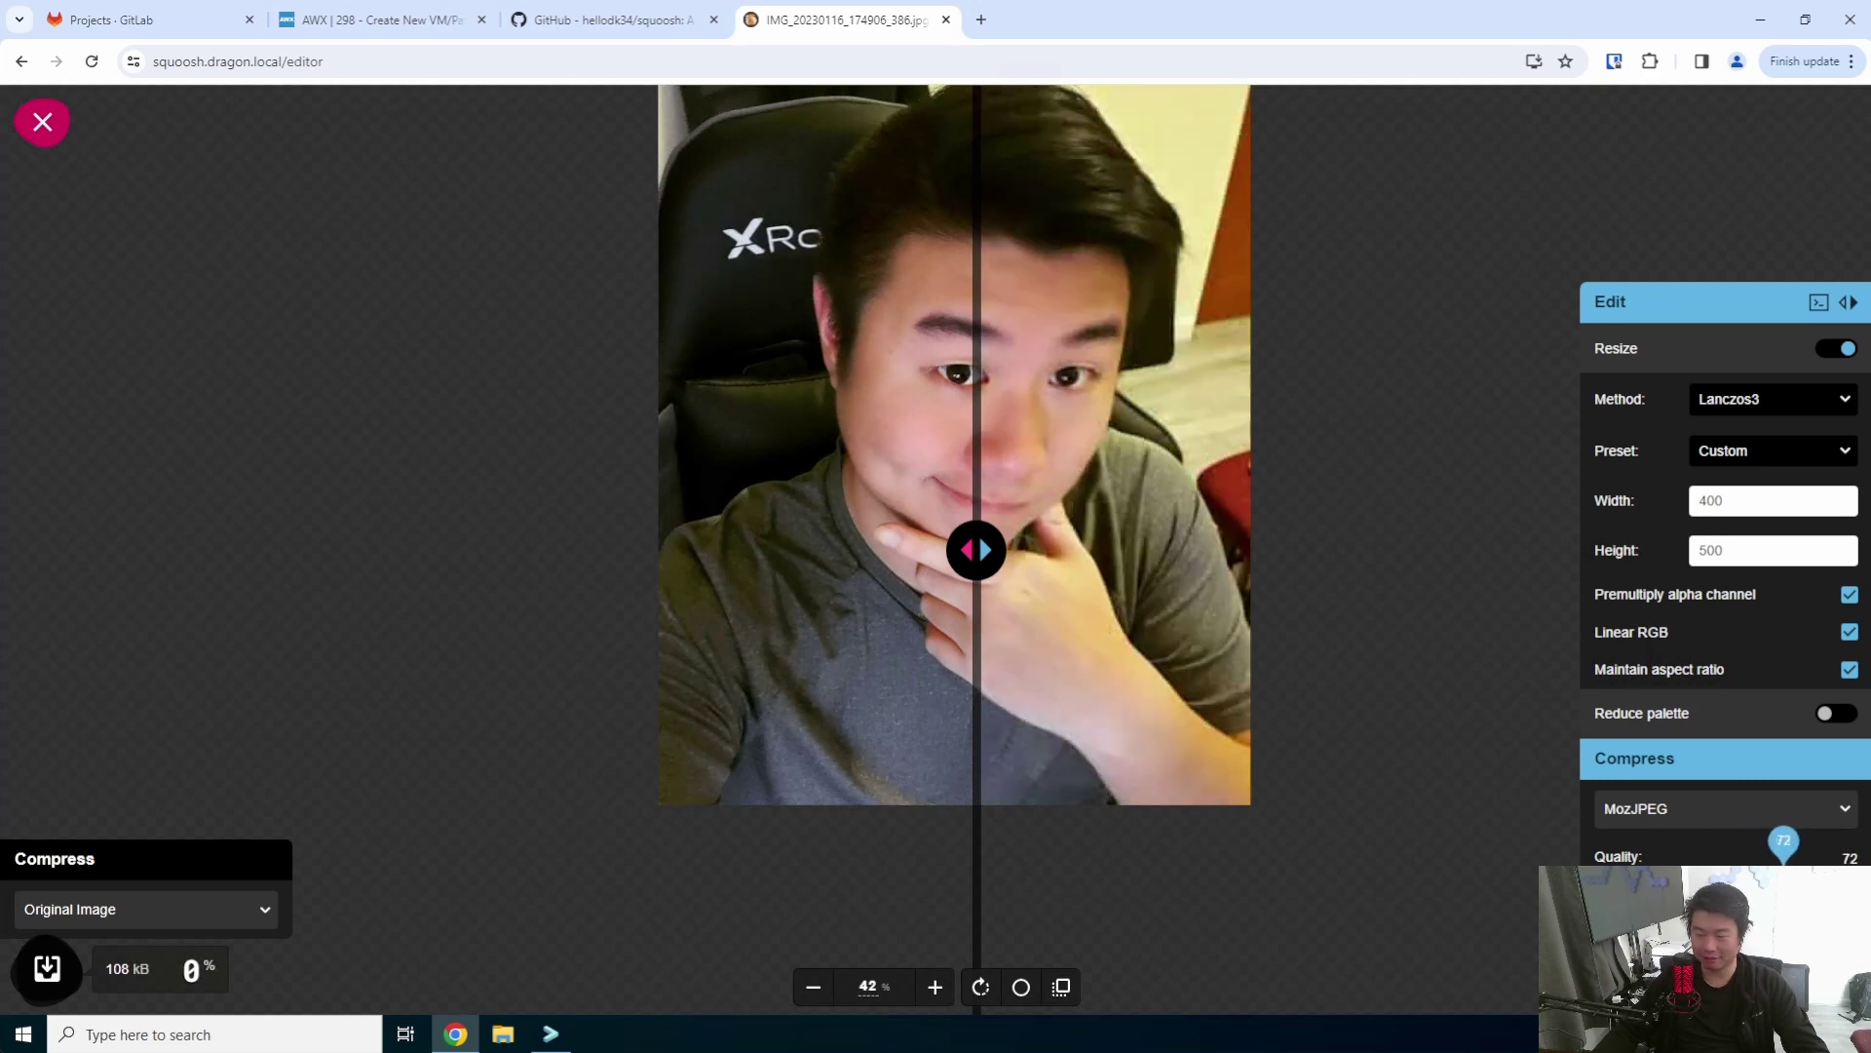
mouse_move(975, 549)
mouse_down()
mouse_move(1002, 532)
mouse_move(979, 534)
mouse_up()
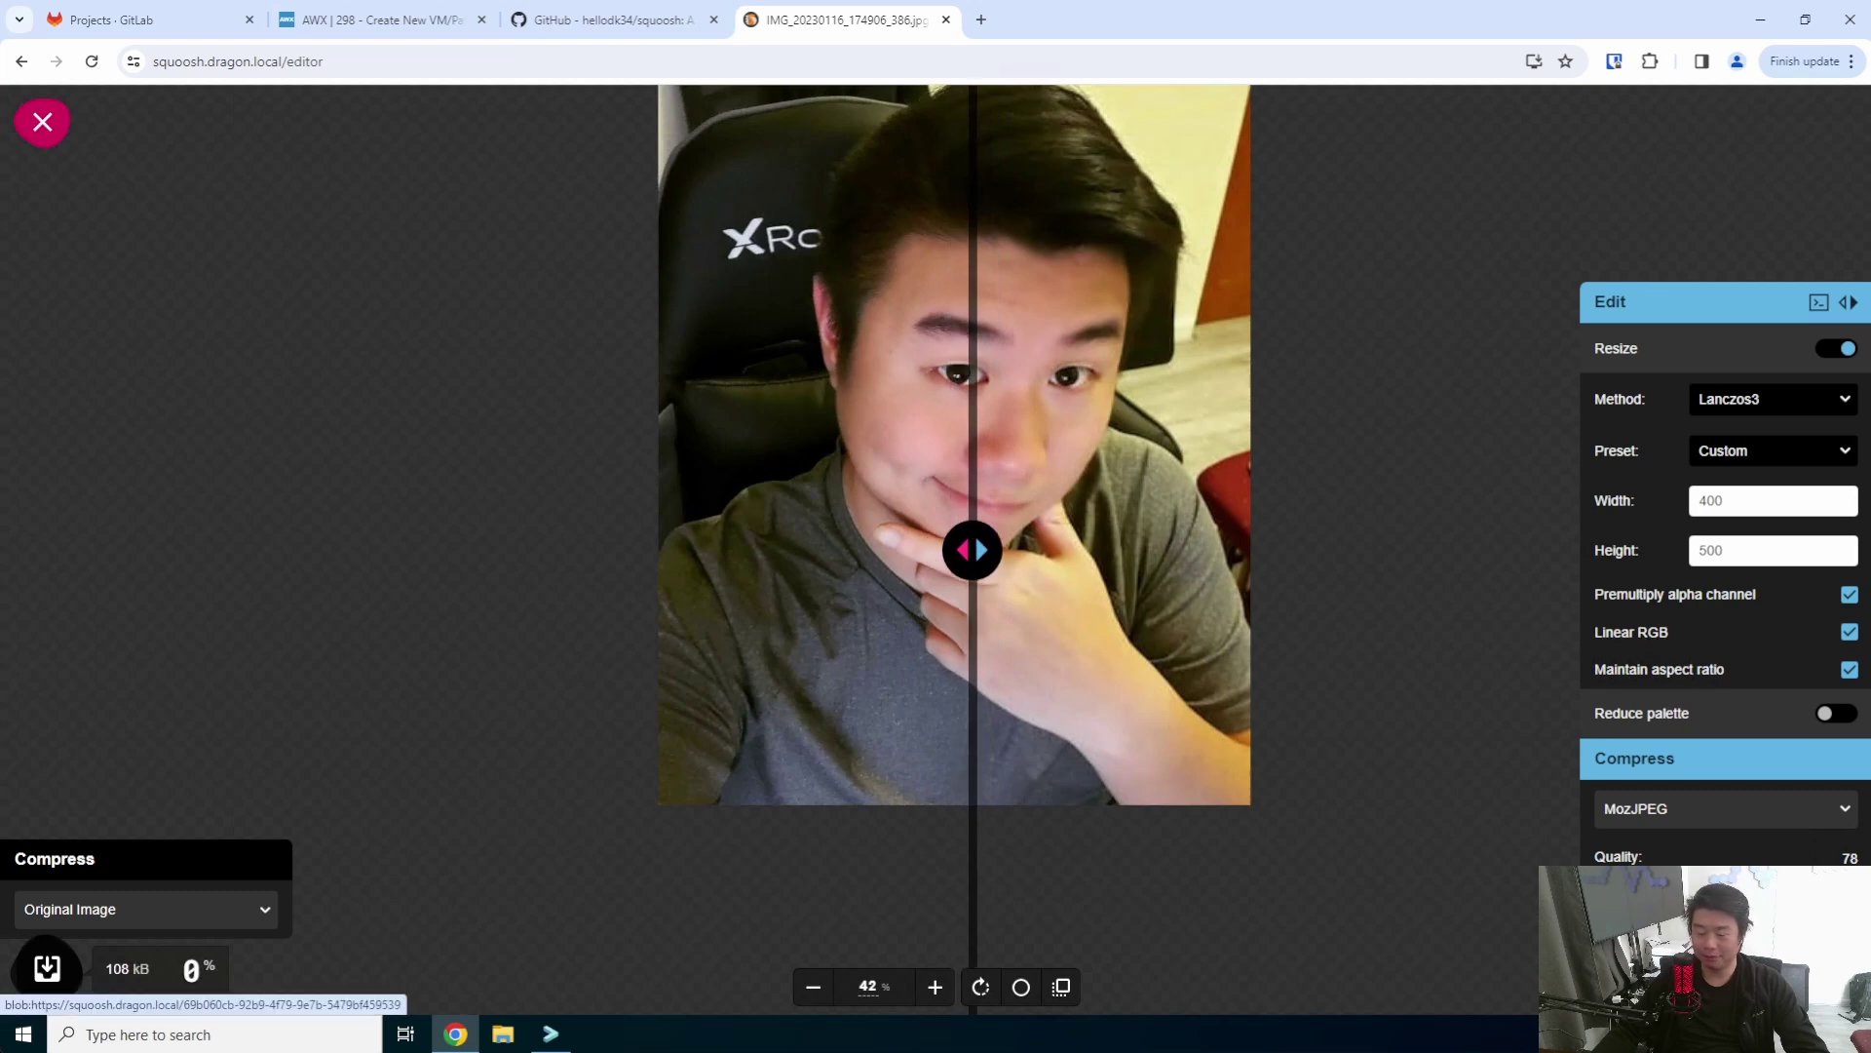
click(47, 968)
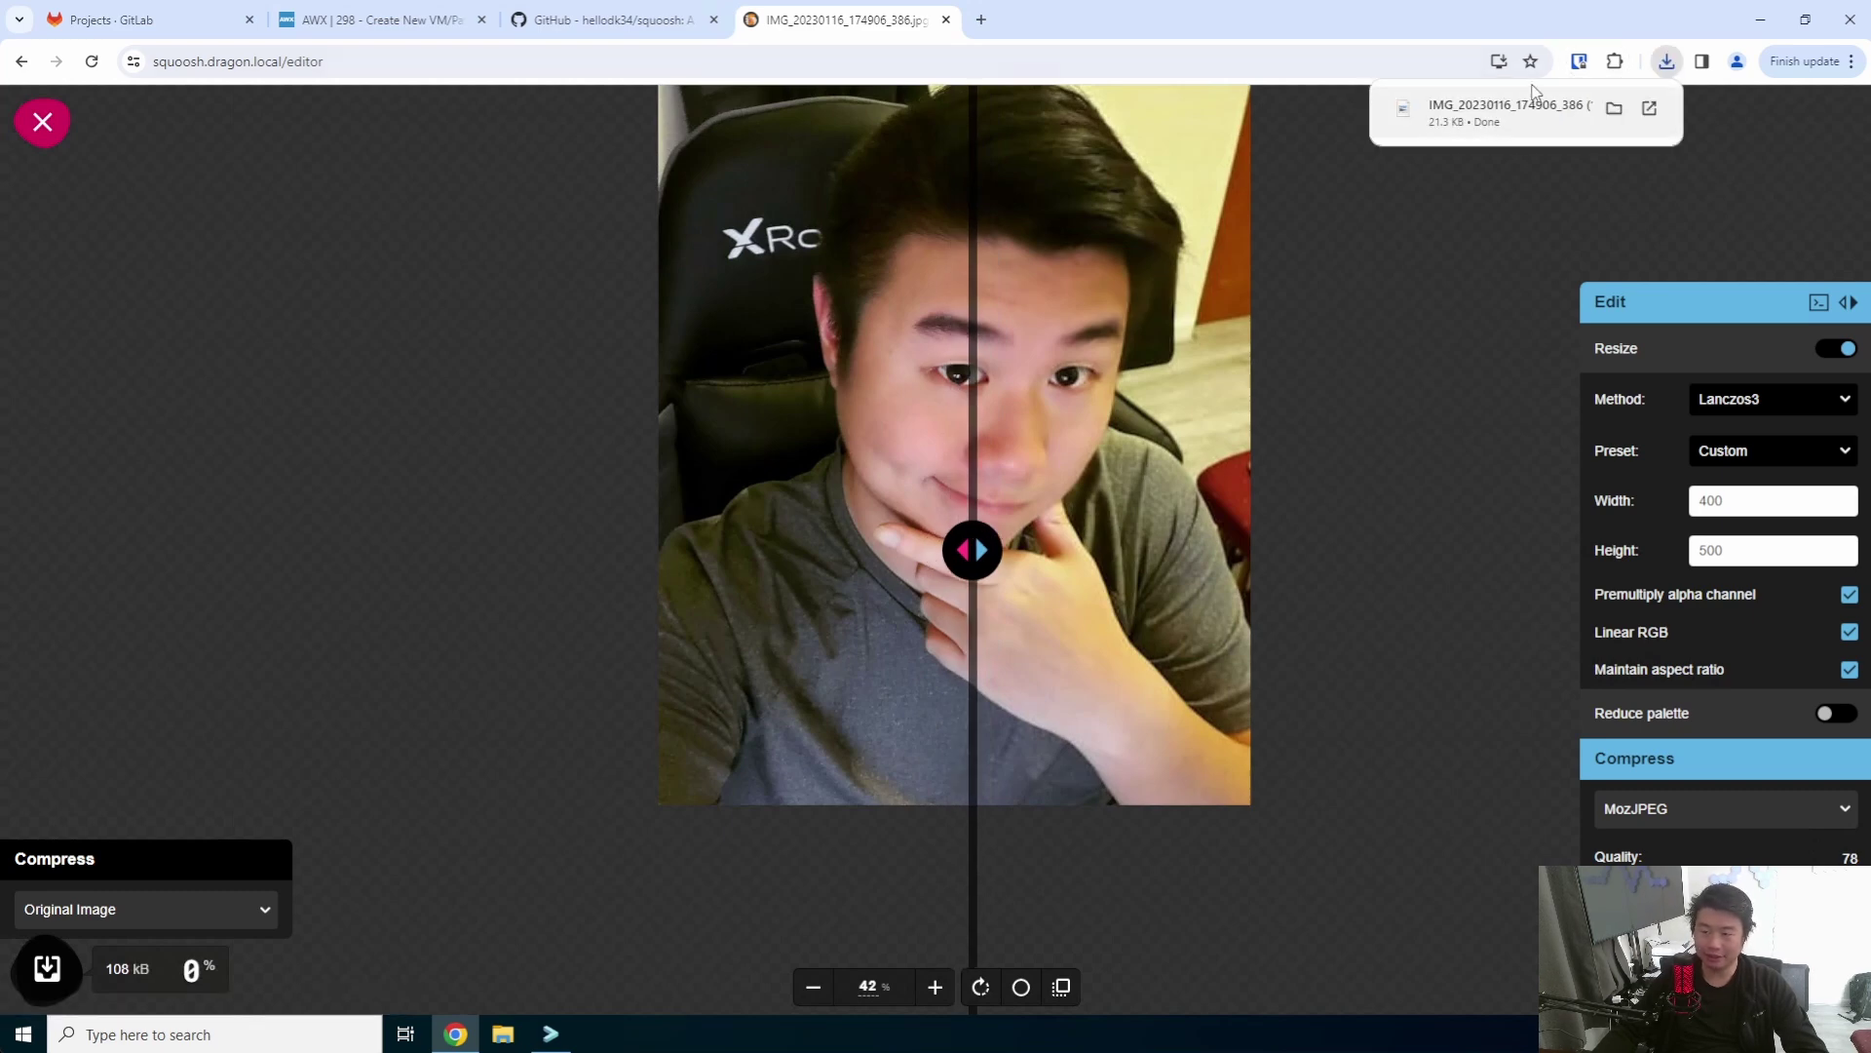
click(1511, 110)
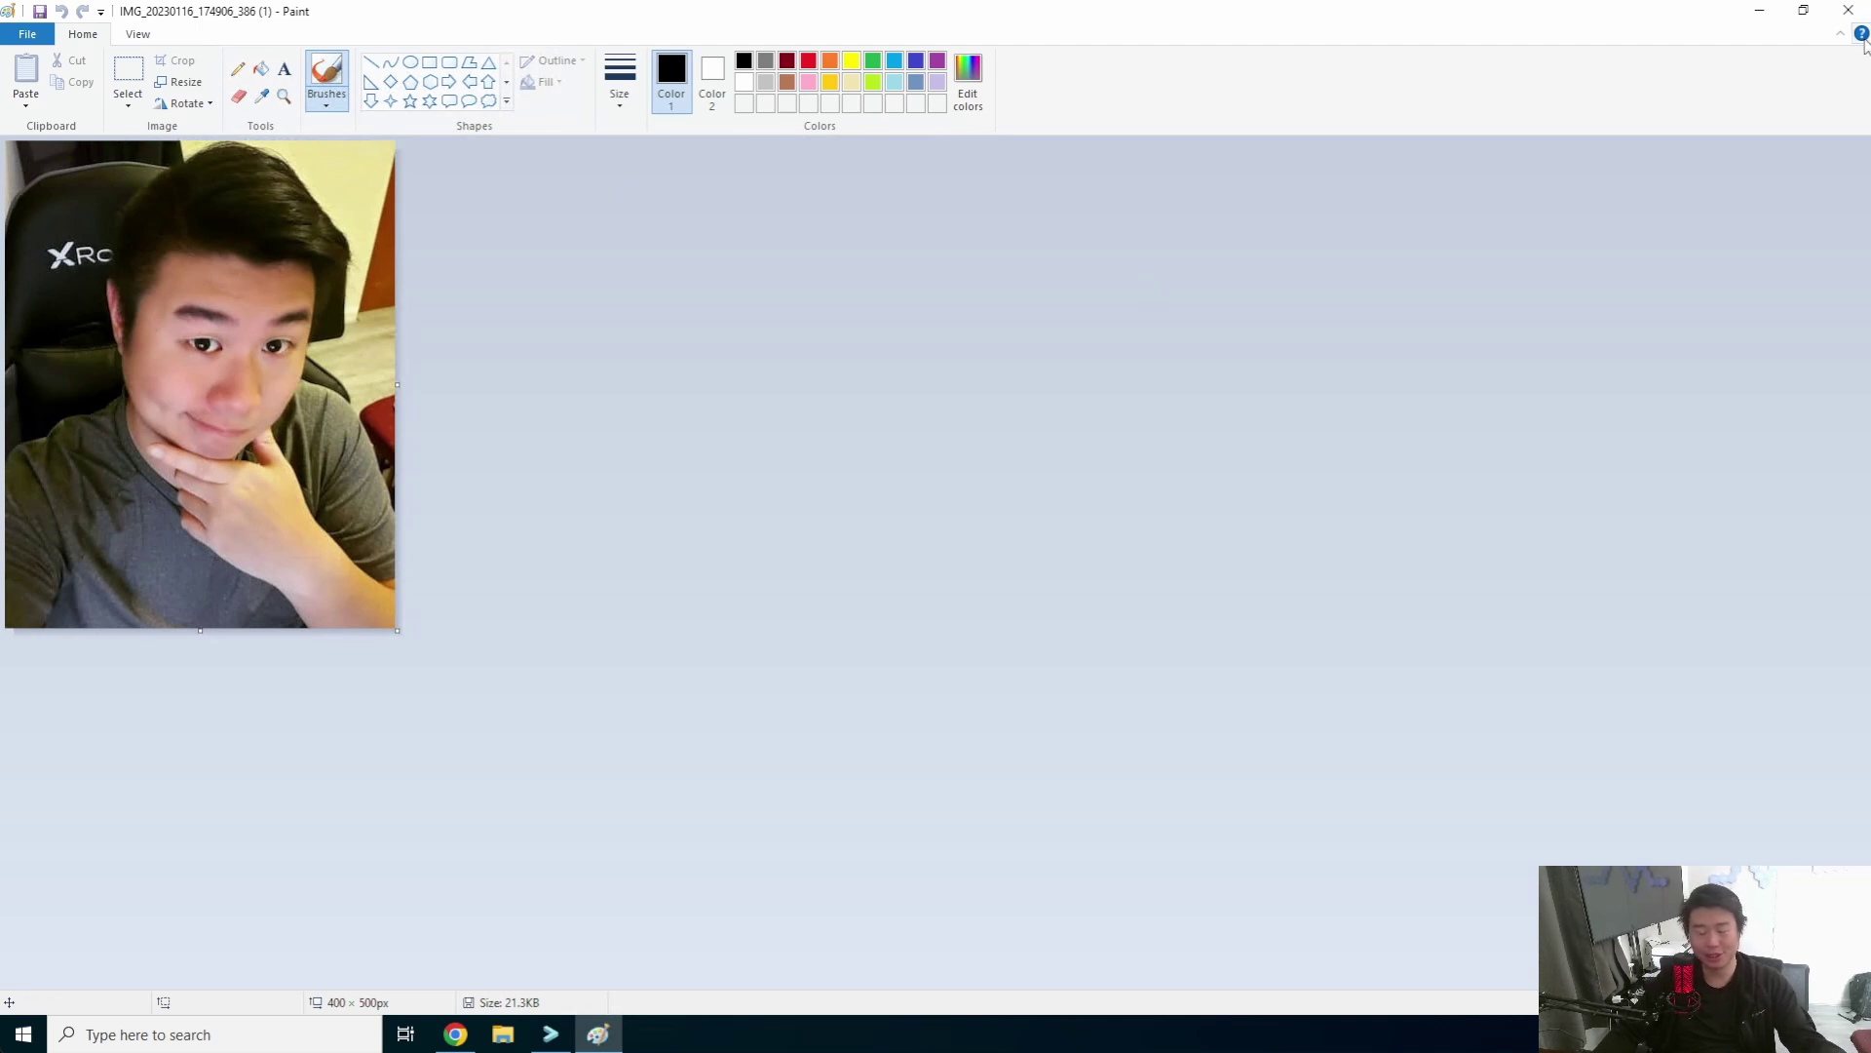
- Enable Reduce palette, try 22 colours and 0.13 dithering, then settle on 150 colours and dithering 1
key(alt+Tab)
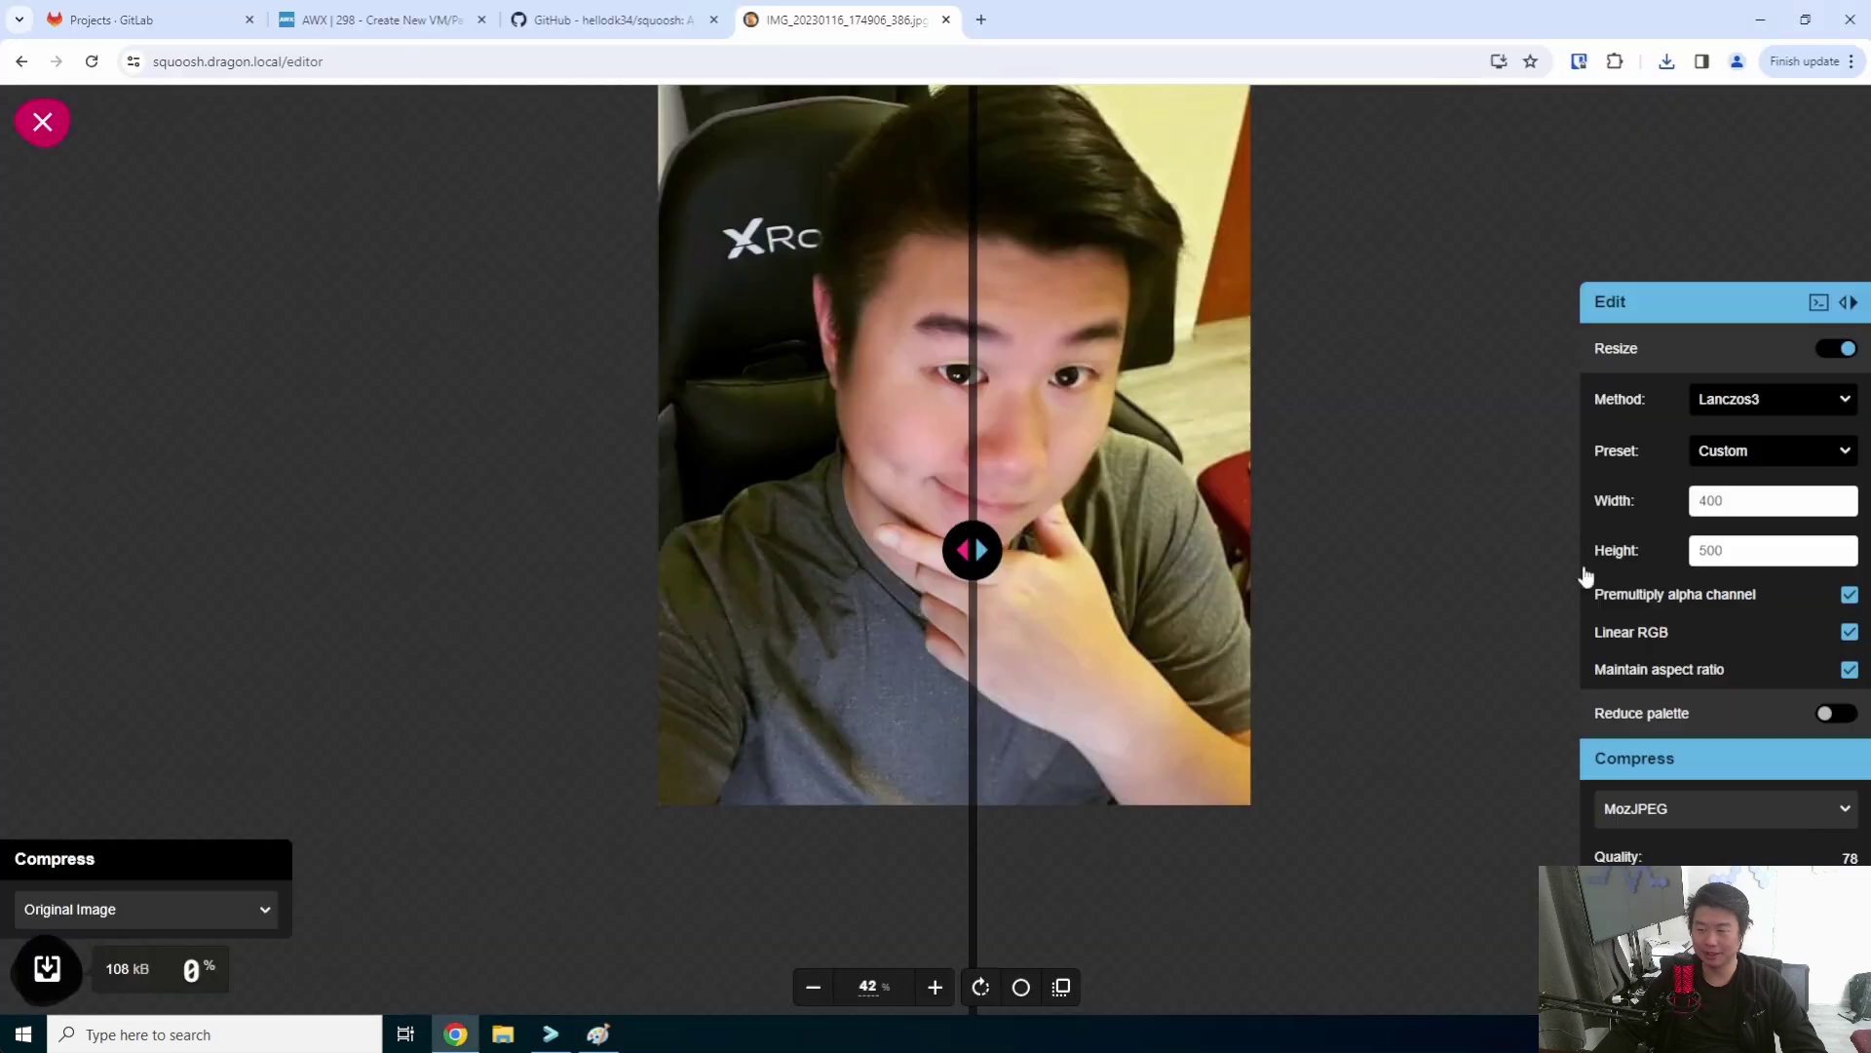
click(1693, 487)
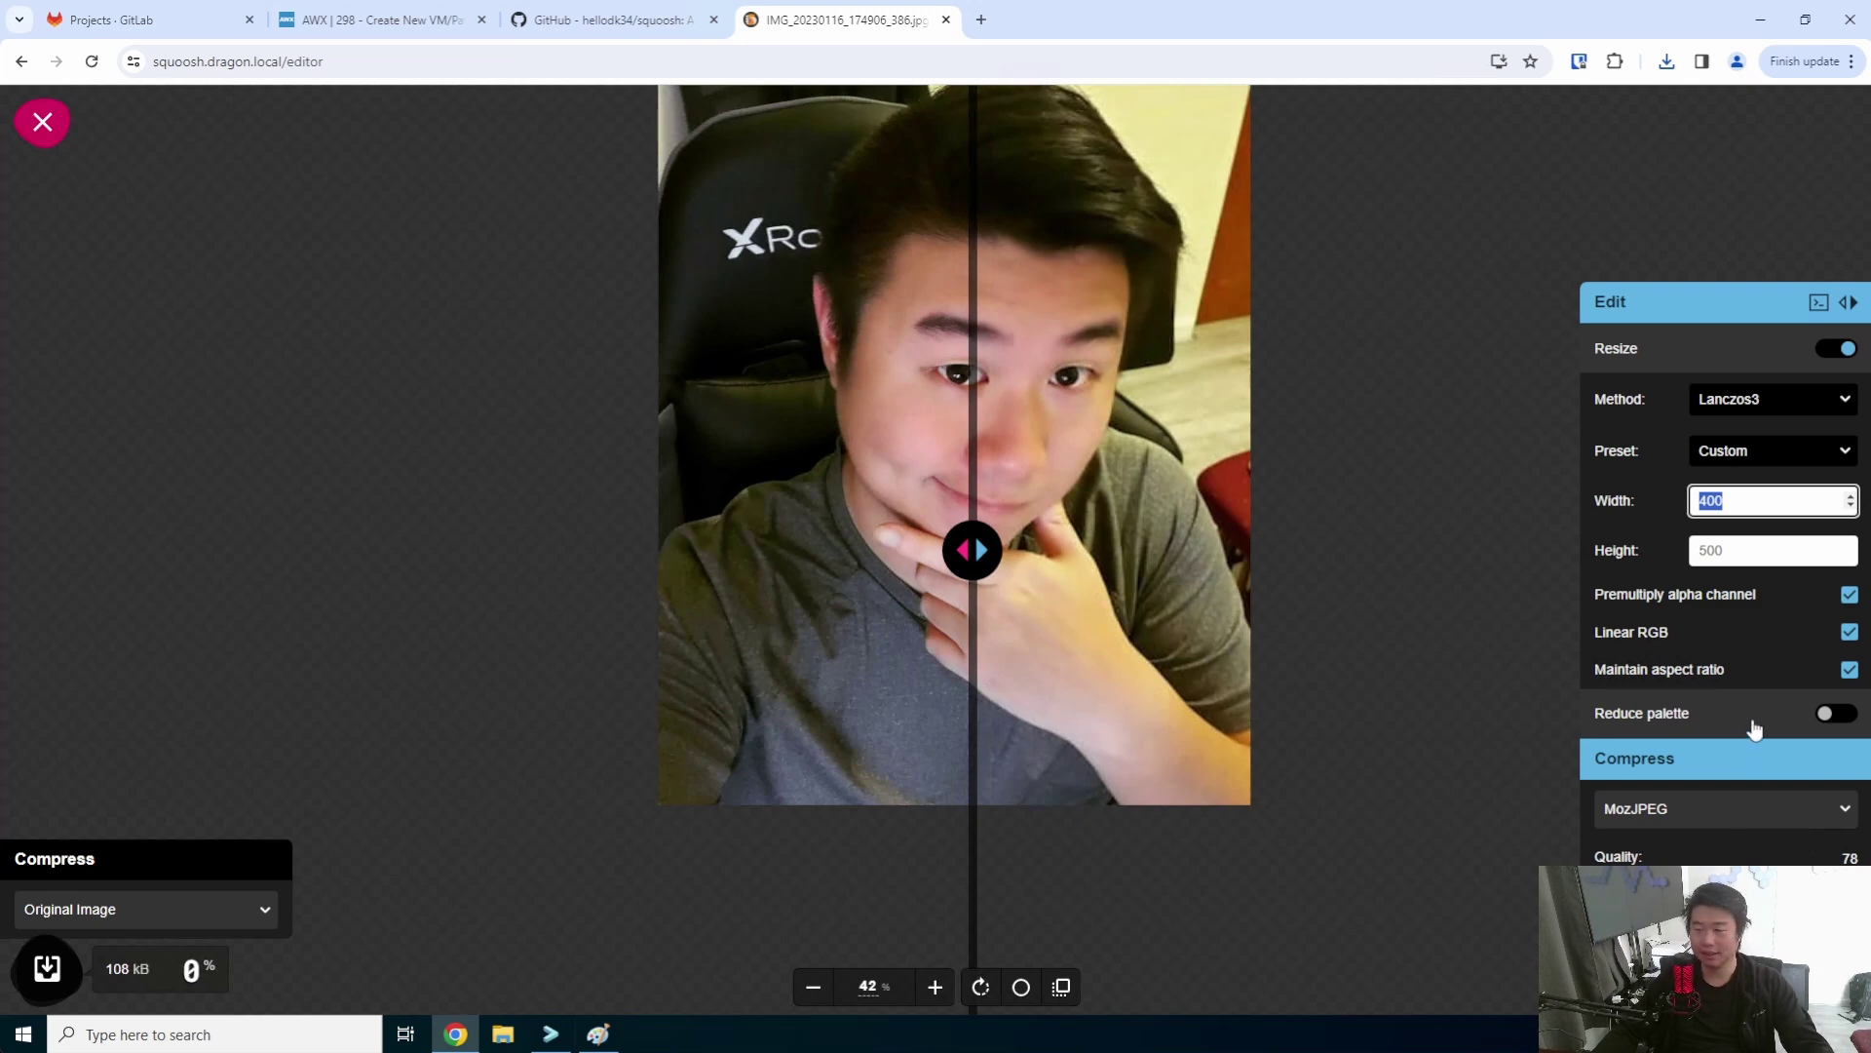
click(1830, 713)
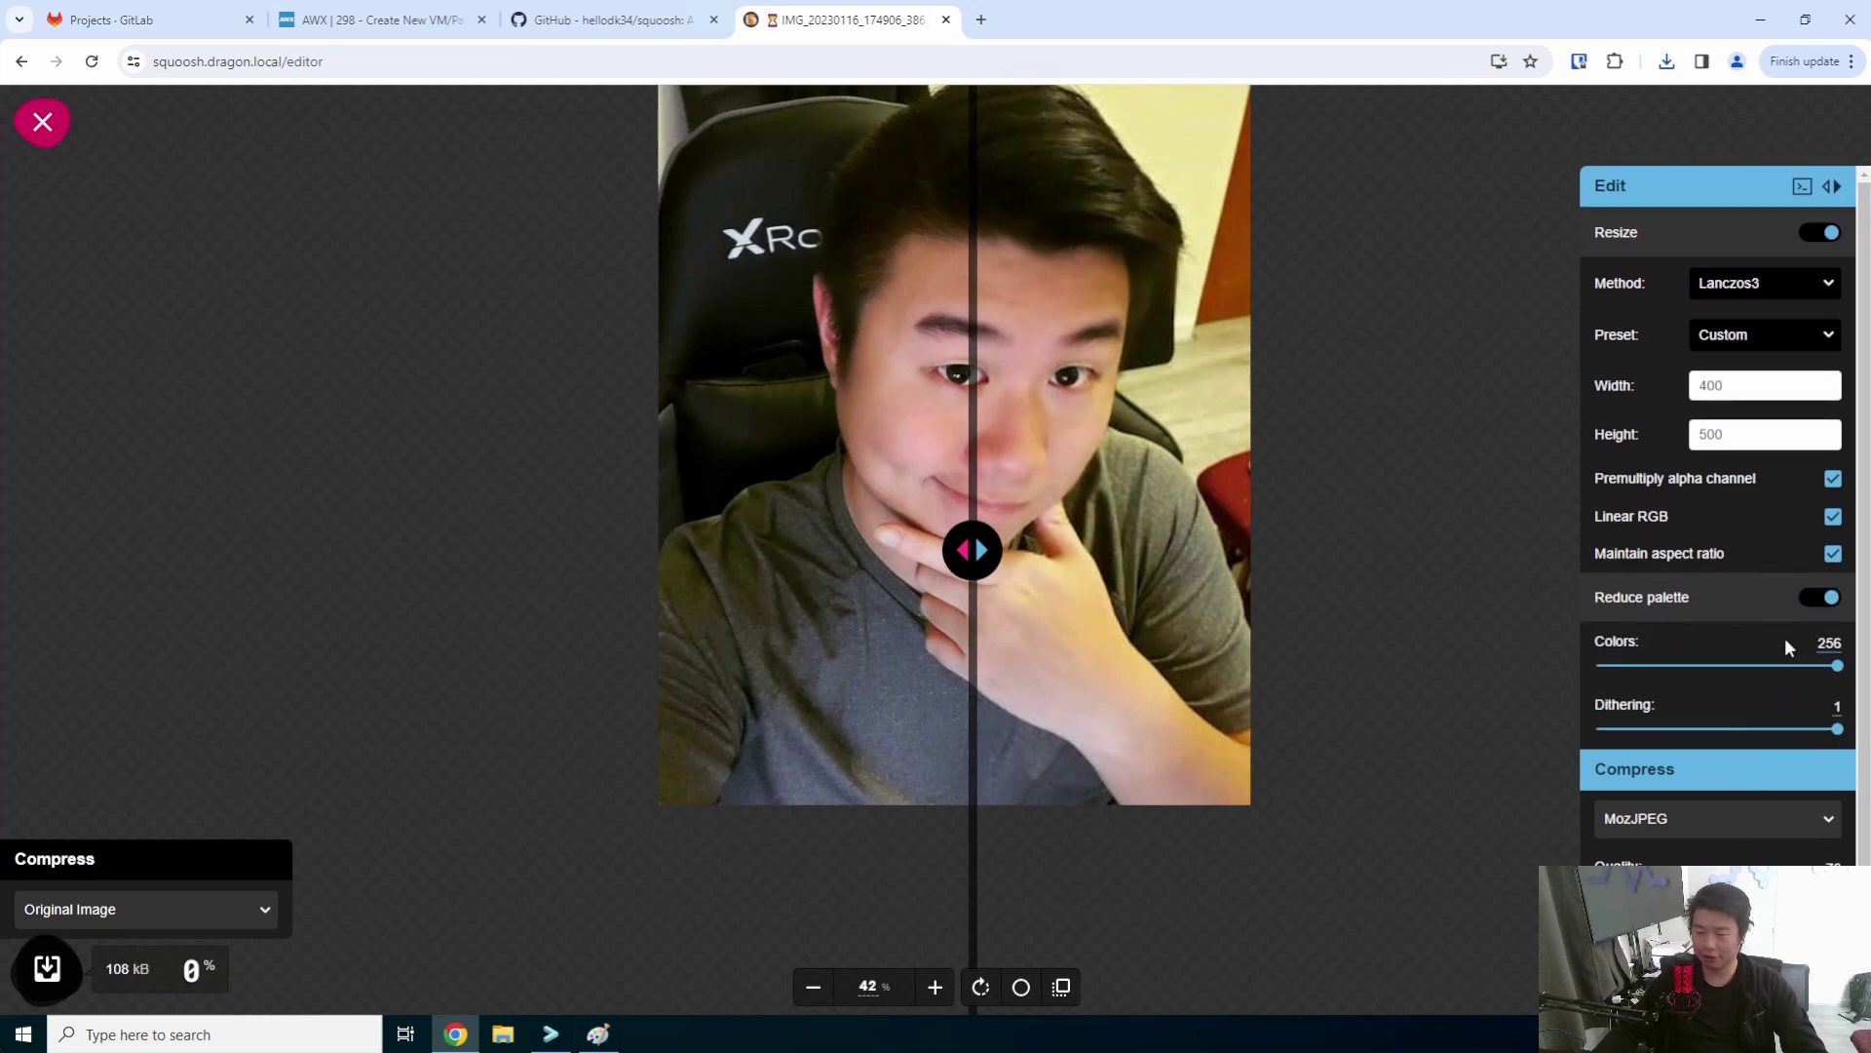
drag(1837, 665, 1621, 666)
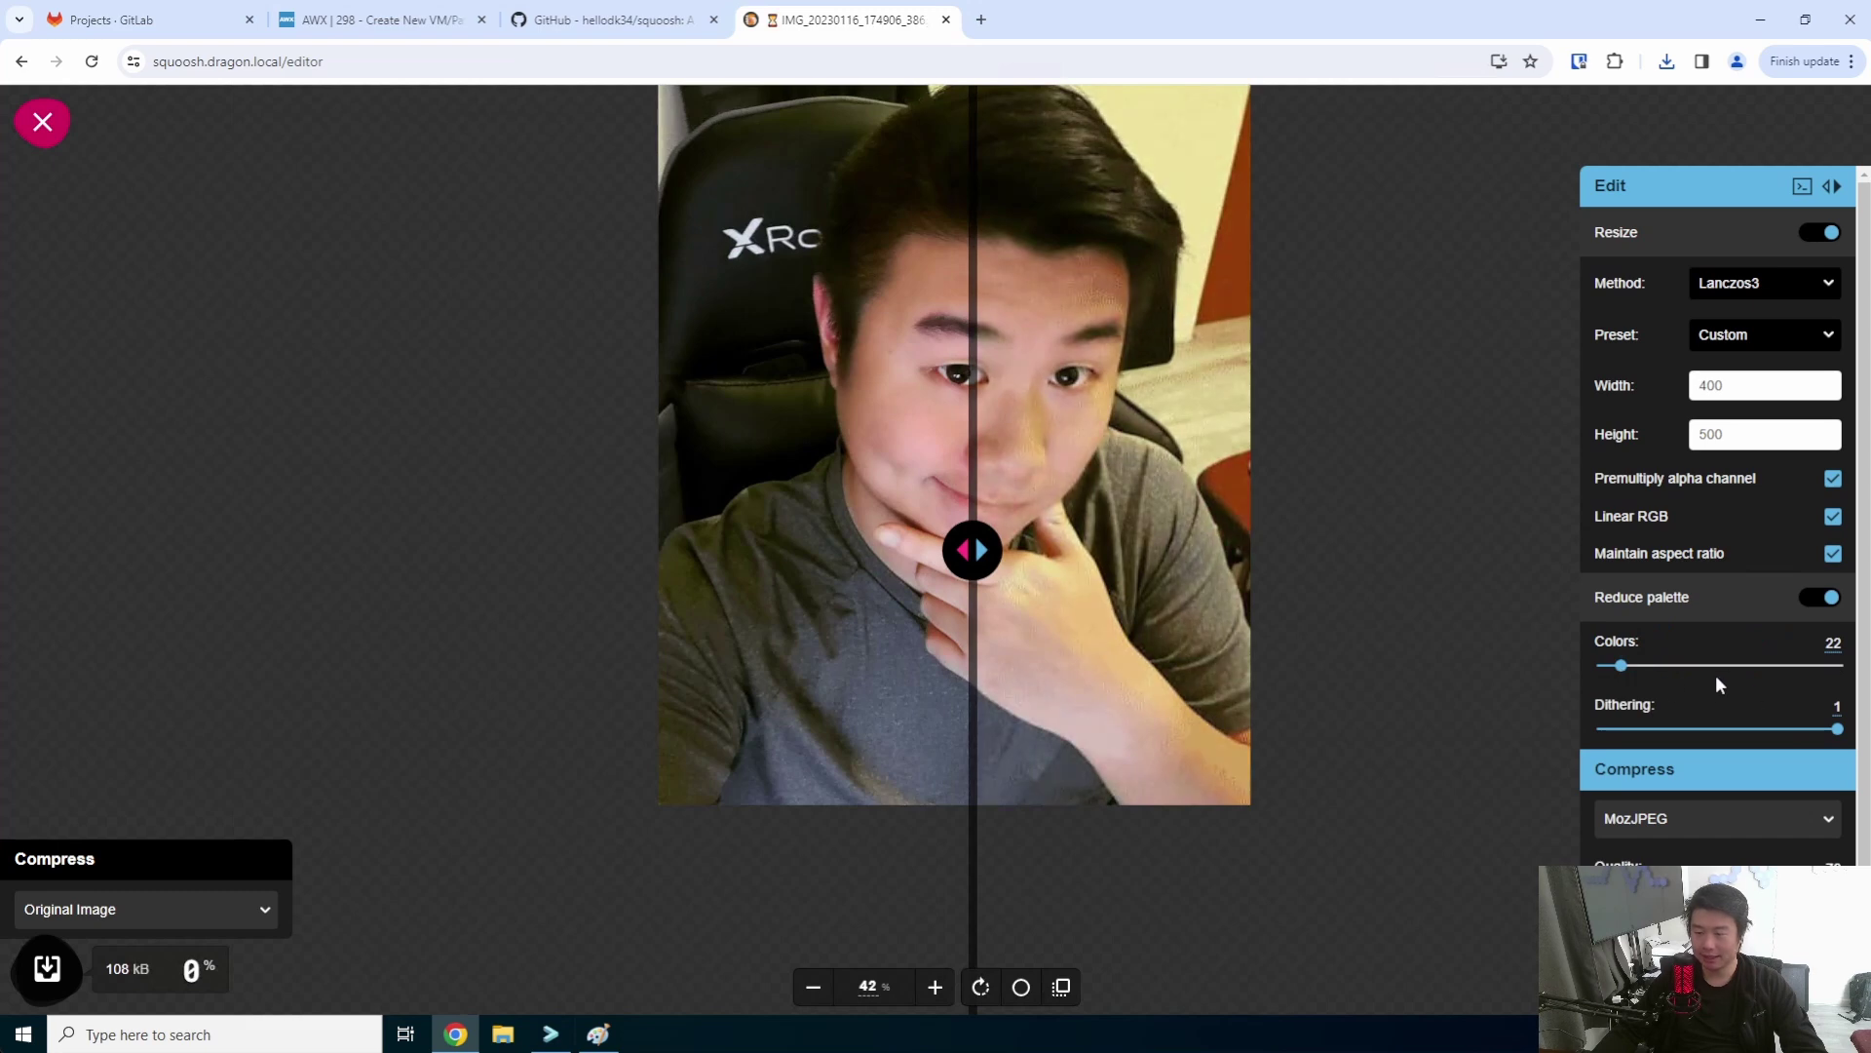
drag(1837, 729, 1630, 731)
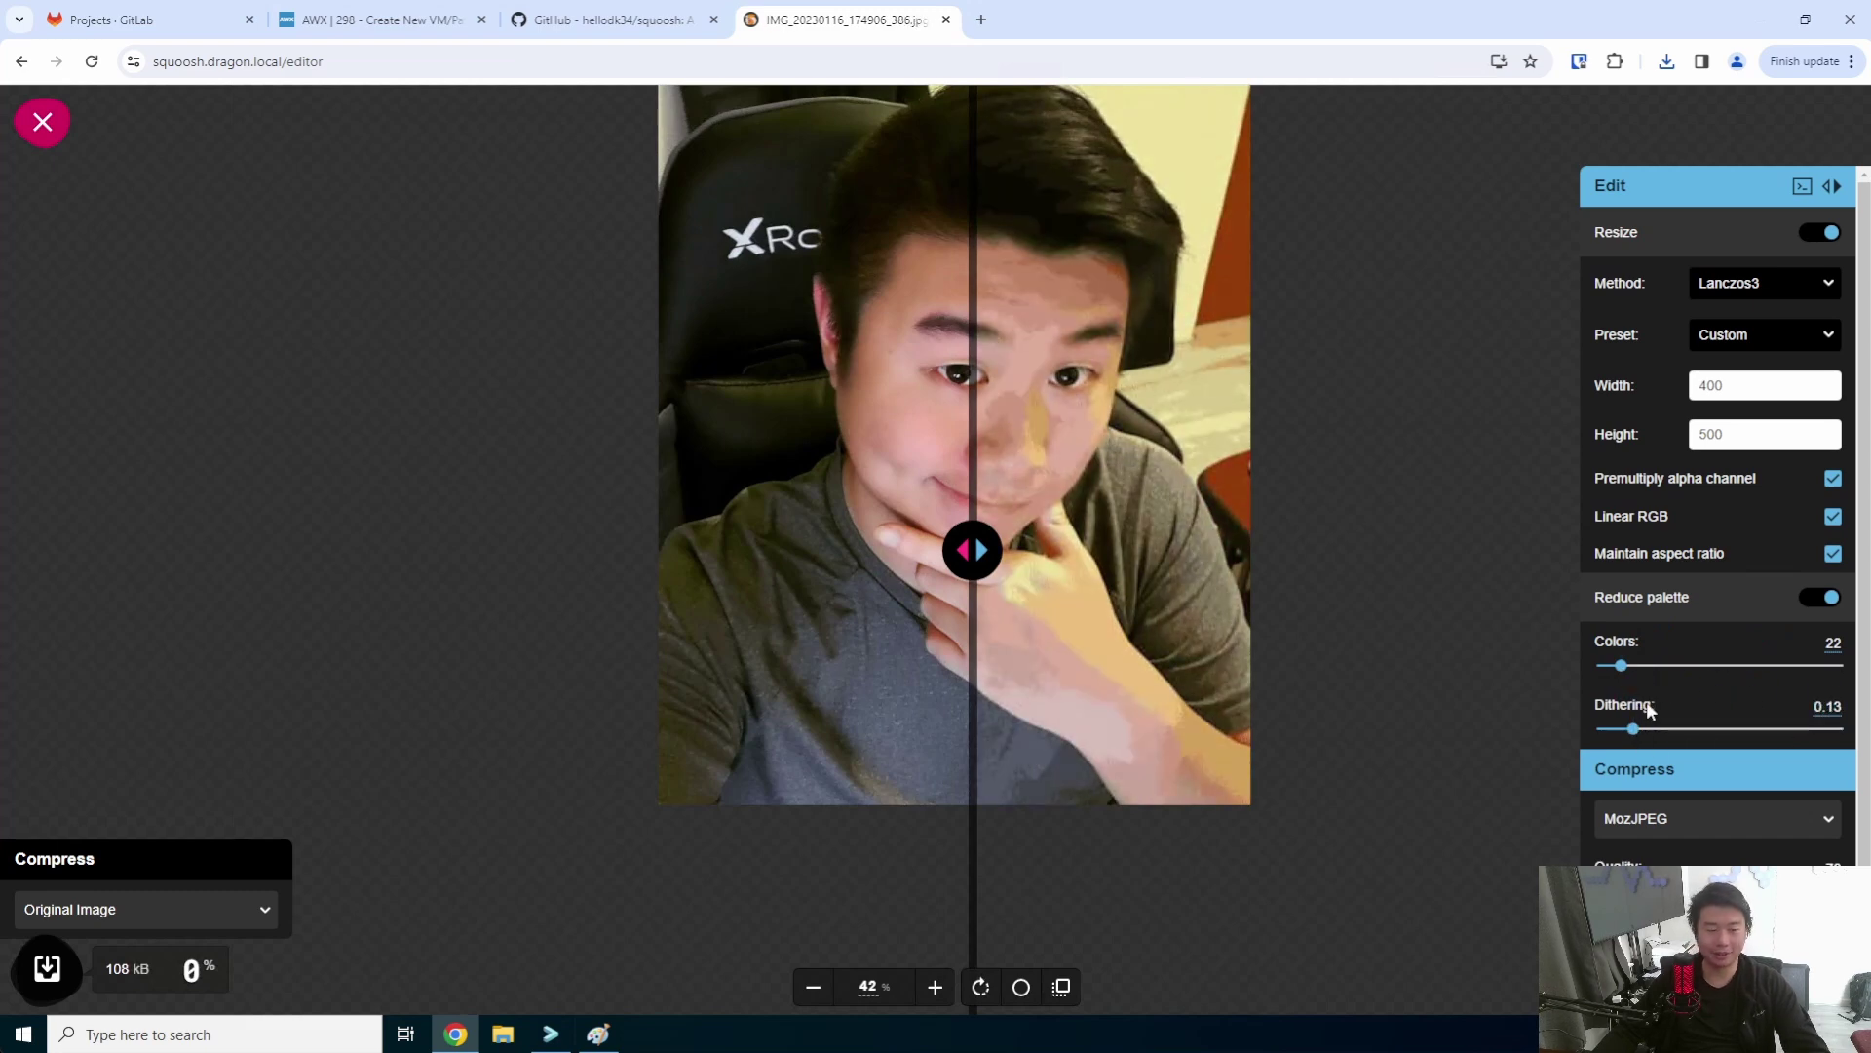
drag(1644, 729, 1841, 729)
drag(1631, 665, 1739, 673)
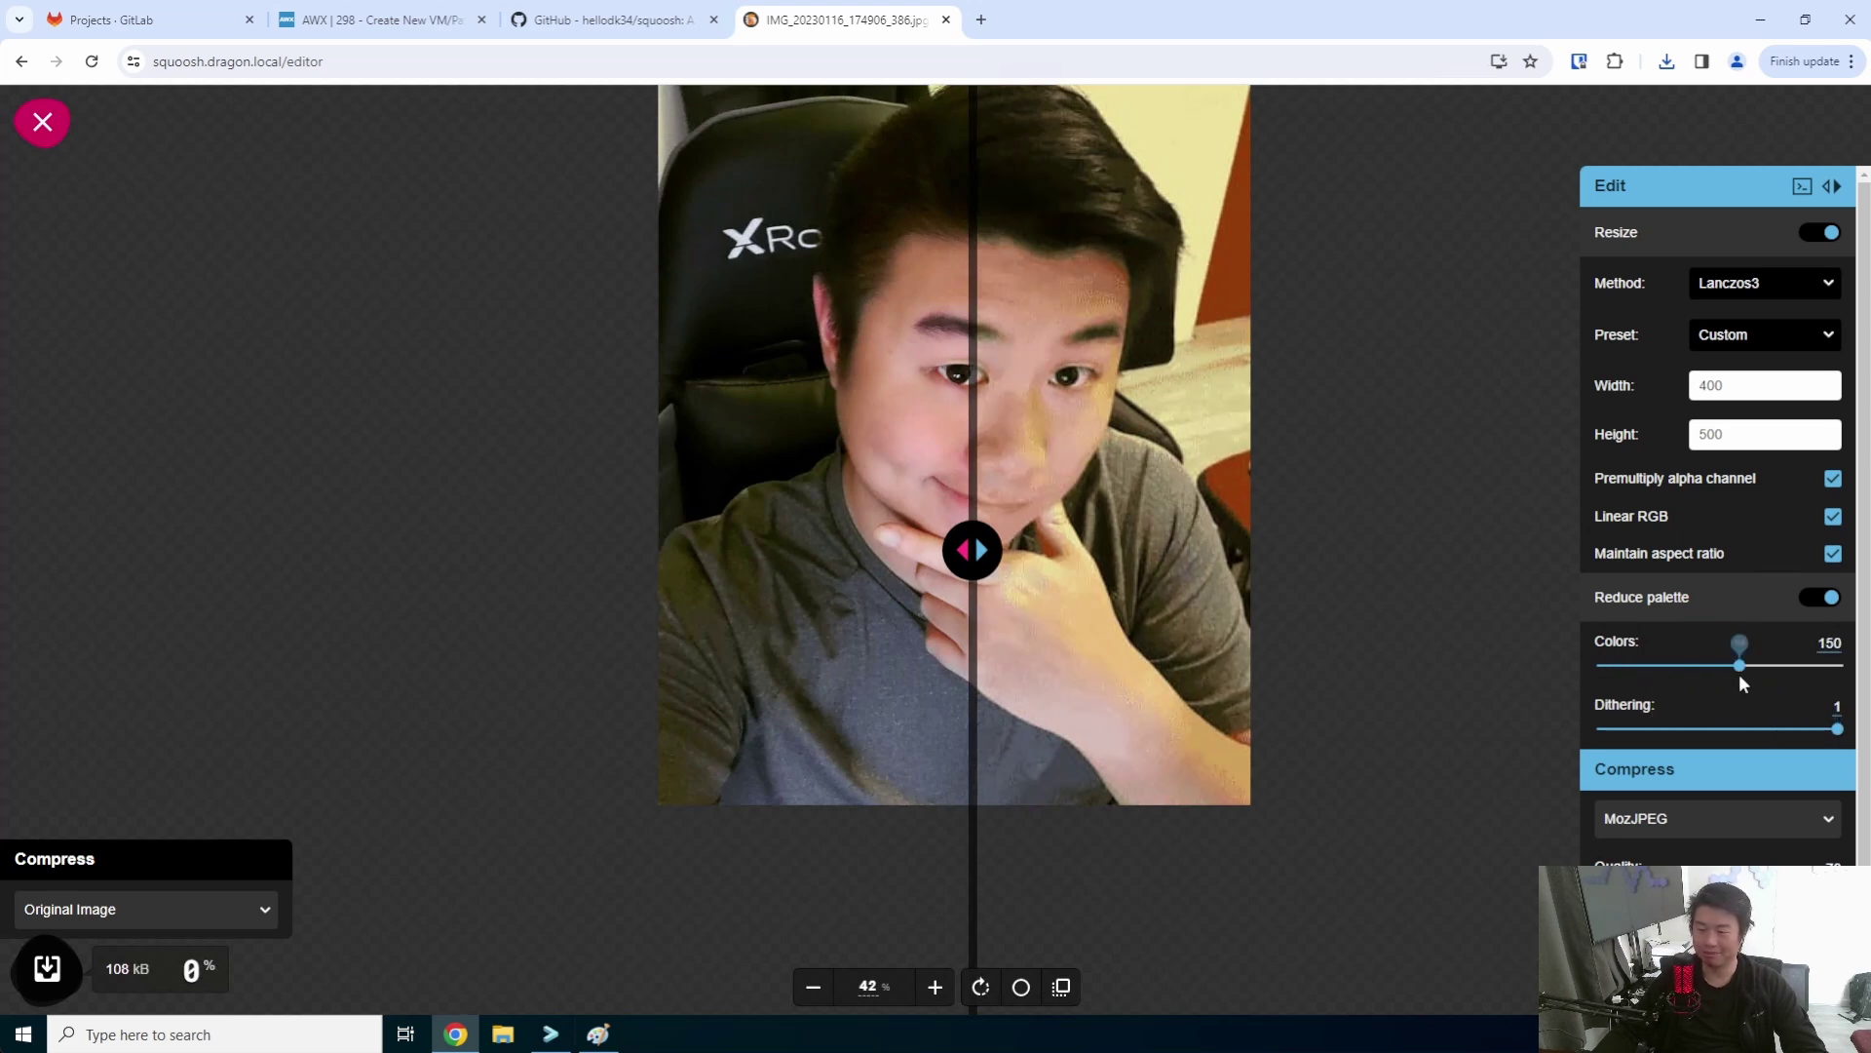